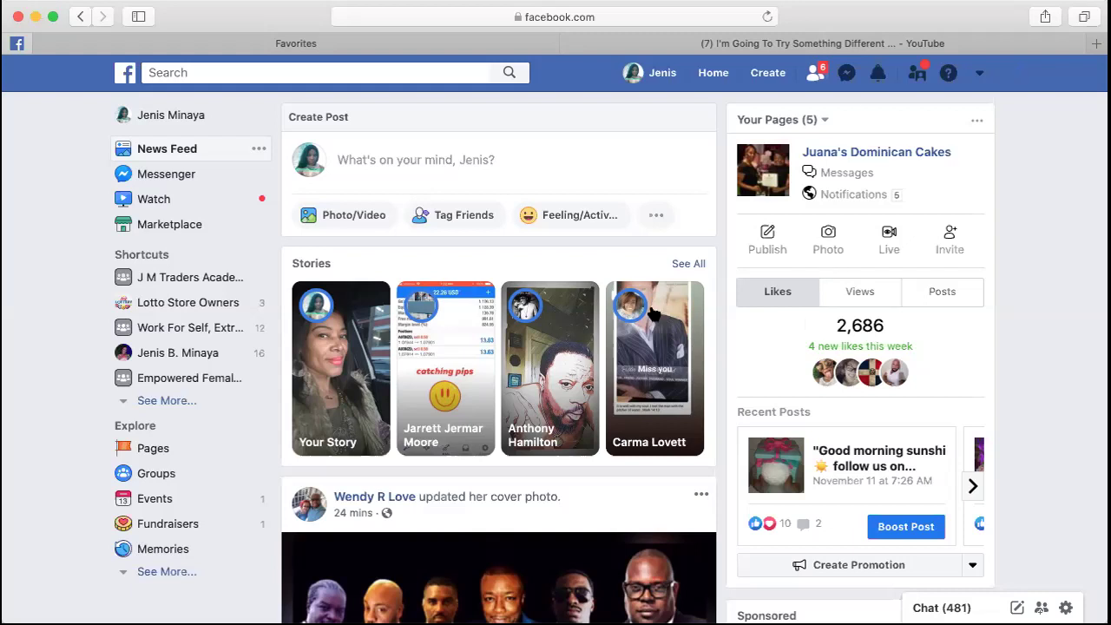
left_click(824, 118)
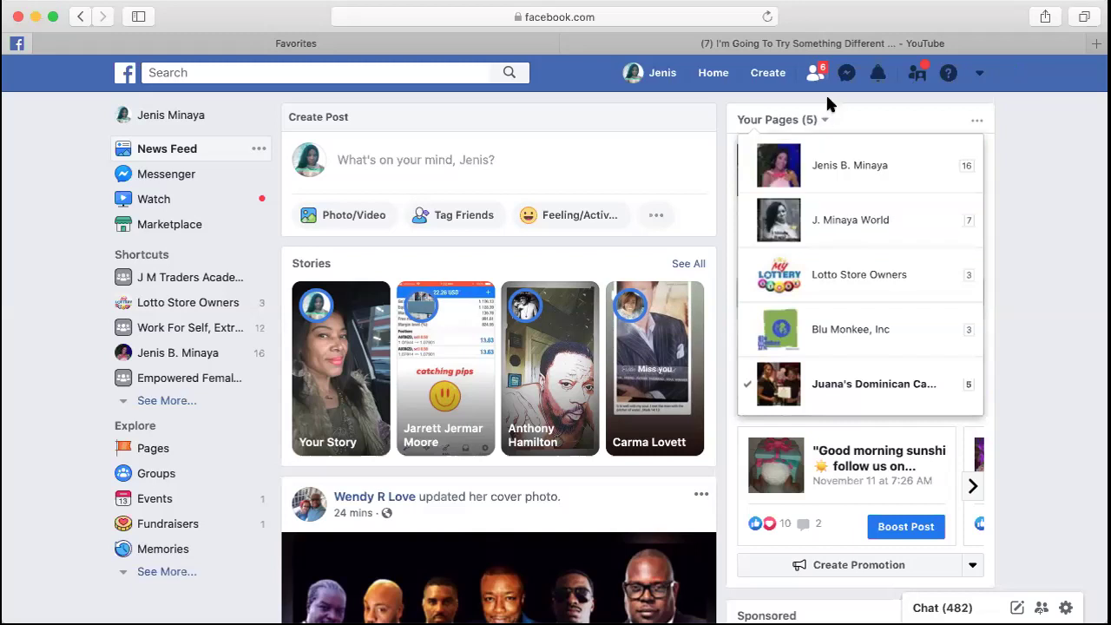
left_click(824, 121)
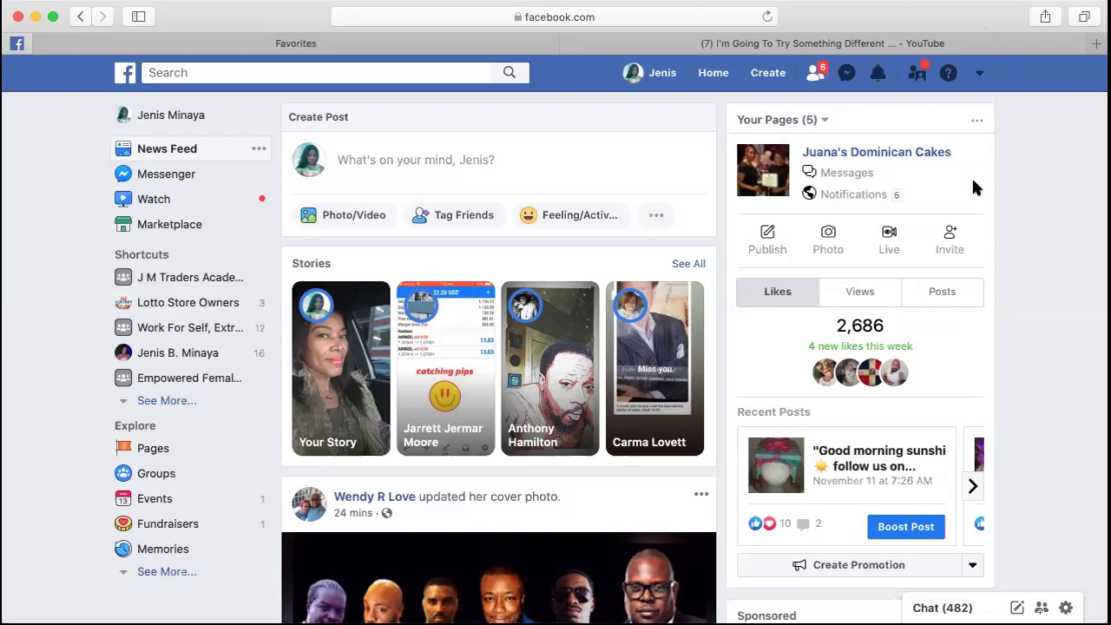
left_click(979, 77)
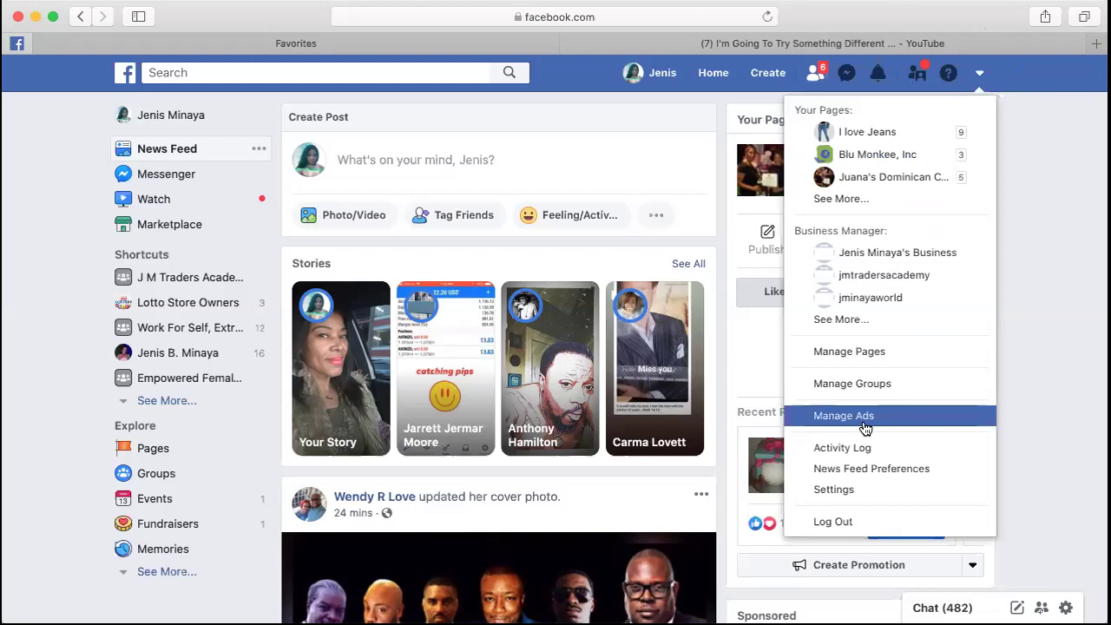
left_click(979, 74)
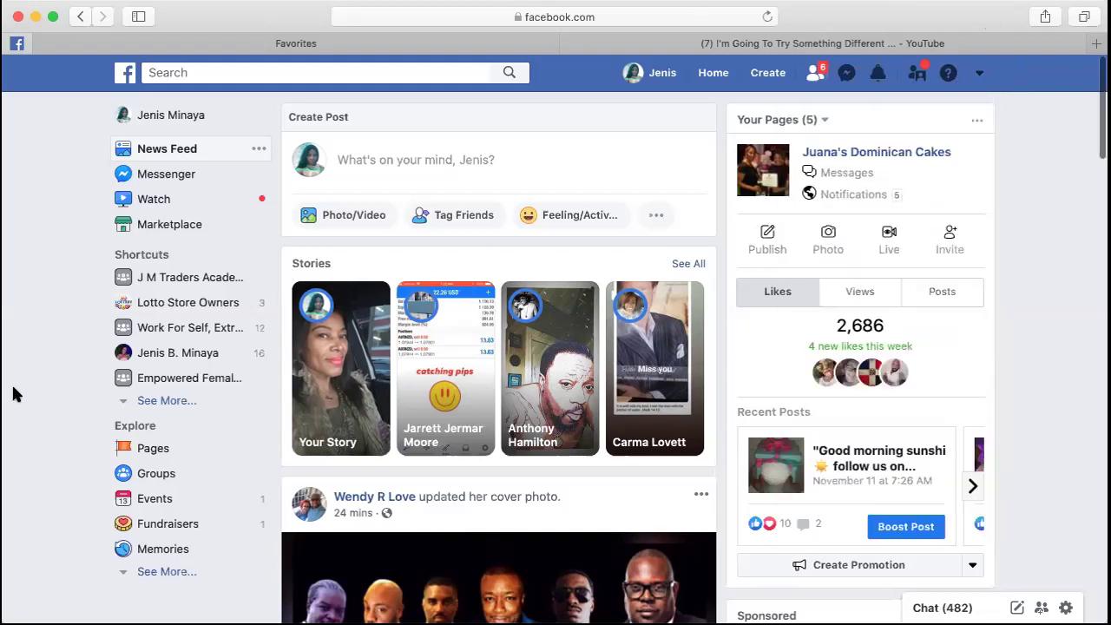
Expand the Explore shortcuts of the news feed and open Ads Manager.
scroll(12, 392, "down", 3)
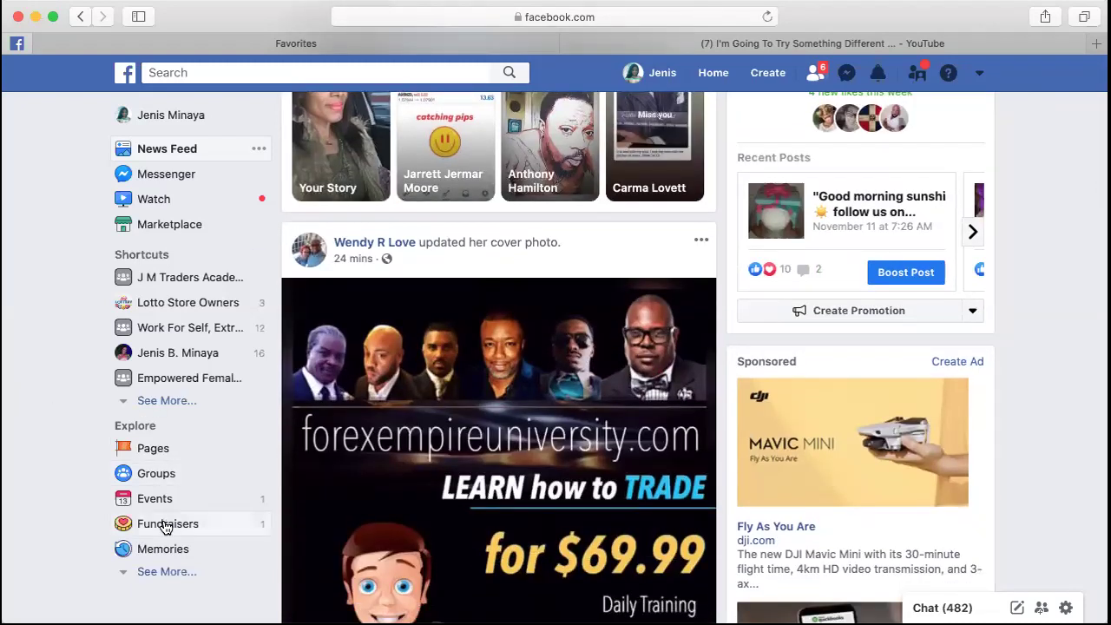
left_click(161, 400)
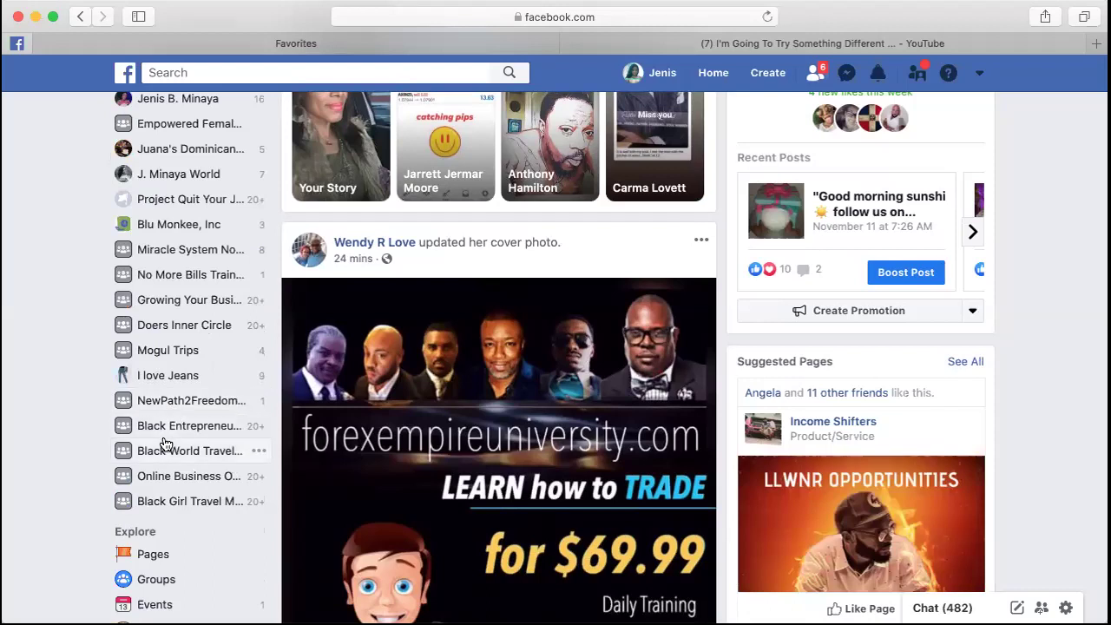
scroll(157, 449, "down", 2)
scroll(164, 445, "down", 1)
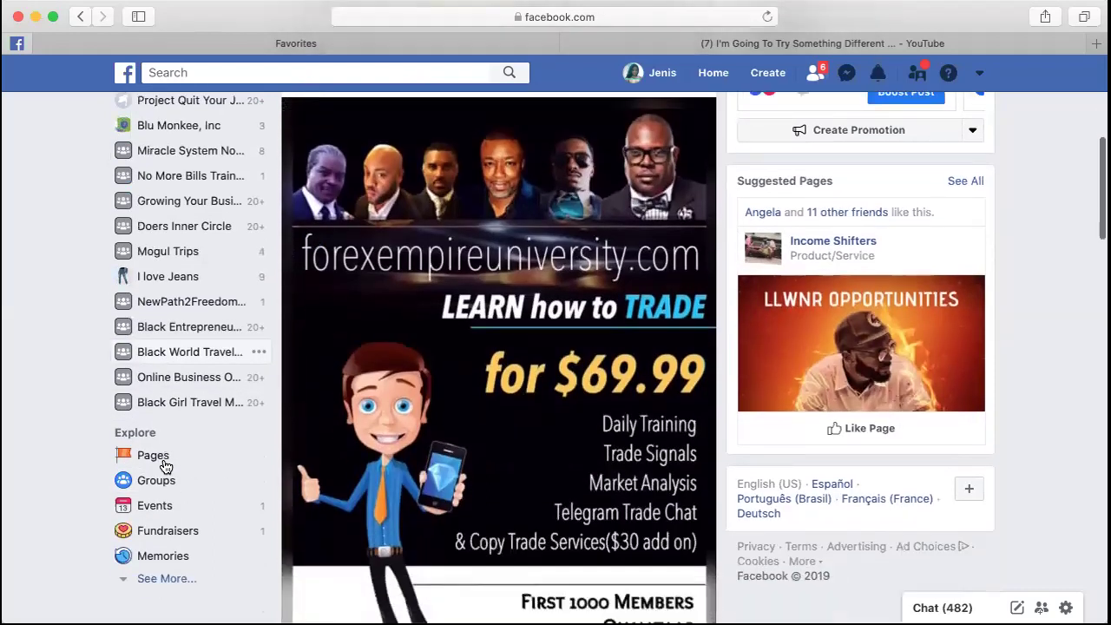
left_click(156, 579)
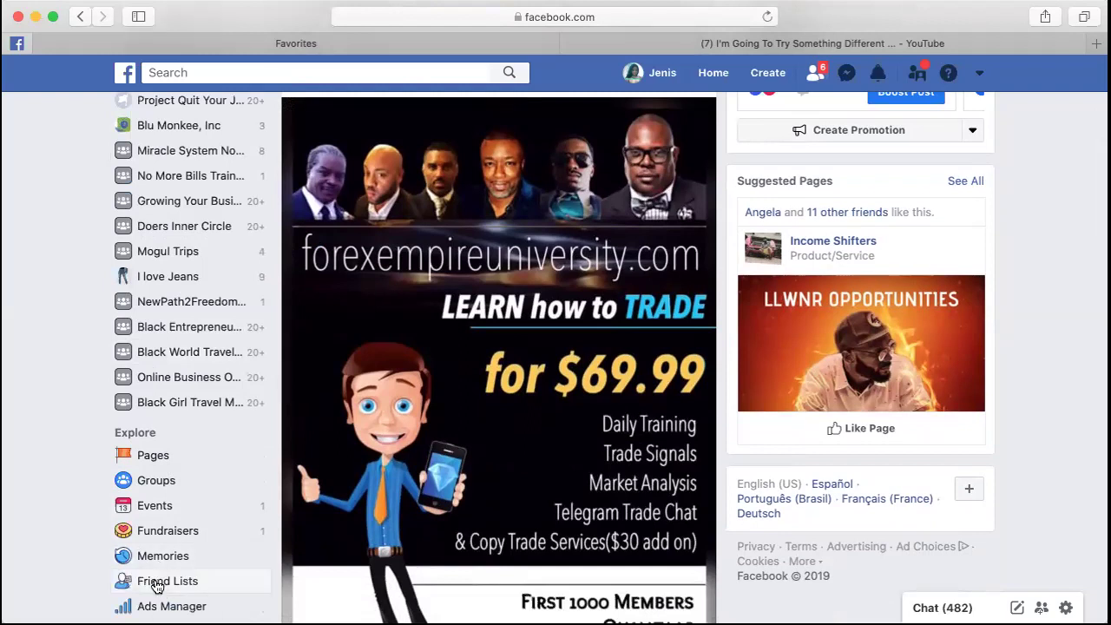
scroll(152, 577, "down", 4)
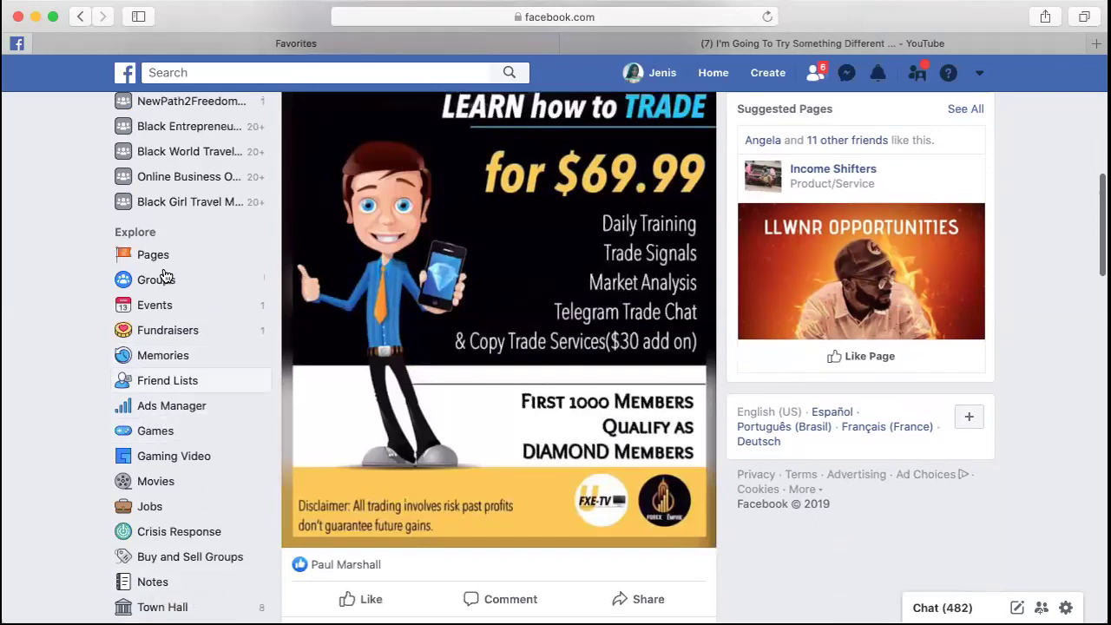
scroll(218, 309, "down", 2)
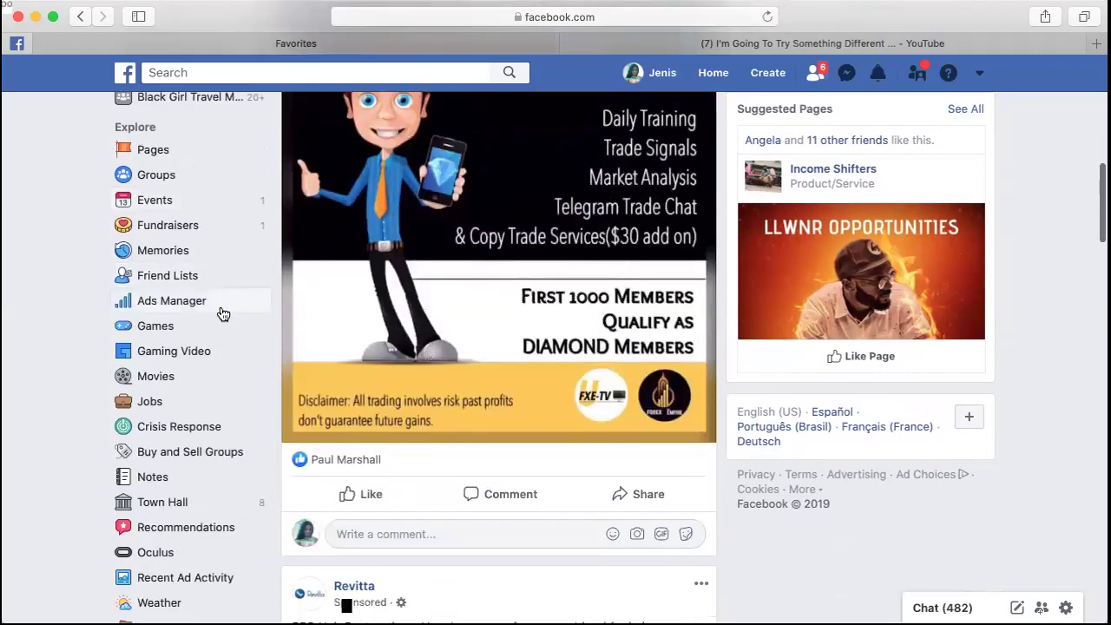
scroll(222, 313, "up", 1)
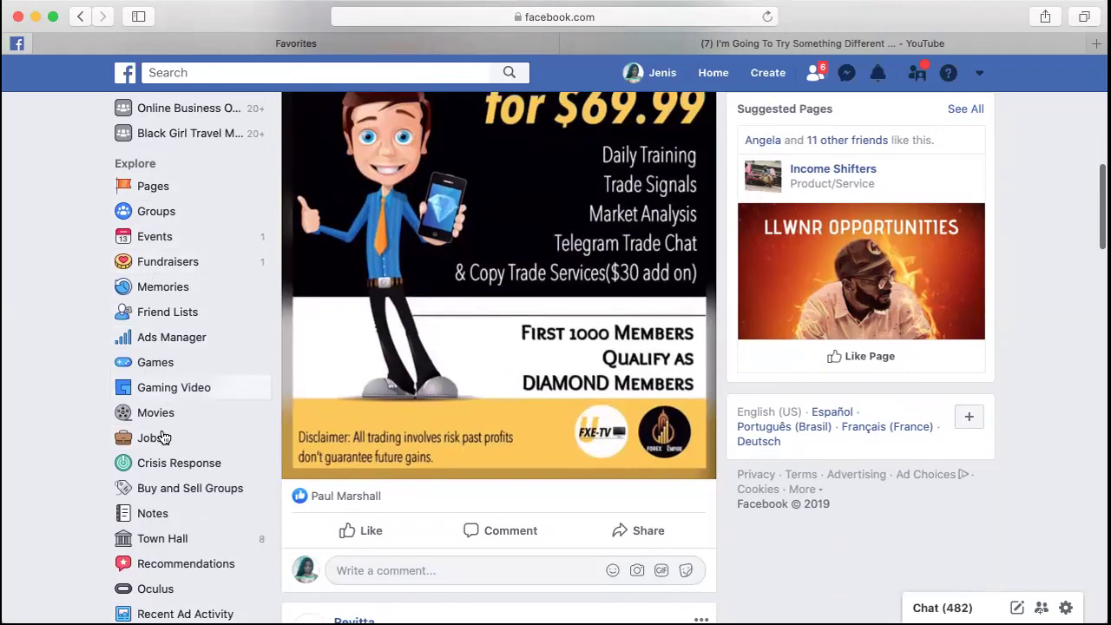
left_click(156, 341)
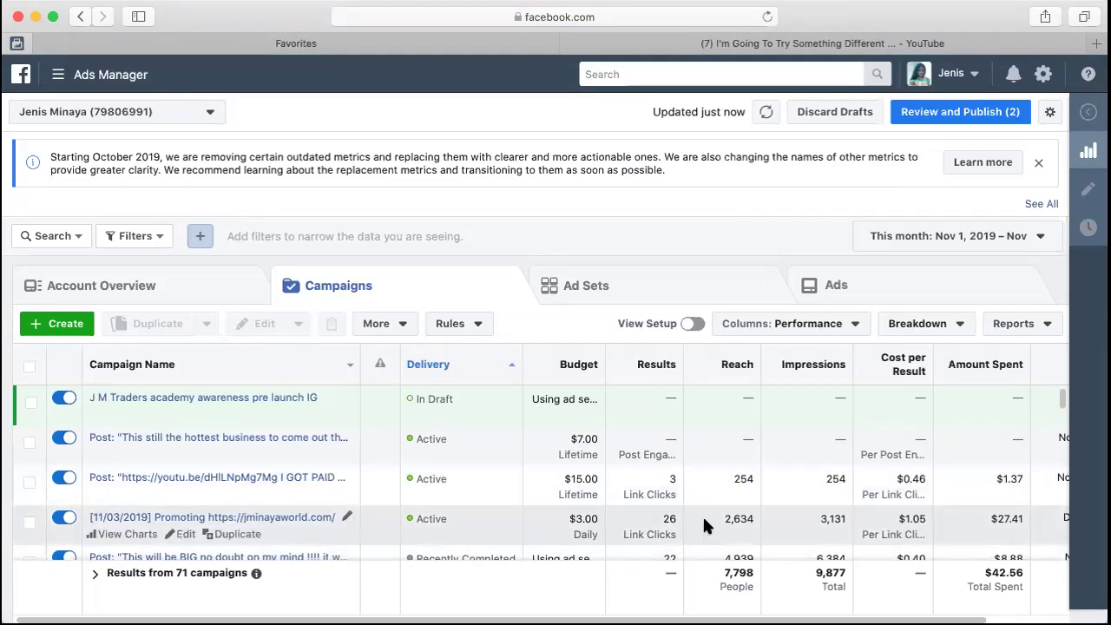
Look through the existing campaigns and start a new campaign in Quick Creation.
scroll(702, 515, "down", 3)
scroll(703, 526, "down", 1)
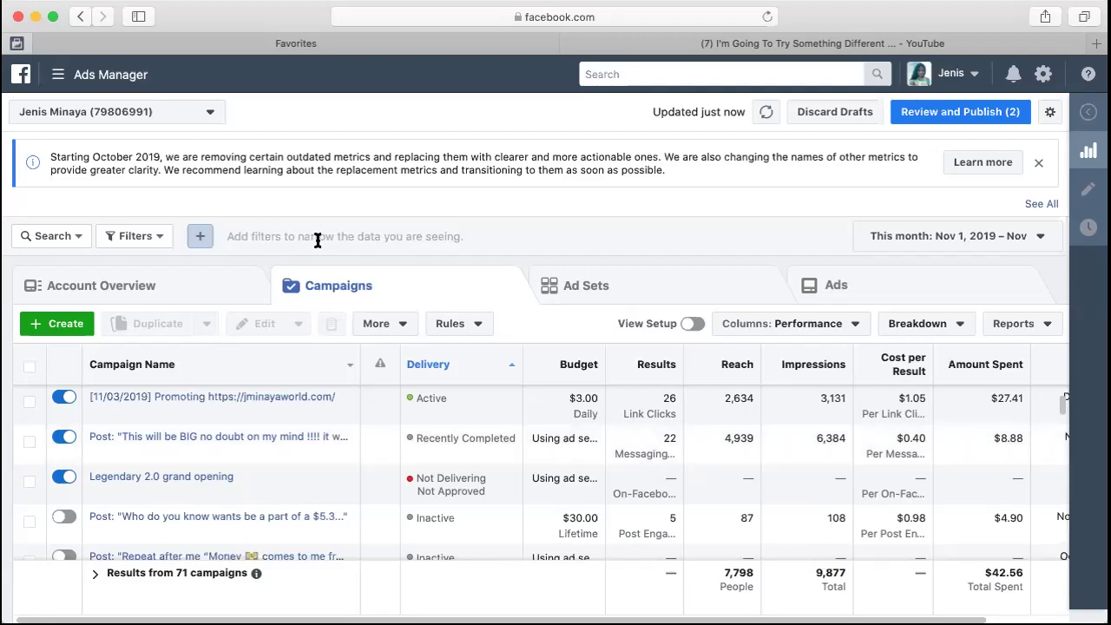
left_click(47, 324)
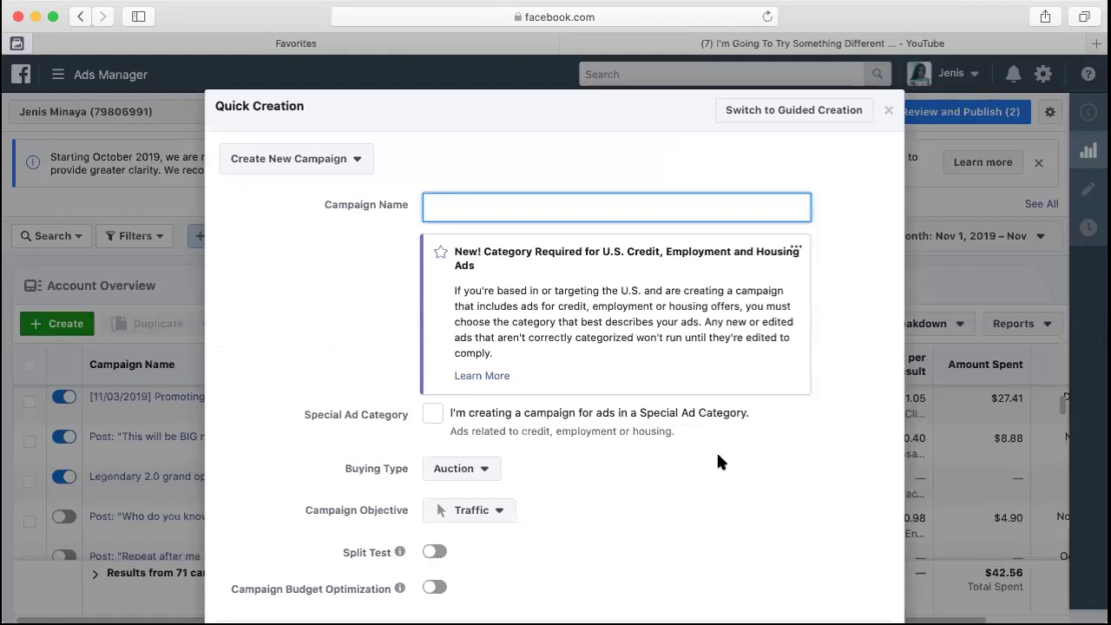
scroll(718, 453, "down", 8)
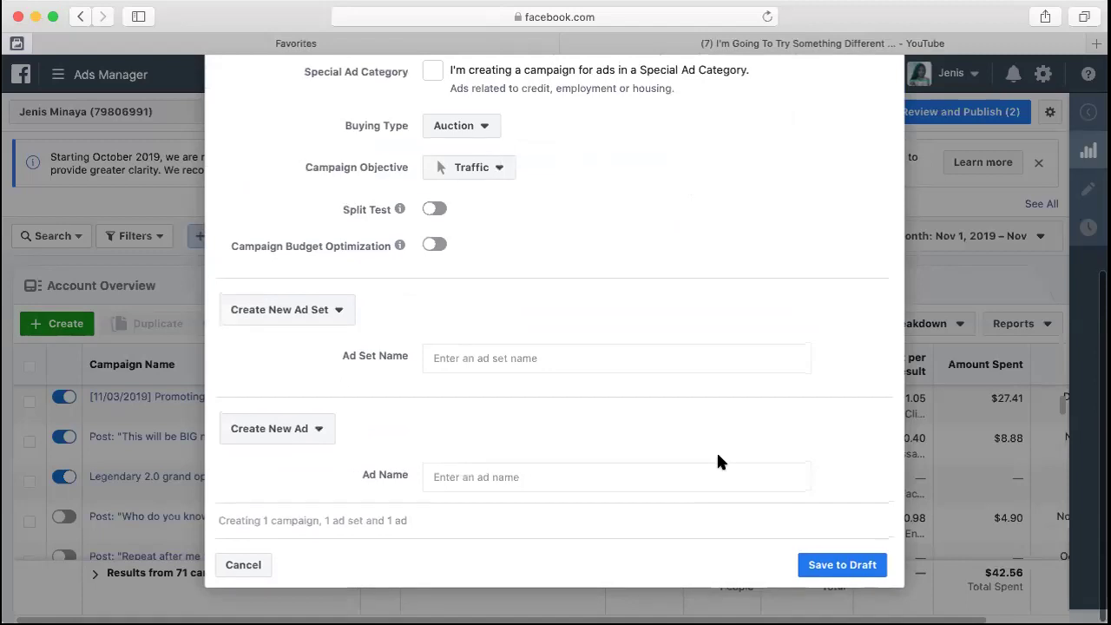
scroll(718, 455, "up", 8)
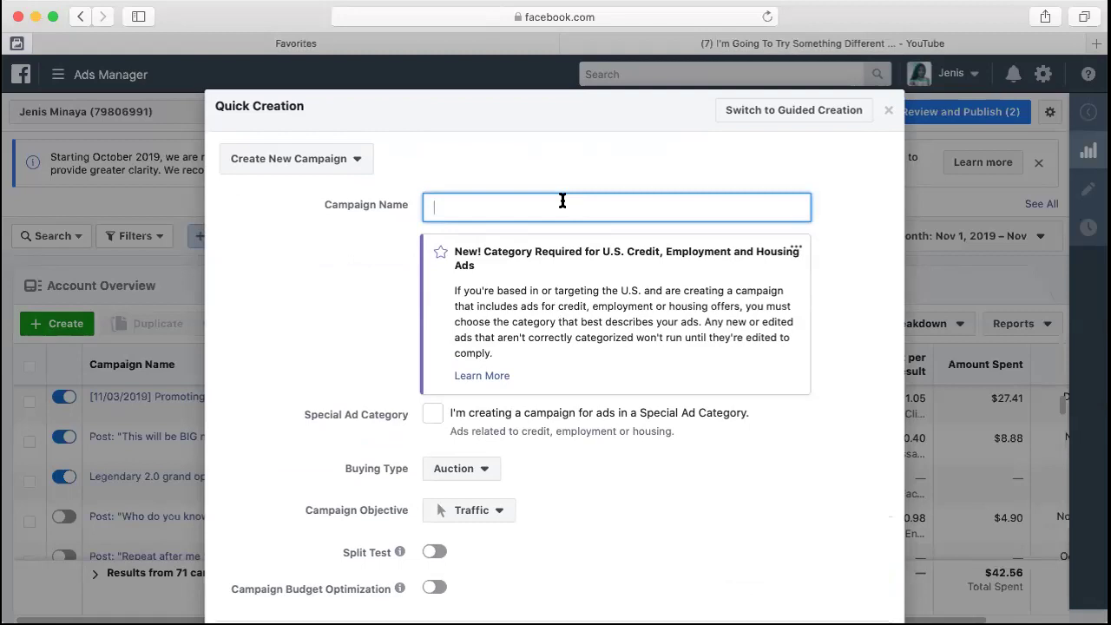
type("M")
type("y")
type(" Online")
key("BackSpace")
key("BackSpace")
key("BackSpace")
key("BackSpace")
key("BackSpace")
key("BackSpace")
key("BackSpace")
key("BackSpace")
key("BackSpace")
key("BackSpace")
type("Onlin")
key("BackSpace")
key("BackSpace")
key("BackSpace")
key("BackSpace")
key("BackSpace")
Name the new campaign "my lotto store short video".
type("my lotto st")
key("BackSpace")
type("tu")
key("BackSpace")
type("ore")
type("short video")
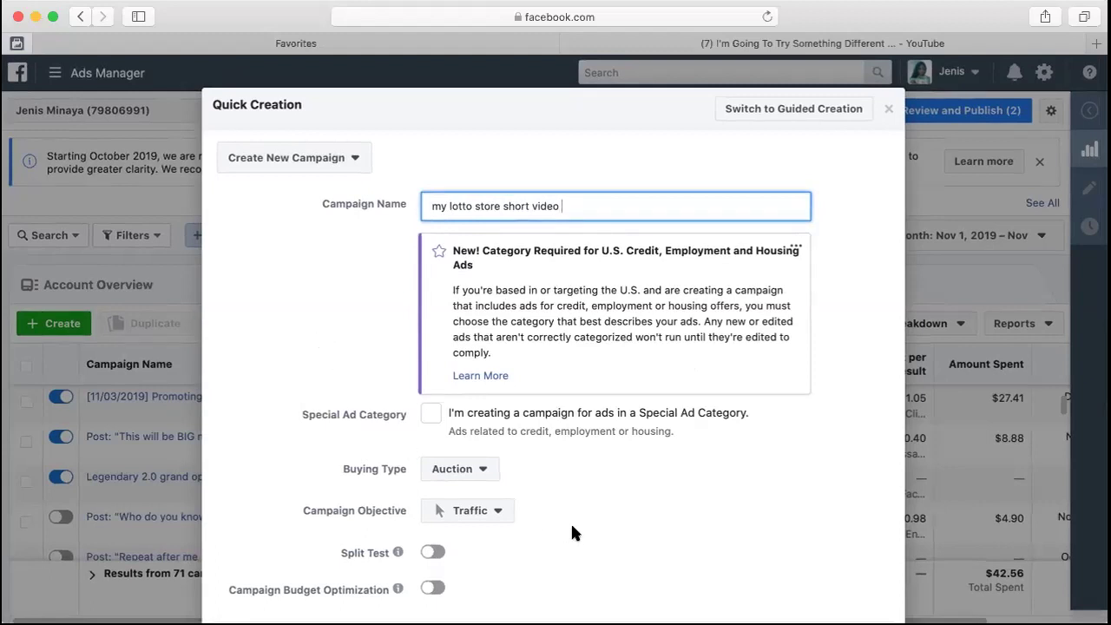
Set the campaign's buying type to Auction.
scroll(570, 524, "down", 3)
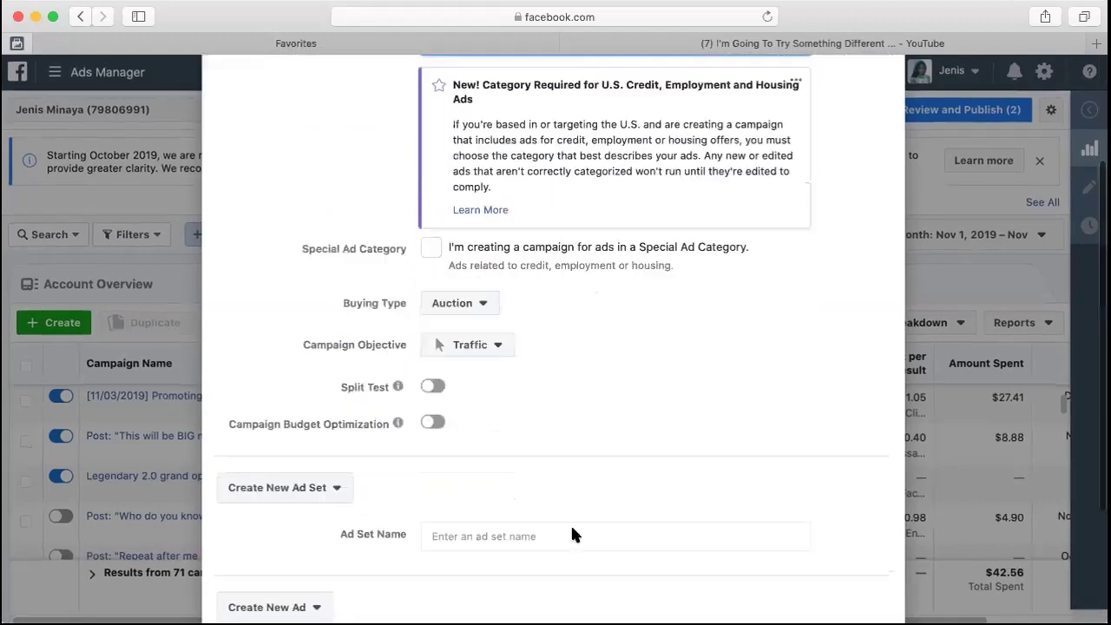
left_click(486, 309)
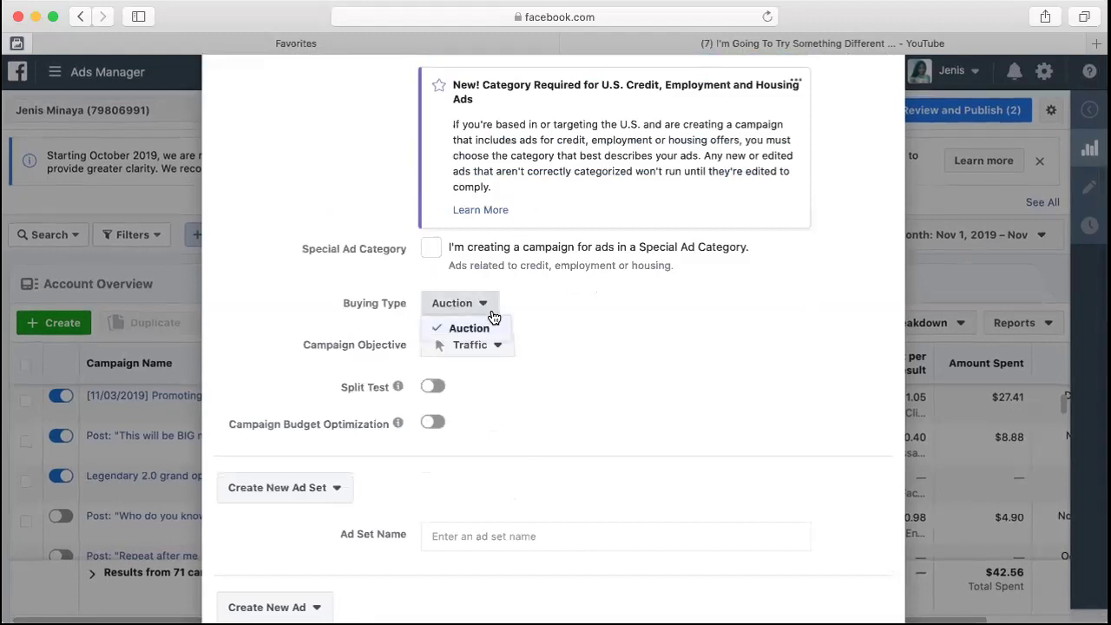
left_click(479, 327)
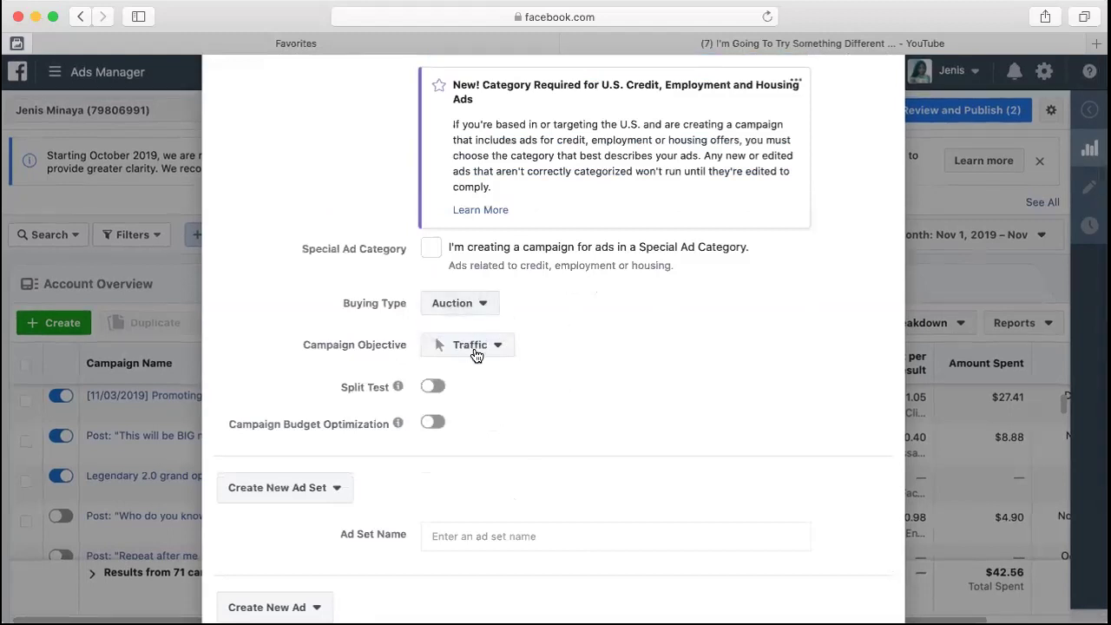
left_click(483, 313)
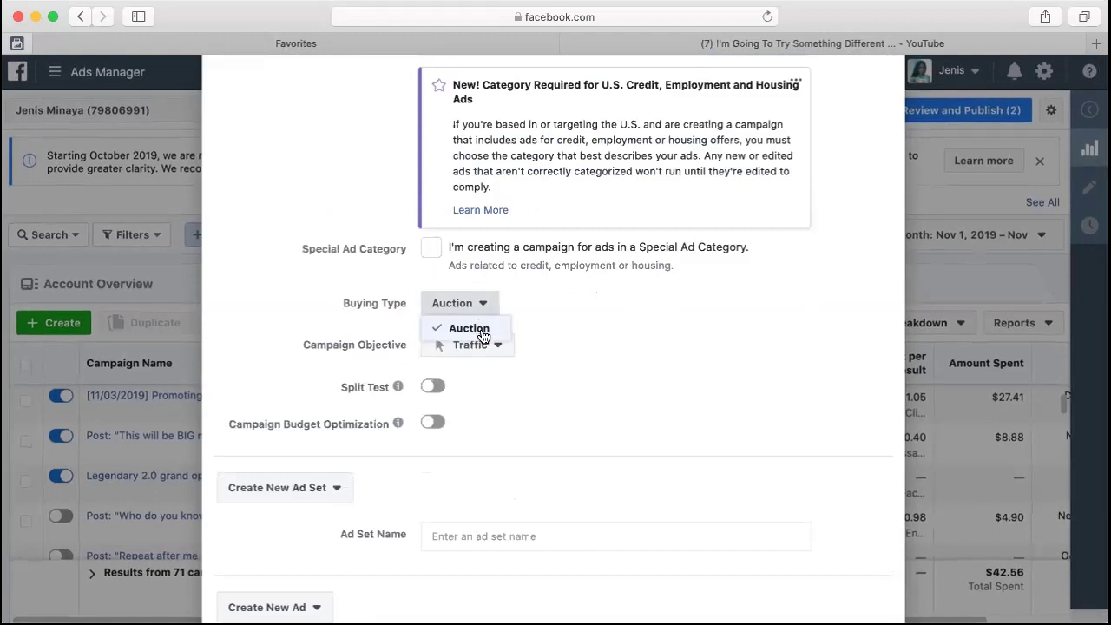
left_click(485, 328)
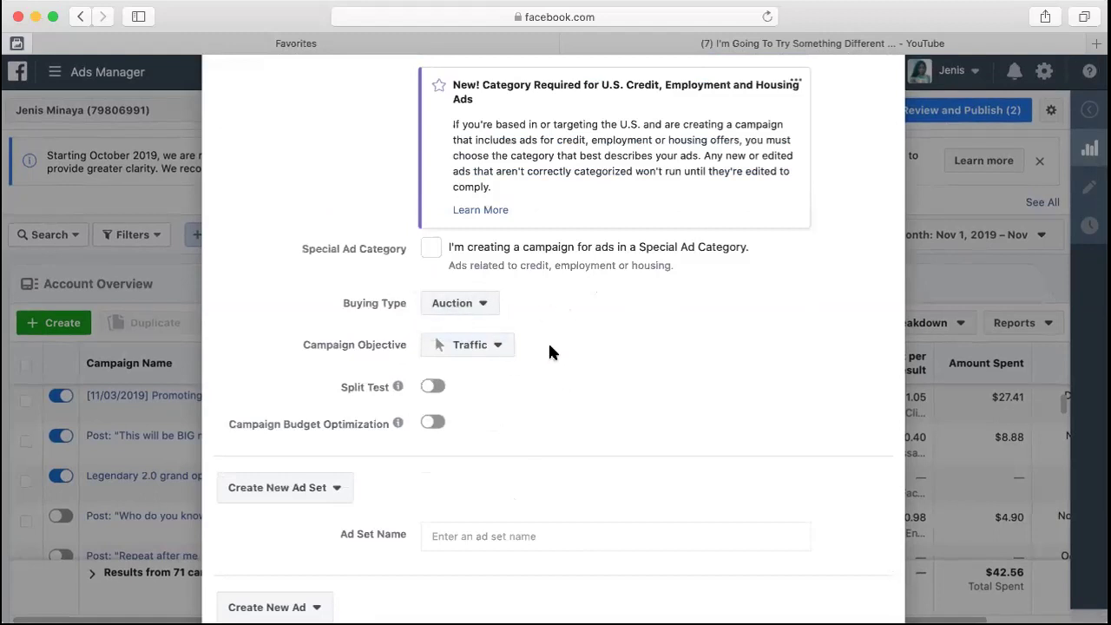
Set the campaign objective to Video views.
left_click(499, 346)
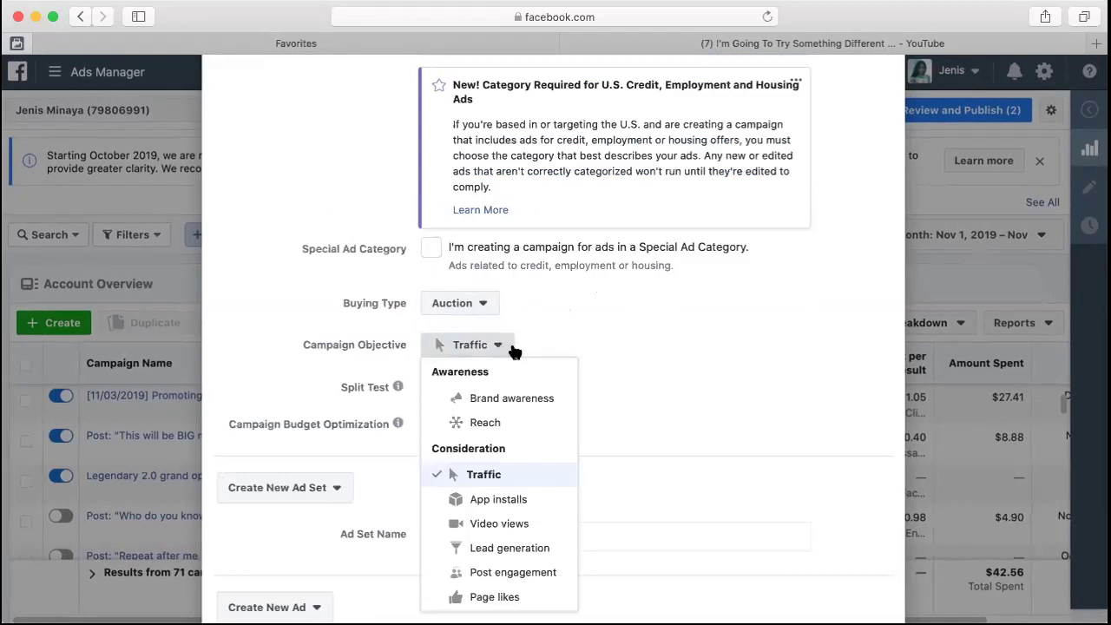
scroll(531, 343, "down", 3)
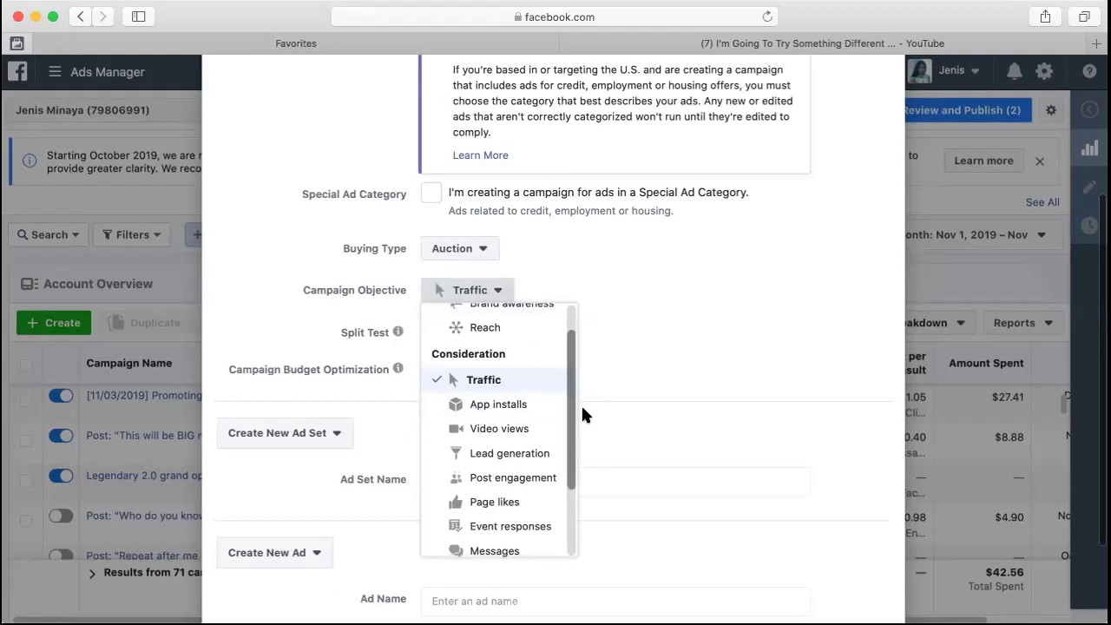
scroll(526, 343, "up", 1)
scroll(526, 343, "up", 1)
scroll(526, 343, "down", 1)
scroll(526, 343, "up", 1)
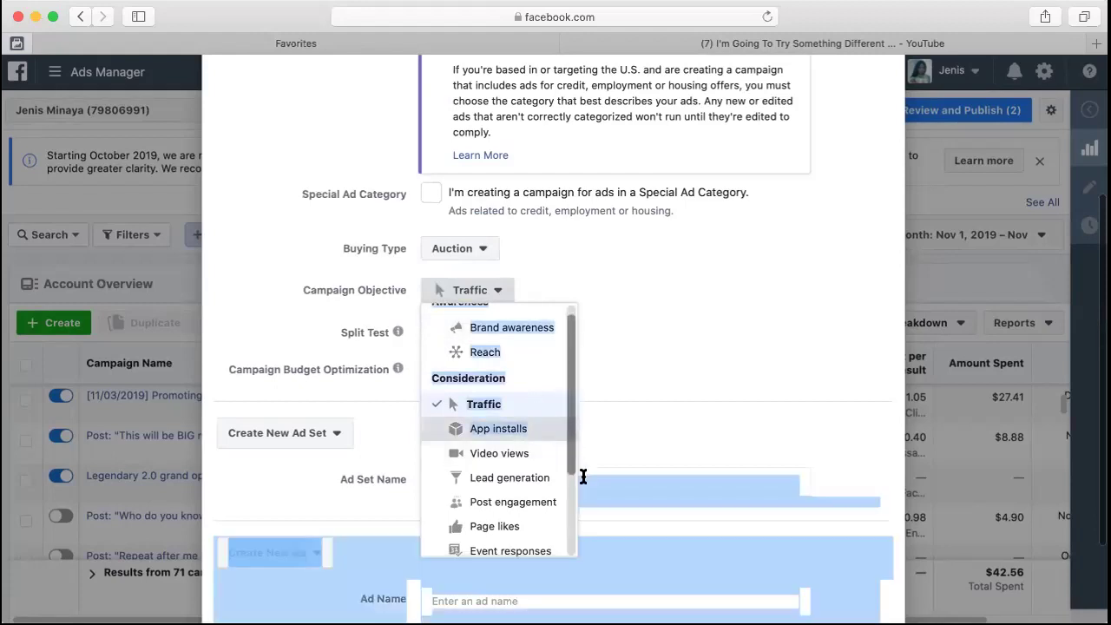
left_click(569, 453)
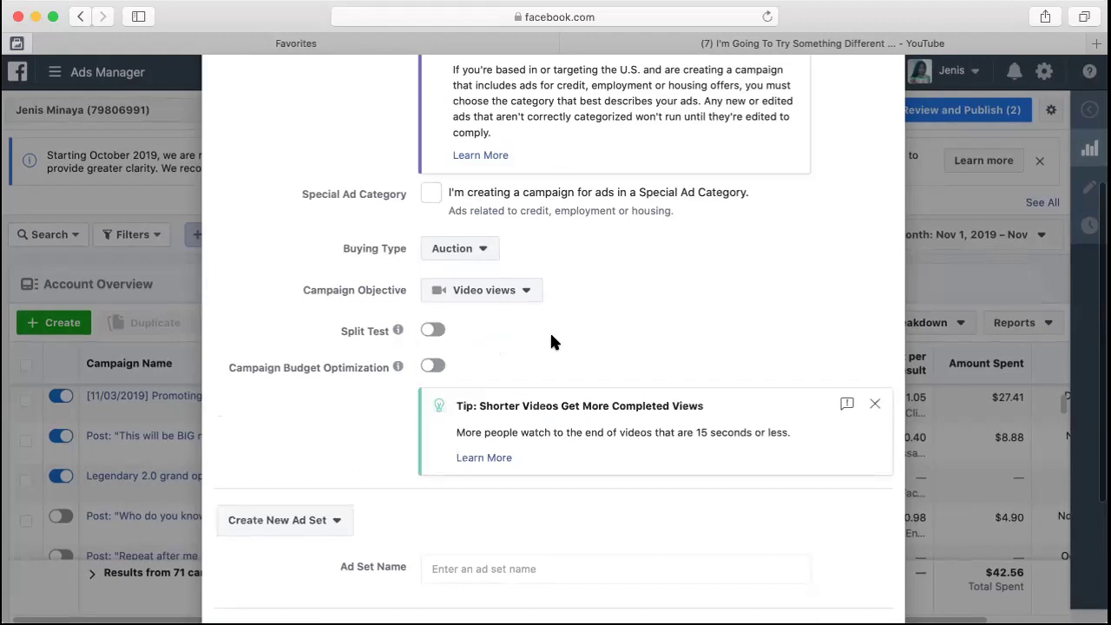
Review the full range of campaign objectives, including the conversion ones, and keep Video views selected.
left_click(526, 290)
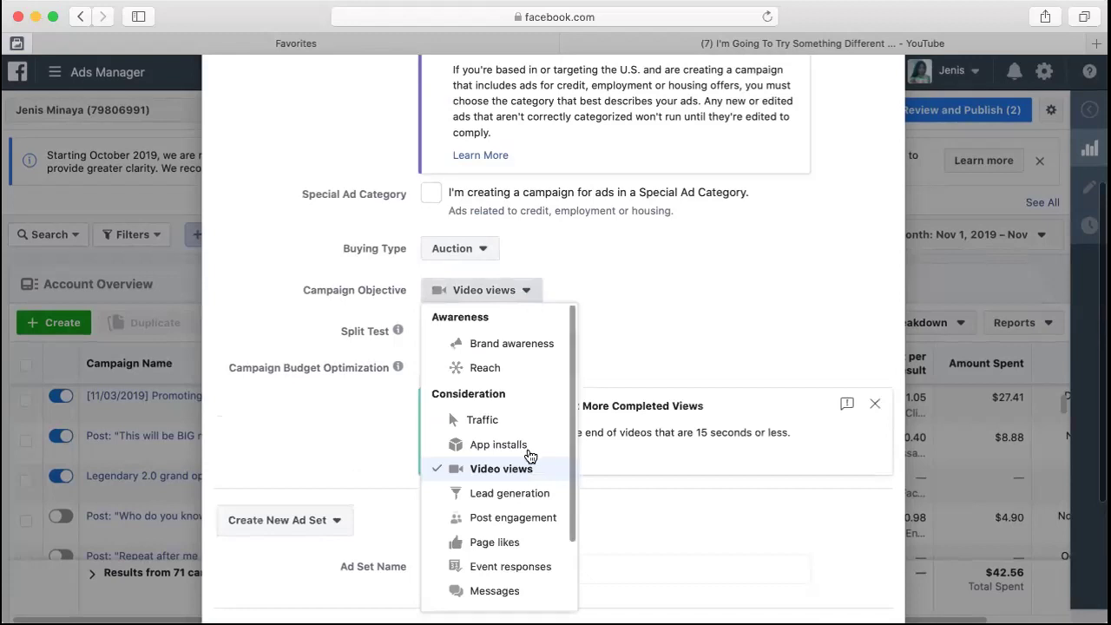
scroll(528, 477, "down", 1)
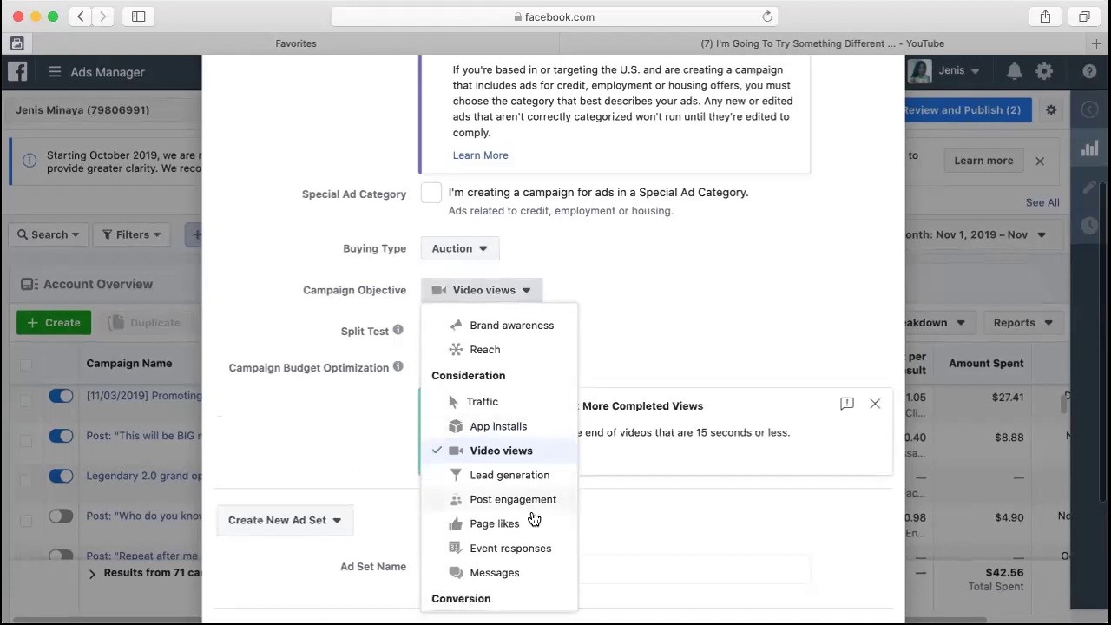
scroll(533, 518, "down", 1)
scroll(533, 518, "down", 4)
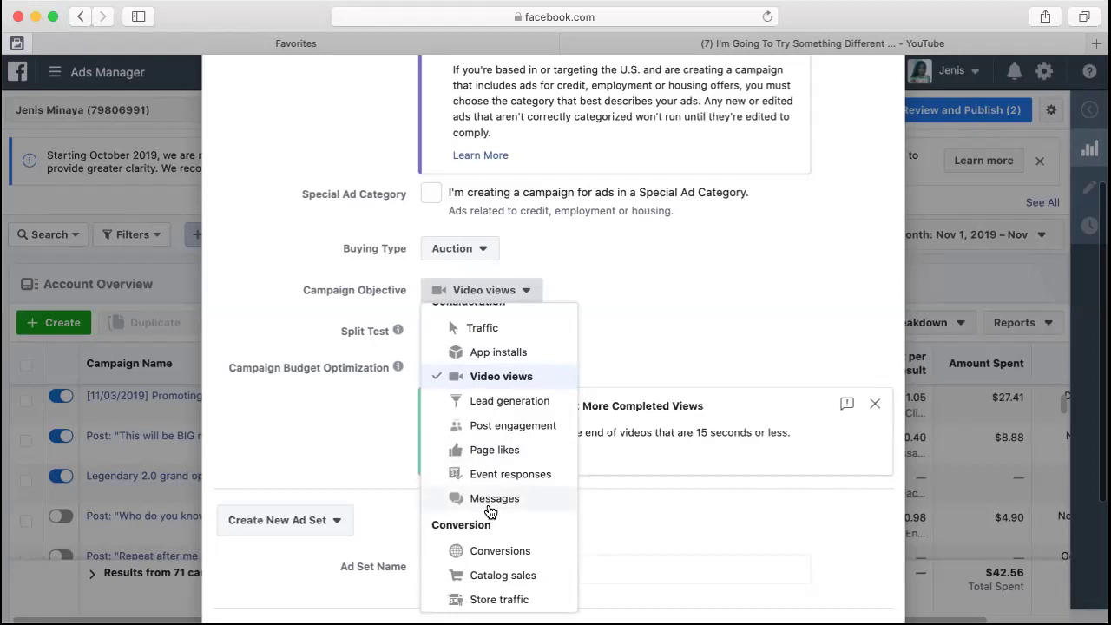
left_click(484, 380)
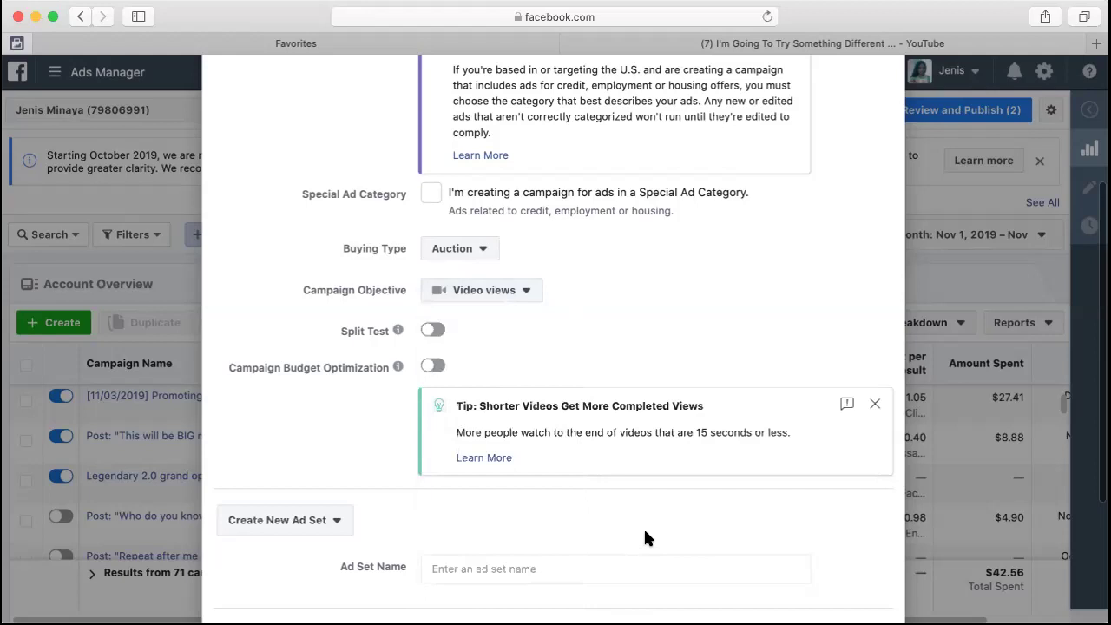
scroll(644, 531, "down", 1)
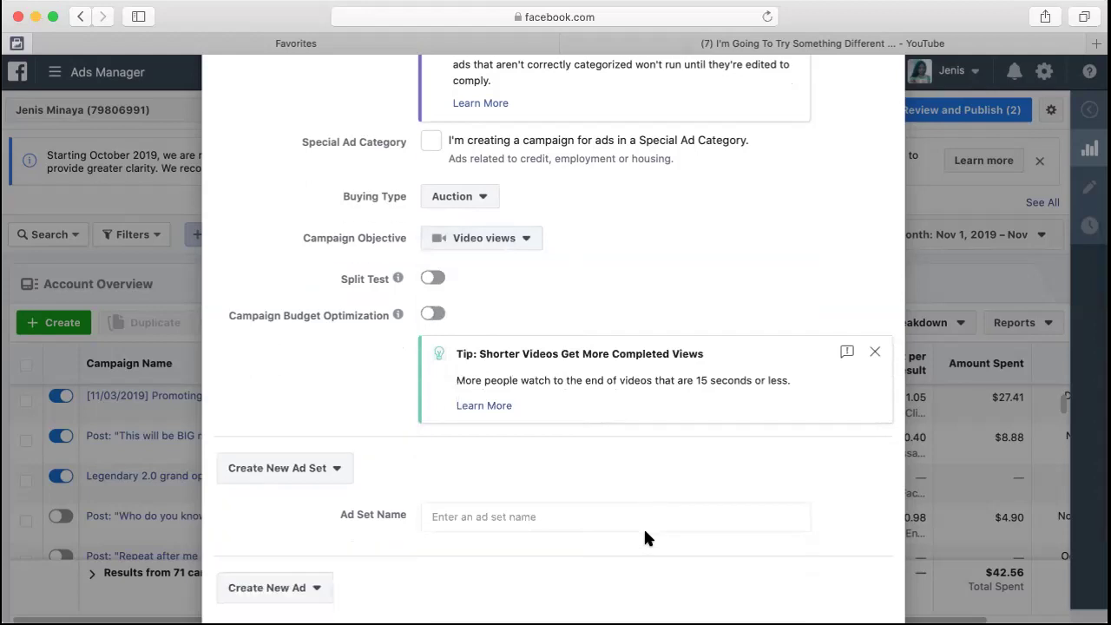
scroll(643, 531, "down", 1)
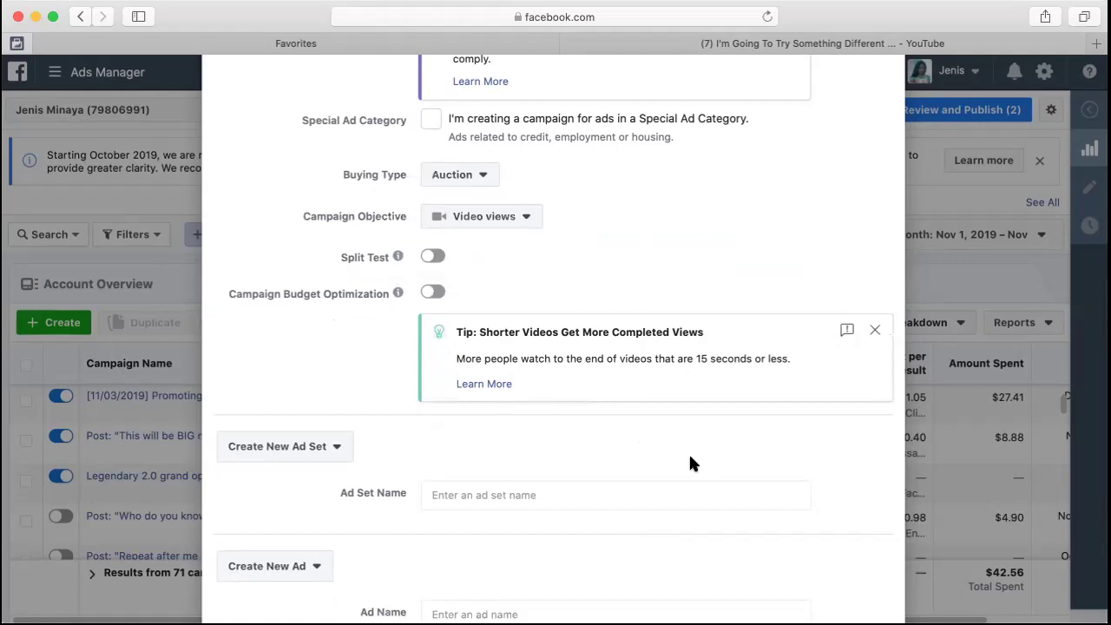
scroll(690, 456, "down", 3)
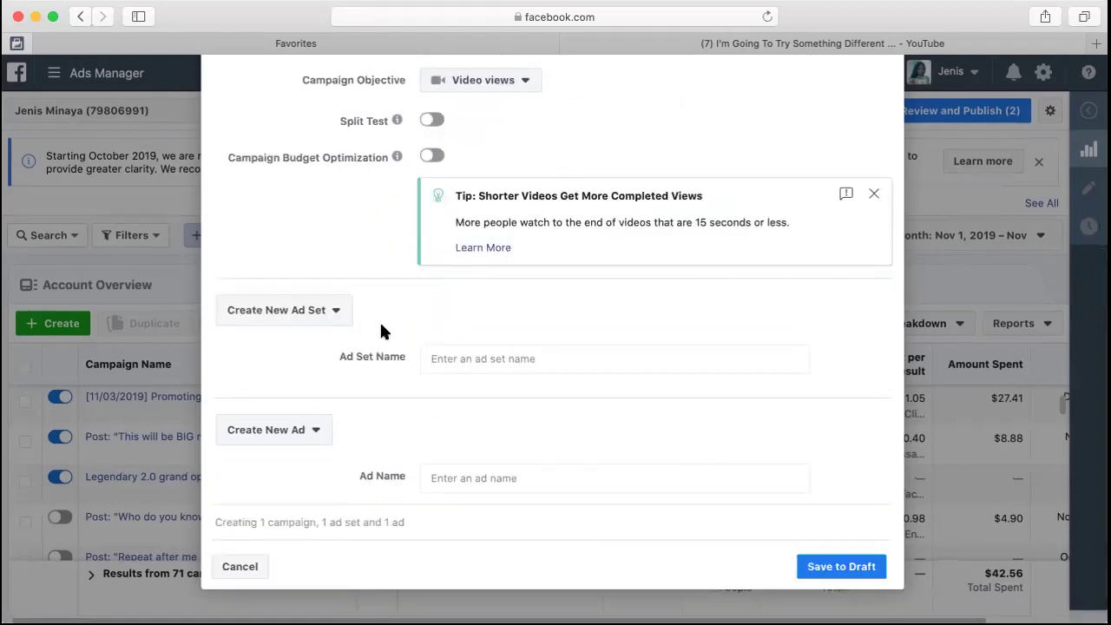
left_click(579, 358)
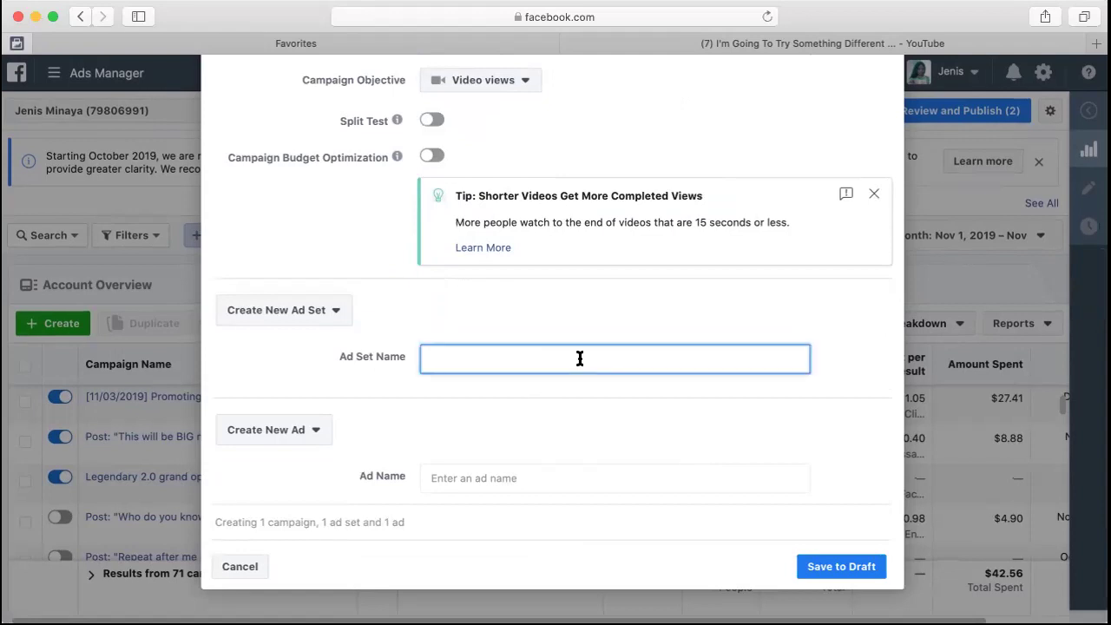
left_click(410, 286)
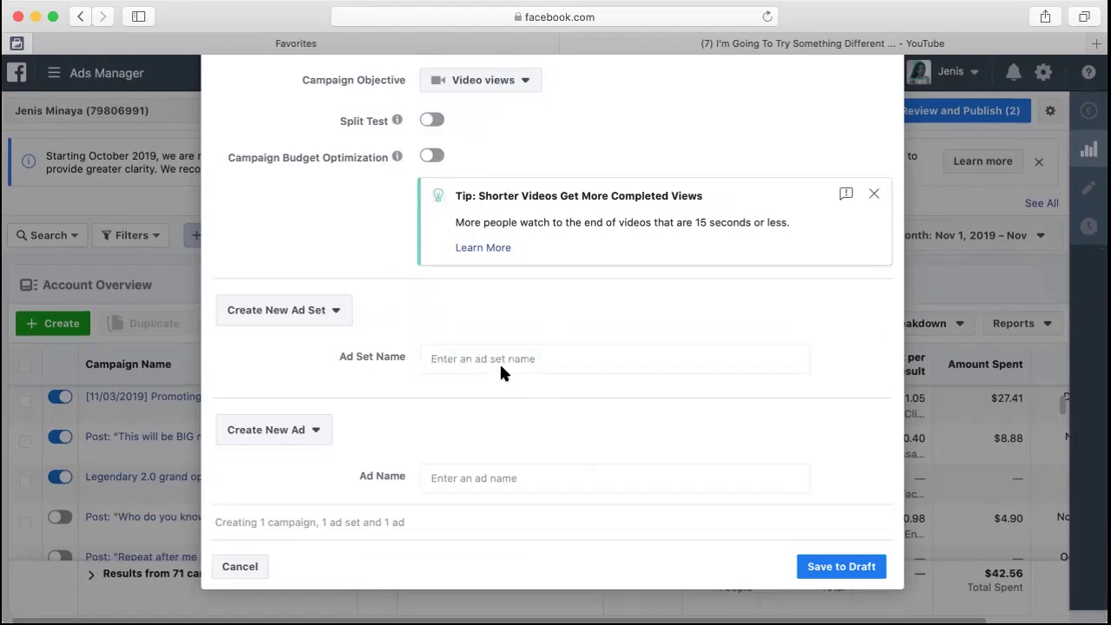
Name the new ad set "my lotto store short video" and keep the Create New Ad Set option.
left_click(525, 357)
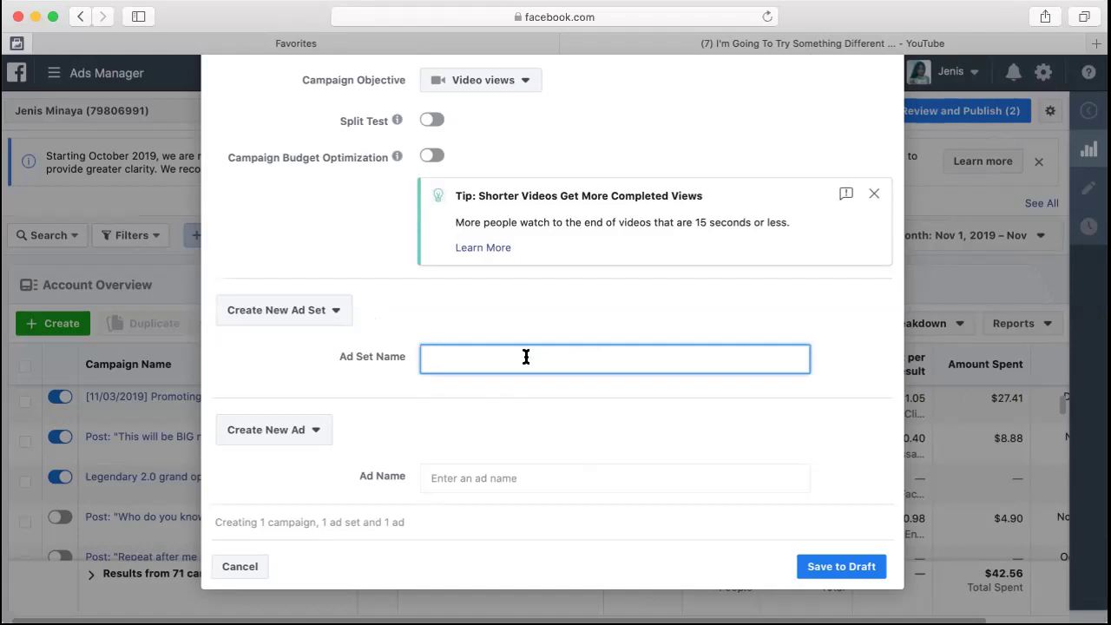
type("my lotto store short video")
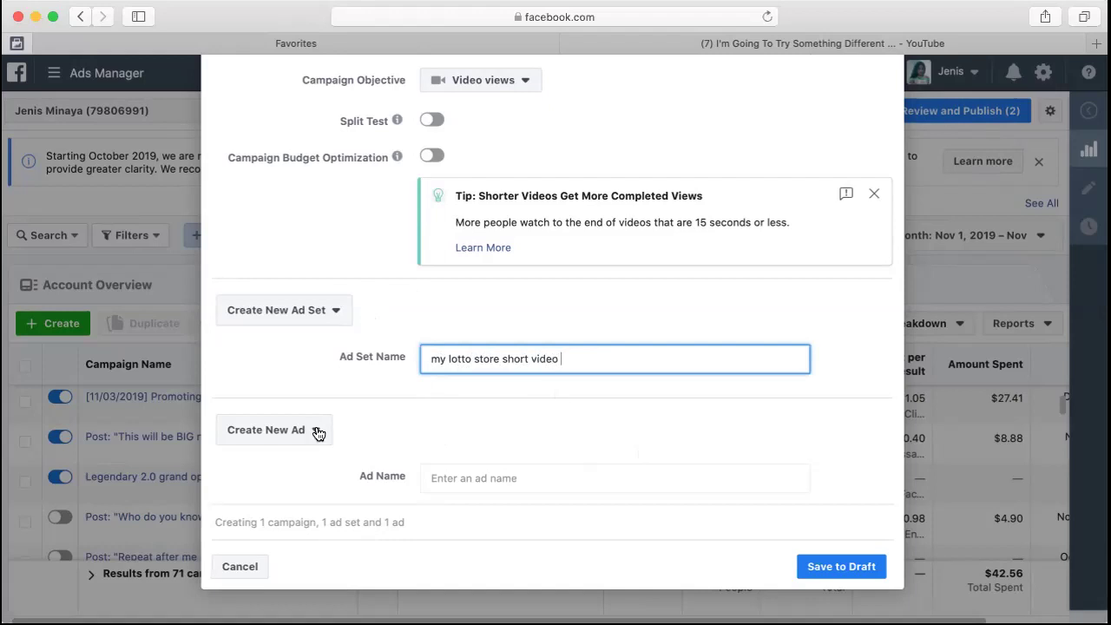
left_click(334, 313)
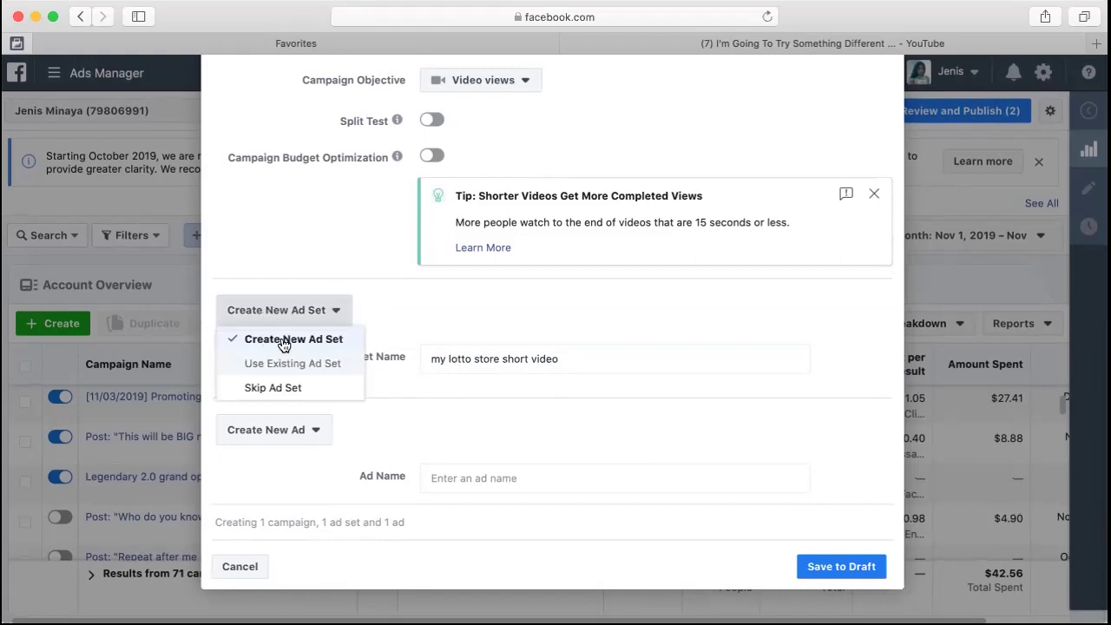
left_click(339, 316)
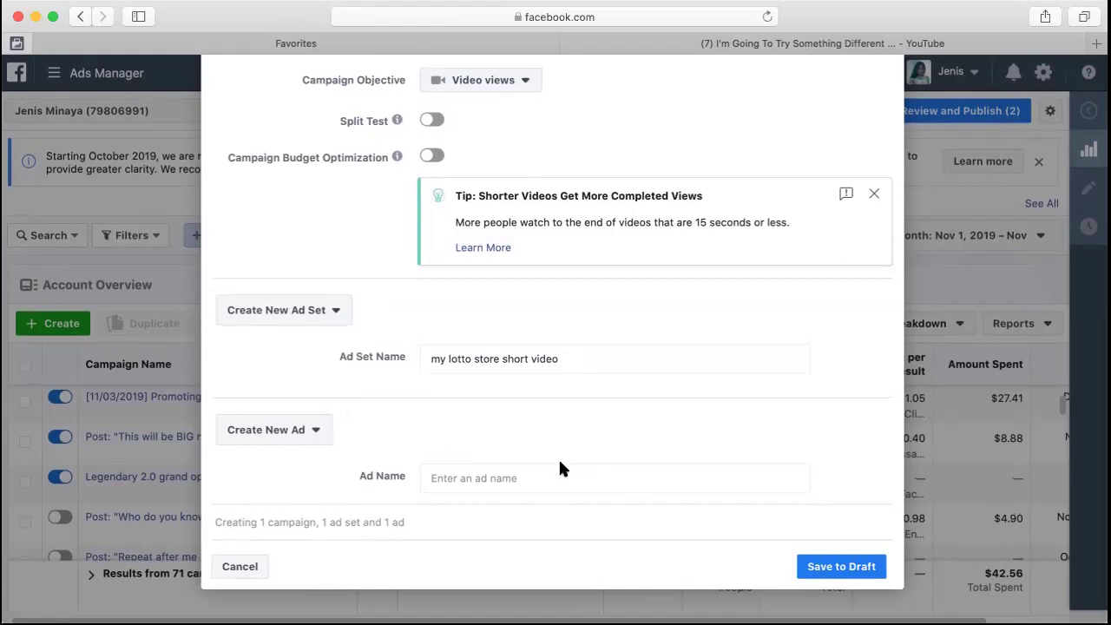
Name the new ad "my lotto store short video" and save the campaign, ad set and ad as a draft.
left_click(529, 477)
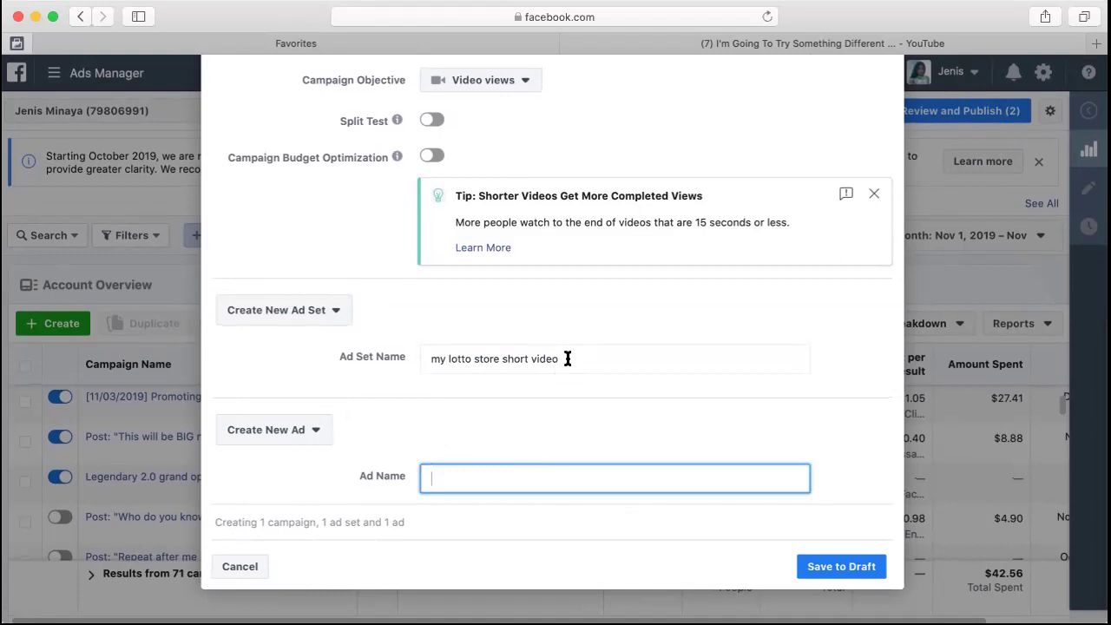
left_click(475, 462)
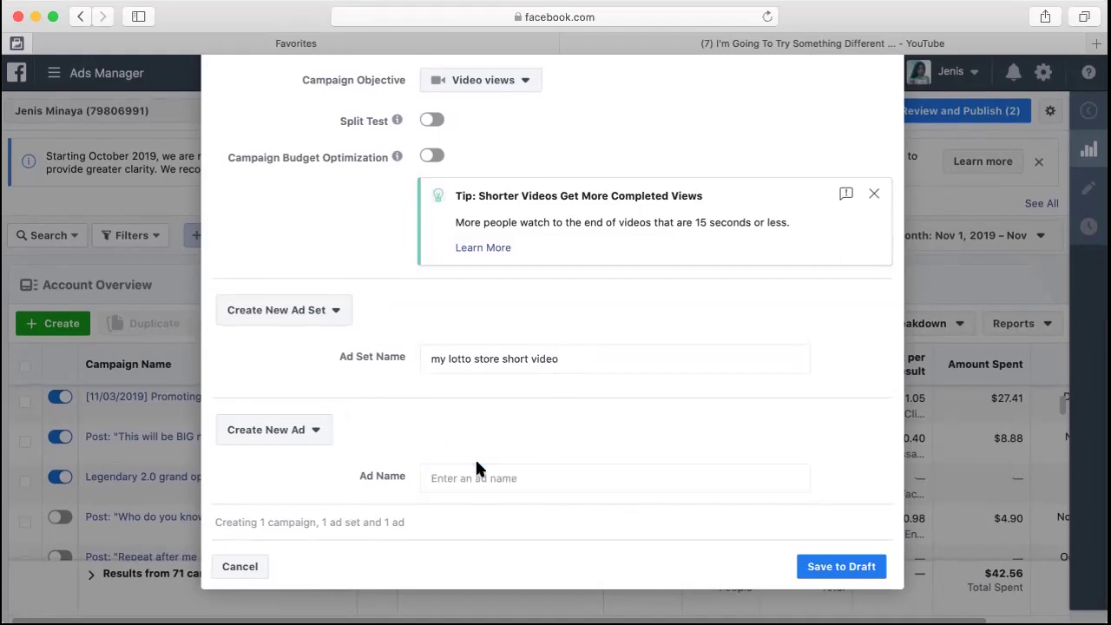
left_click(483, 478)
type("my l")
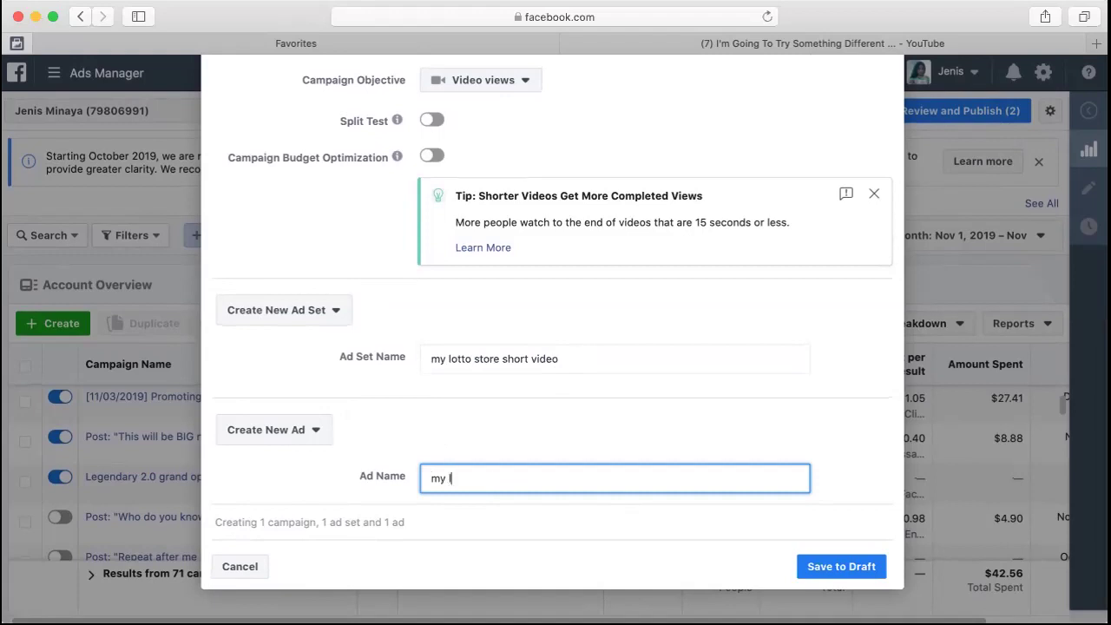
type("otto store short video")
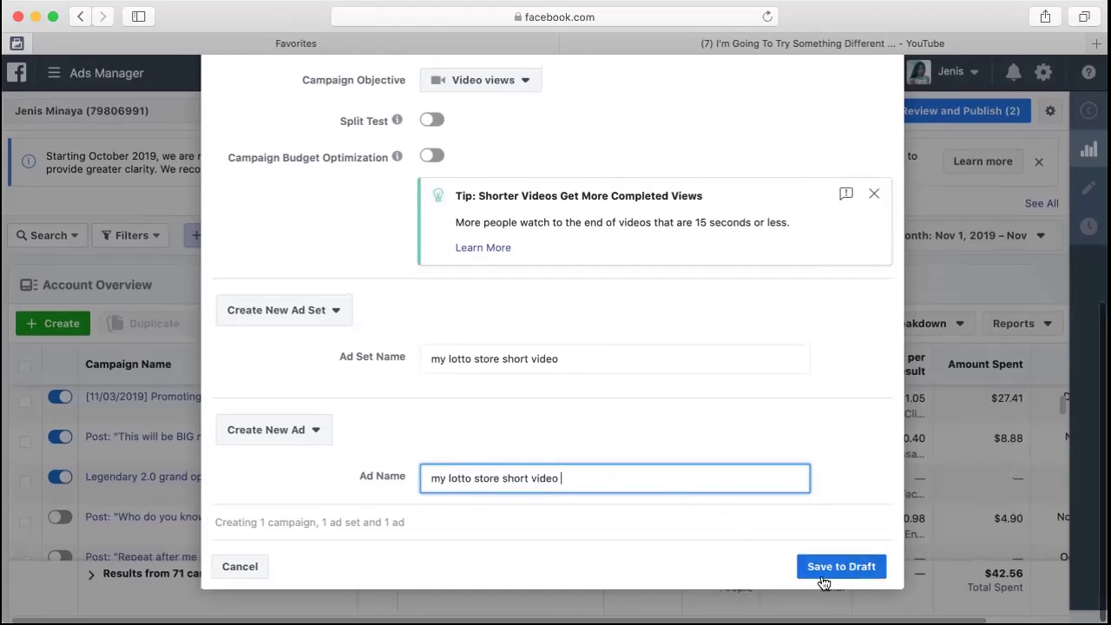
left_click(848, 579)
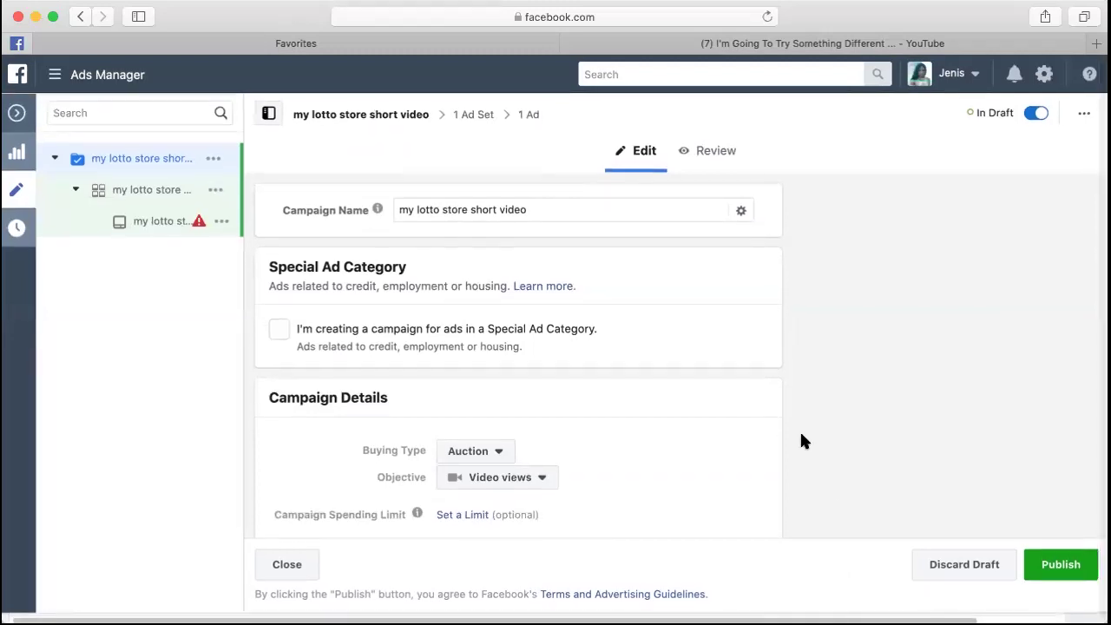
Examine the draft campaign's settings, including its name, special ad category, campaign details and budget optimization.
scroll(800, 441, "down", 5)
scroll(800, 440, "down", 2)
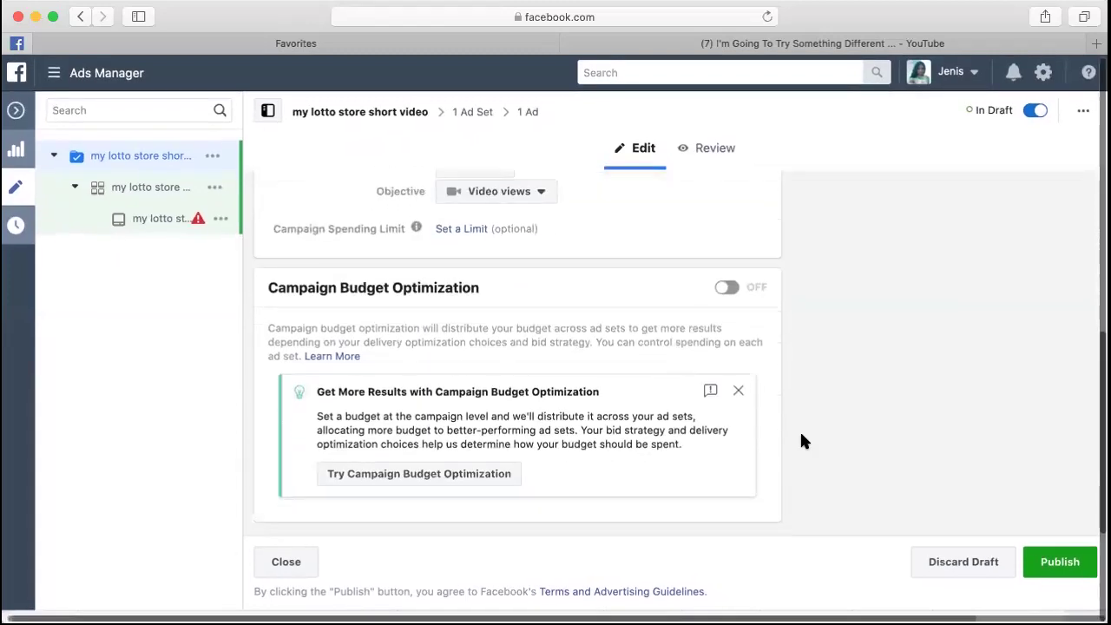
scroll(800, 438, "up", 7)
scroll(800, 441, "down", 2)
scroll(801, 441, "up", 2)
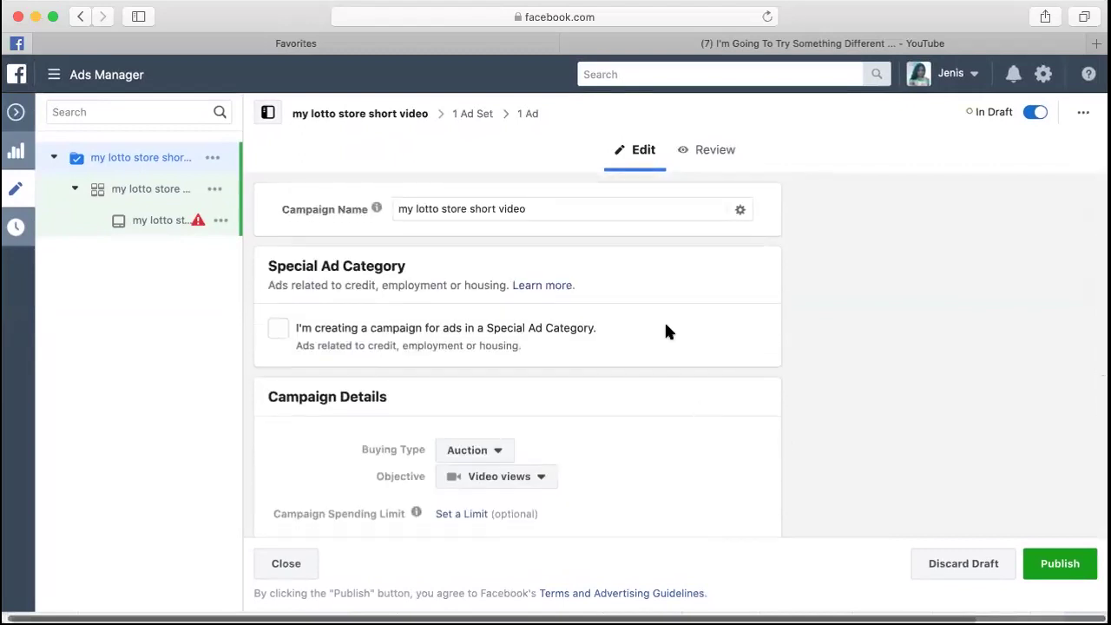
left_click(577, 210)
scroll(709, 390, "down", 1)
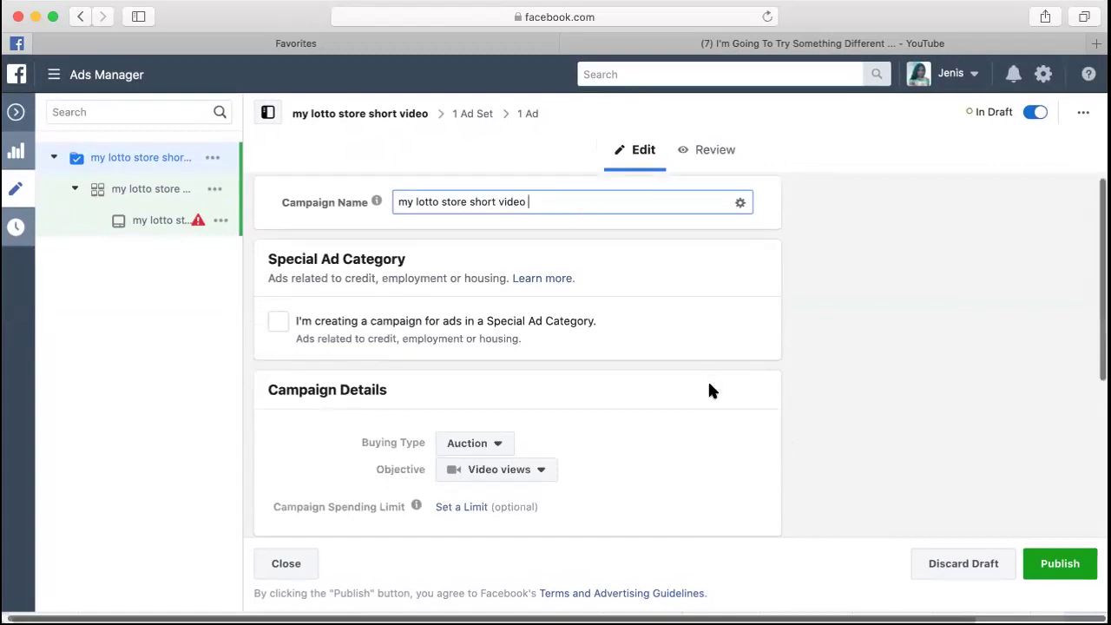
scroll(709, 389, "down", 2)
scroll(709, 390, "down", 1)
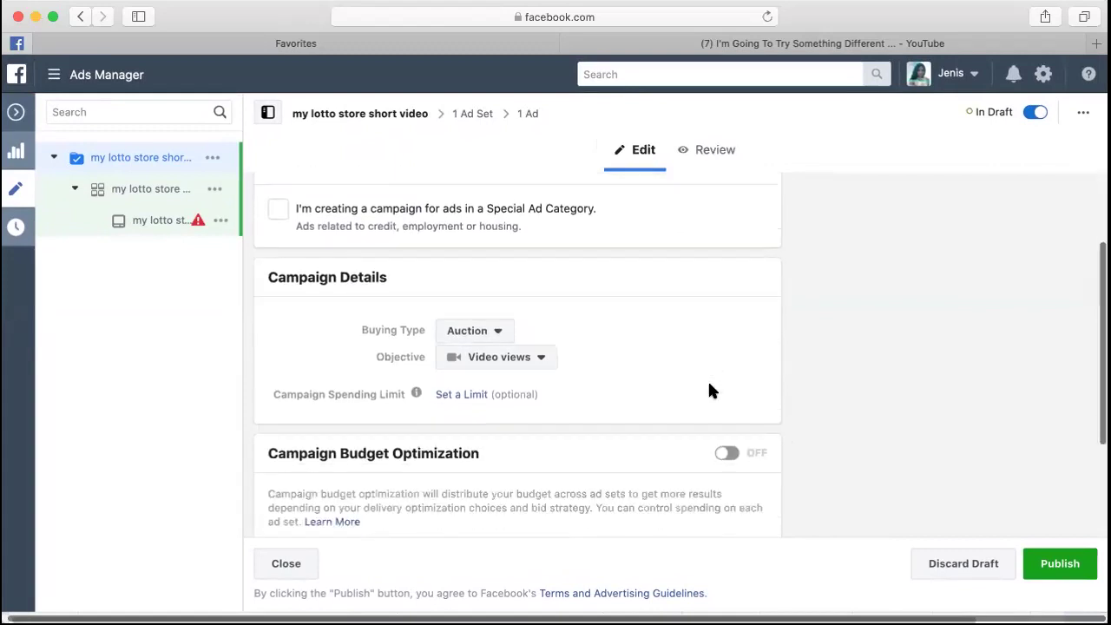
scroll(709, 389, "down", 1)
scroll(613, 460, "down", 2)
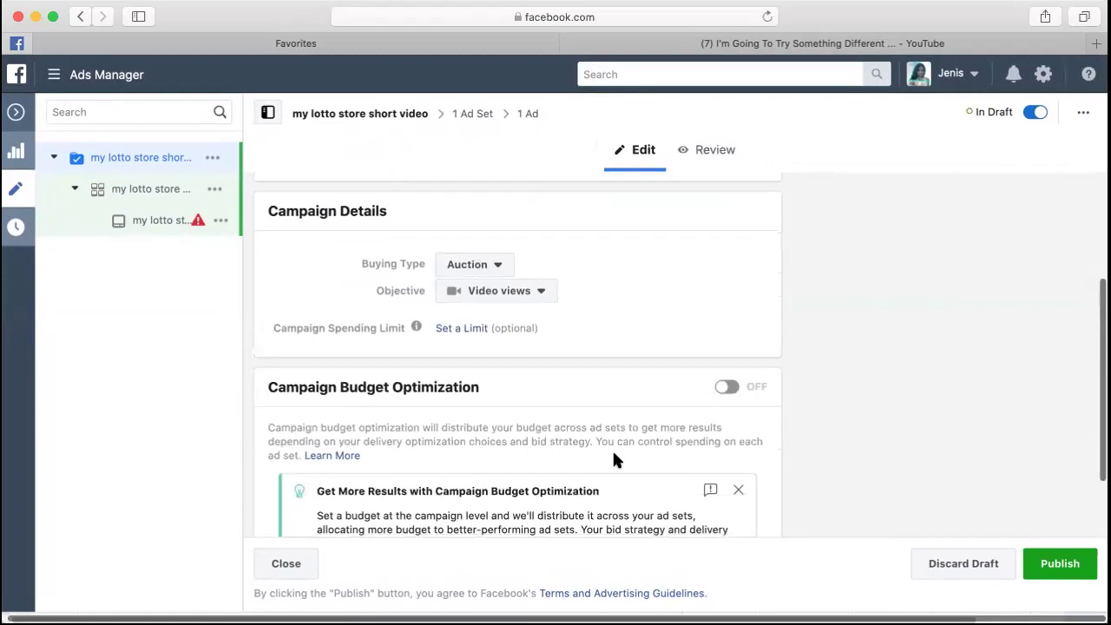
scroll(614, 460, "down", 3)
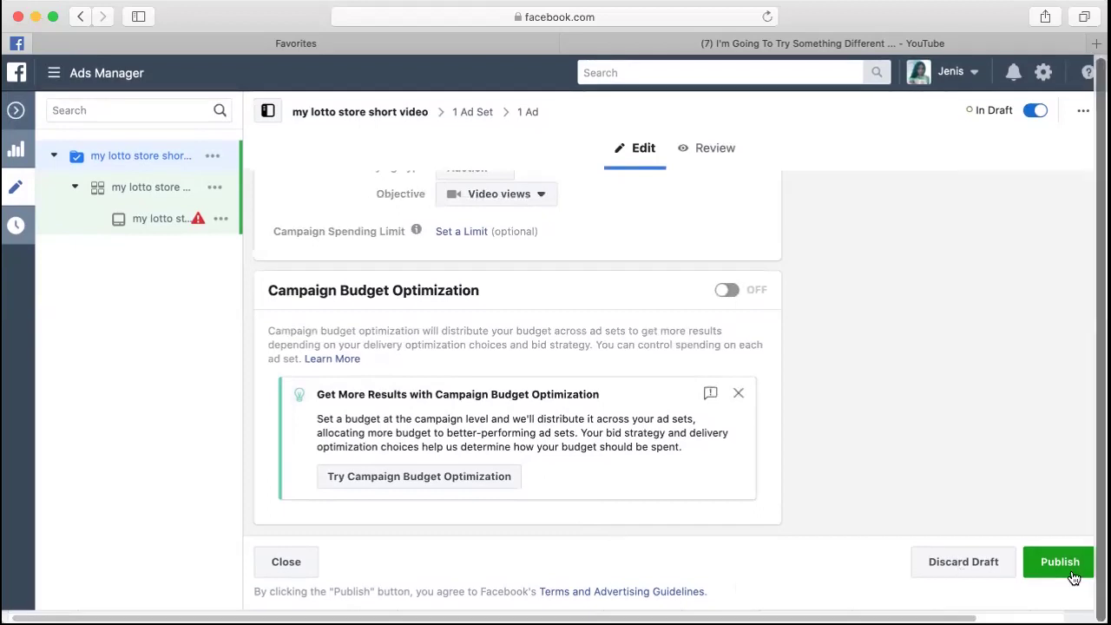
scroll(872, 506, "down", 1)
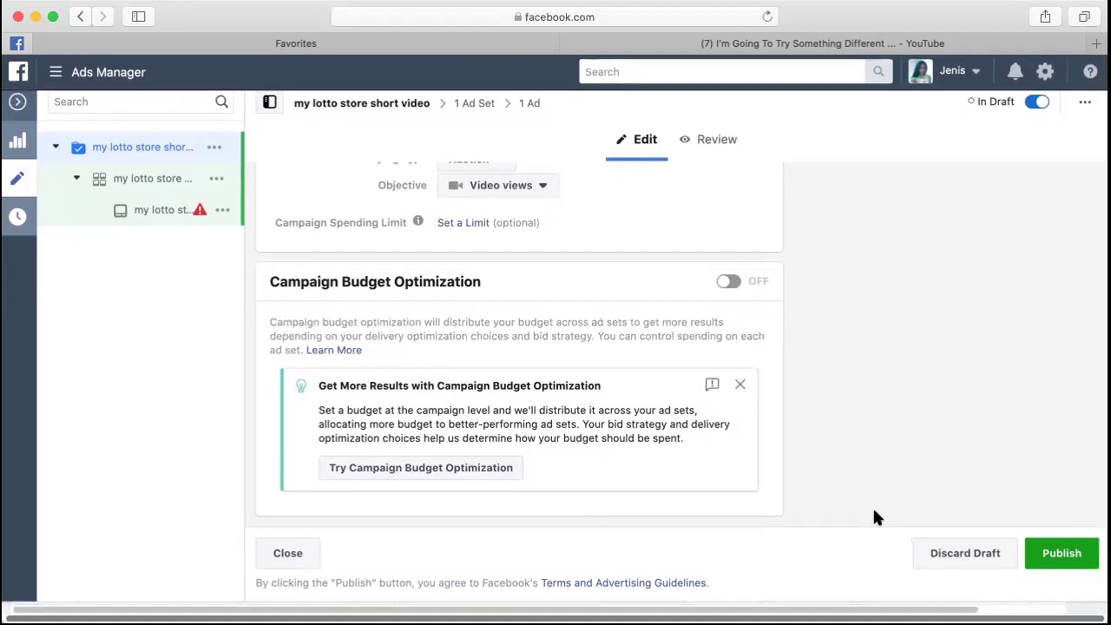
scroll(874, 511, "up", 5)
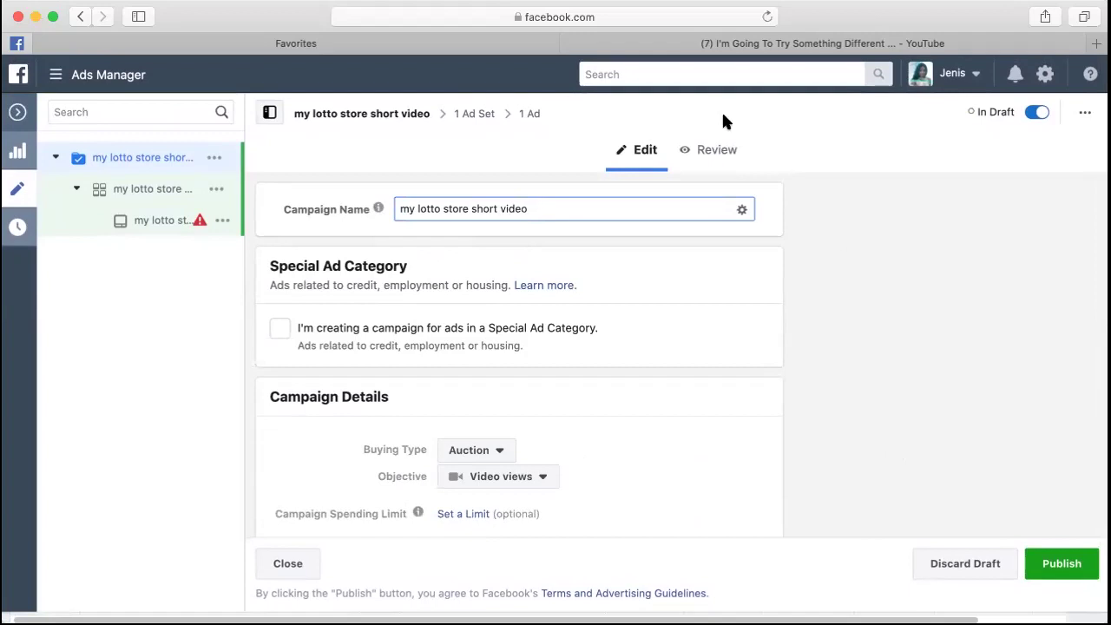
Check the campaign's review summary, try to publish the draft, and dismiss the resulting notification.
left_click(715, 161)
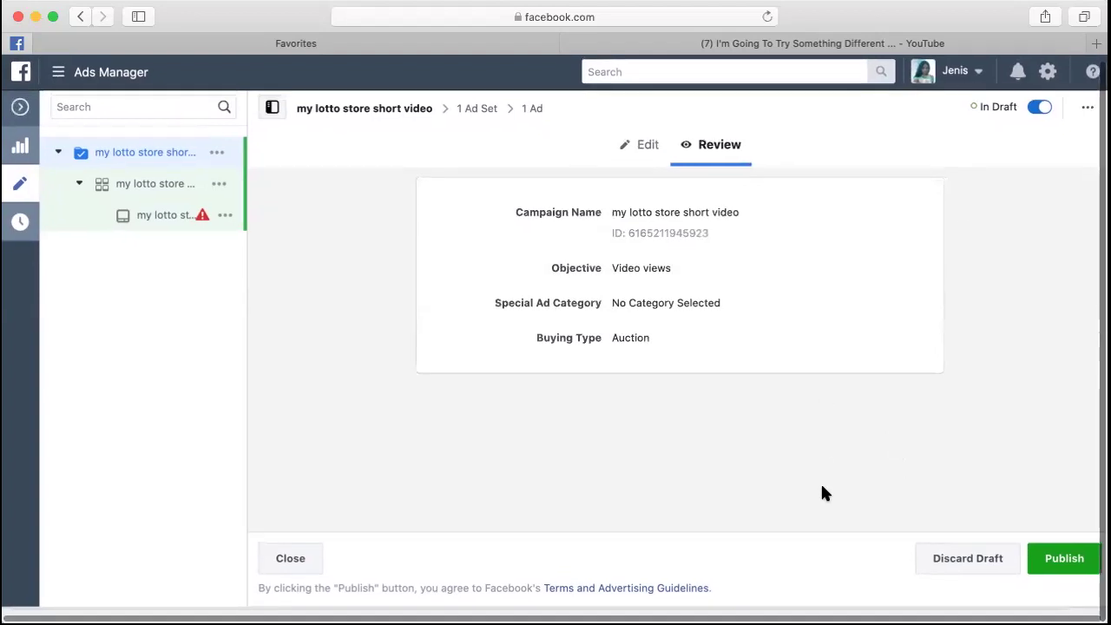
left_click(1066, 564)
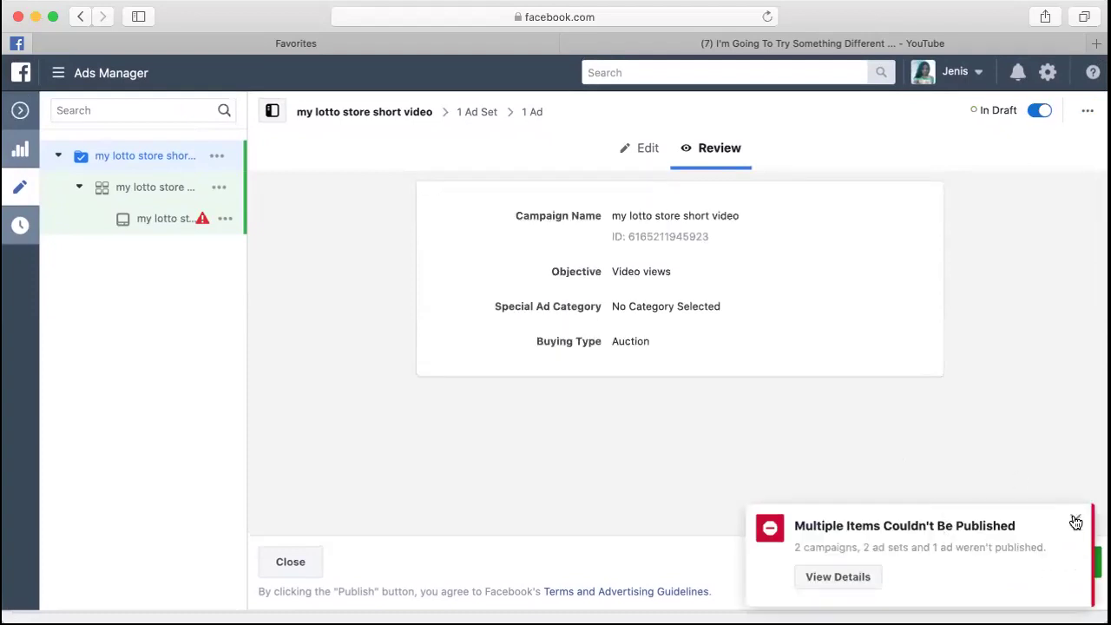
left_click(1077, 518)
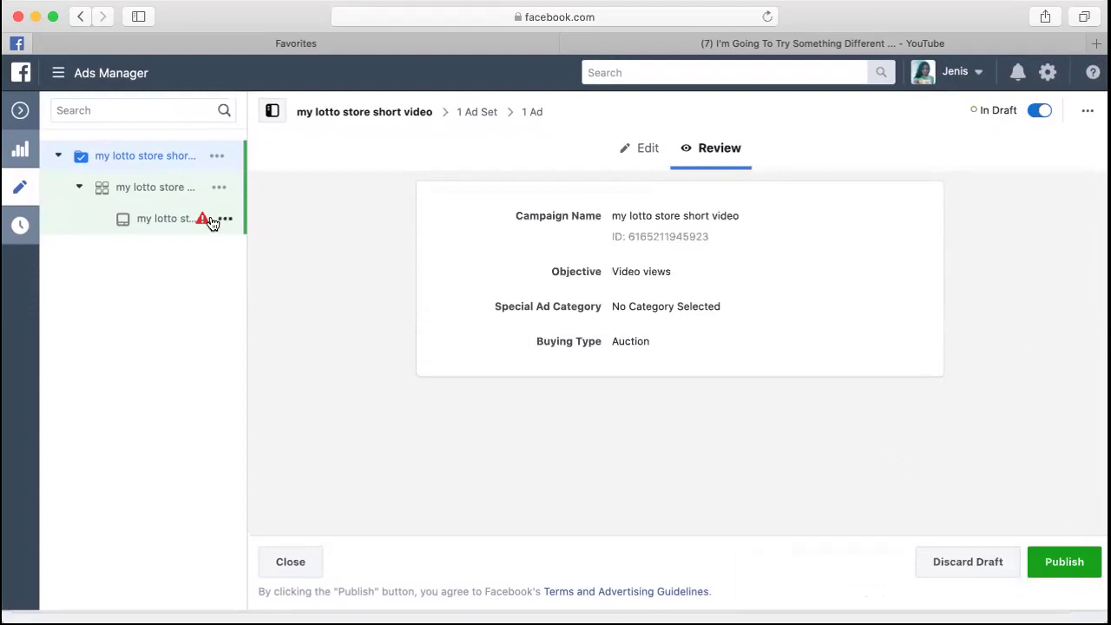
Open the settings of the campaign's ad set and look over its budget and schedule.
left_click(183, 179)
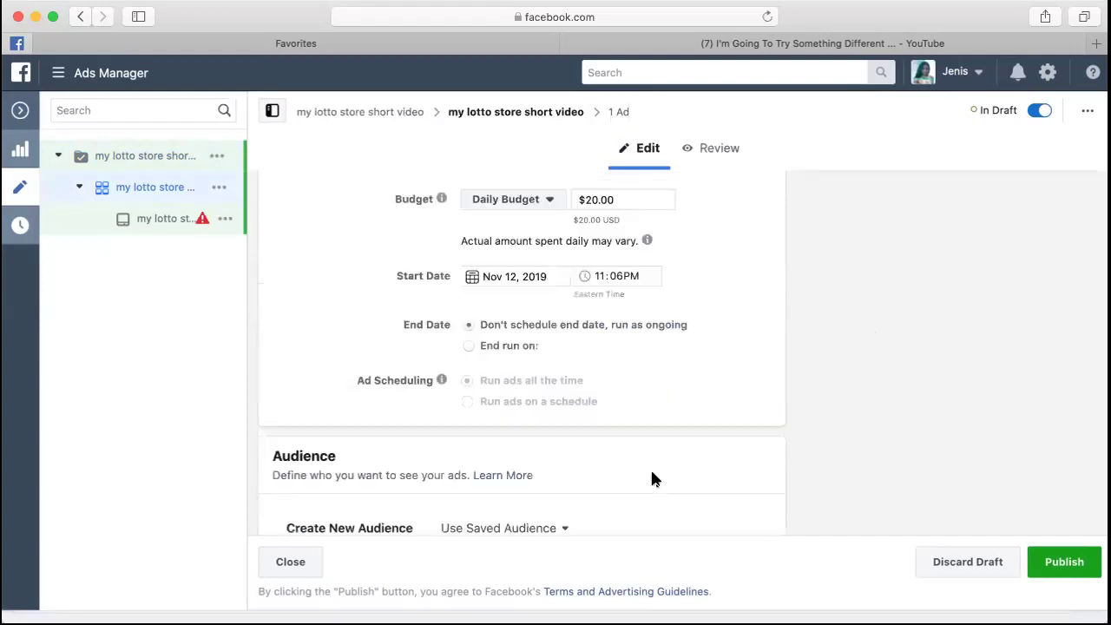
scroll(652, 476, "up", 5)
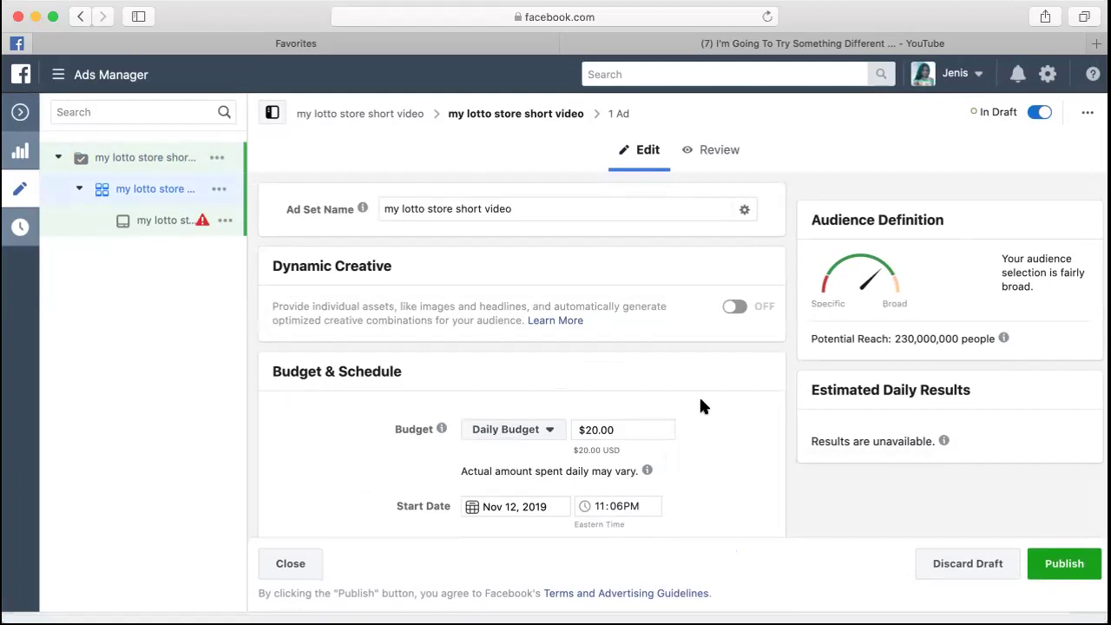
scroll(700, 401, "down", 3)
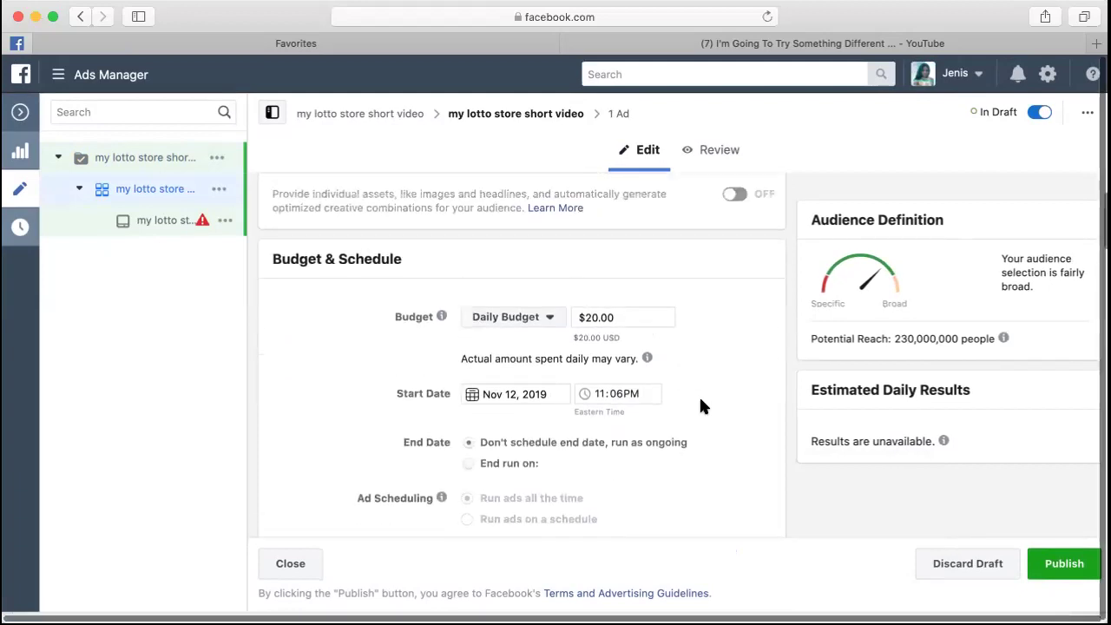
scroll(701, 401, "up", 2)
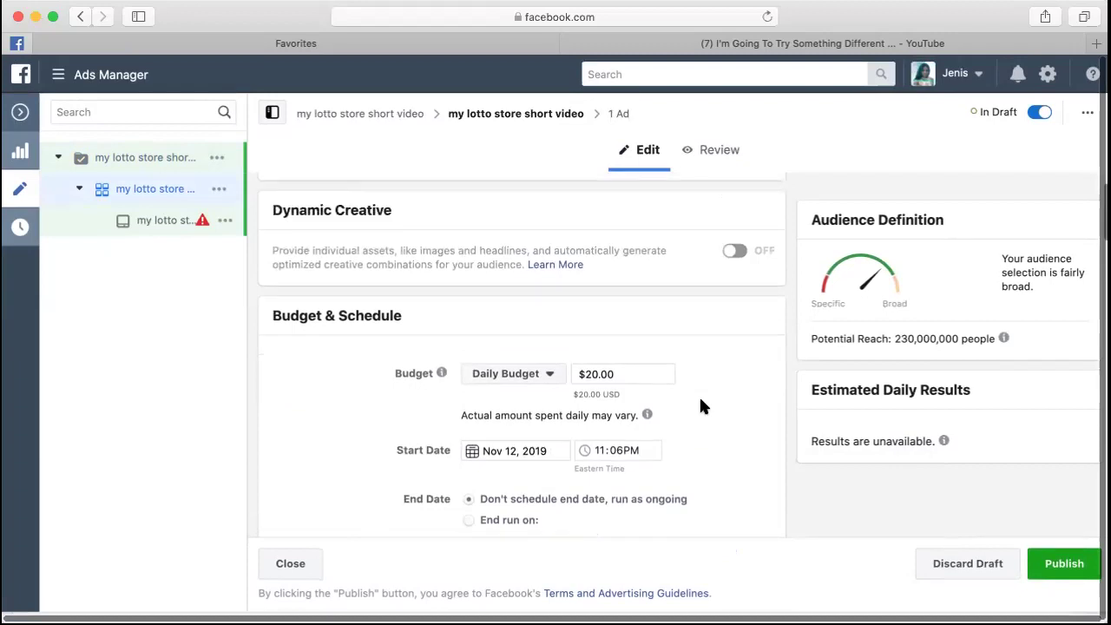
scroll(701, 404, "up", 2)
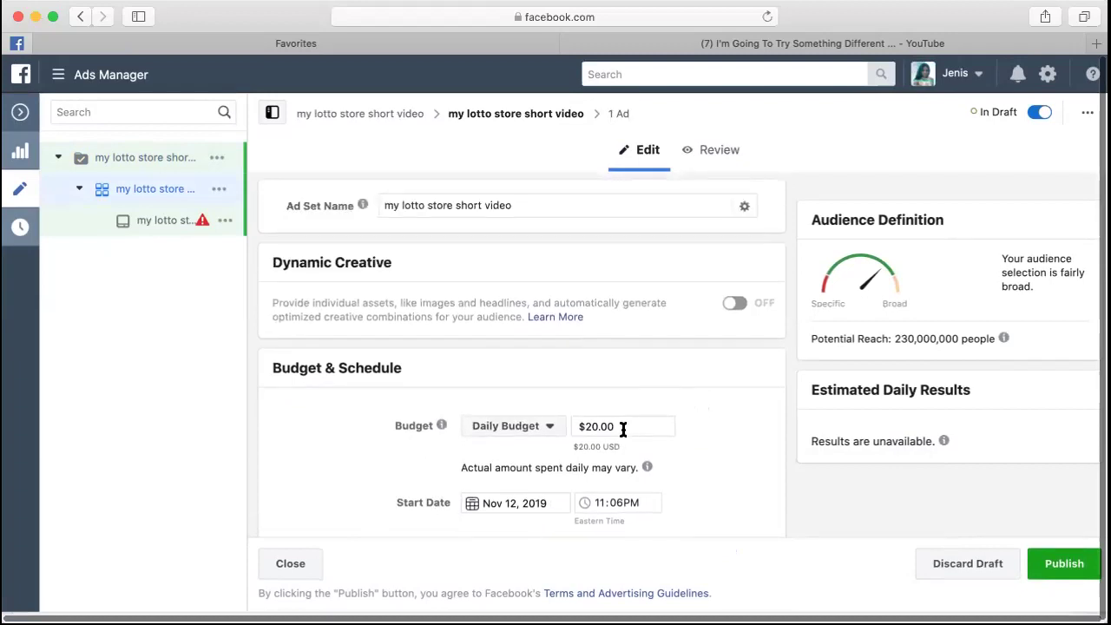
Set the ad set's daily budget to $1.00.
left_click(623, 426)
key("BackSpace")
key("BackSpace")
key("BackSpace")
key("BackSpace")
key("BackSpace")
type("1.")
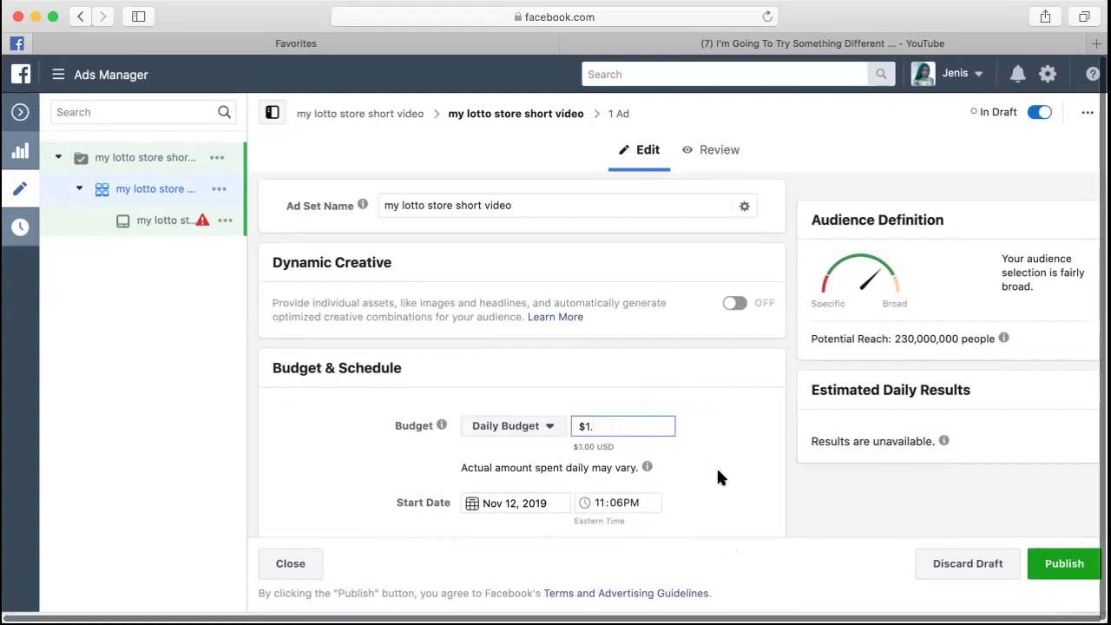
scroll(717, 477, "down", 2)
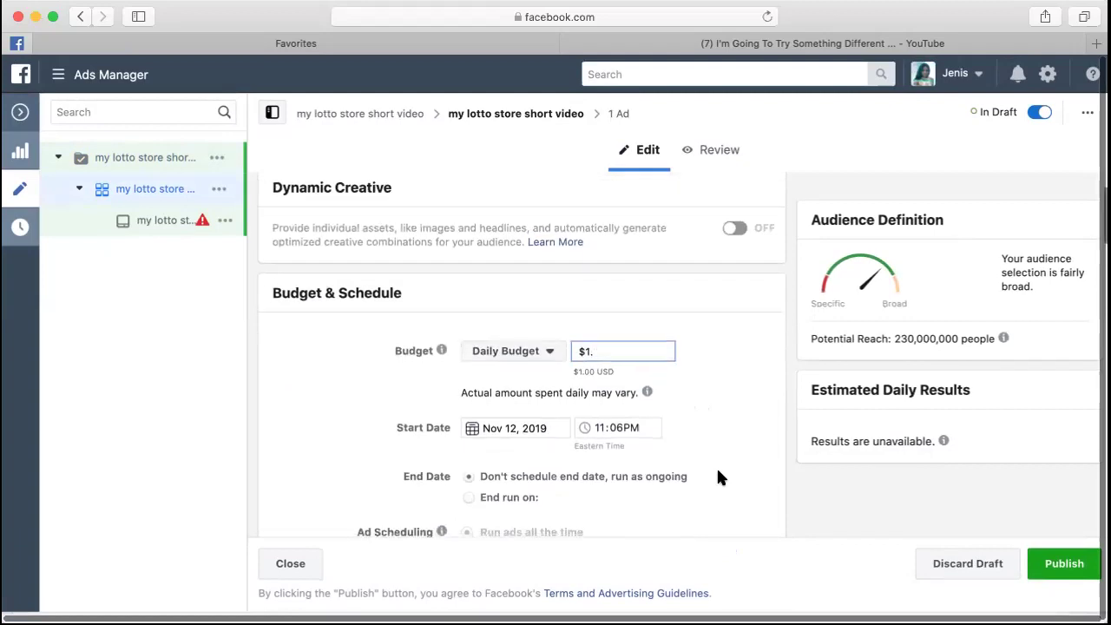
scroll(717, 476, "down", 1)
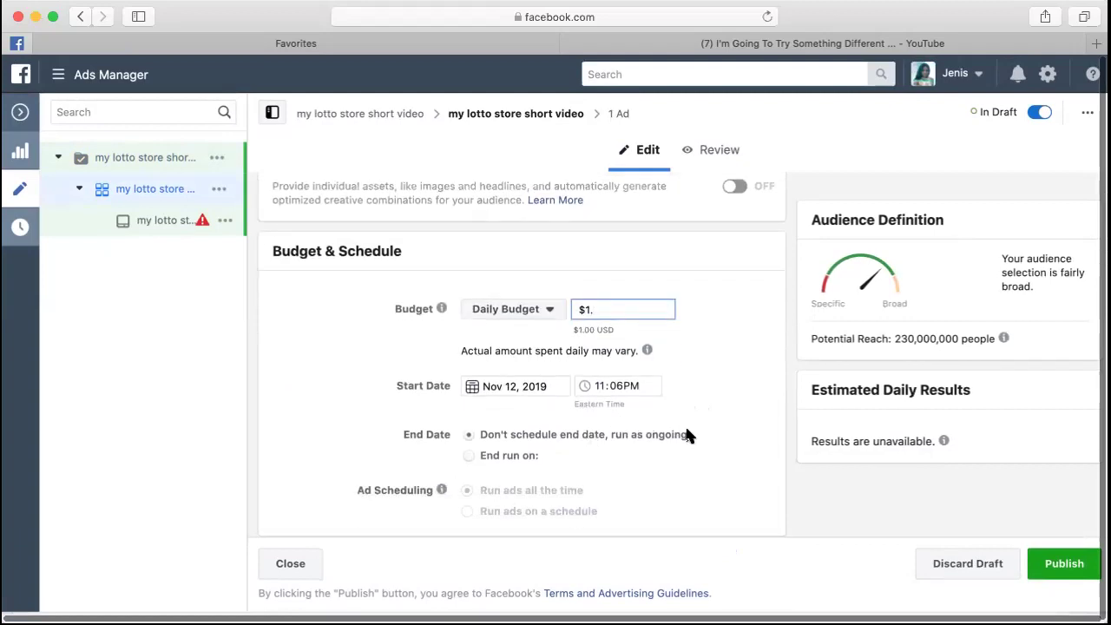
scroll(687, 434, "down", 1)
scroll(687, 434, "up", 1)
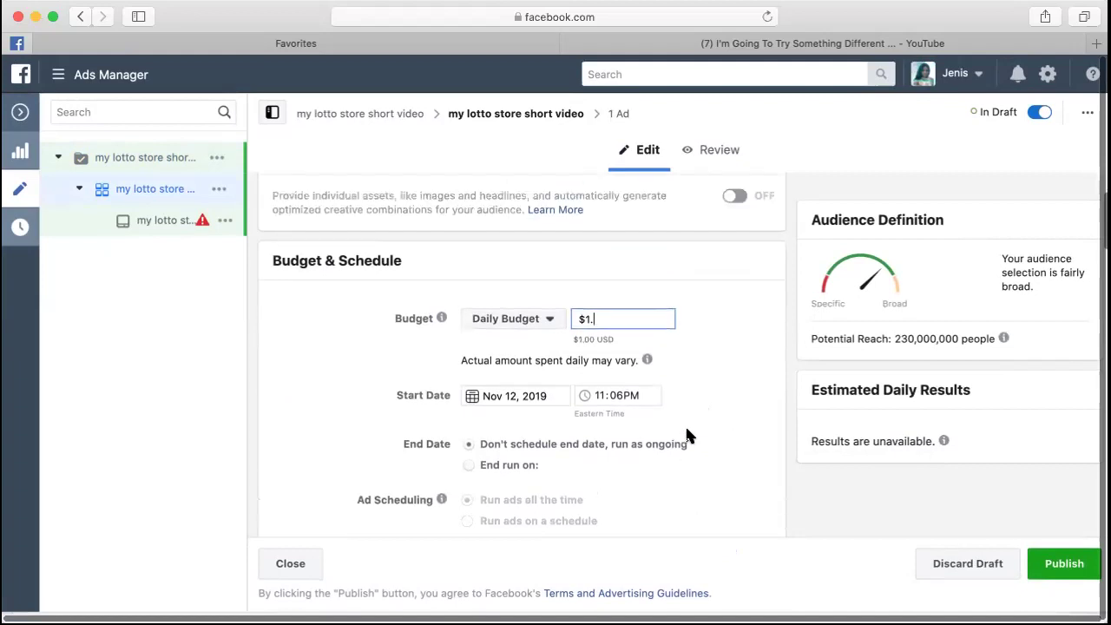
scroll(686, 434, "up", 1)
type("00")
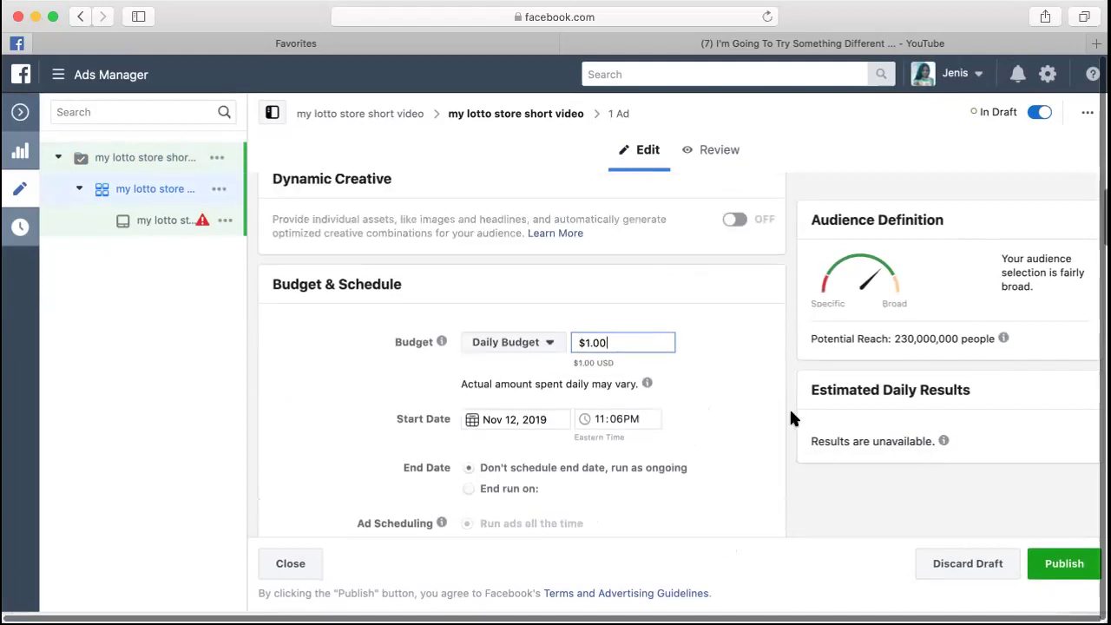
scroll(790, 411, "up", 1)
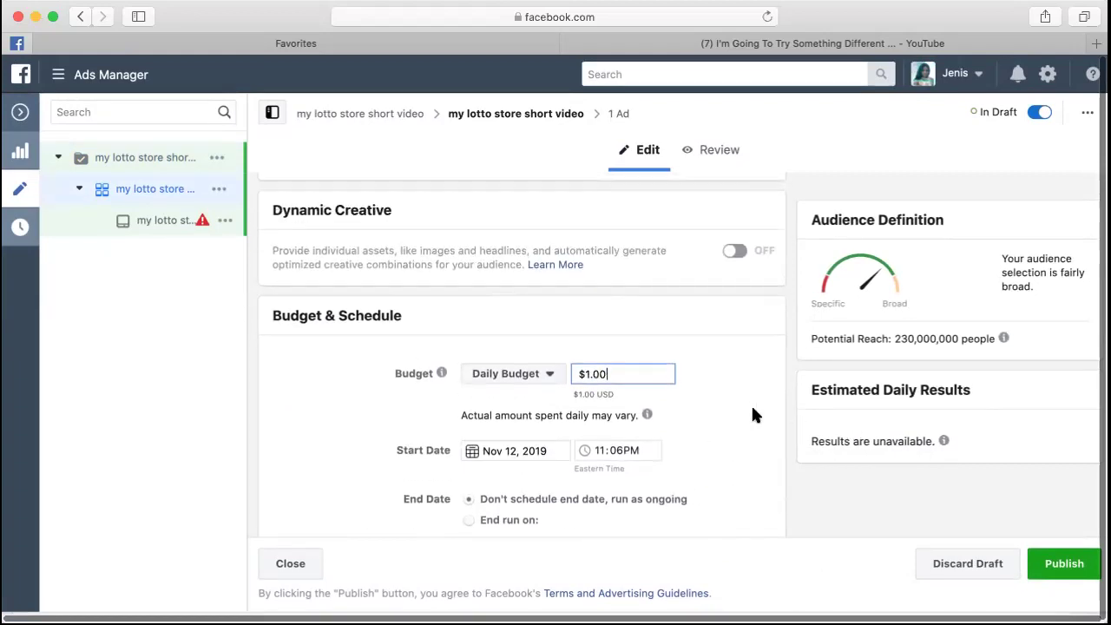
Change the ad set's start date to November 19, 2019, and set it back to November 12, 2019.
scroll(760, 404, "down", 5)
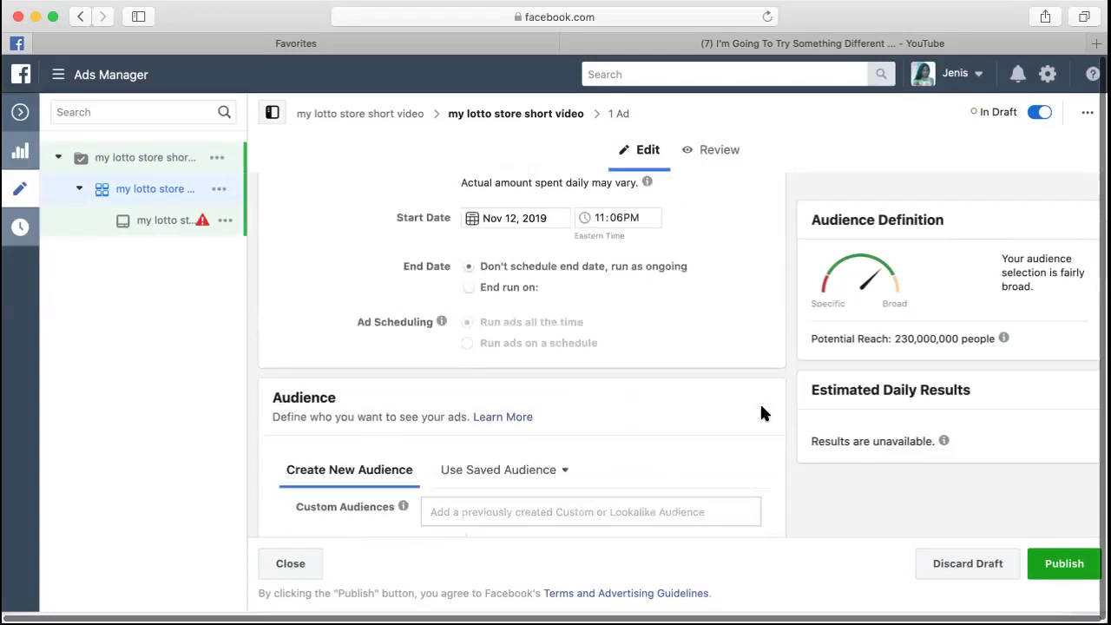
scroll(760, 406, "down", 1)
scroll(761, 406, "up", 2)
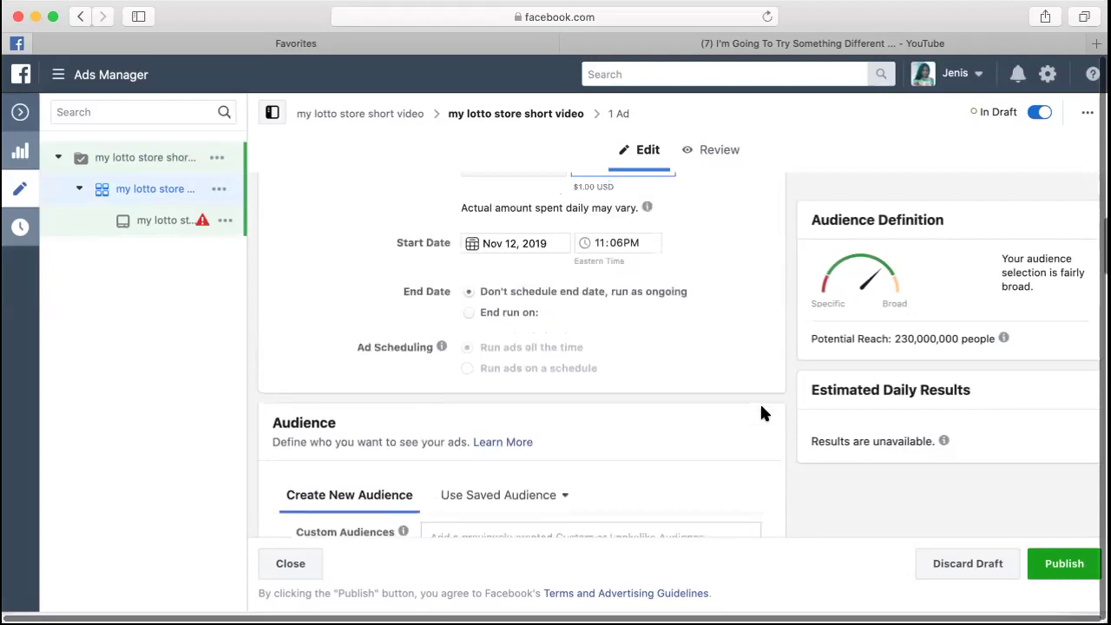
scroll(760, 406, "up", 1)
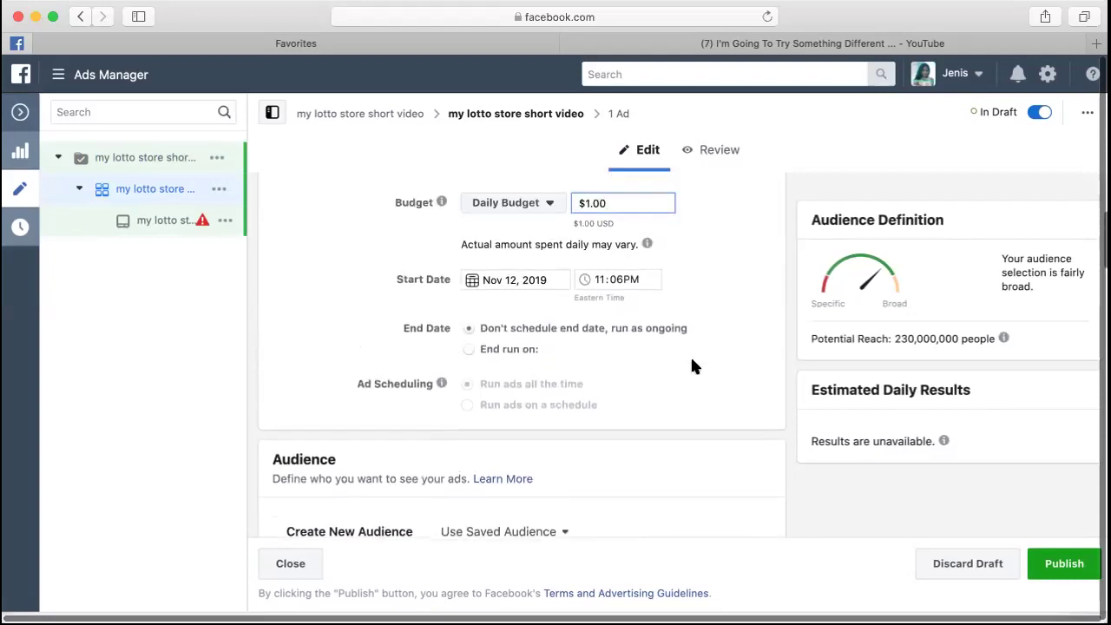
left_click(526, 279)
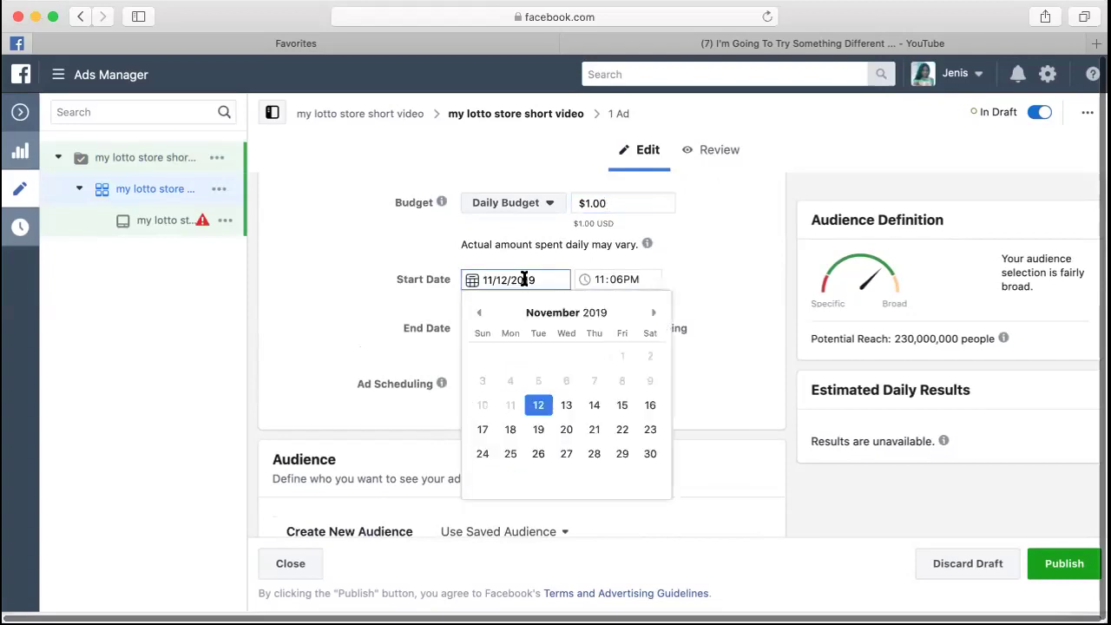
left_click(538, 428)
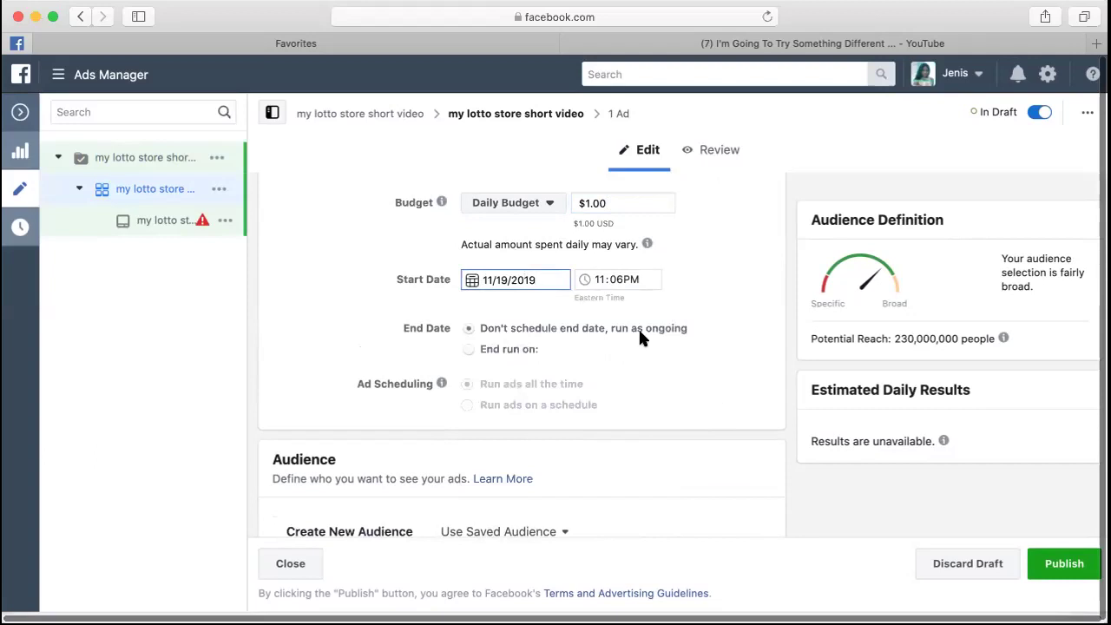
left_click(512, 283)
left_click(546, 401)
Schedule the ad set to end its run on November 19, 2019.
scroll(688, 382, "down", 1)
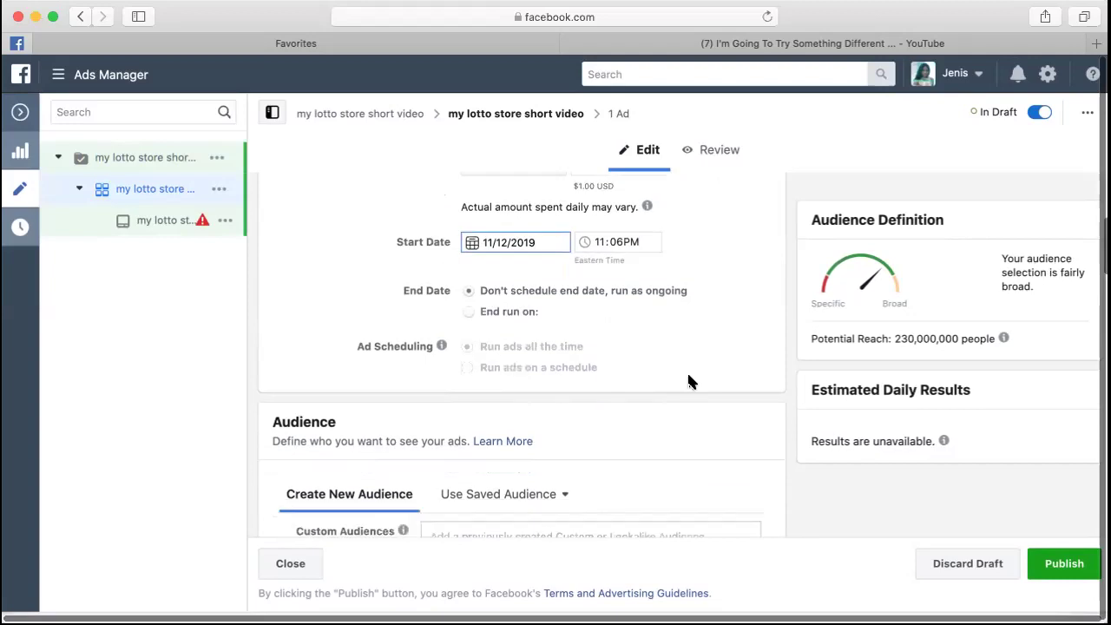
left_click(468, 311)
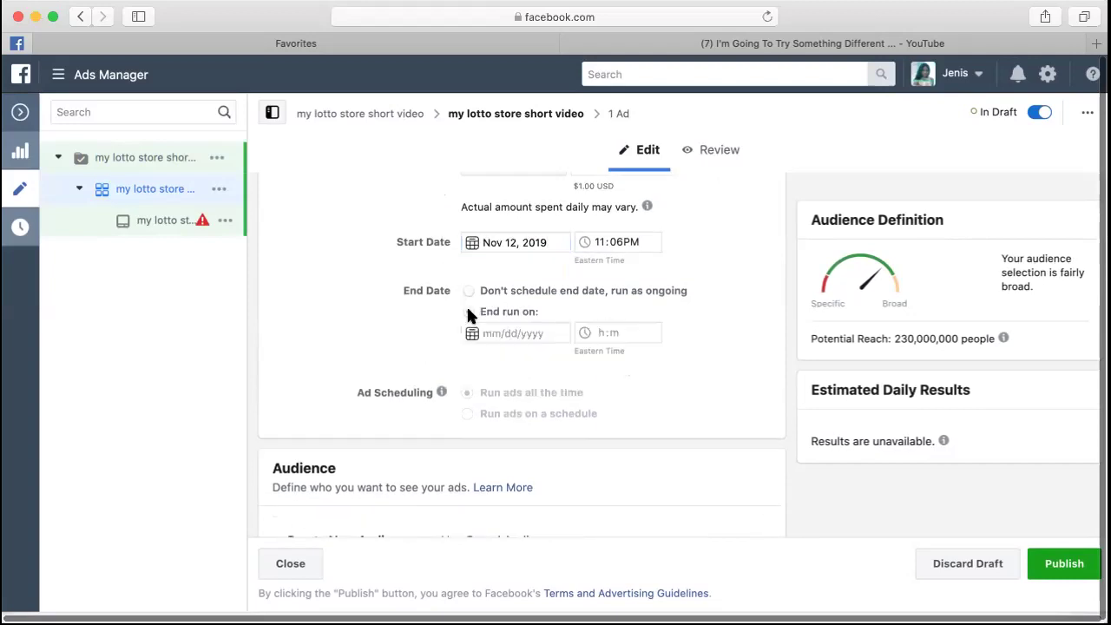
left_click(517, 333)
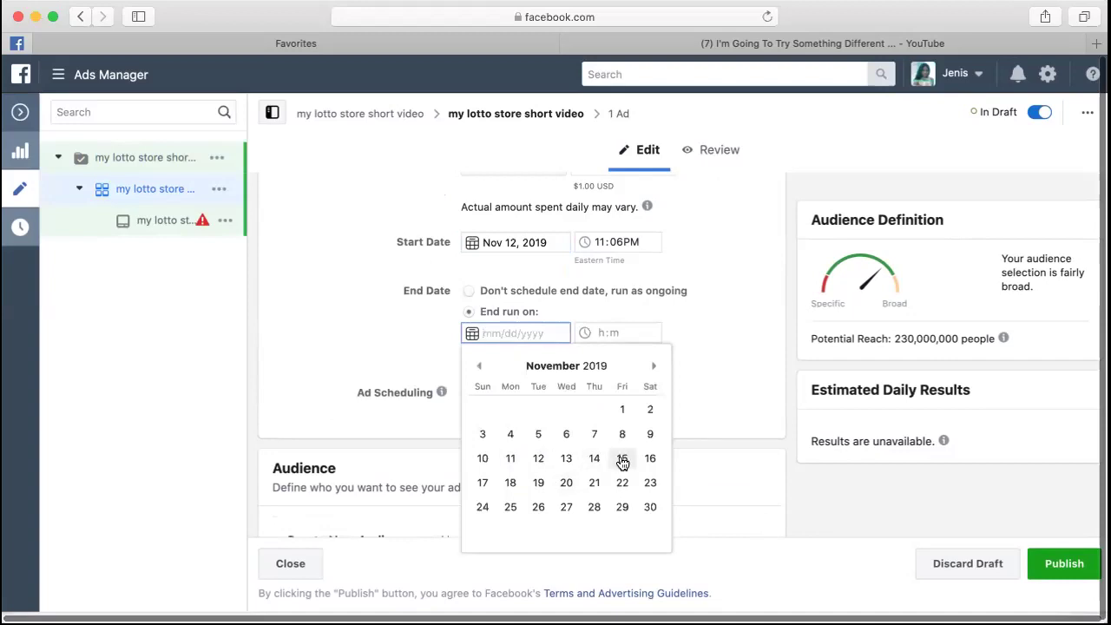
left_click(529, 483)
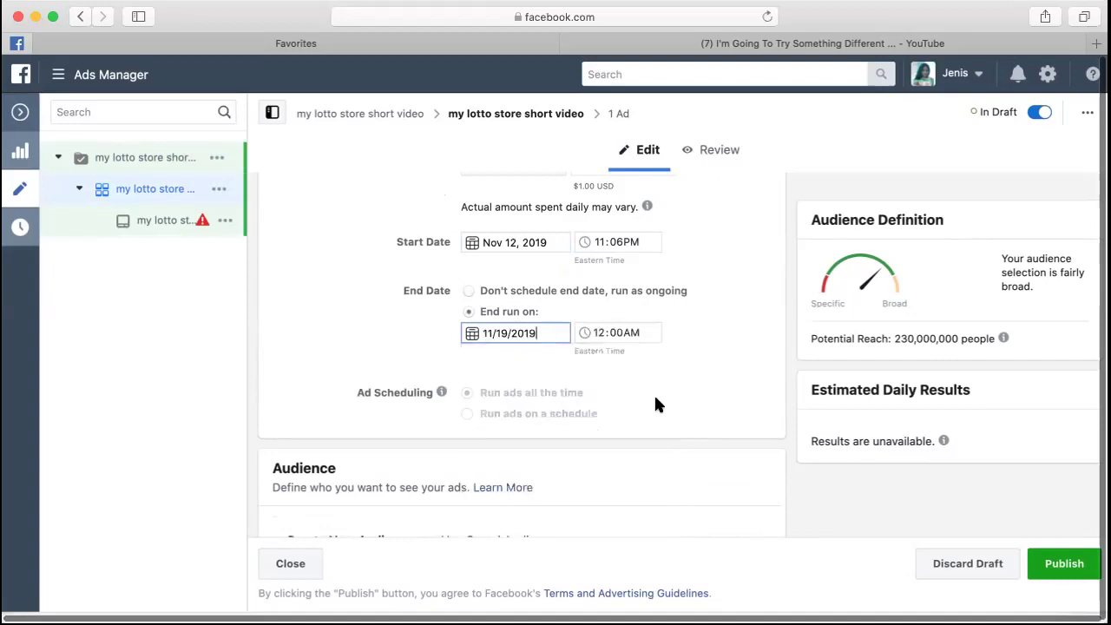
Look over the ad set's budget and schedule, and view the saved audiences available in the Audience section.
scroll(655, 404, "down", 1)
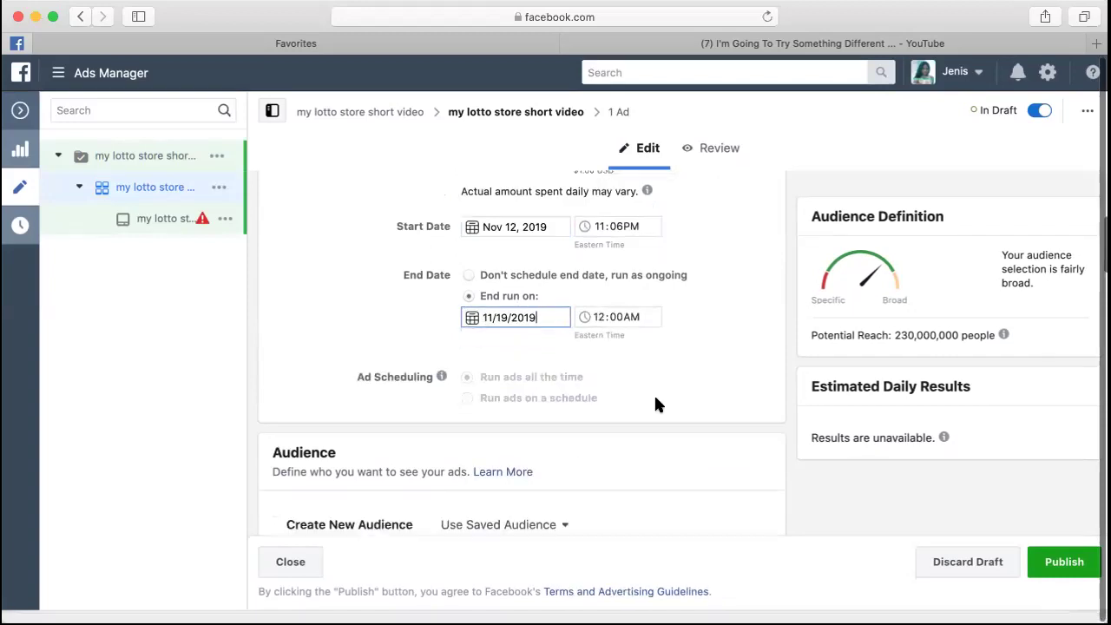
scroll(666, 491, "down", 3)
scroll(666, 498, "up", 10)
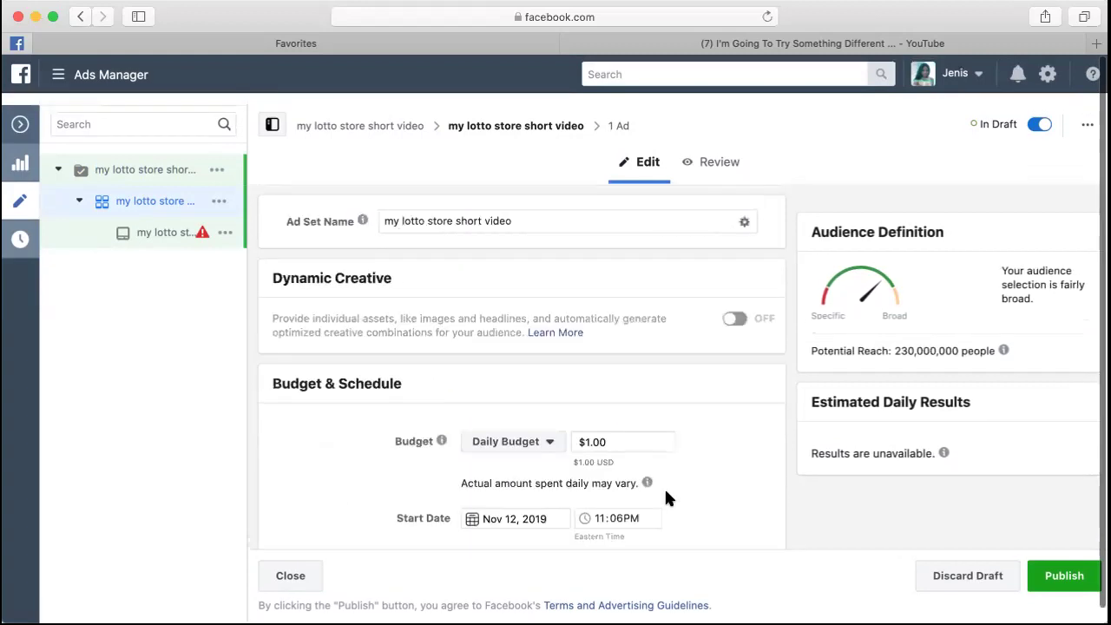
scroll(666, 492, "down", 8)
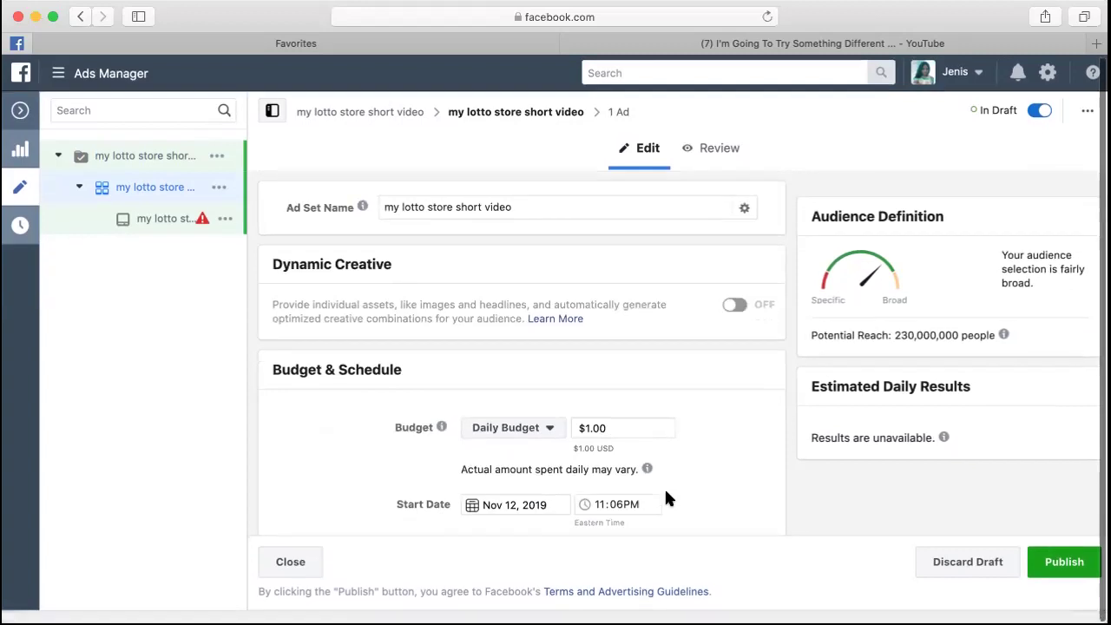
scroll(666, 495, "down", 4)
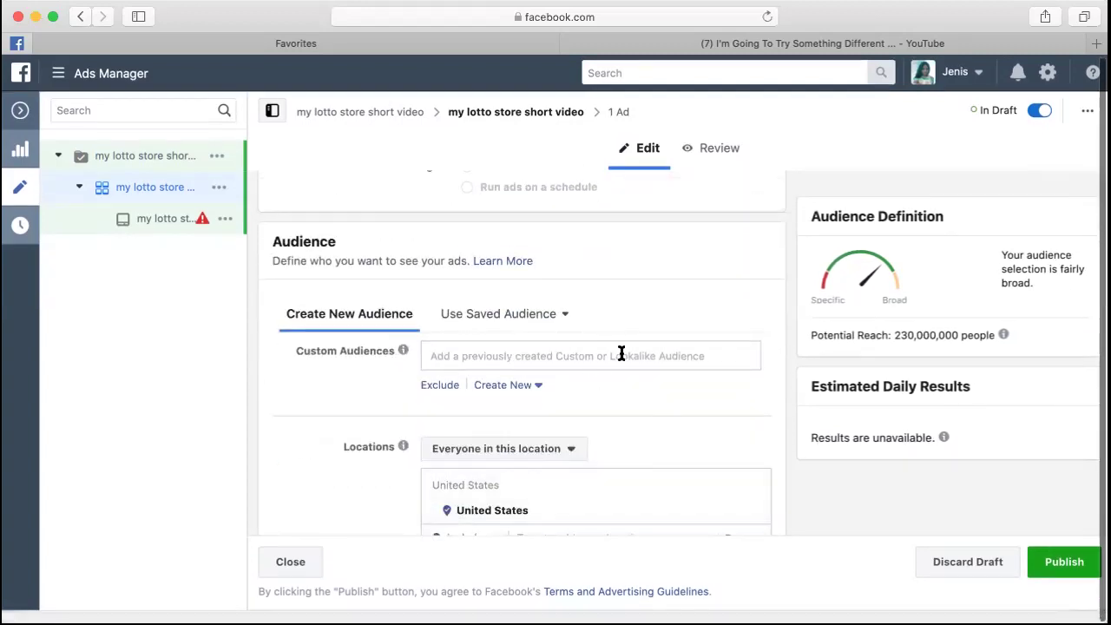
left_click(565, 317)
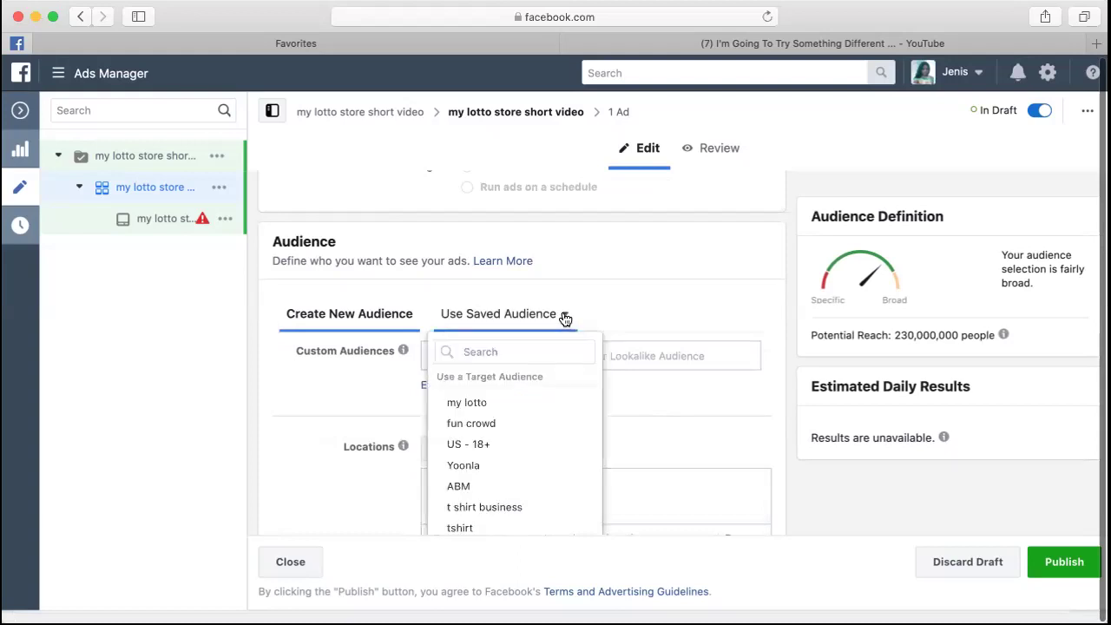
scroll(546, 414, "down", 2)
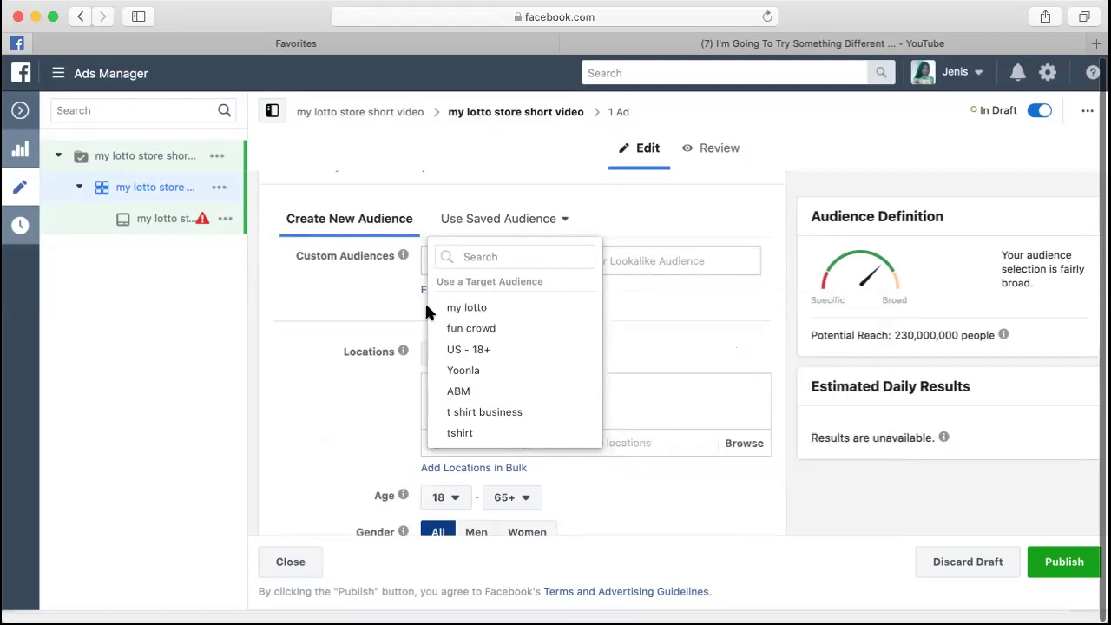
left_click(367, 298)
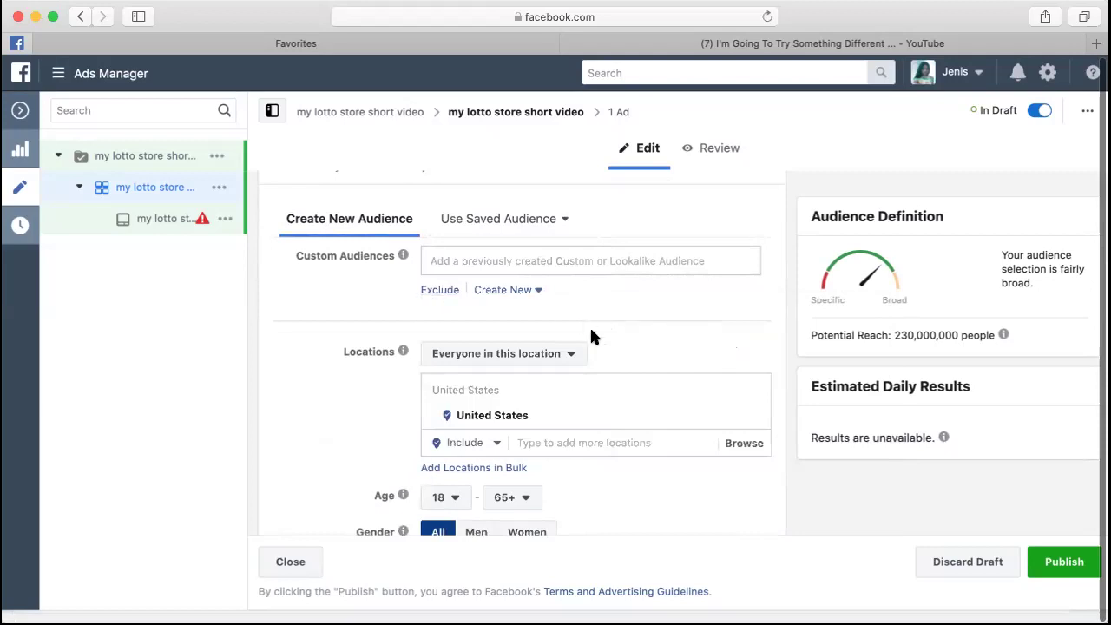
View the options for creating custom and lookalike audiences, and examine the custom audience sources without choosing one.
left_click(530, 292)
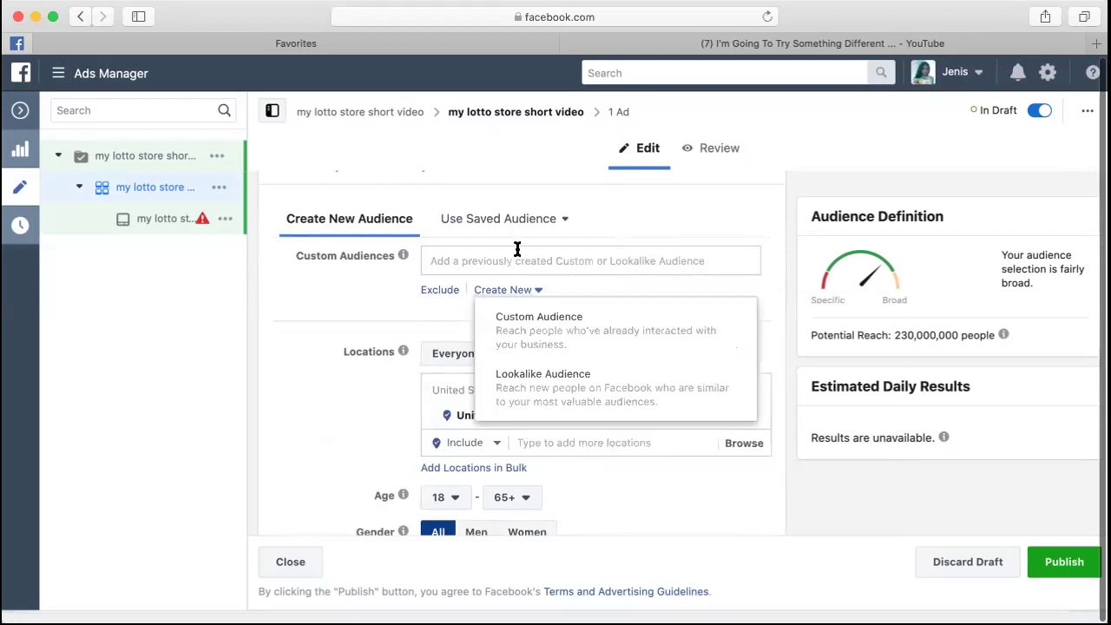
left_click(514, 258)
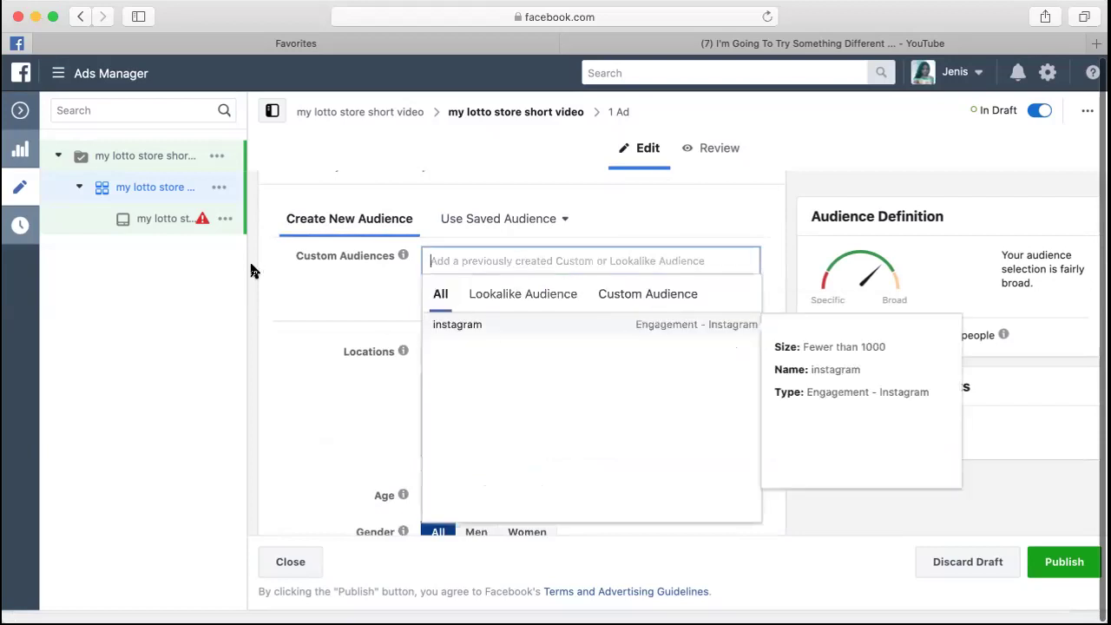
left_click(329, 302)
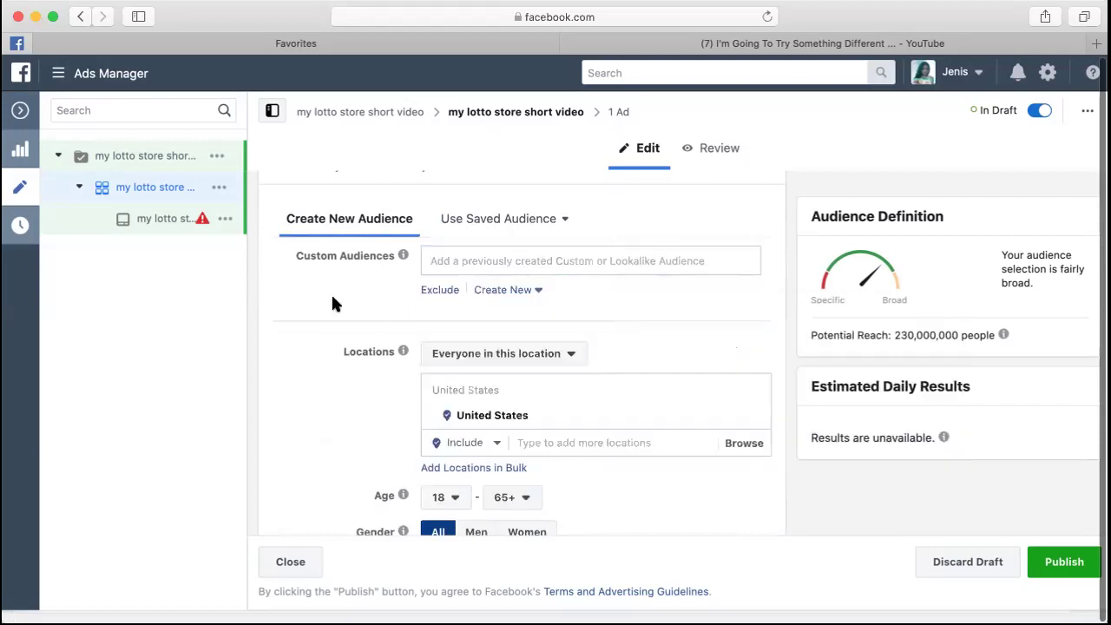
left_click(510, 292)
left_click(518, 328)
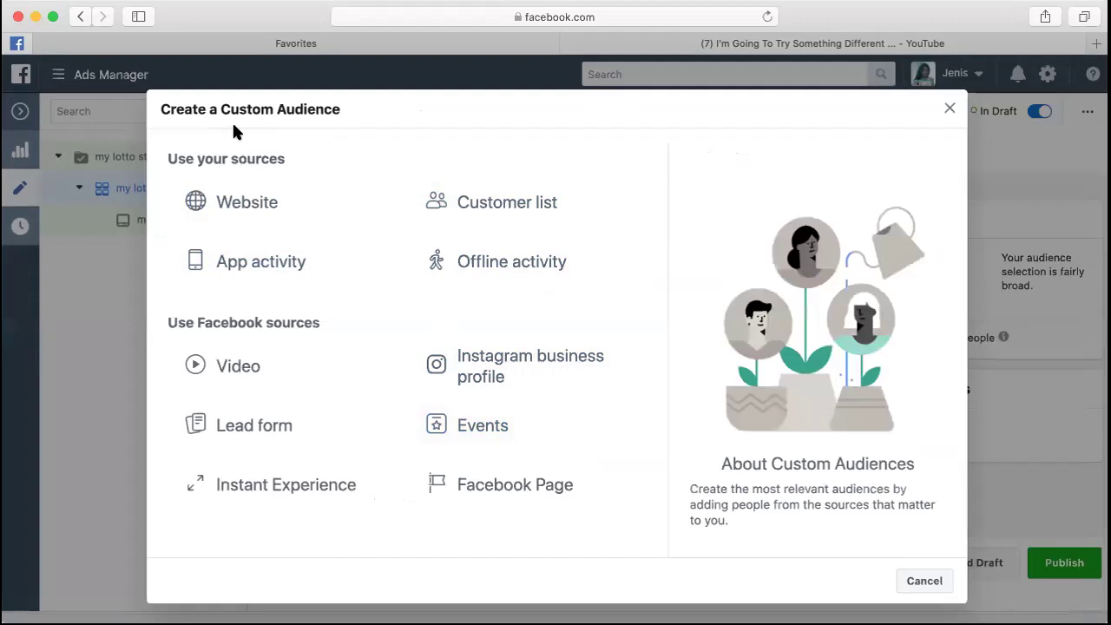
left_click(950, 109)
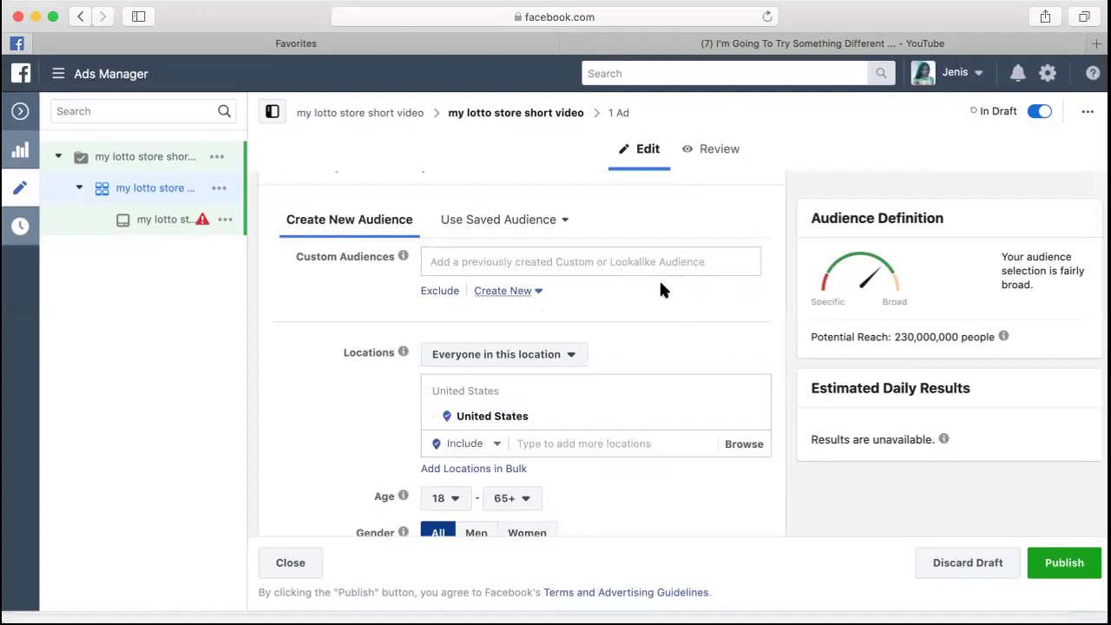
Browse the previously created lookalike and custom audiences without adding any to the ad set.
scroll(662, 282, "down", 1)
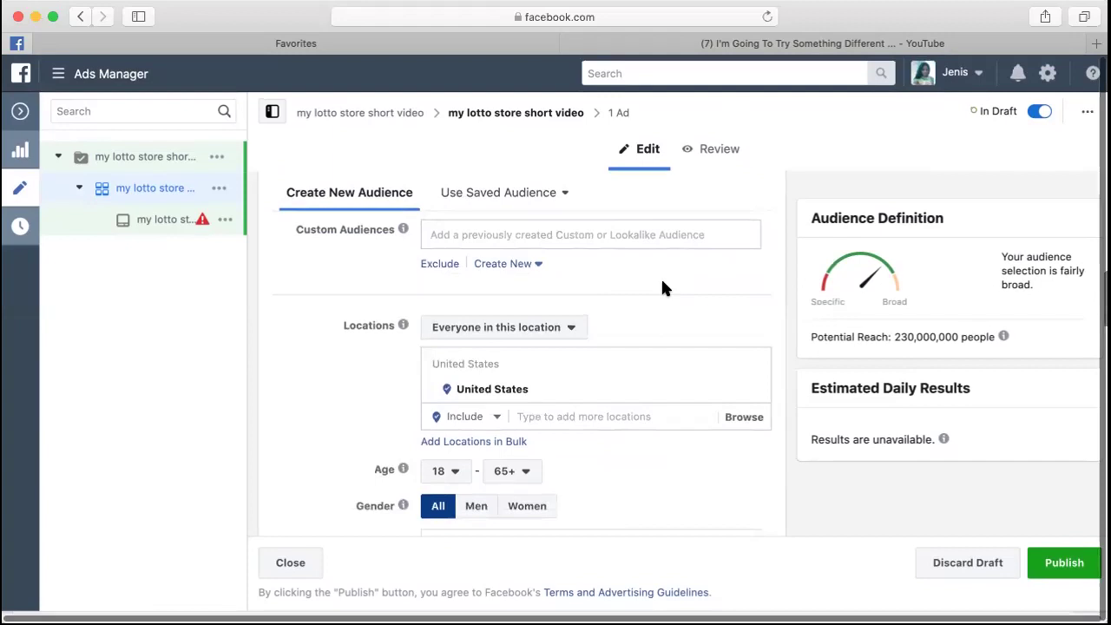
scroll(625, 278, "up", 3)
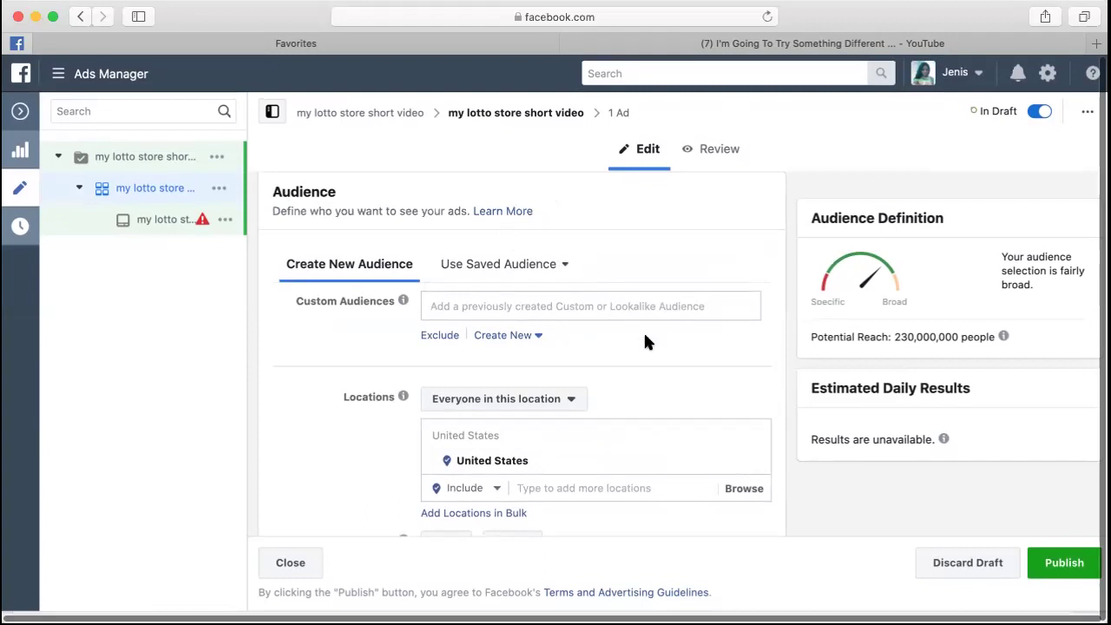
scroll(645, 335, "down", 2)
scroll(650, 345, "down", 3)
scroll(650, 346, "up", 4)
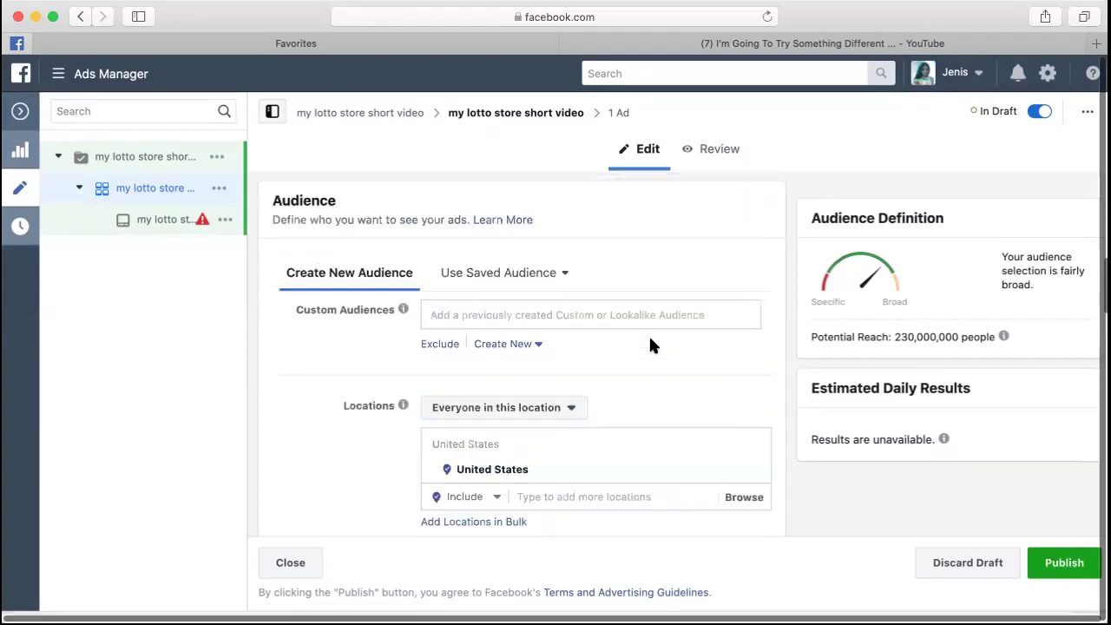
scroll(650, 340, "up", 2)
left_click(588, 404)
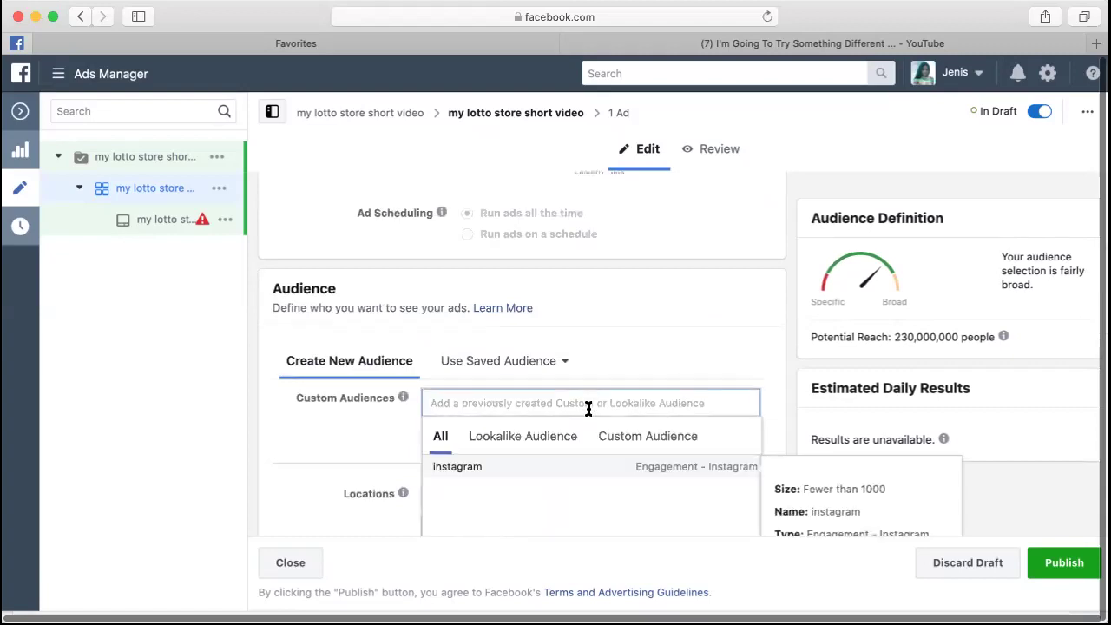
left_click(532, 435)
left_click(638, 445)
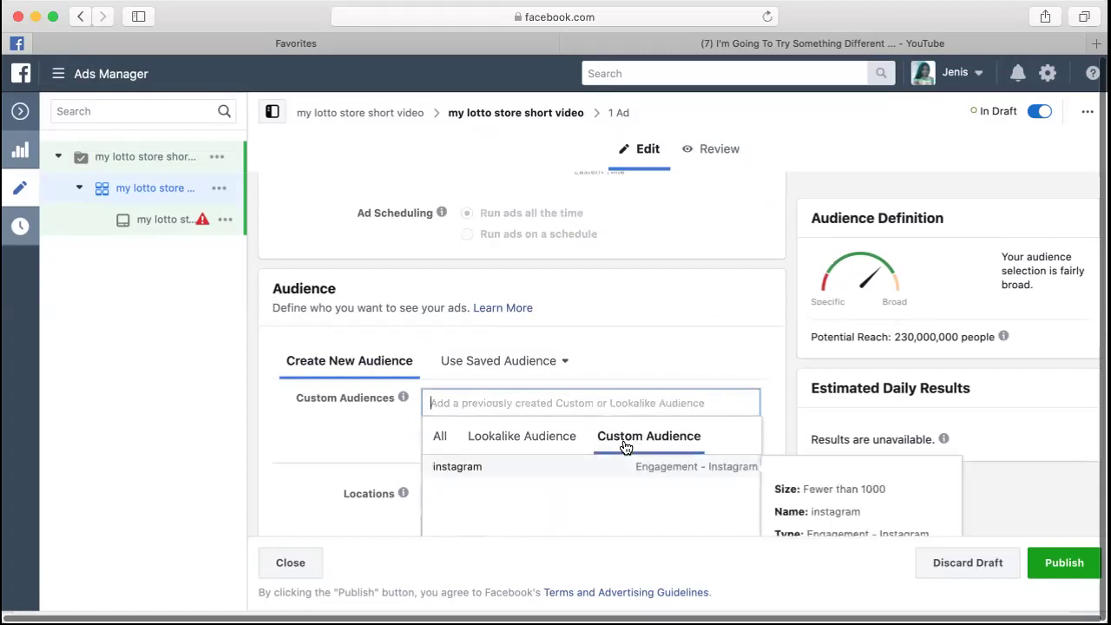
left_click(518, 445)
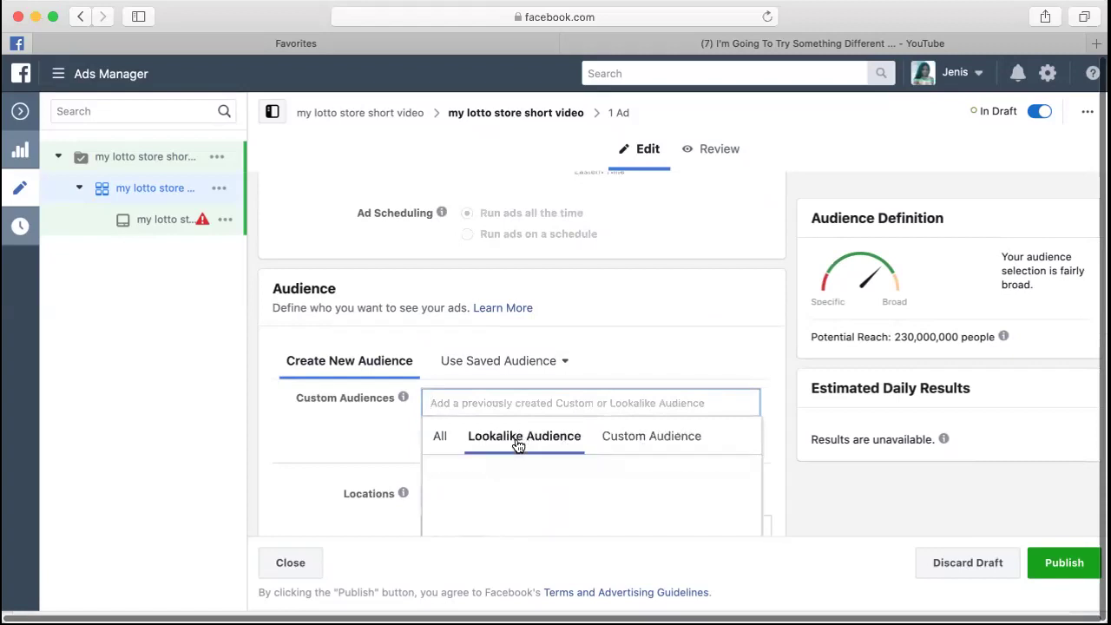
left_click(440, 438)
scroll(610, 334, "down", 5)
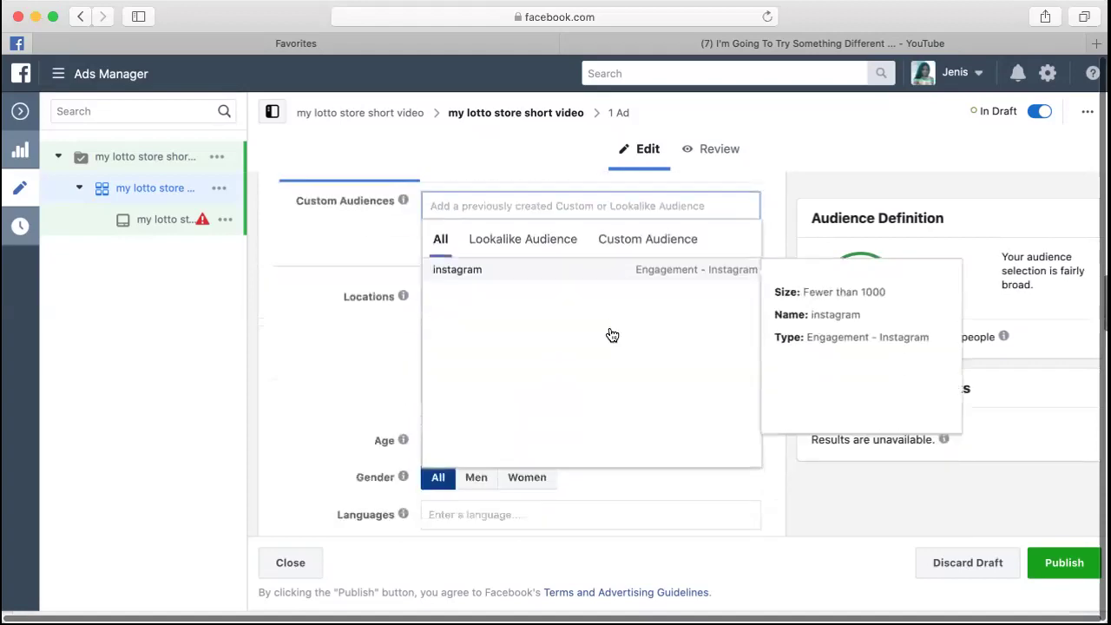
scroll(340, 295, "up", 2)
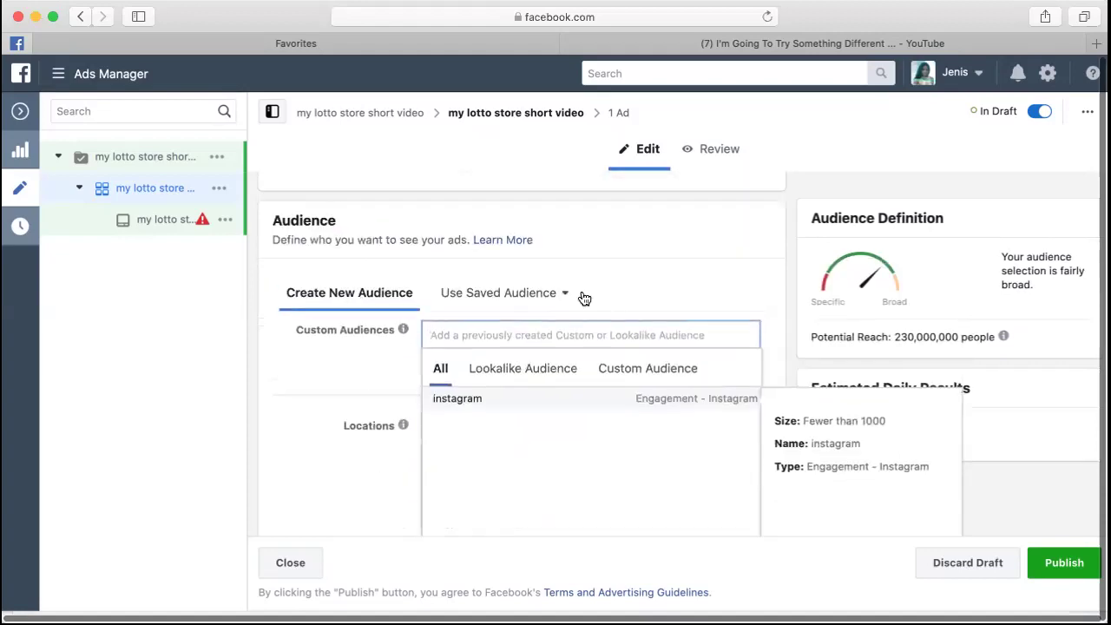
left_click(641, 294)
Examine the new audience's targeting settings, including locations, age, gender and languages.
scroll(655, 311, "up", 4)
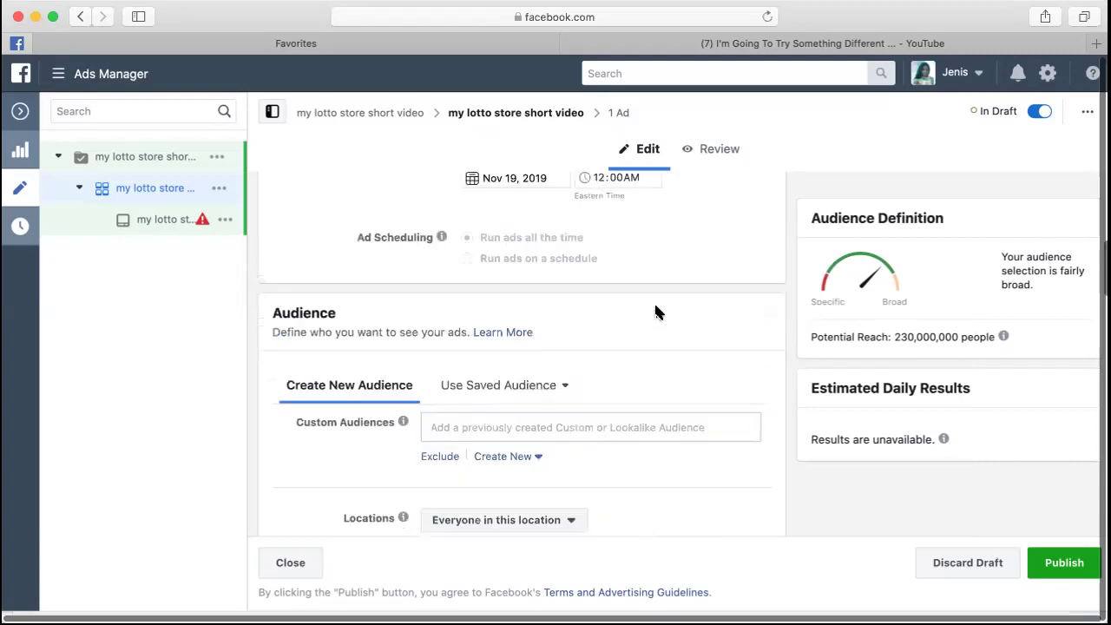
scroll(655, 311, "down", 3)
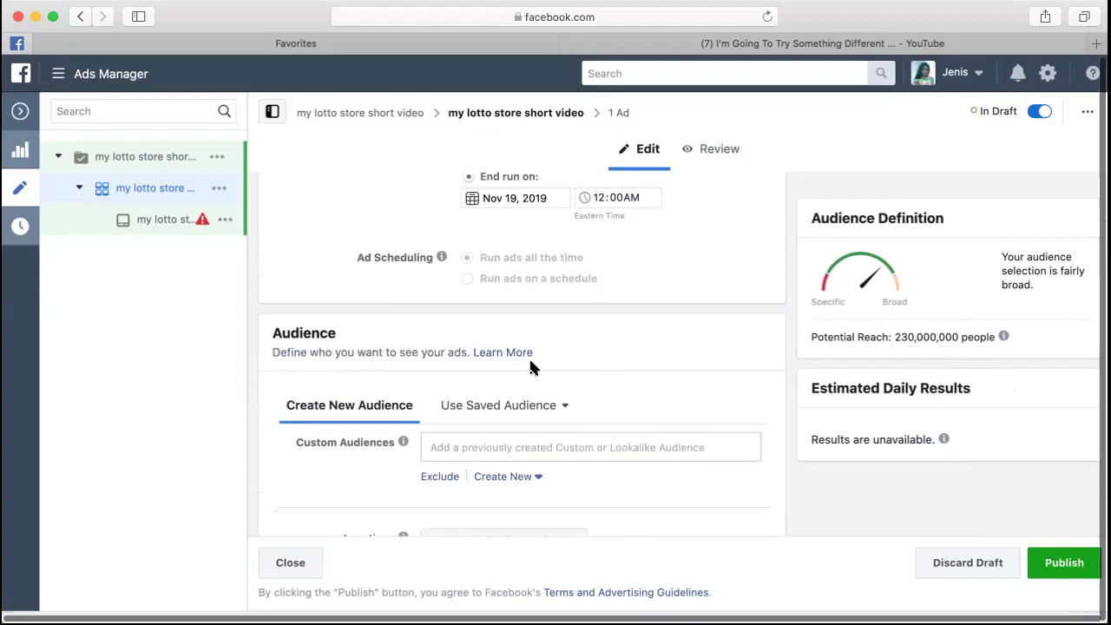
scroll(523, 417, "down", 5)
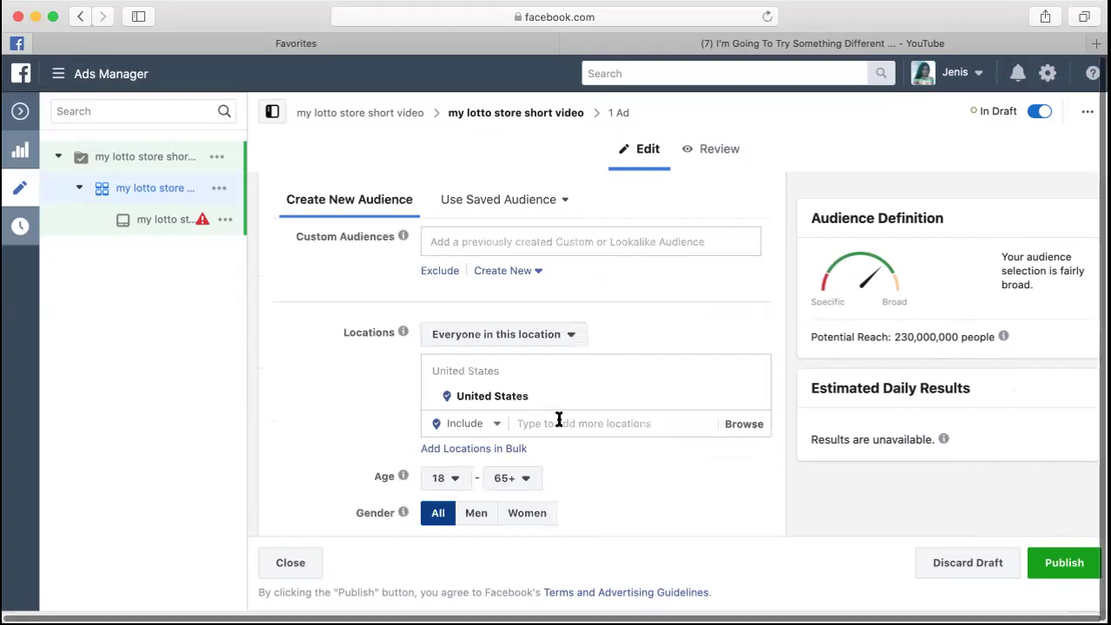
scroll(559, 419, "down", 5)
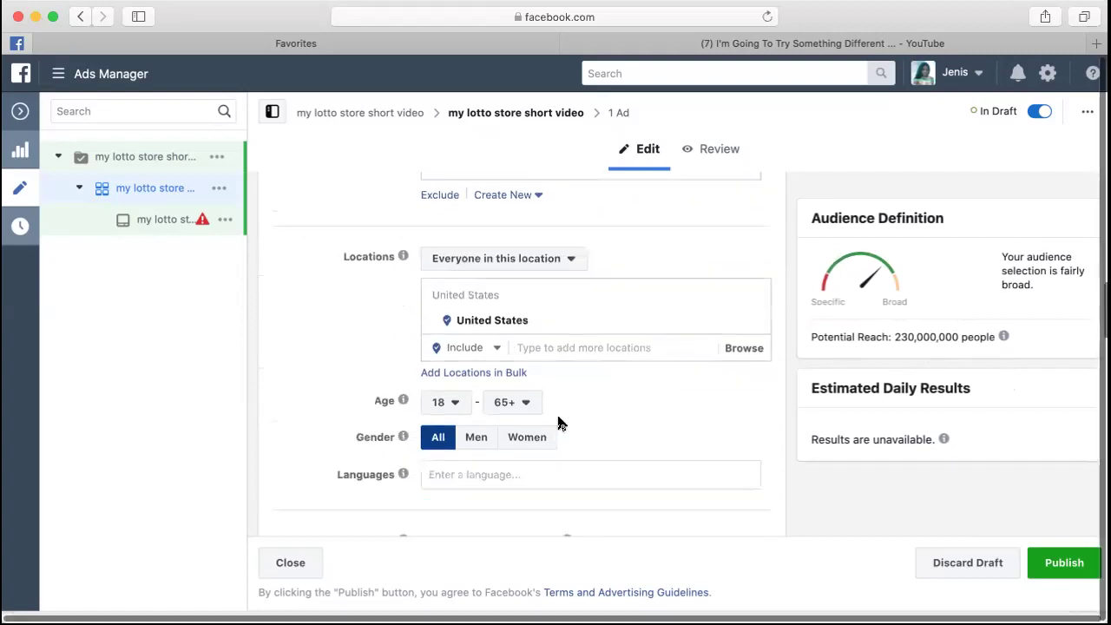
scroll(559, 419, "down", 6)
scroll(559, 419, "up", 5)
scroll(559, 419, "up", 9)
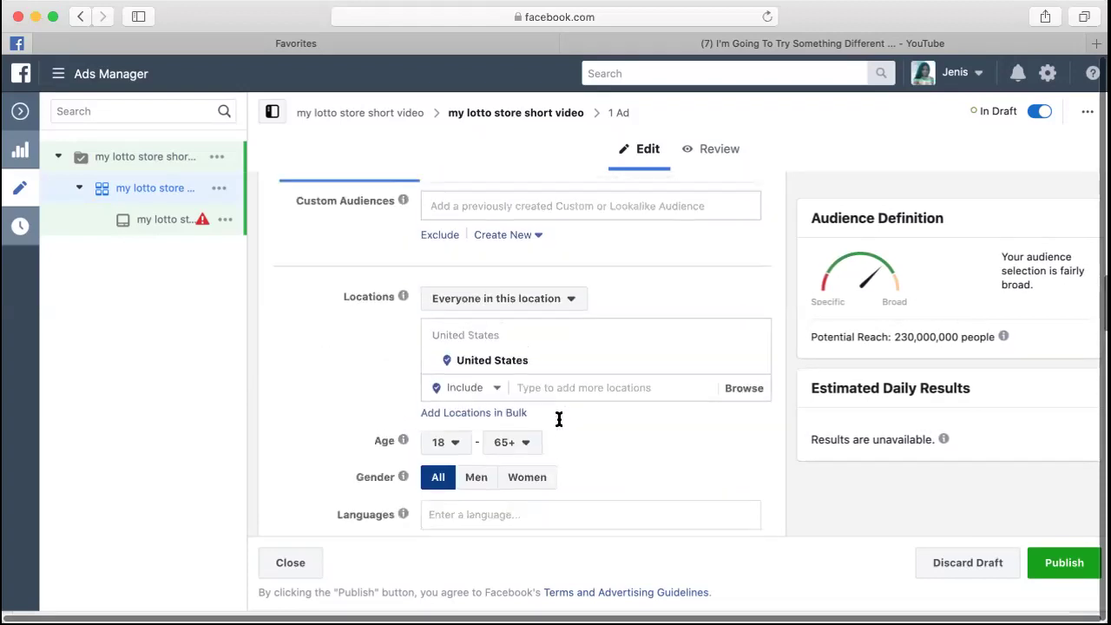
scroll(685, 428, "down", 3)
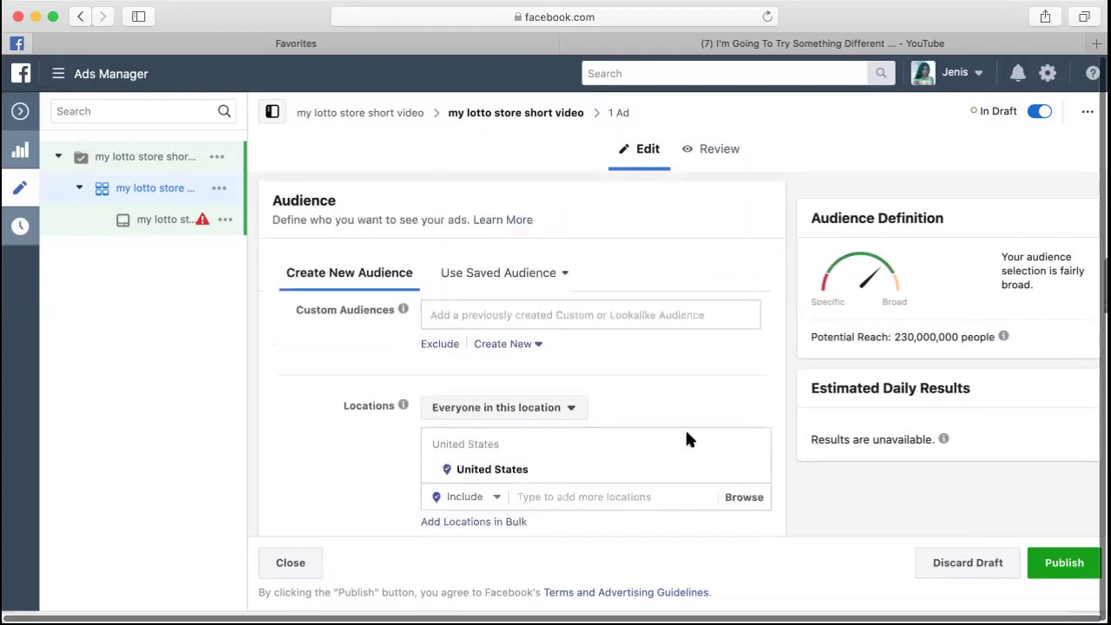
Replace the audience's United States location with the country China.
scroll(690, 441, "down", 1)
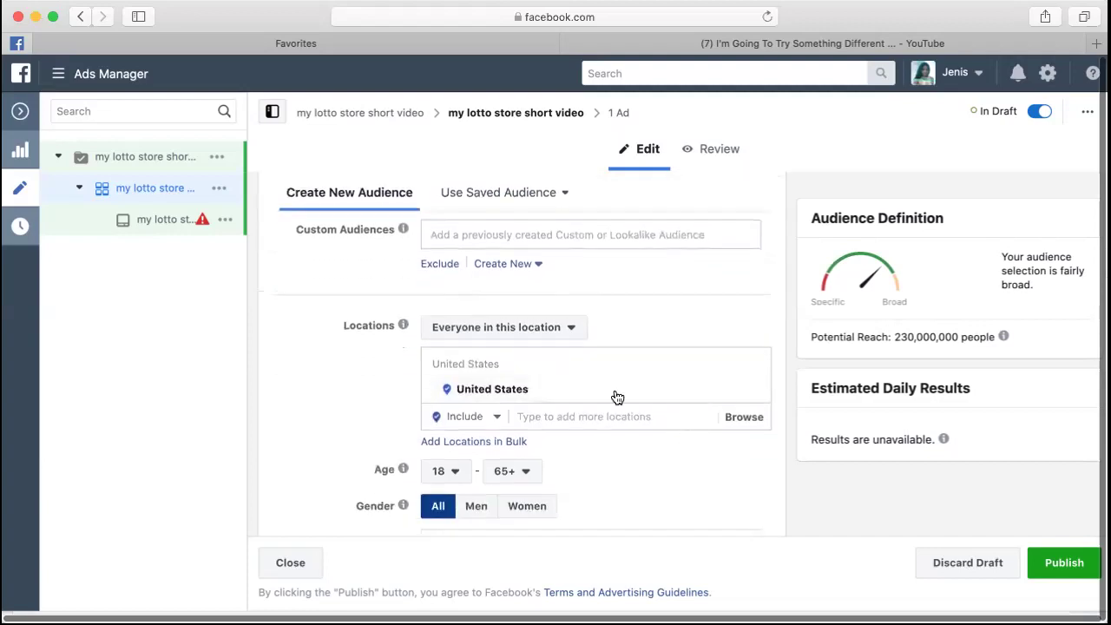
scroll(598, 411, "down", 1)
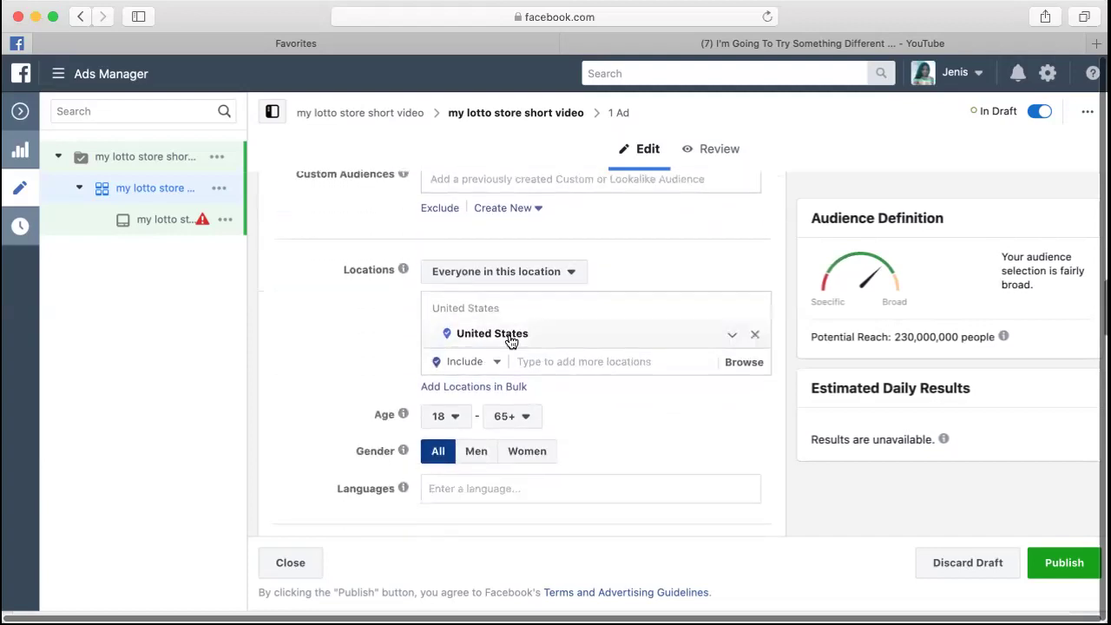
left_click(755, 336)
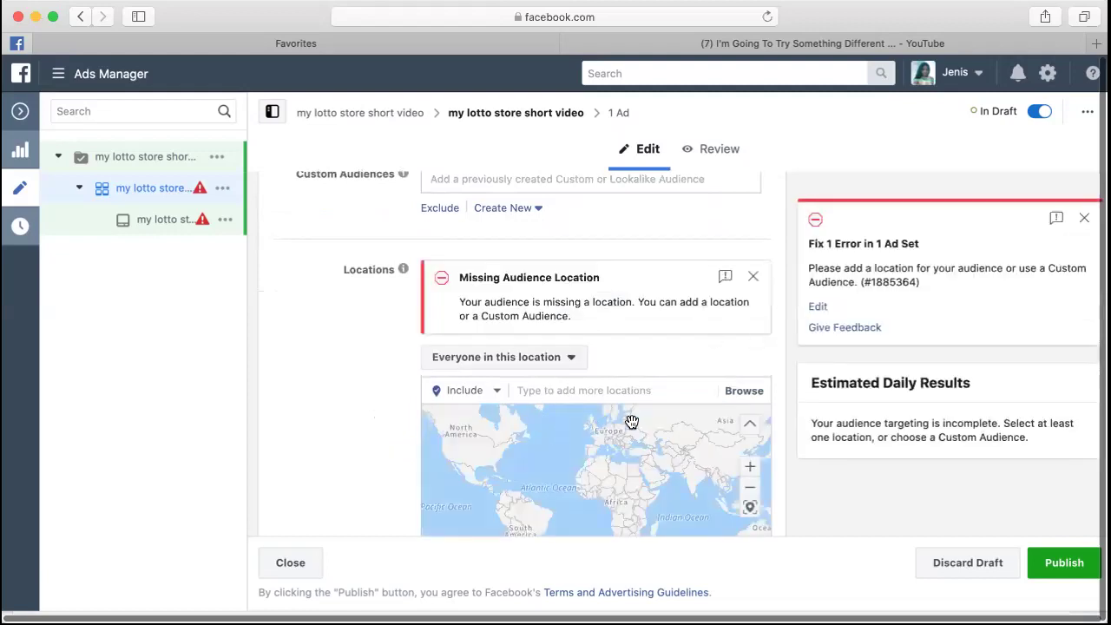
left_click(579, 391)
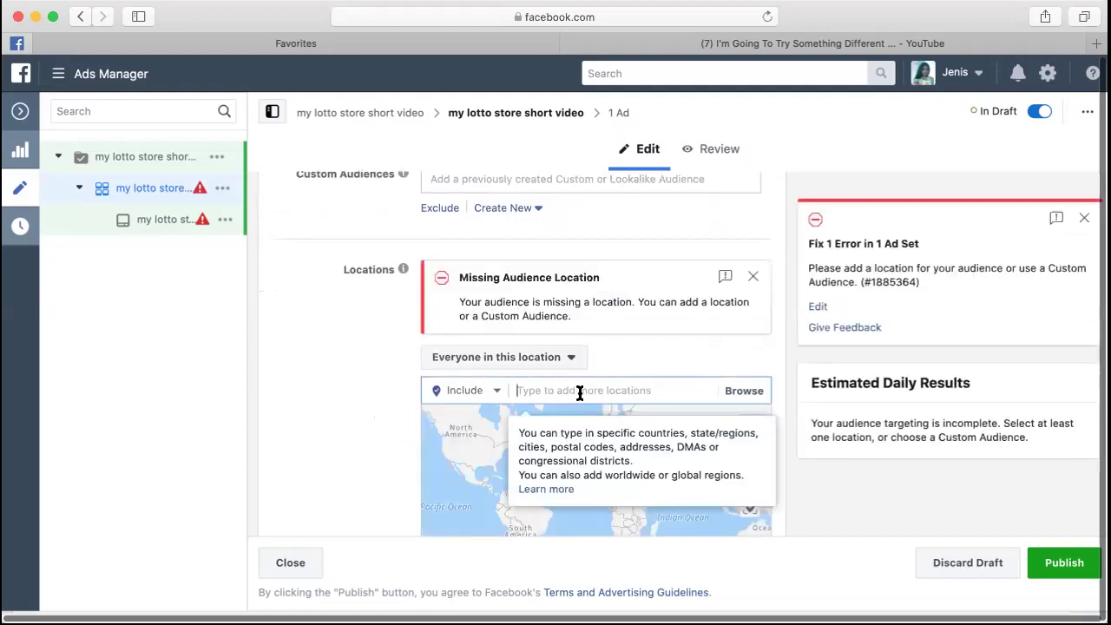
scroll(580, 391, "up", 2)
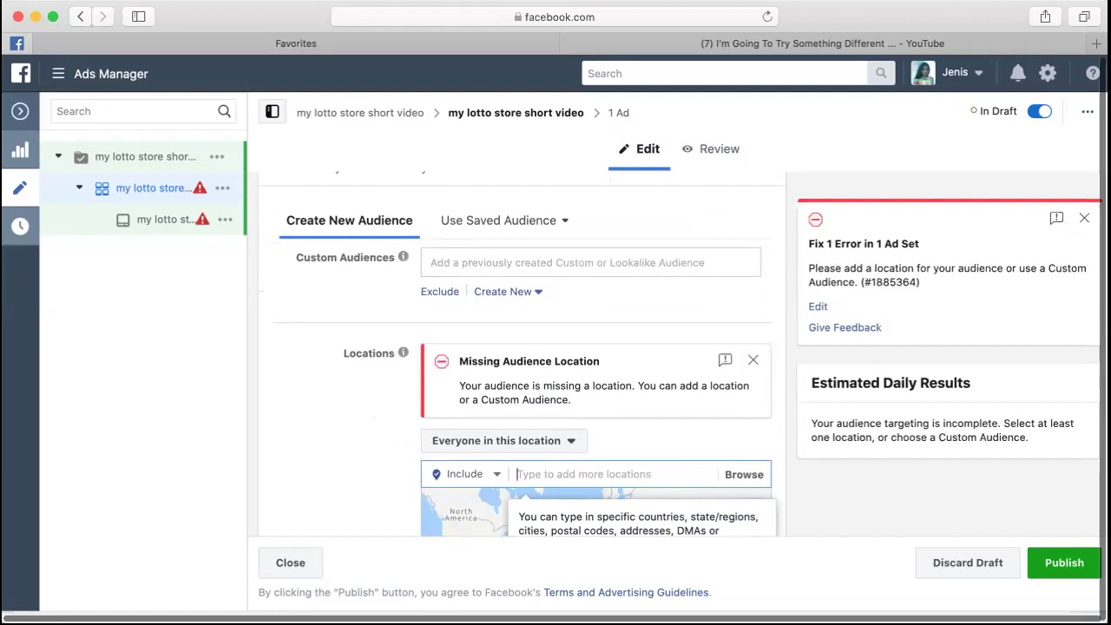
type("china")
scroll(656, 408, "down", 4)
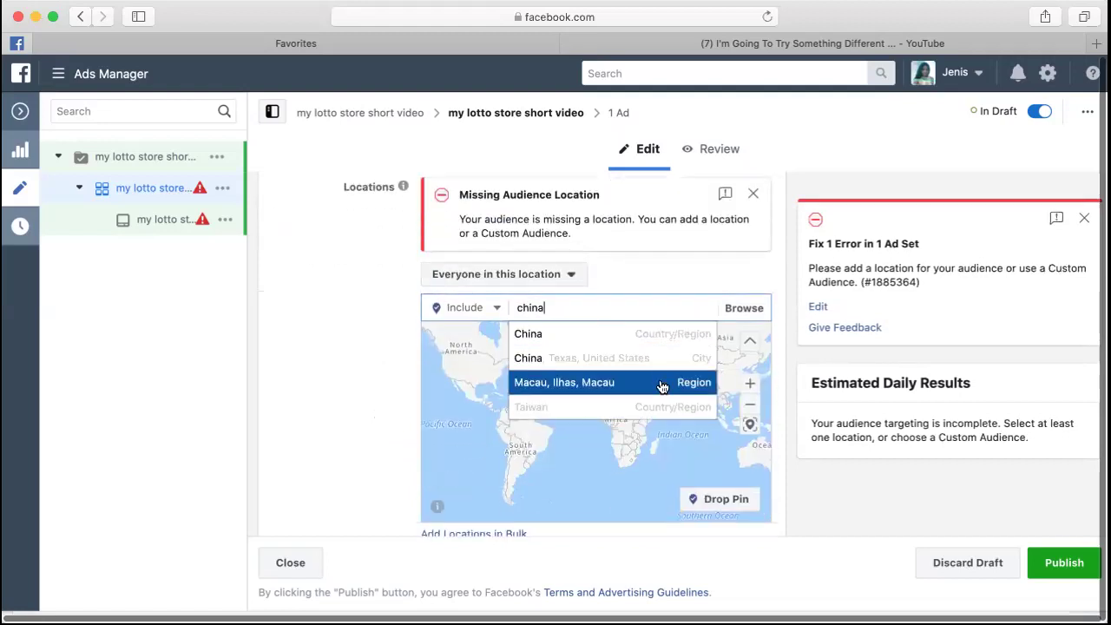
left_click(657, 333)
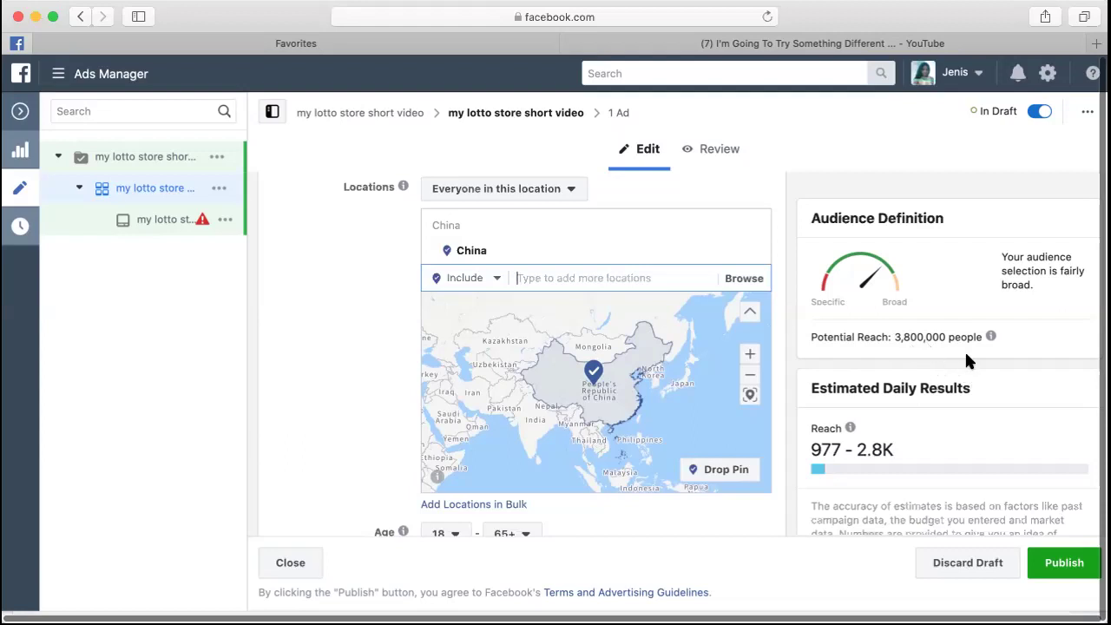
scroll(569, 382, "down", 3)
scroll(568, 382, "up", 3)
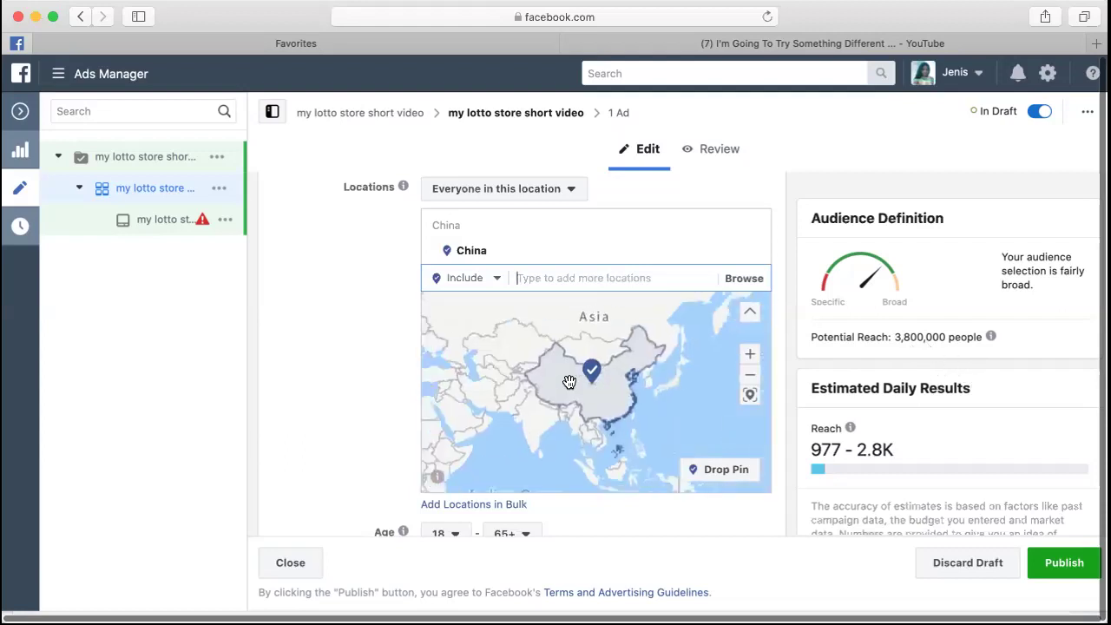
Set the audience's minimum age to 25 and view the maximum age options, leaving 65+ selected.
scroll(345, 320, "down", 2)
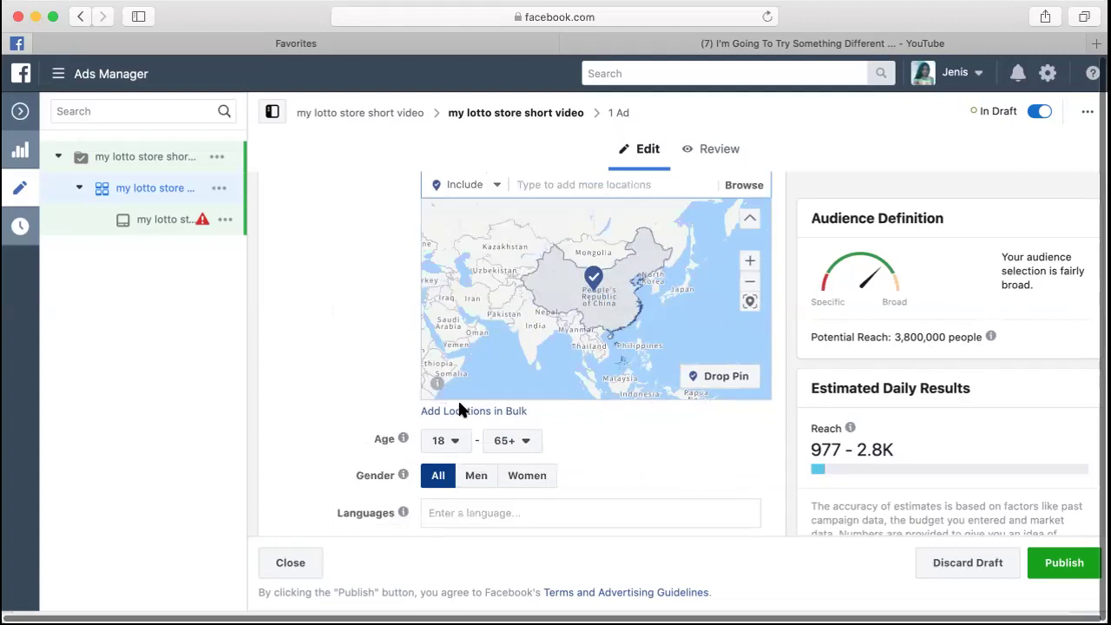
left_click(460, 450)
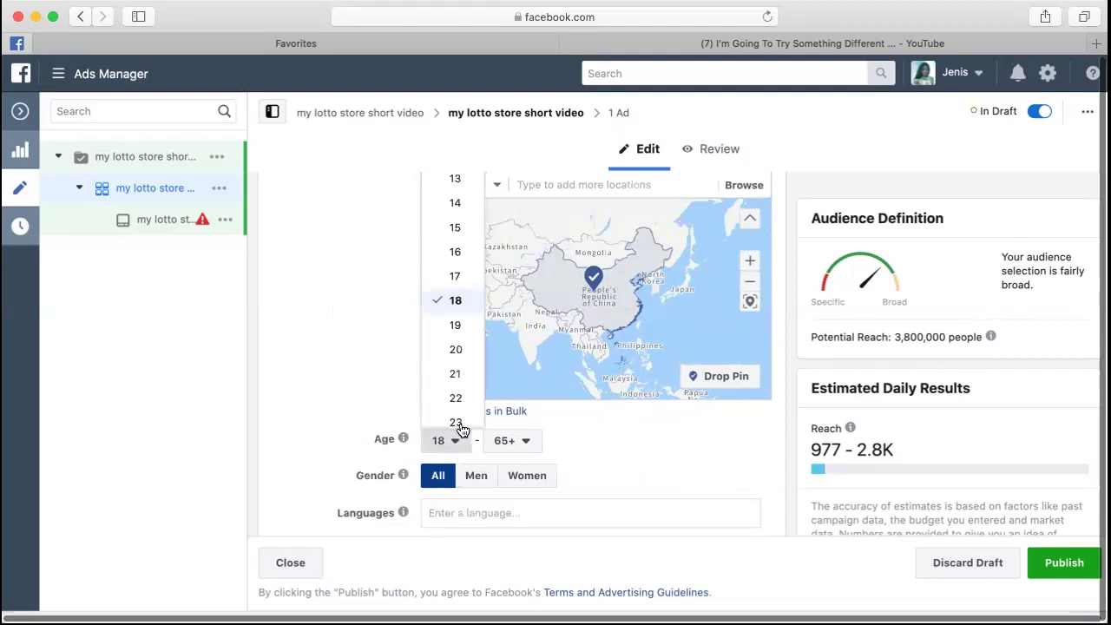
scroll(456, 416, "down", 3)
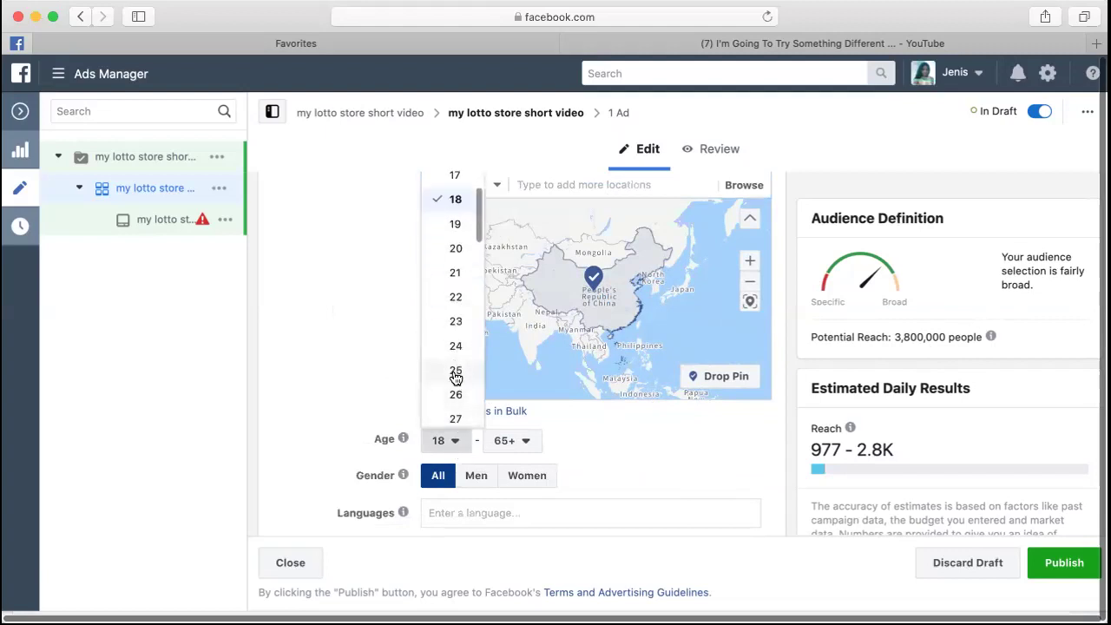
left_click(455, 377)
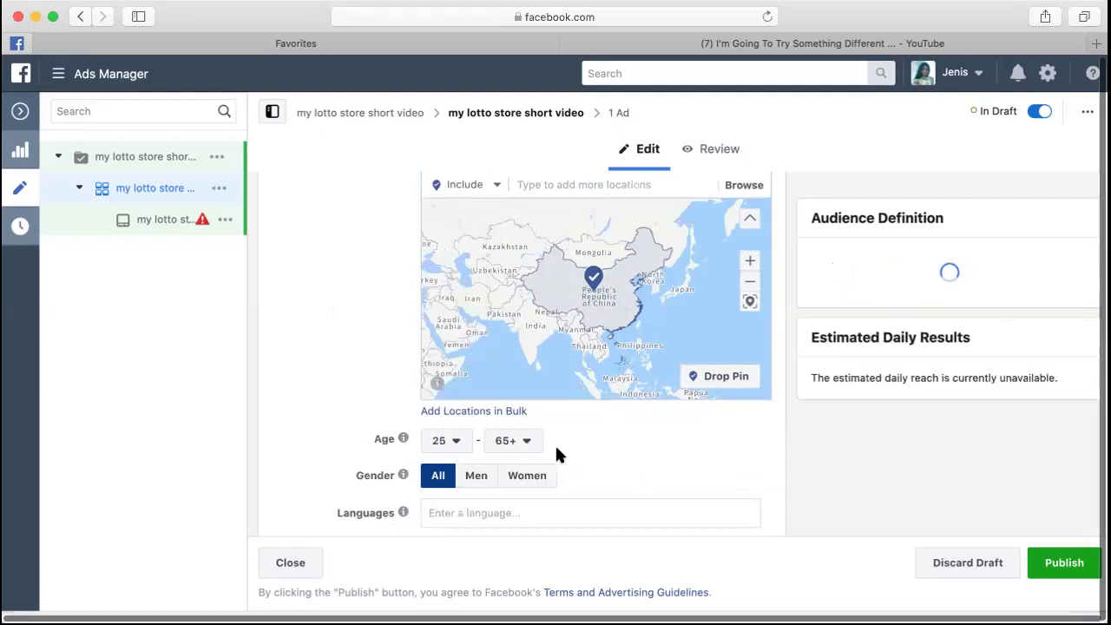
left_click(521, 443)
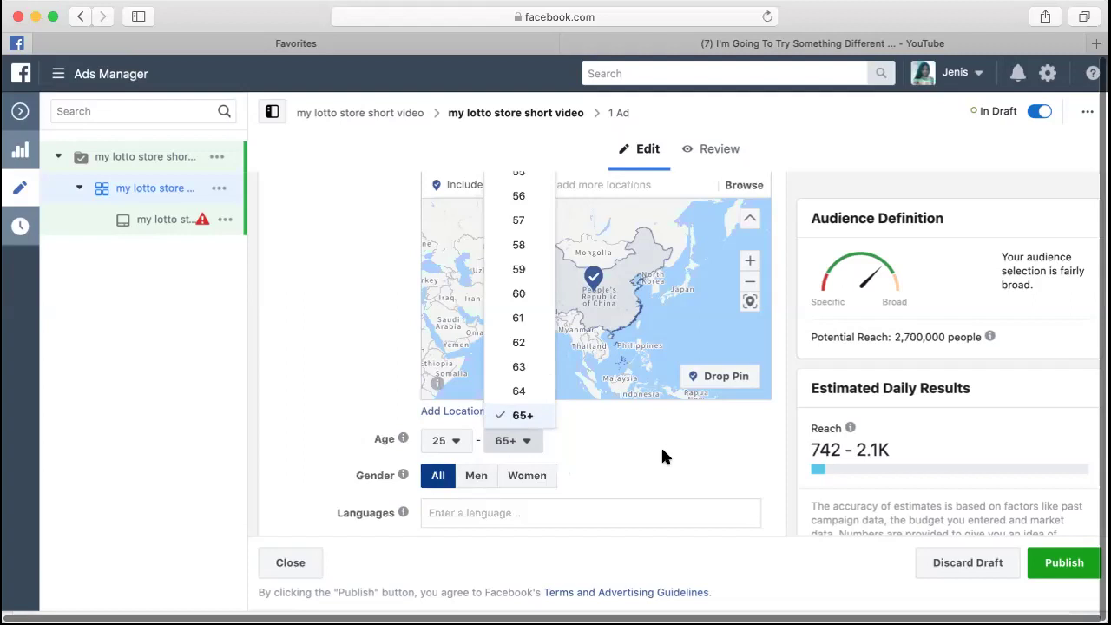
scroll(669, 459, "down", 1)
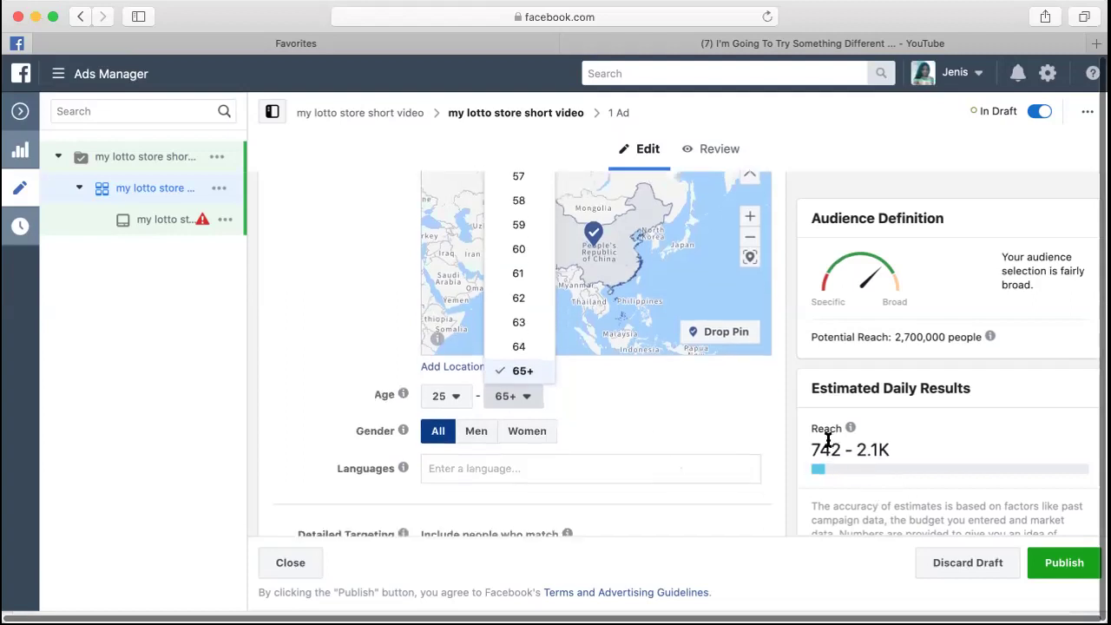
mouse_move(850, 428)
left_click(650, 413)
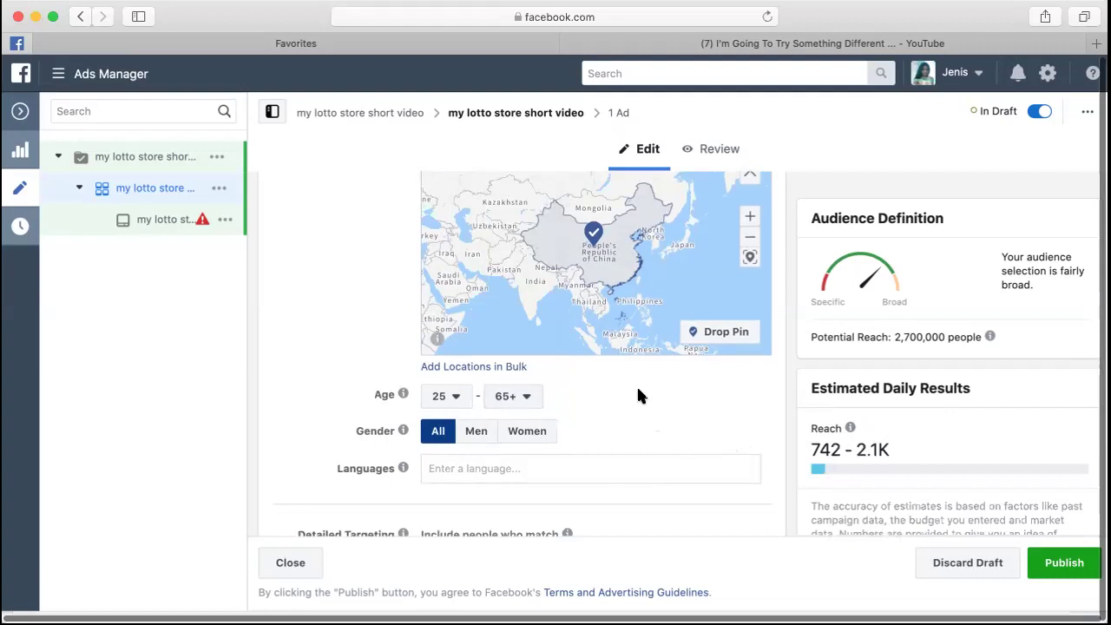
Add Chinese (All) as the audience's language.
scroll(695, 402, "down", 3)
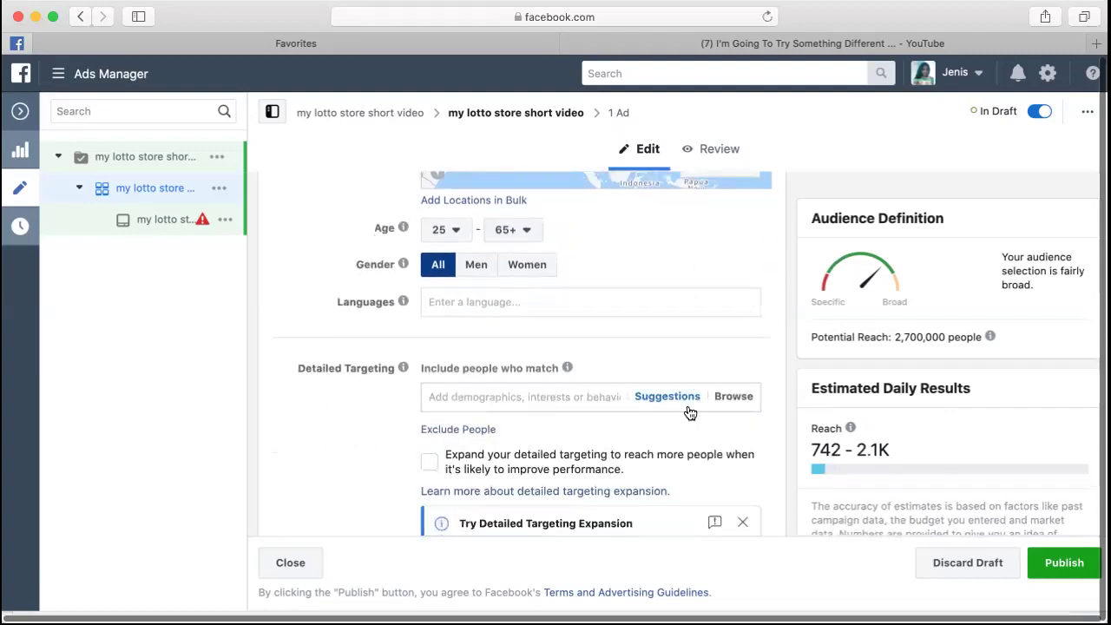
left_click(520, 306)
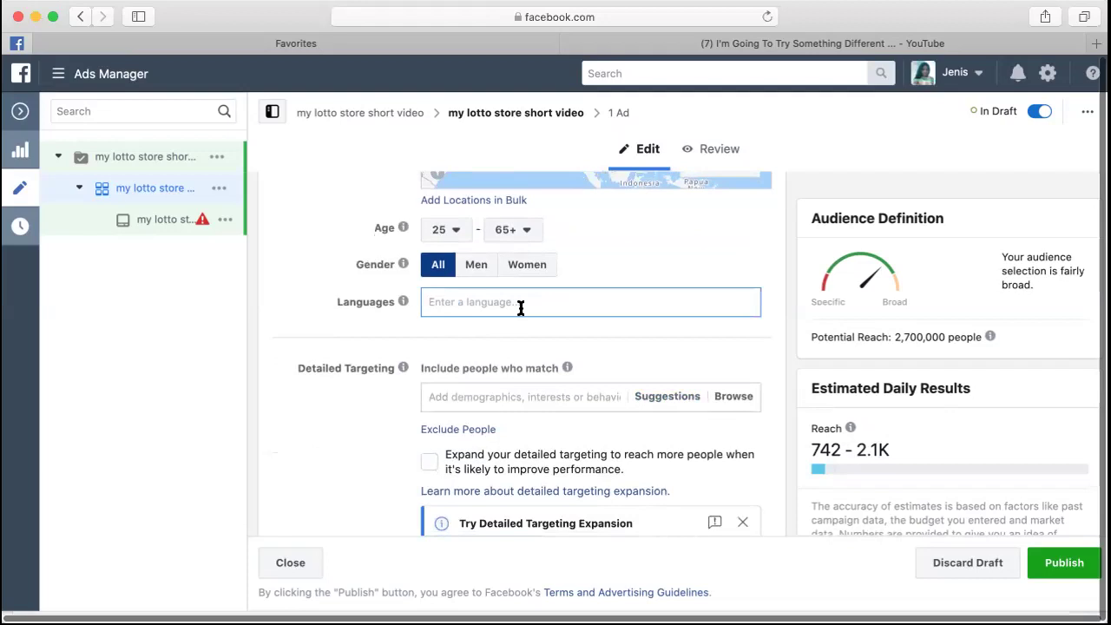
type("chi")
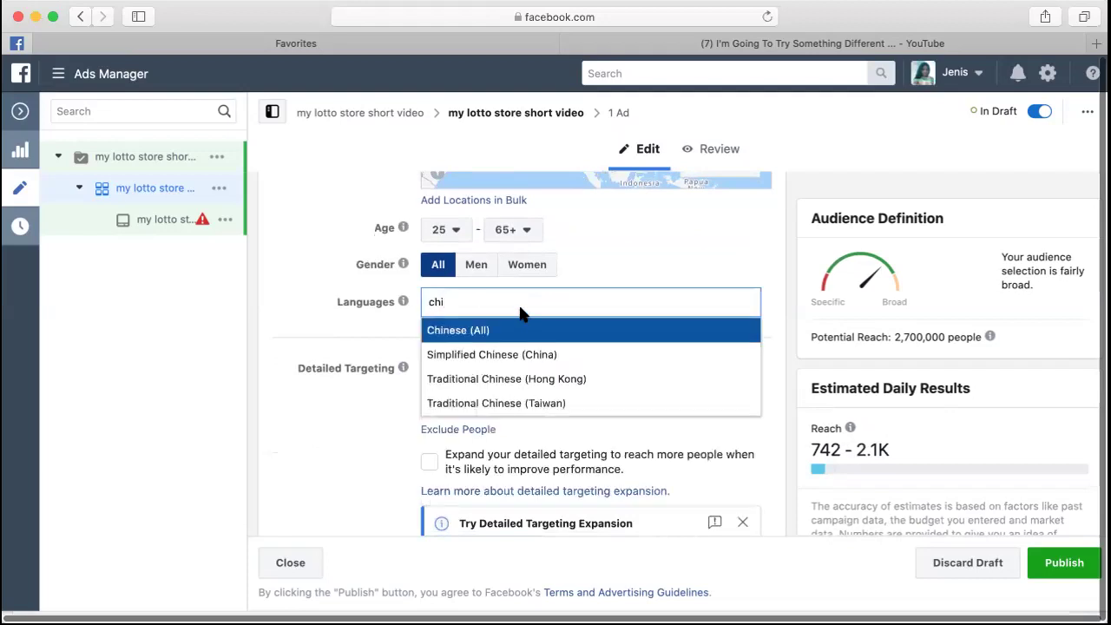
left_click(491, 335)
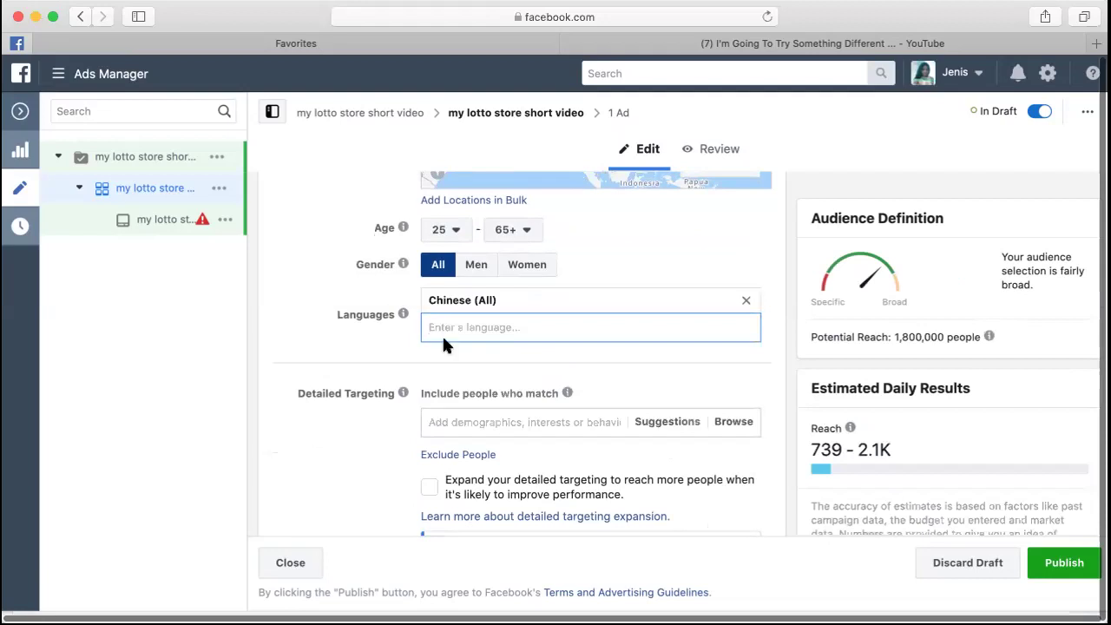
scroll(323, 330, "down", 1)
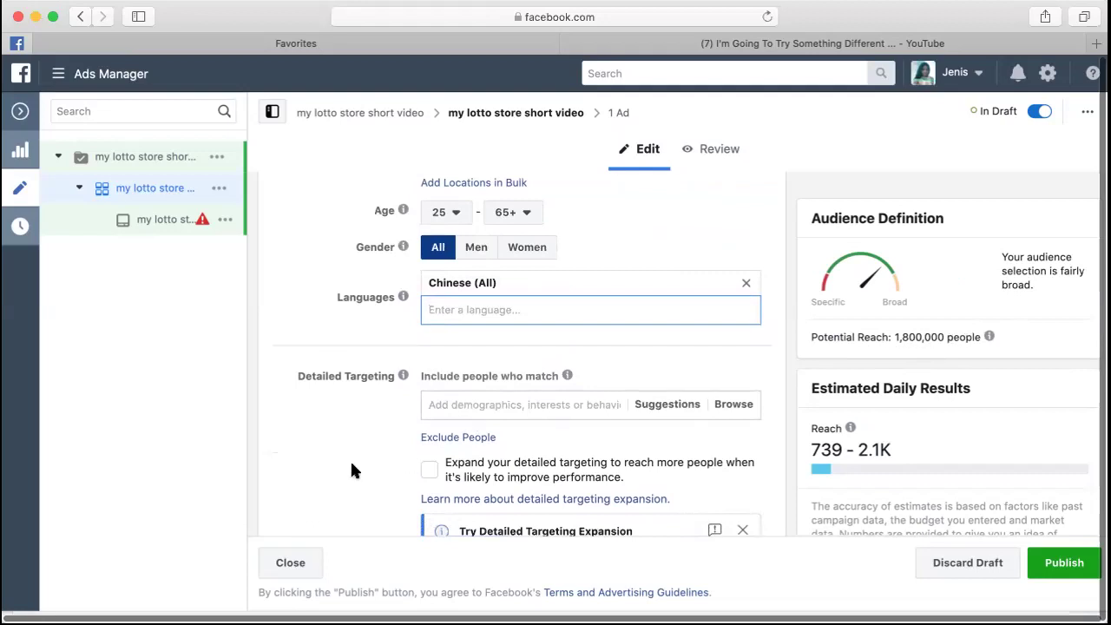
Replace the audience's Chinese (All) language with English (All).
scroll(351, 466, "down", 1)
scroll(352, 470, "down", 1)
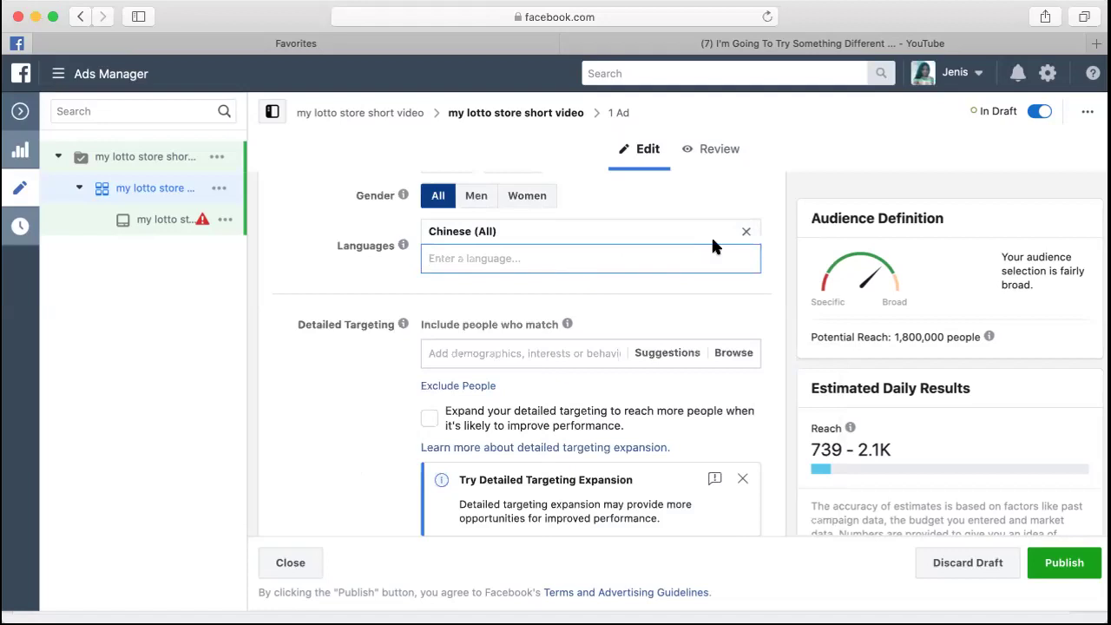
left_click(745, 231)
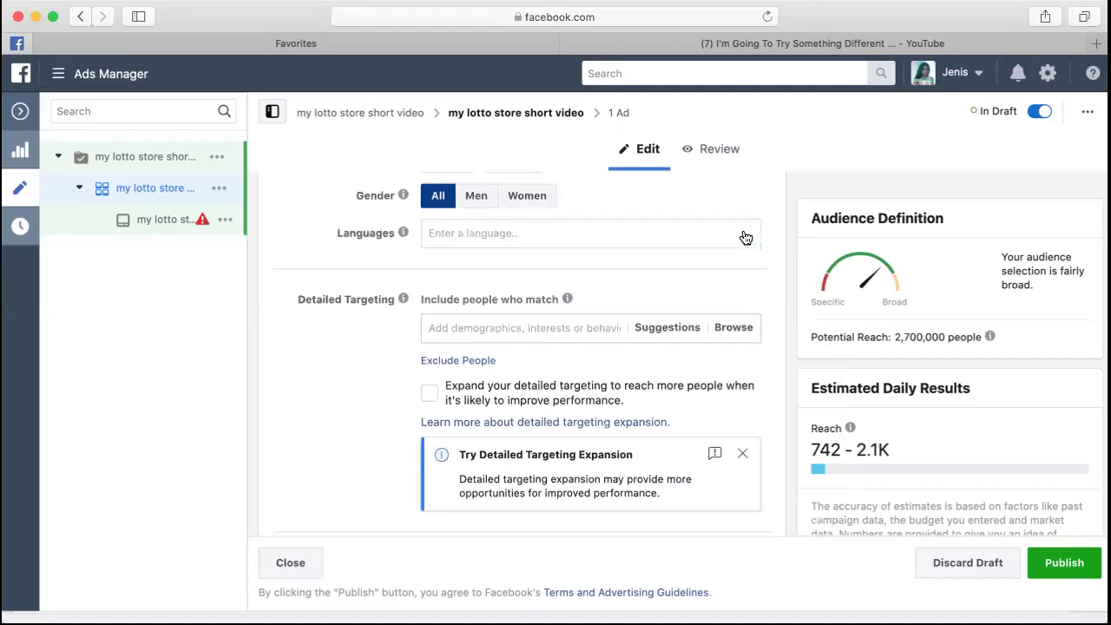
left_click(582, 235)
type("engl")
left_click(474, 261)
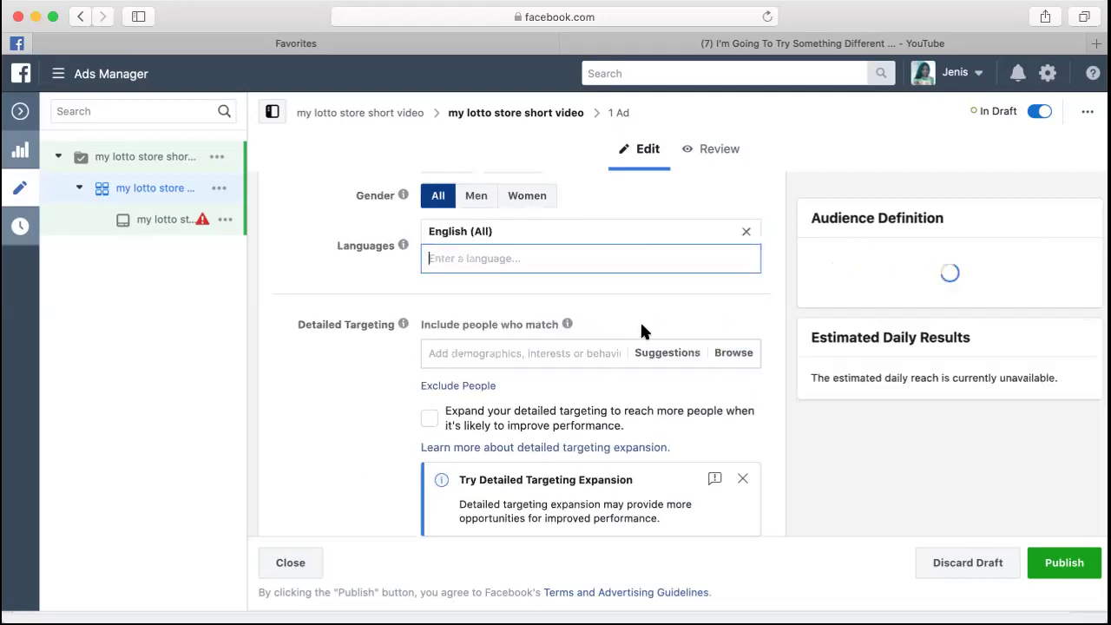
Search the detailed targeting for "lottery" and include the Lottery interest.
scroll(729, 405, "down", 1)
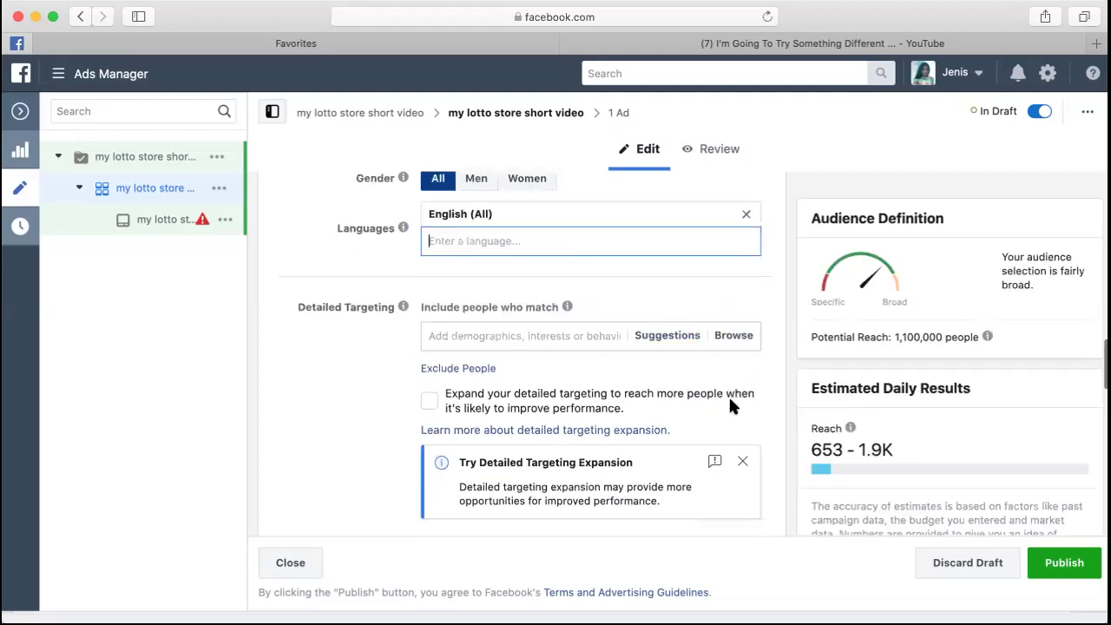
scroll(729, 405, "down", 2)
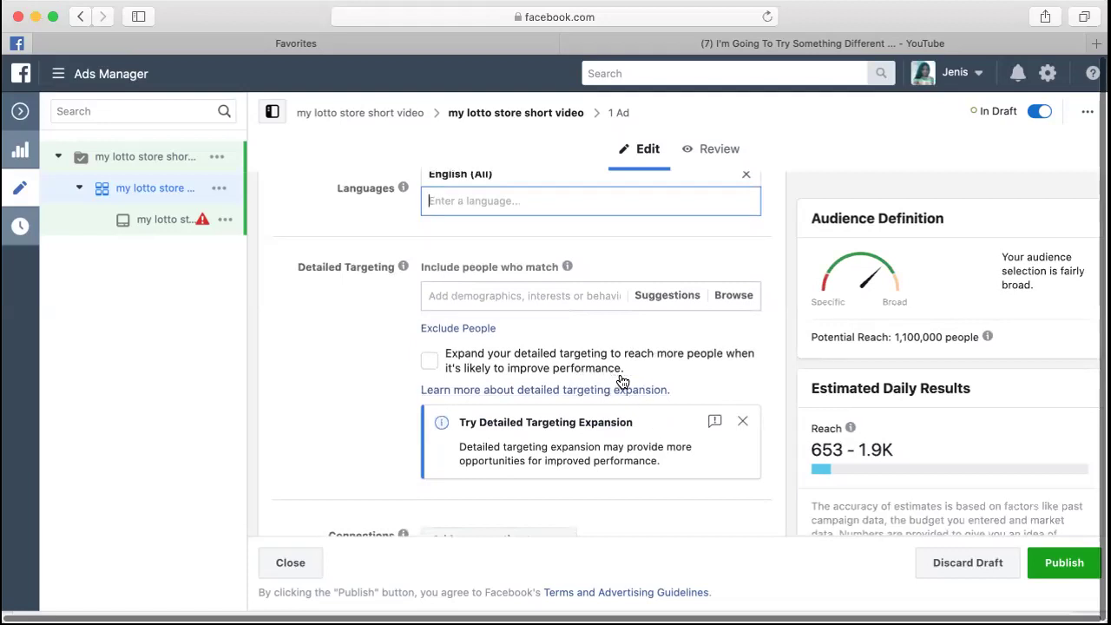
scroll(631, 380, "down", 3)
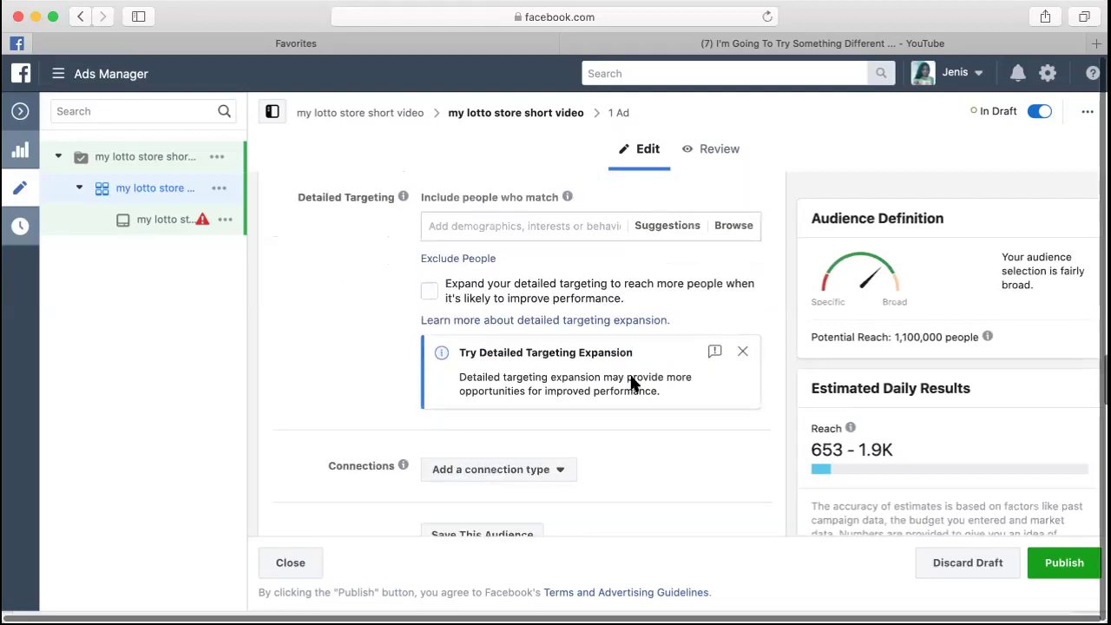
scroll(645, 436, "up", 3)
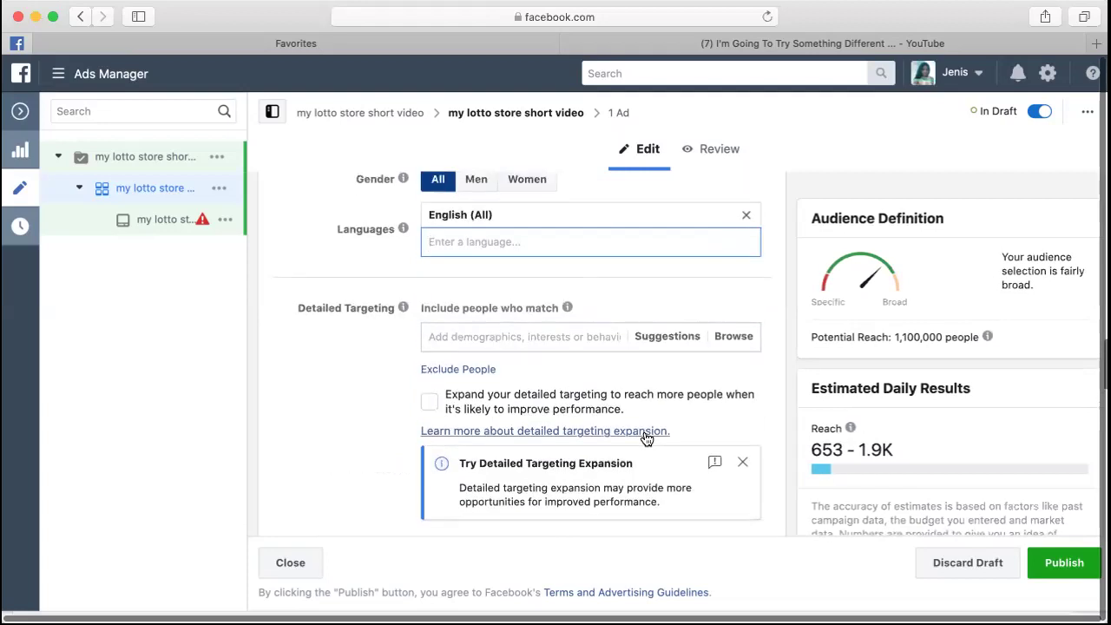
left_click(573, 337)
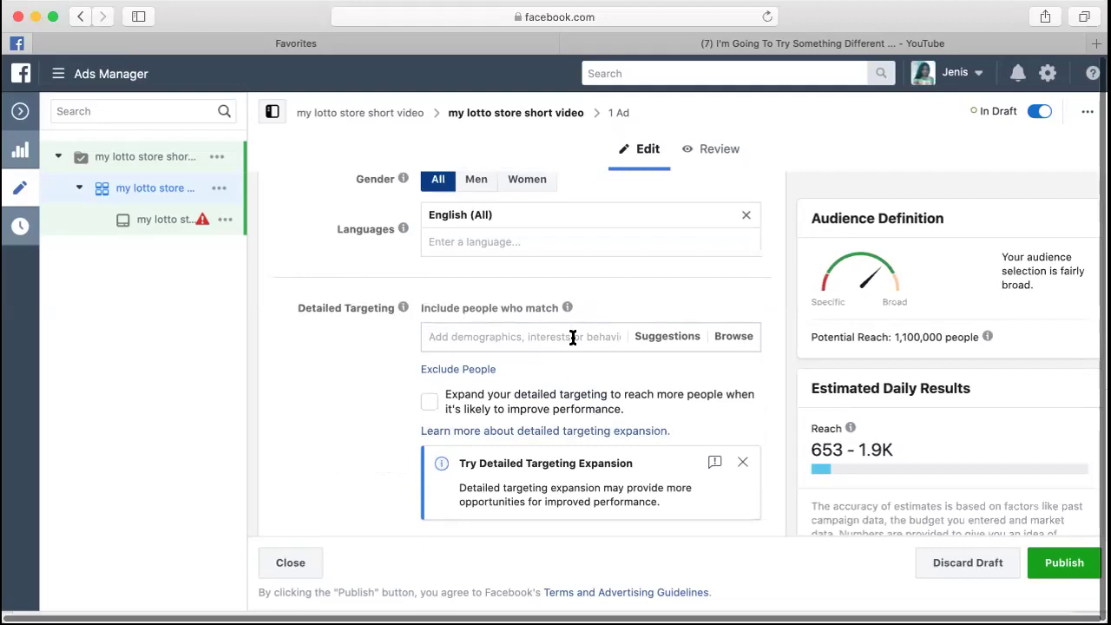
type("lottery")
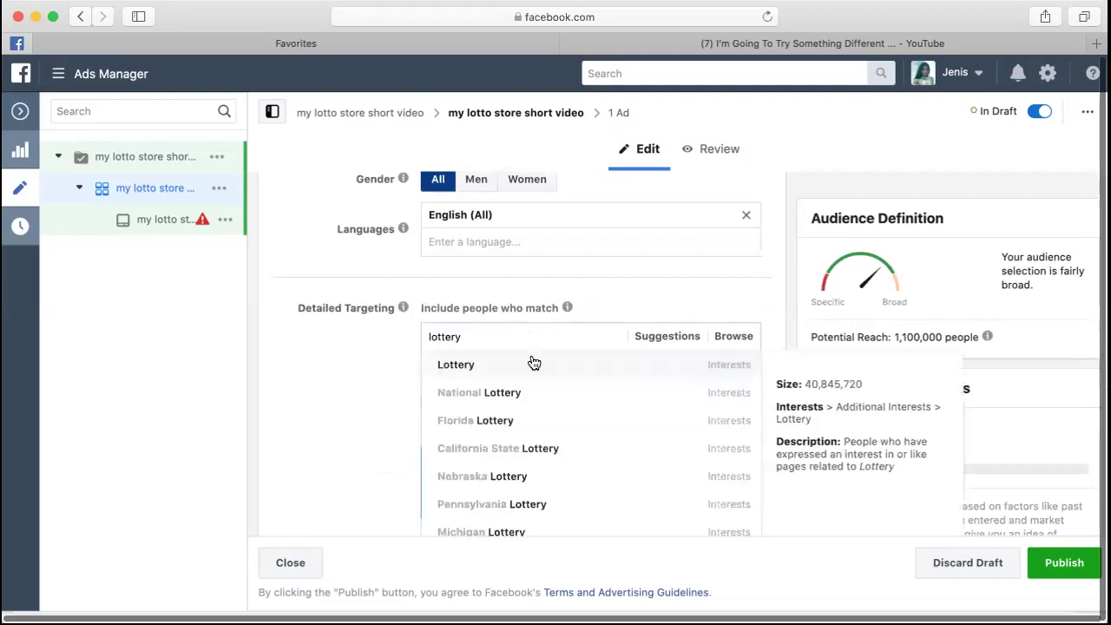
left_click(480, 371)
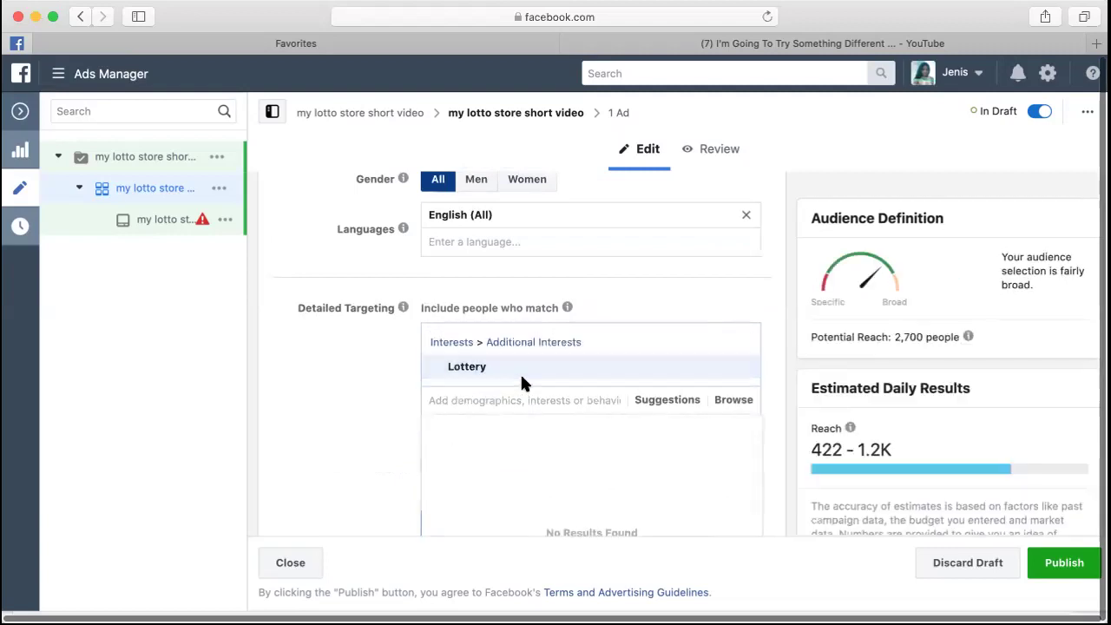
type("gaming")
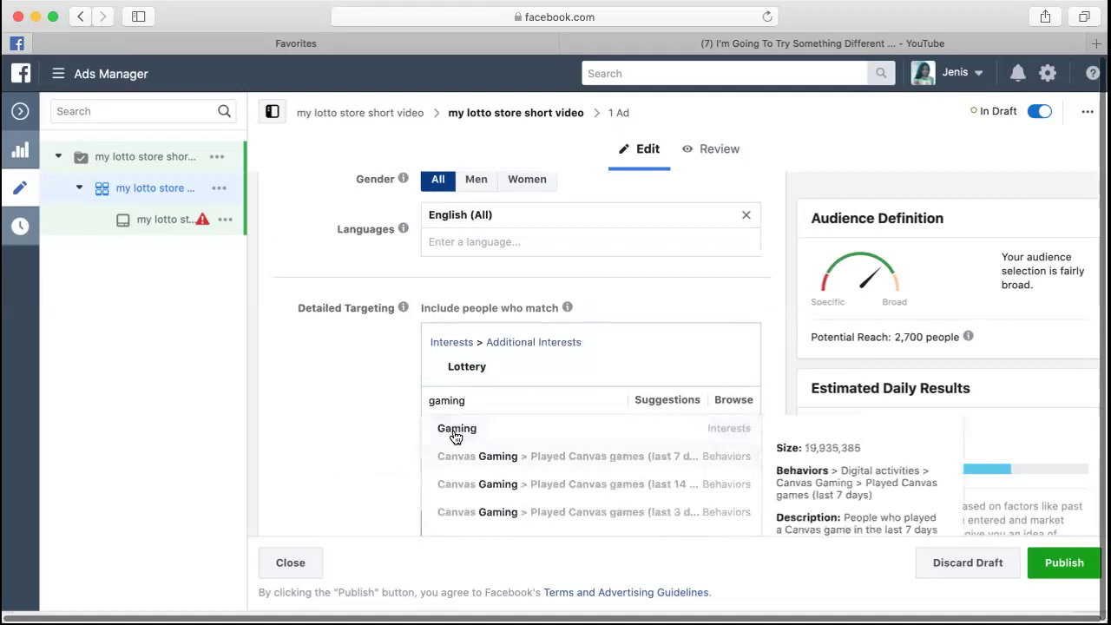
double_click(441, 401)
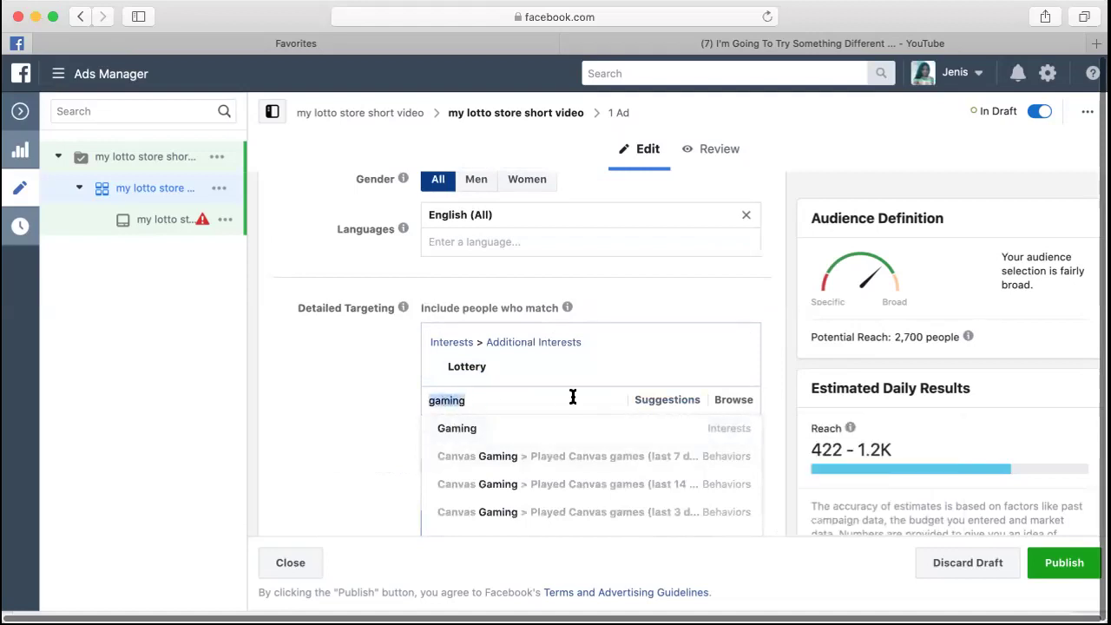
type("ac")
key("BackSpace")
key("BackSpace")
Search the detailed targeting for "betting" and include the Gambling interest.
type("betting")
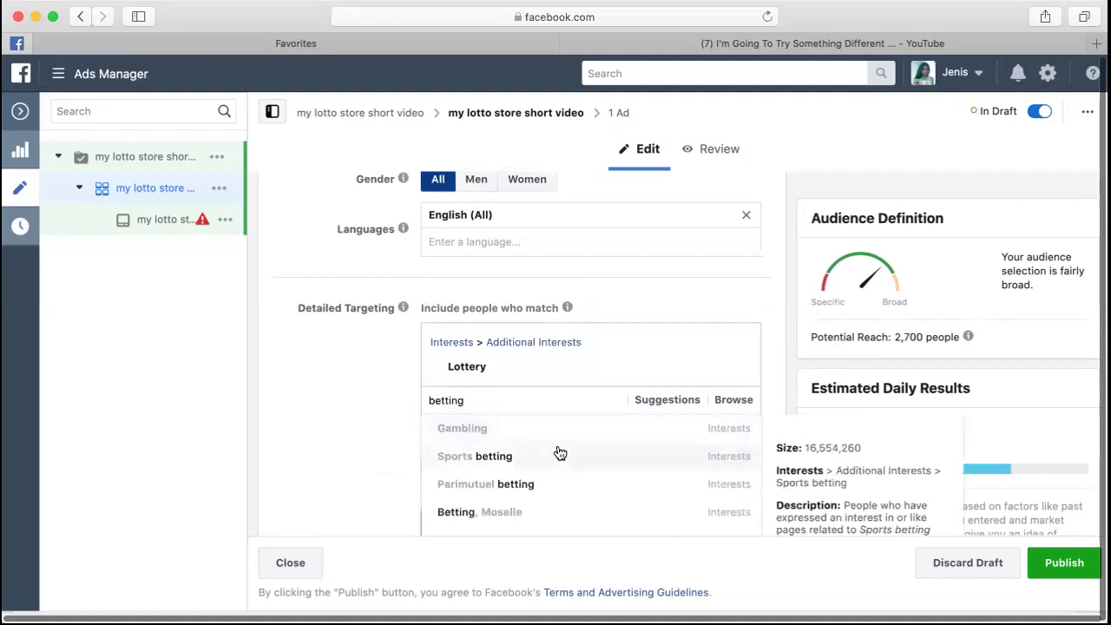
left_click(469, 427)
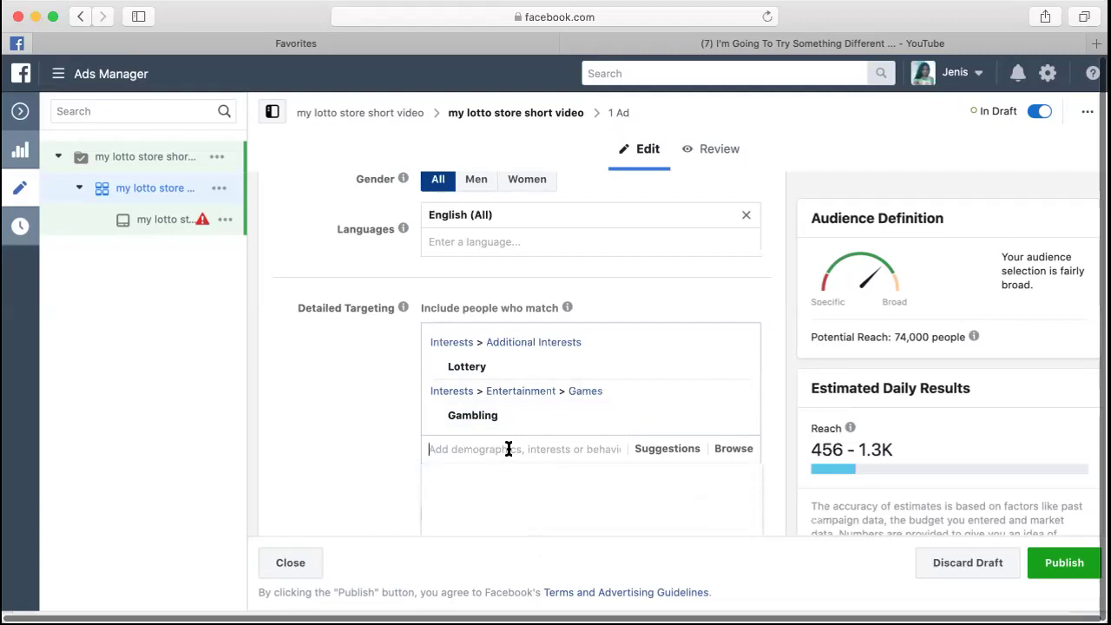
Search the detailed targeting for "entrepreneur" and include the Entrepreneurship interest.
type("enter")
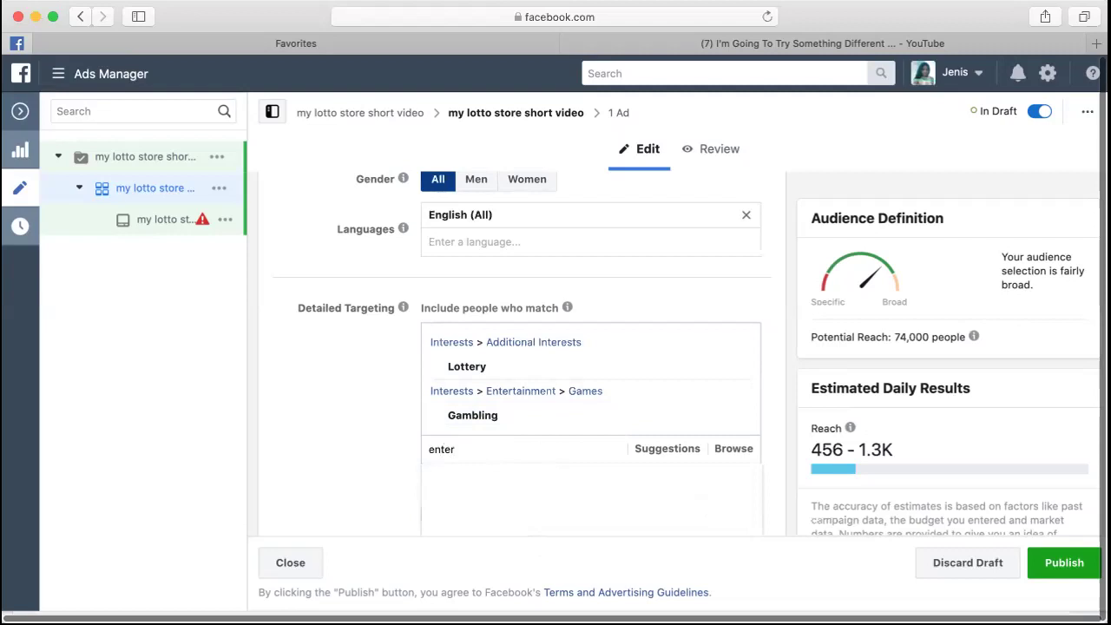
key("BackSpace")
key("BackSpace")
type("re")
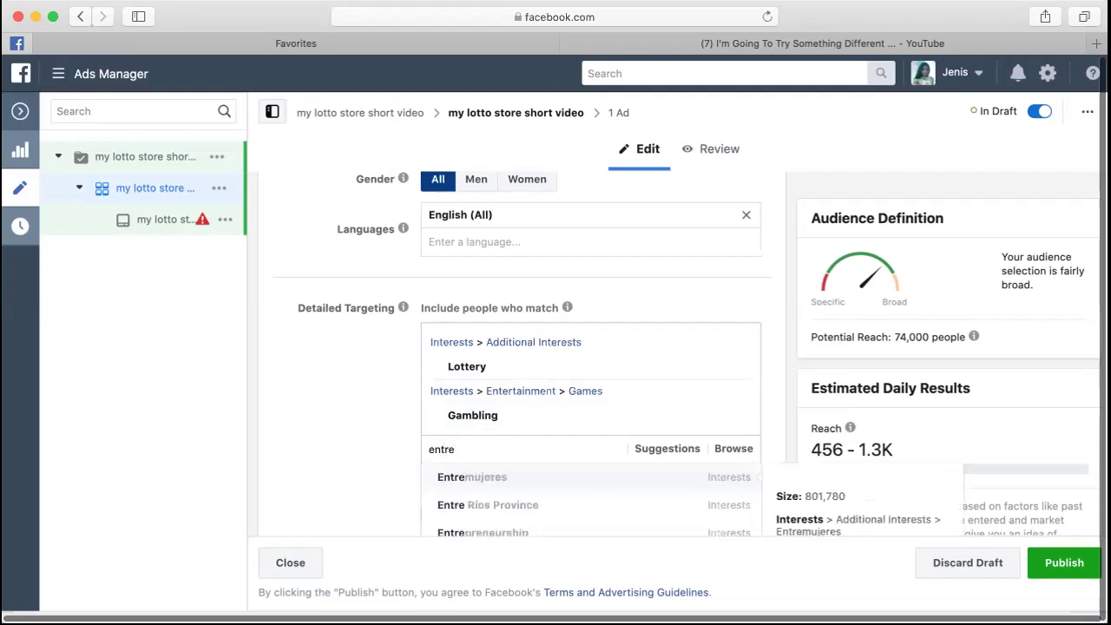
type("pre")
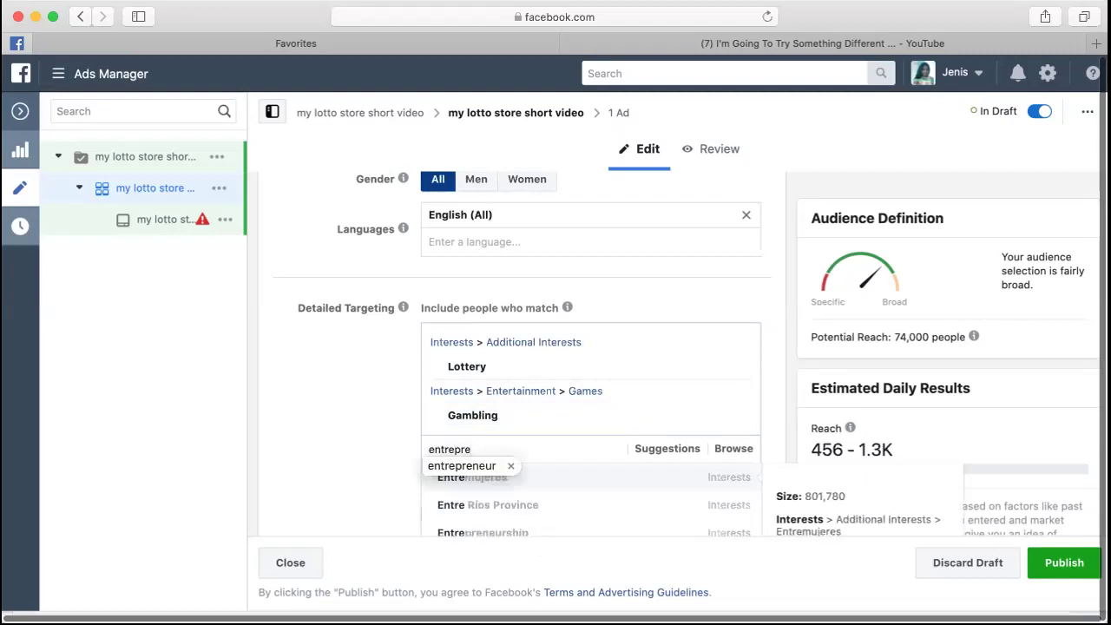
key("Tab")
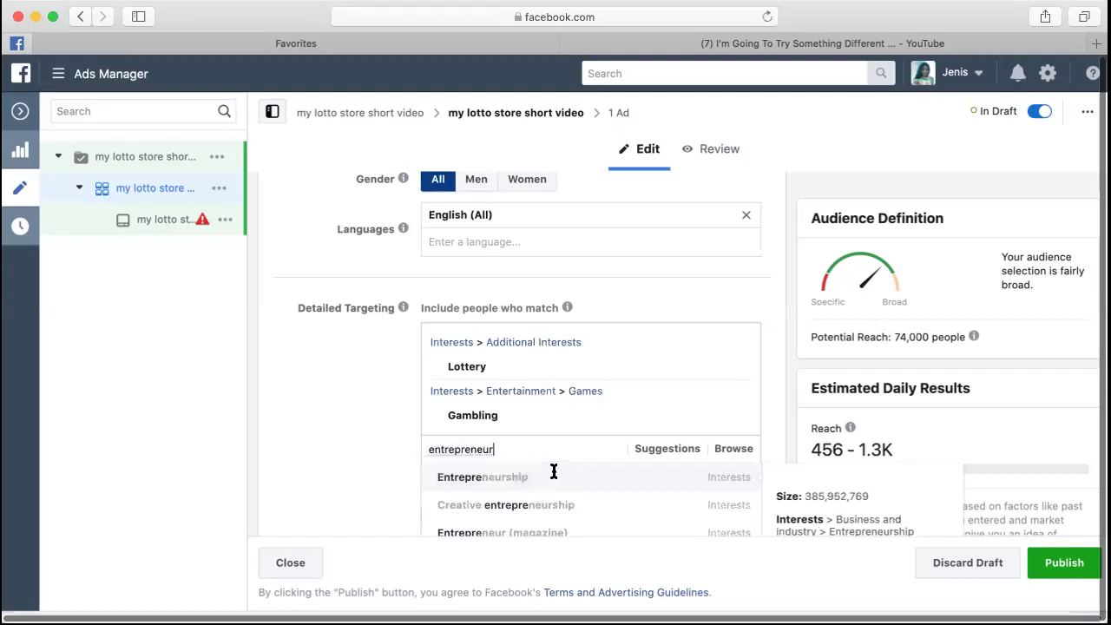
left_click(553, 473)
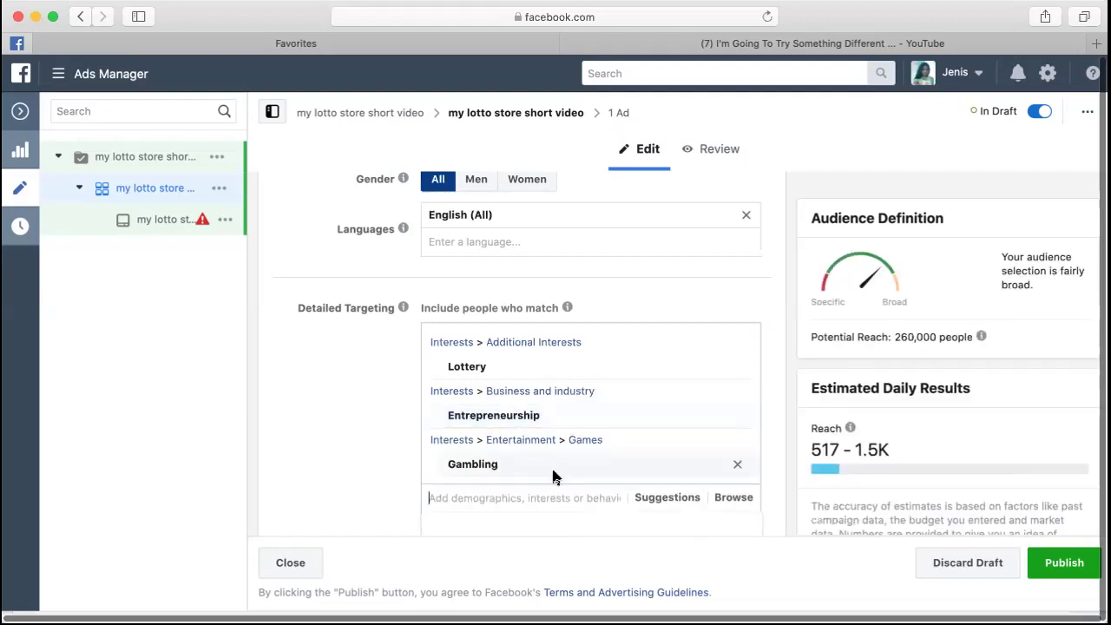
Remove the Gambling interest from the audience's detailed targeting.
scroll(553, 471, "down", 2)
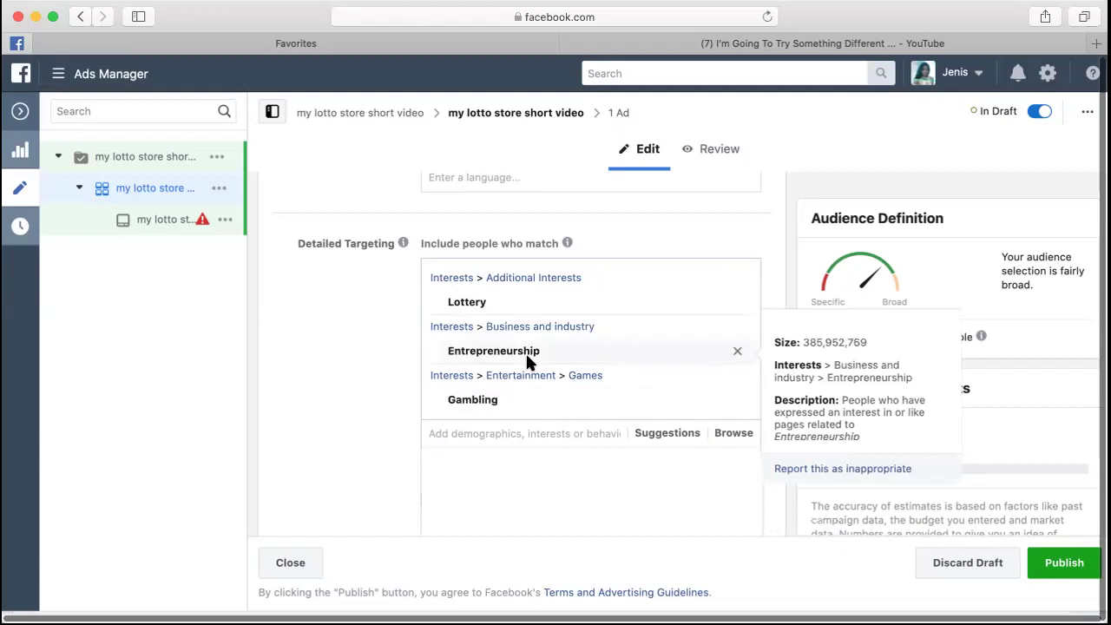
scroll(527, 362, "down", 1)
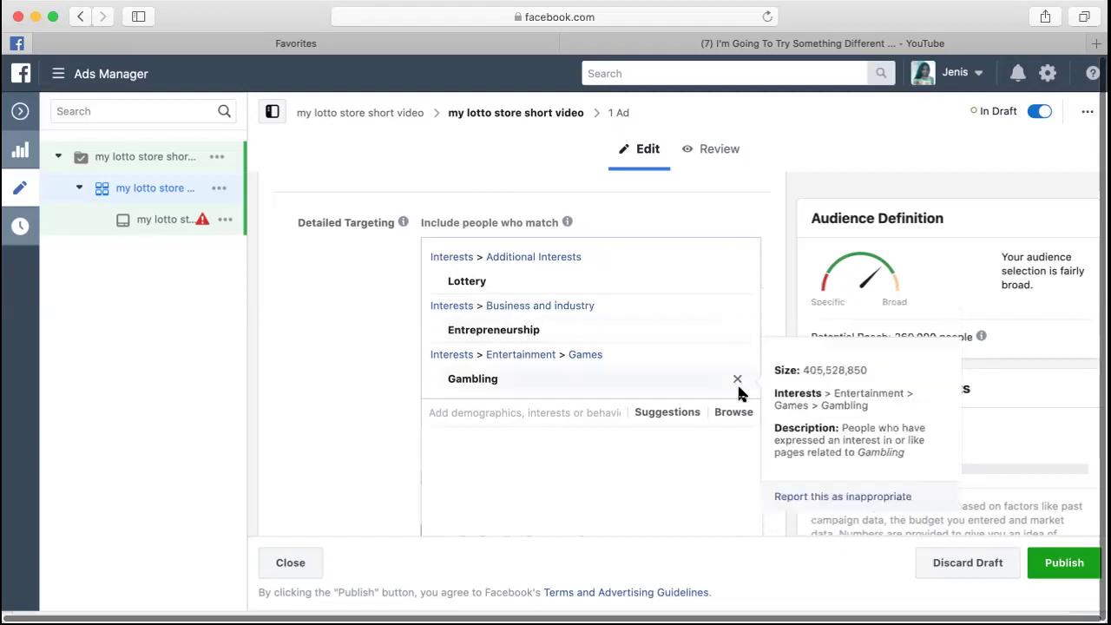
left_click(736, 382)
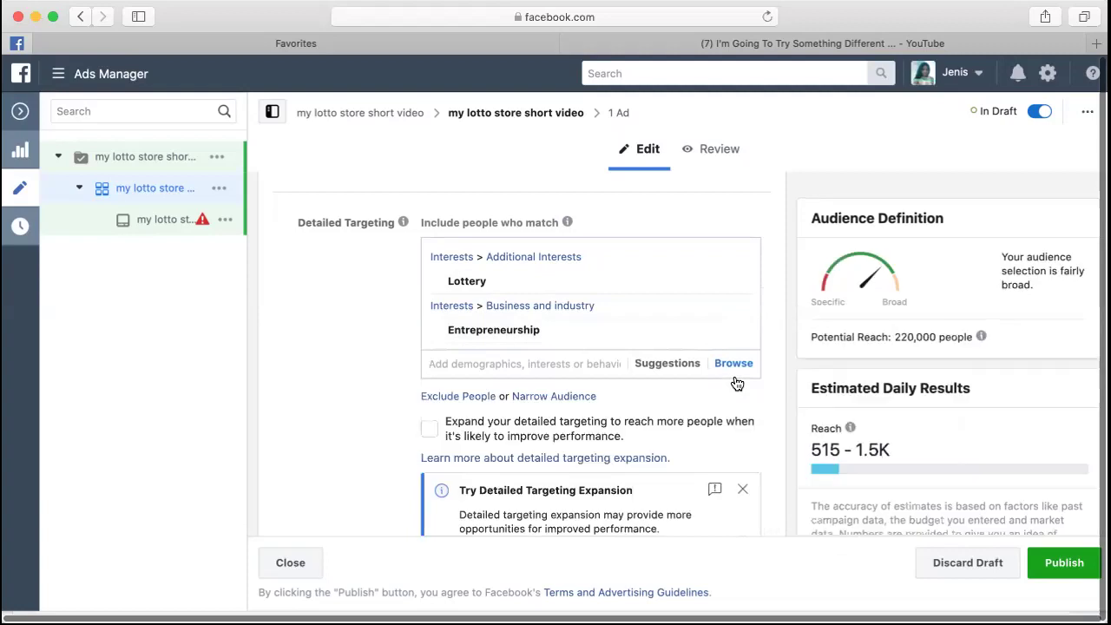
Open the help information about detailed targeting expansion.
mouse_move(566, 267)
scroll(615, 363, "down", 1)
scroll(615, 363, "down", 3)
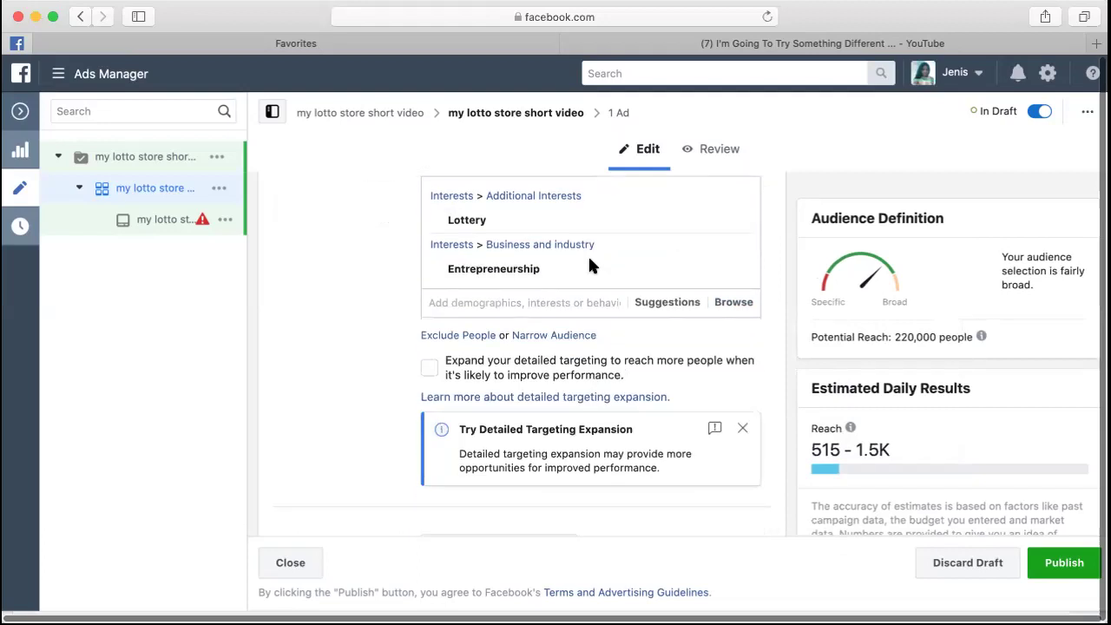
mouse_move(981, 335)
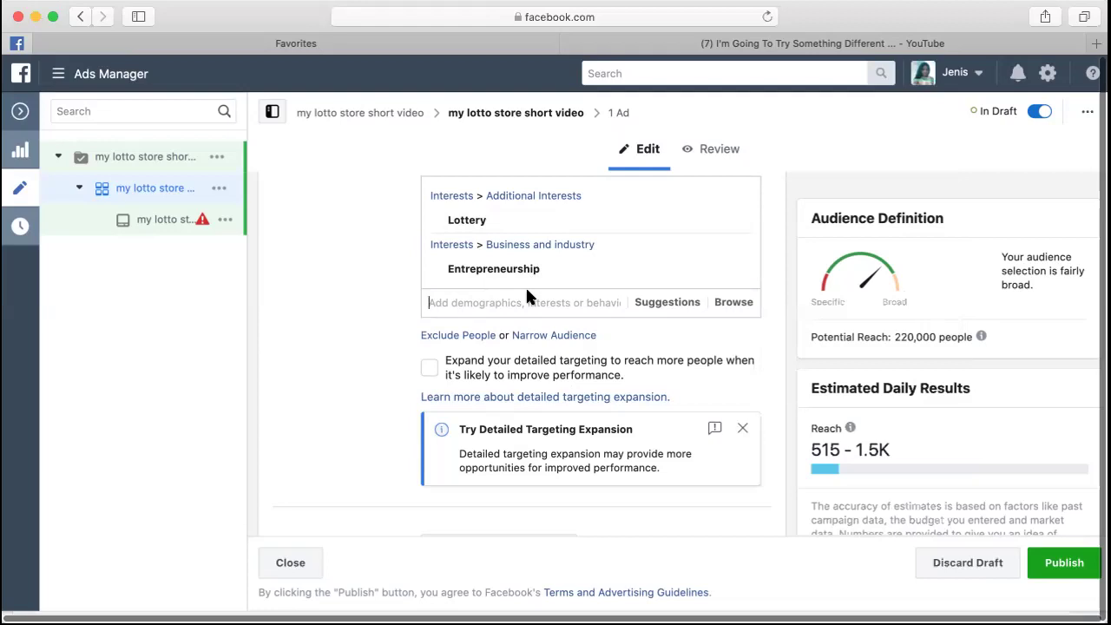
mouse_move(527, 280)
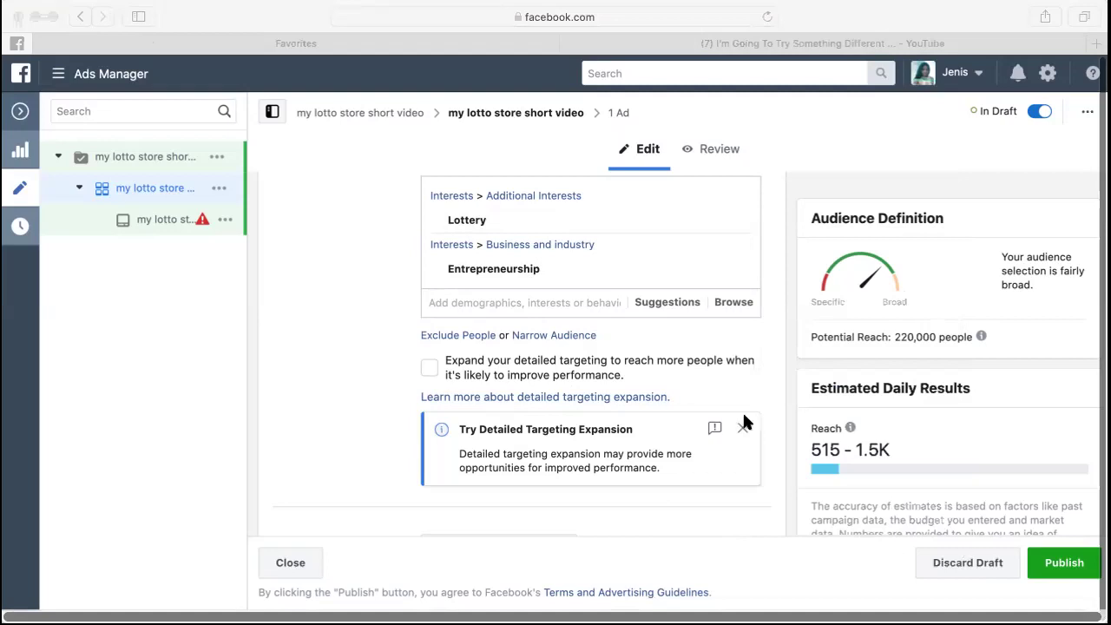
scroll(653, 506, "down", 1)
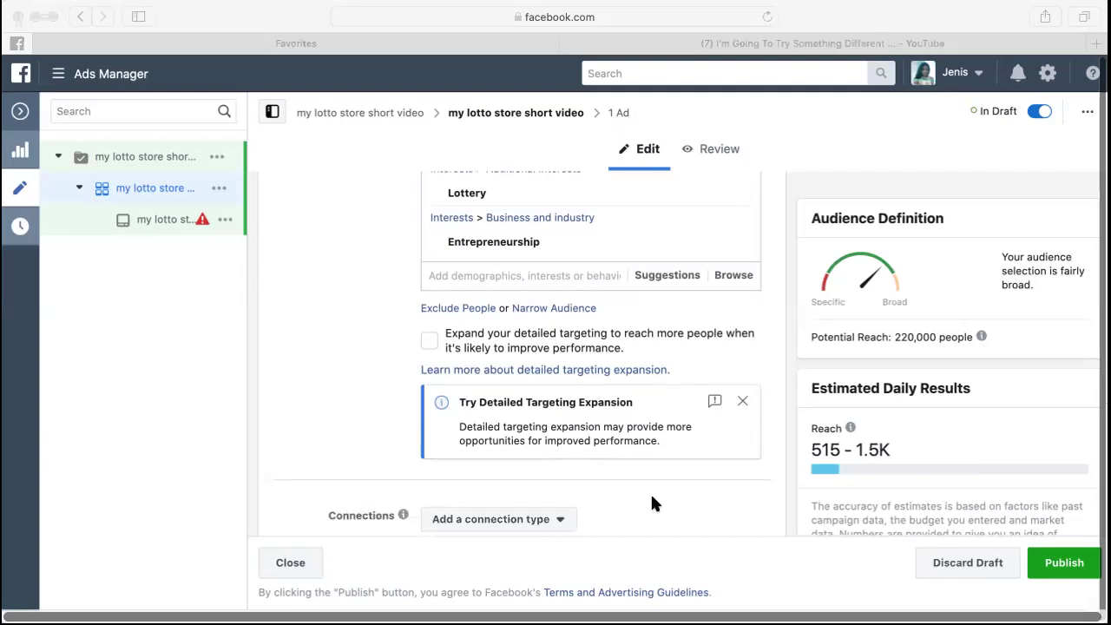
left_click(627, 375)
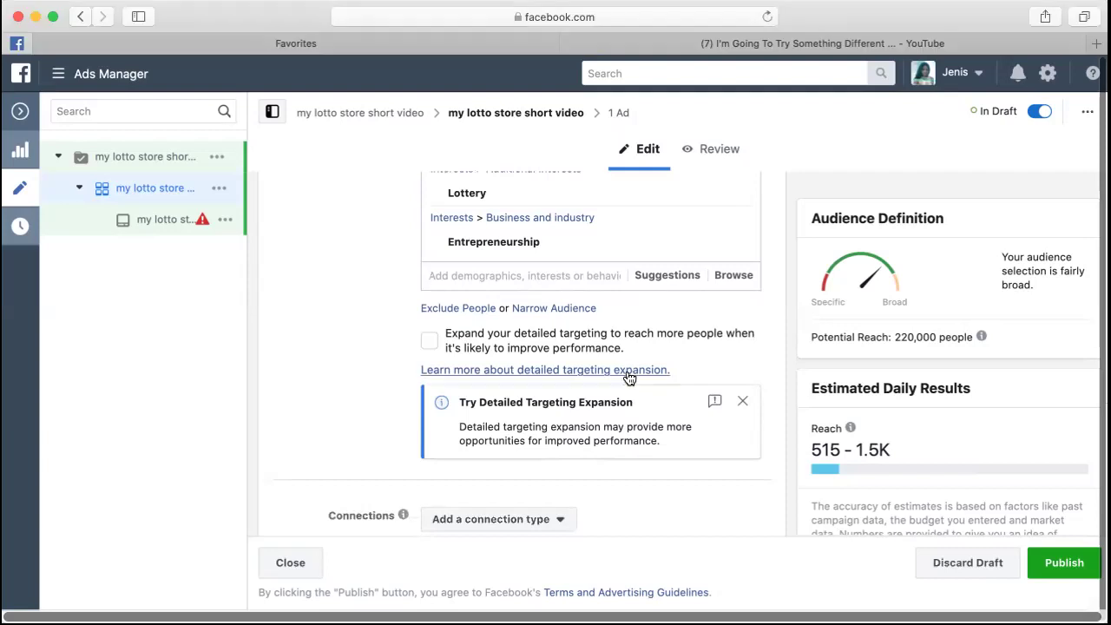
left_click(628, 372)
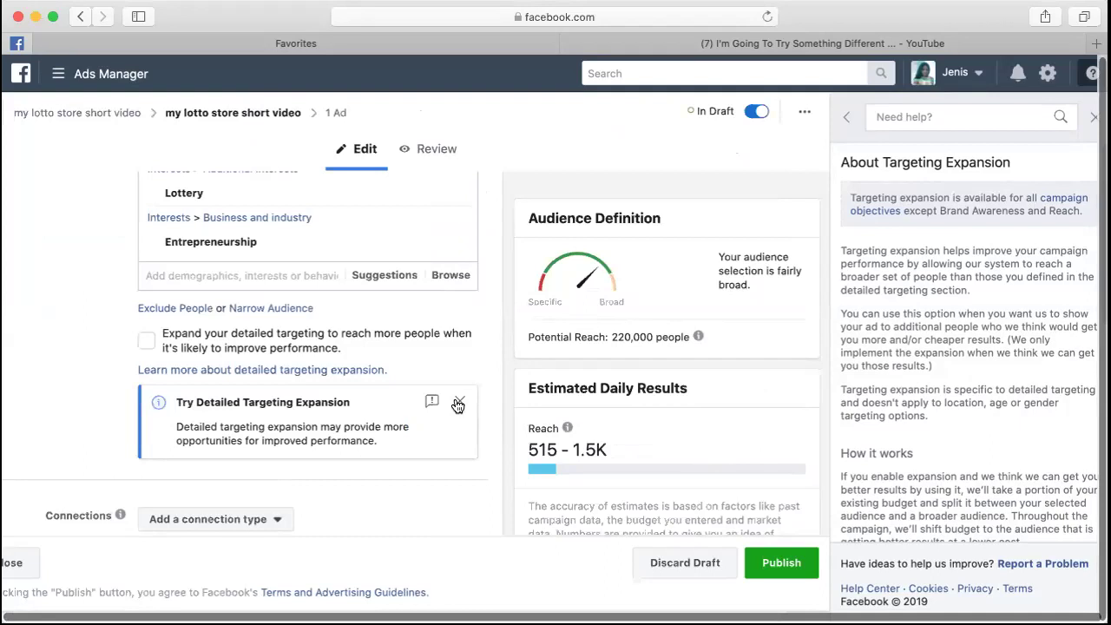
Dismiss the Try Detailed Targeting Expansion tip and close the help information.
scroll(459, 405, "down", 1)
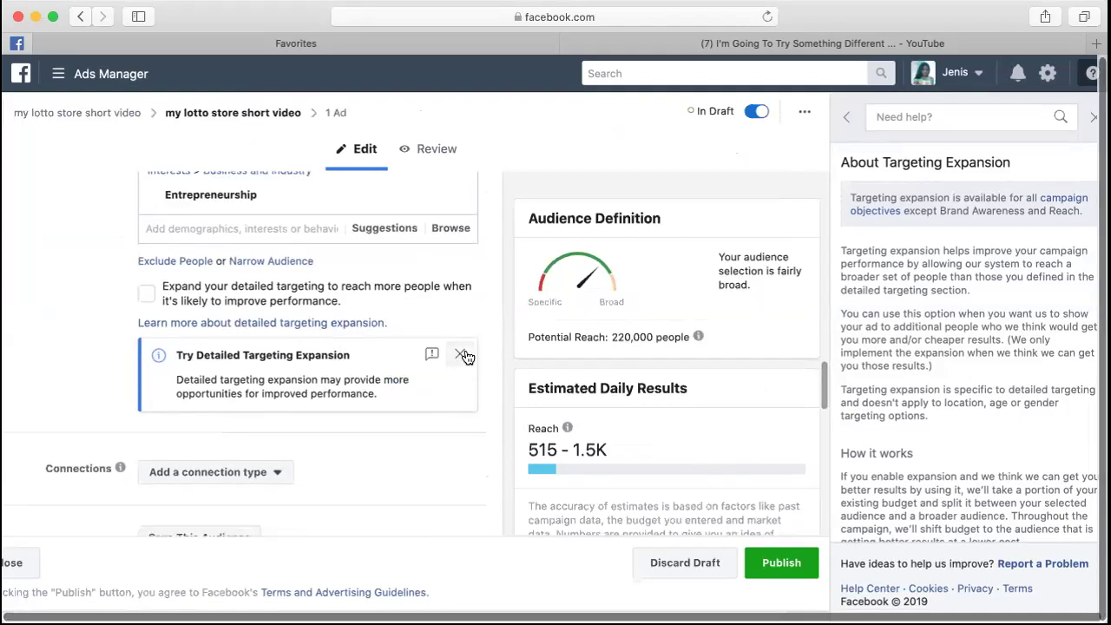
left_click(460, 356)
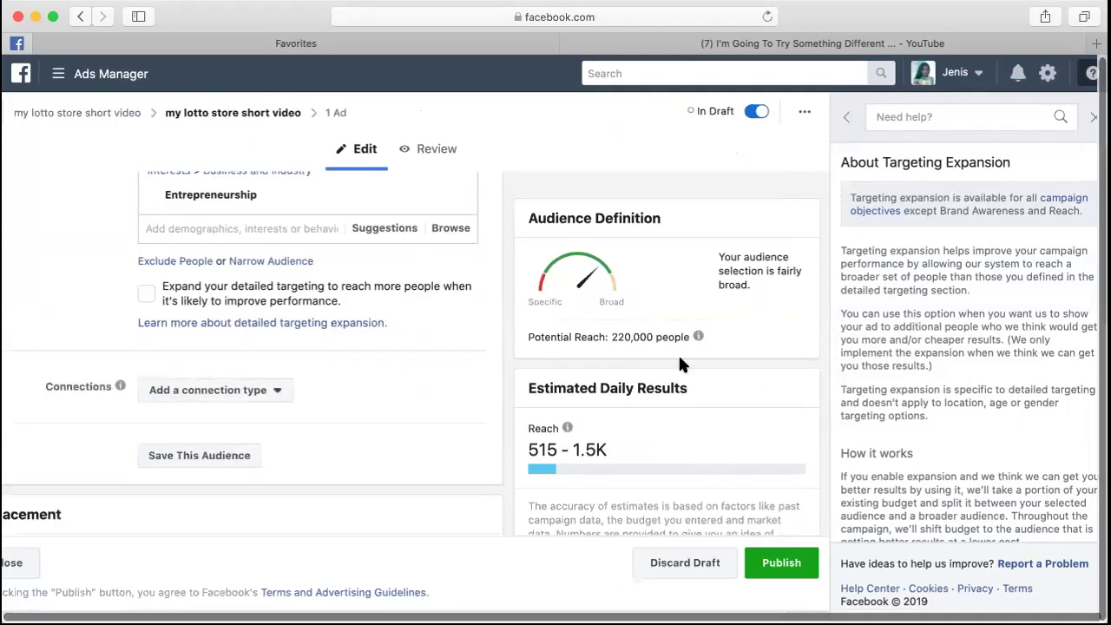
scroll(393, 492, "left", 3)
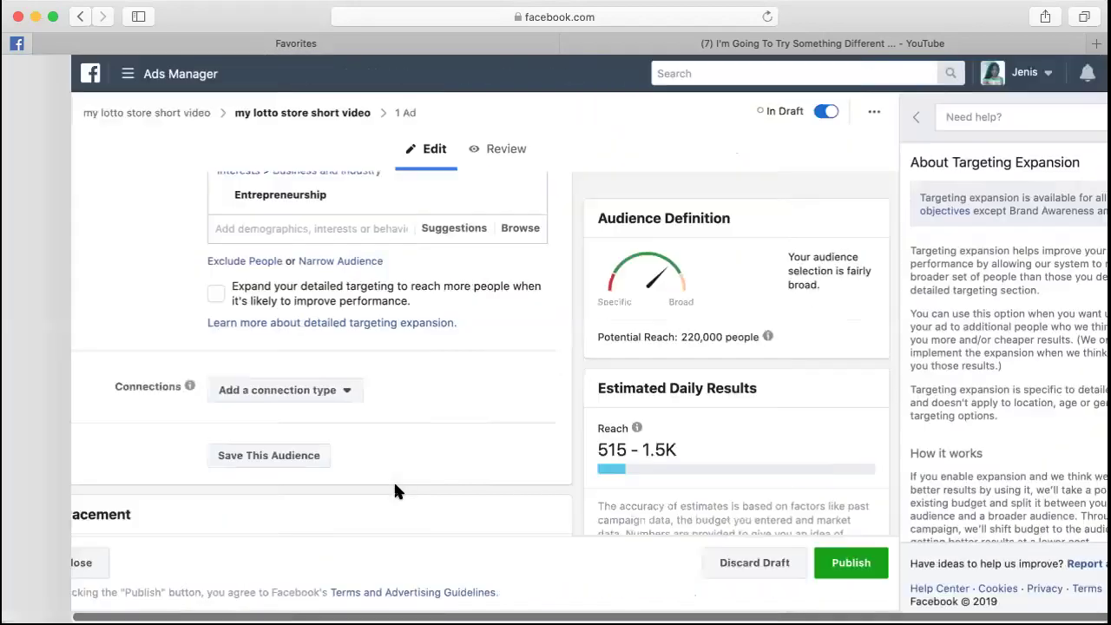
left_click(841, 112)
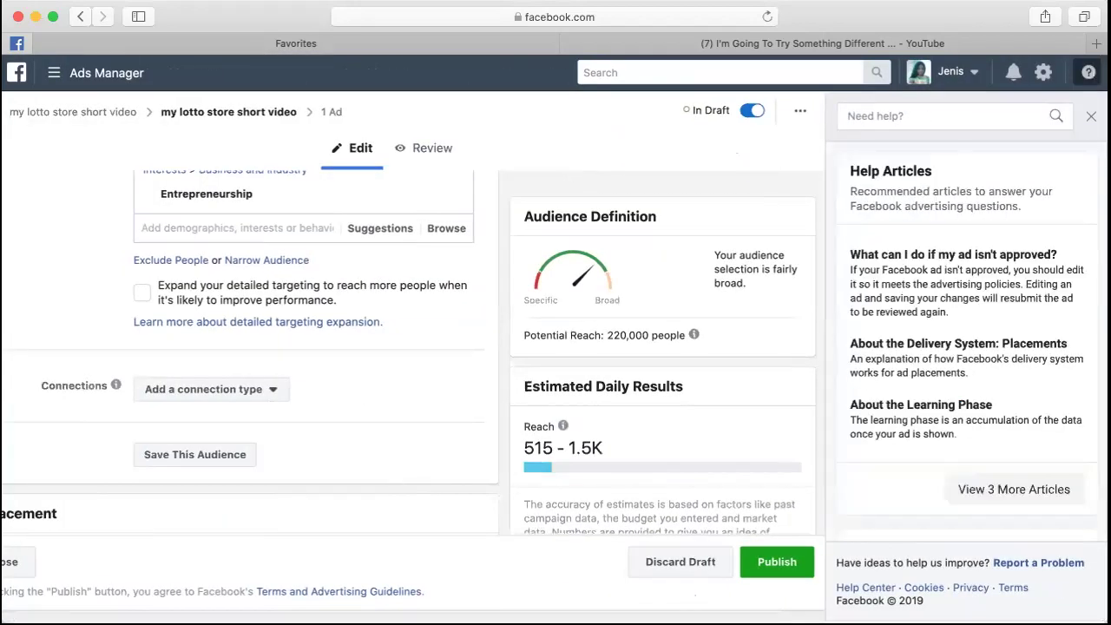
scroll(608, 408, "up", 3)
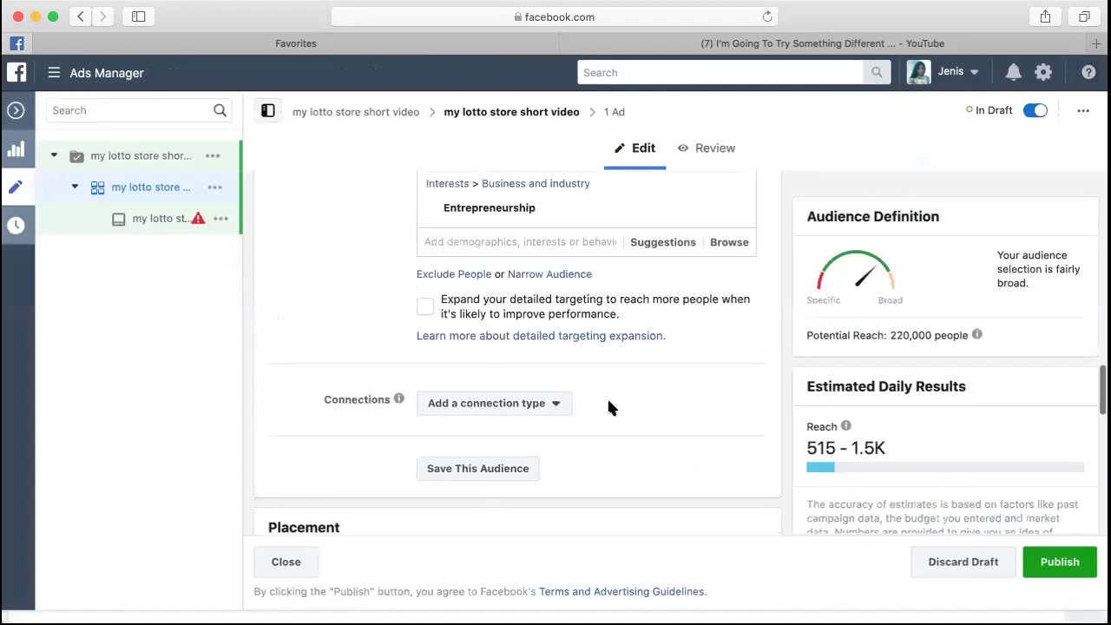
Review the available connection types and add the Facebook Pages connection "People who like your Page".
scroll(608, 408, "down", 2)
scroll(610, 407, "down", 3)
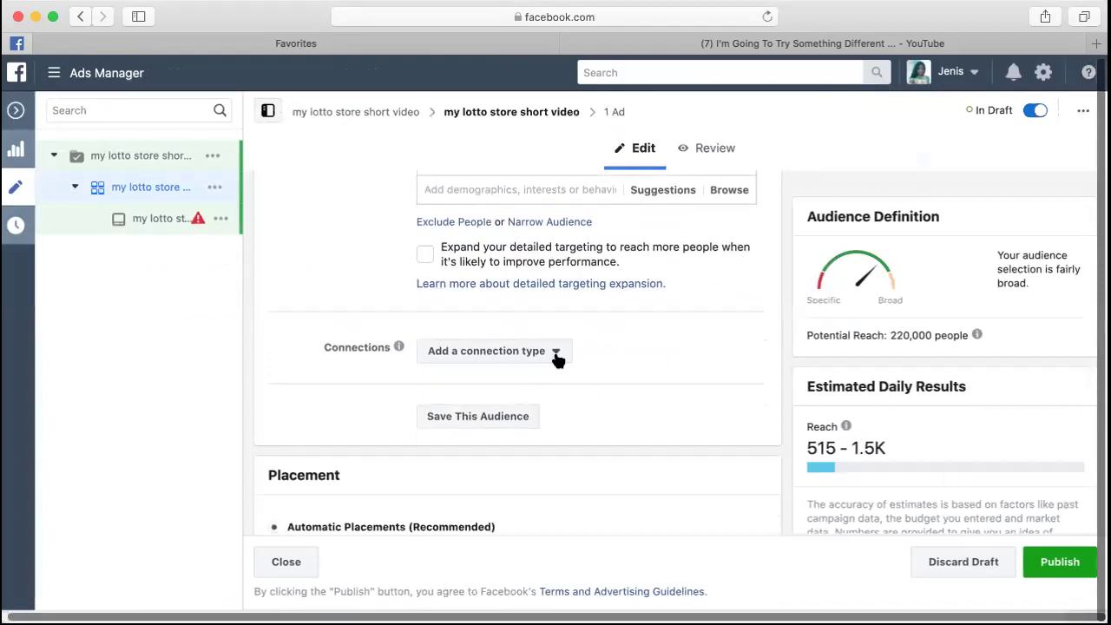
left_click(557, 359)
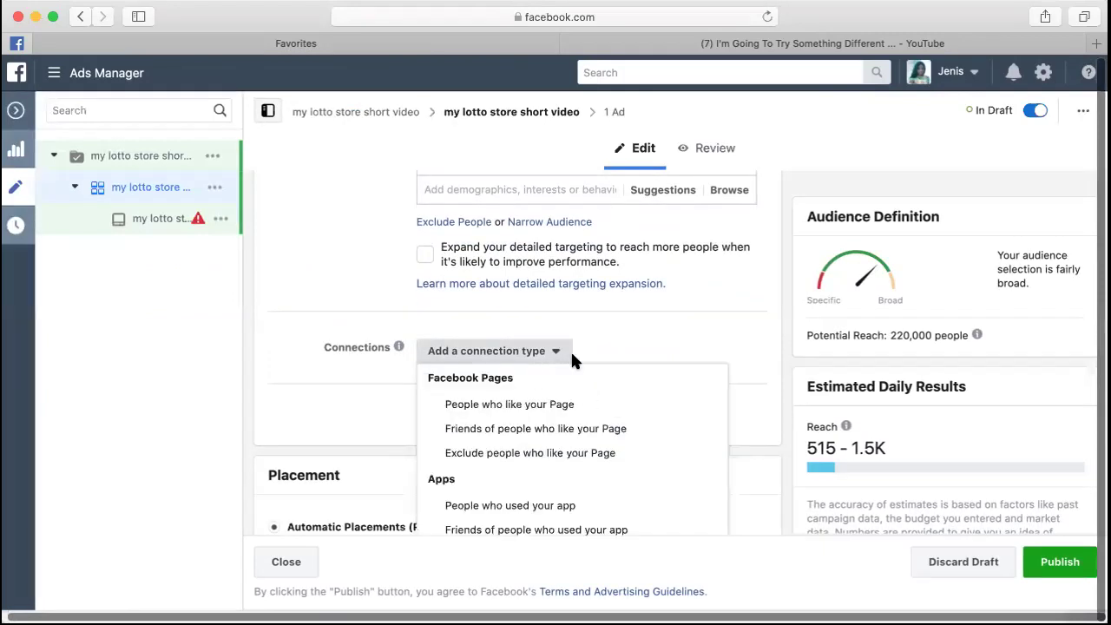
scroll(570, 350, "down", 3)
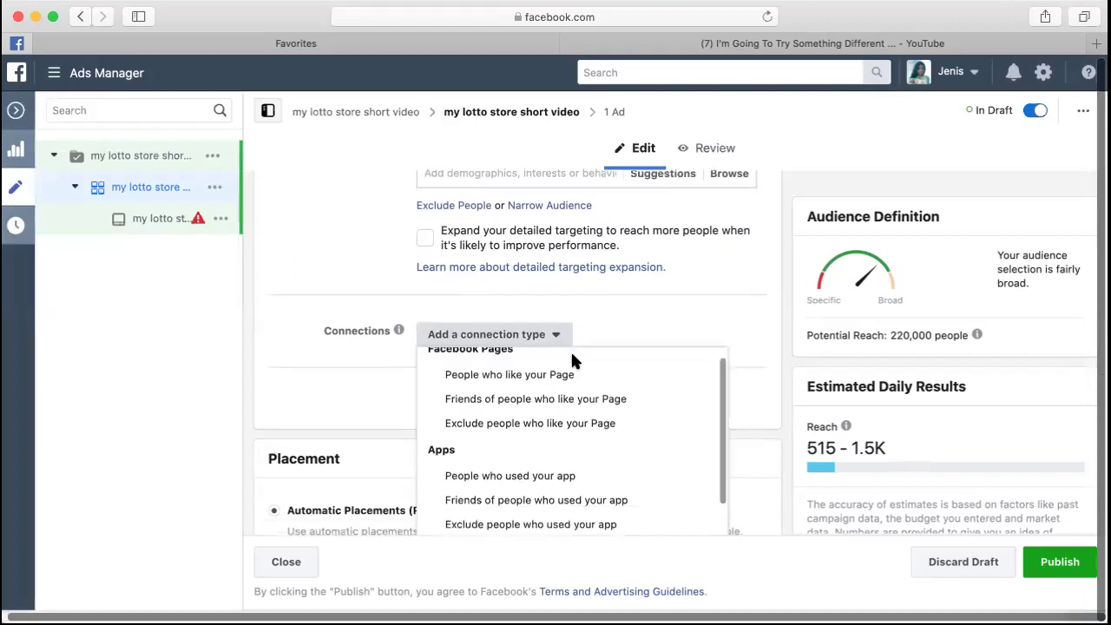
scroll(579, 422, "down", 3)
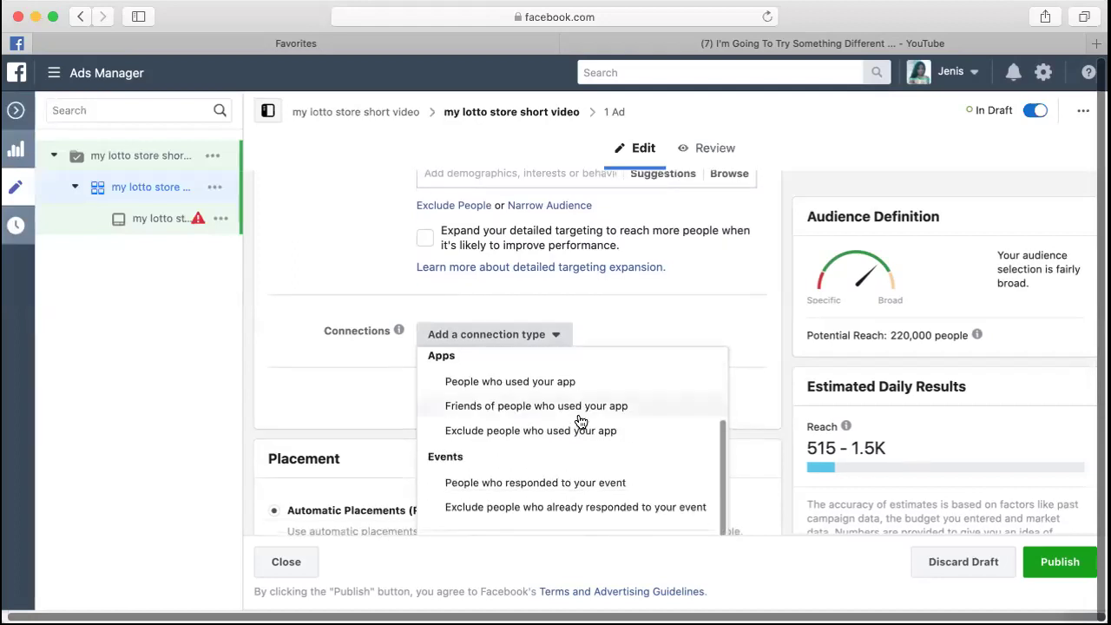
scroll(581, 422, "up", 3)
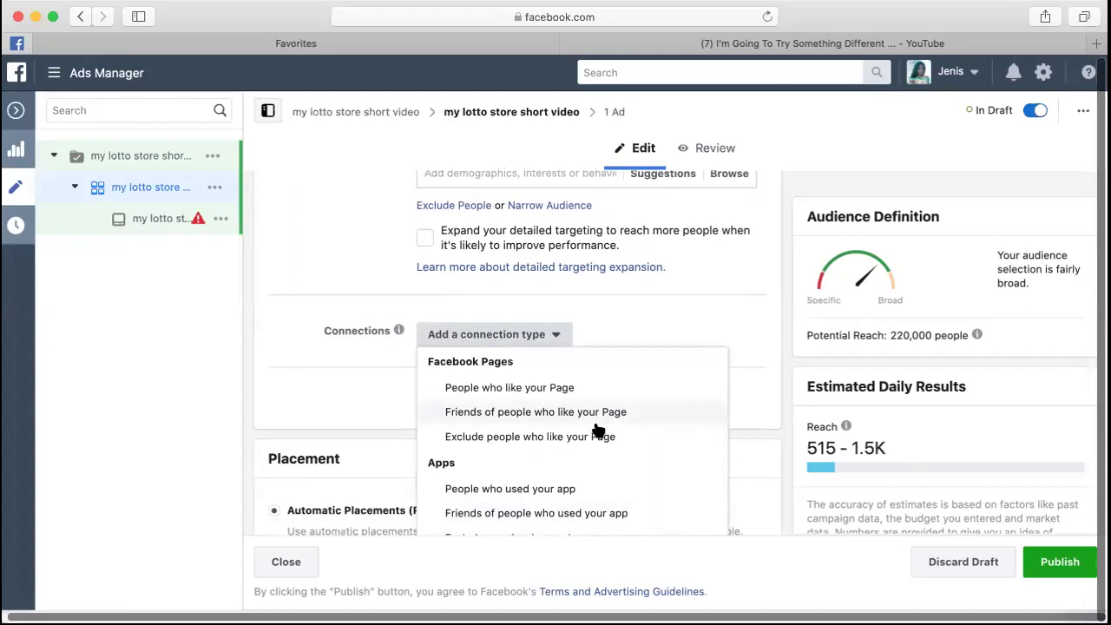
scroll(639, 443, "down", 3)
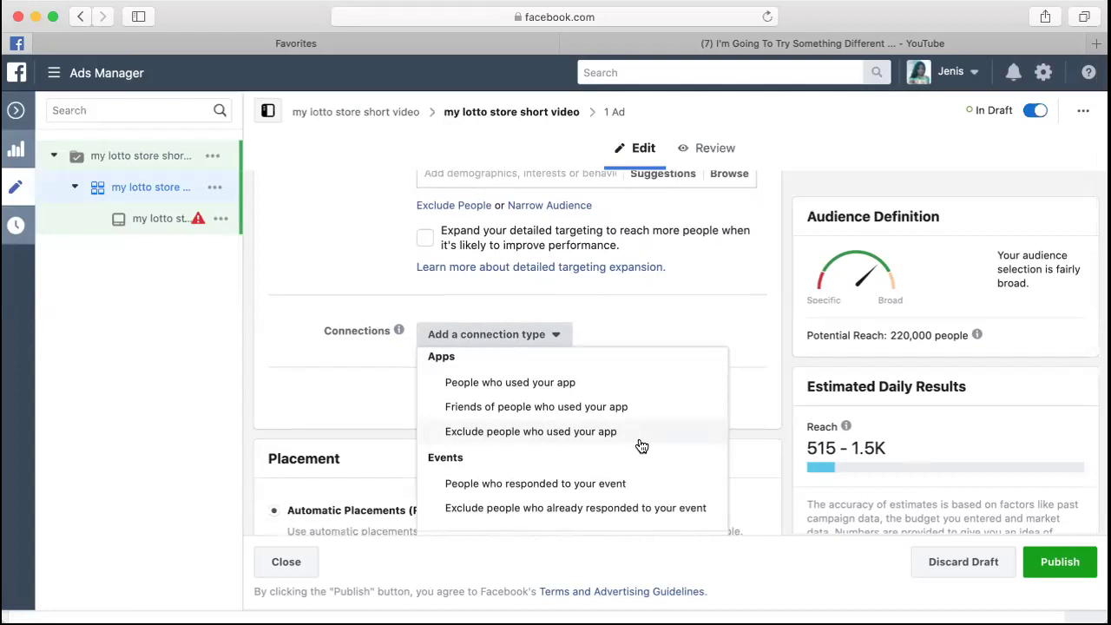
scroll(639, 445, "up", 2)
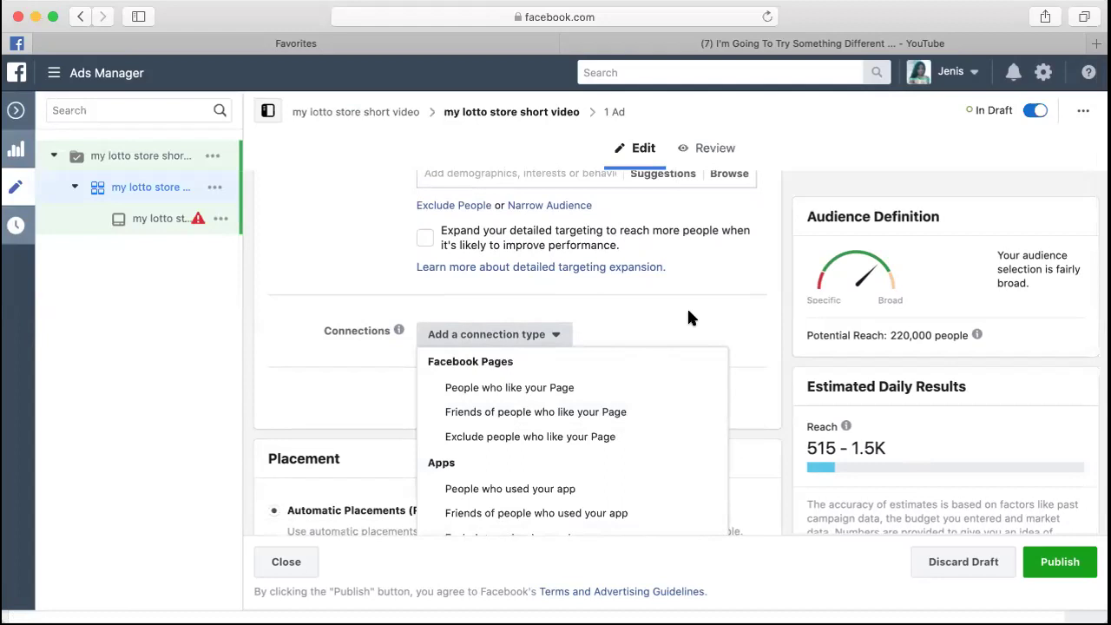
scroll(658, 387, "down", 3)
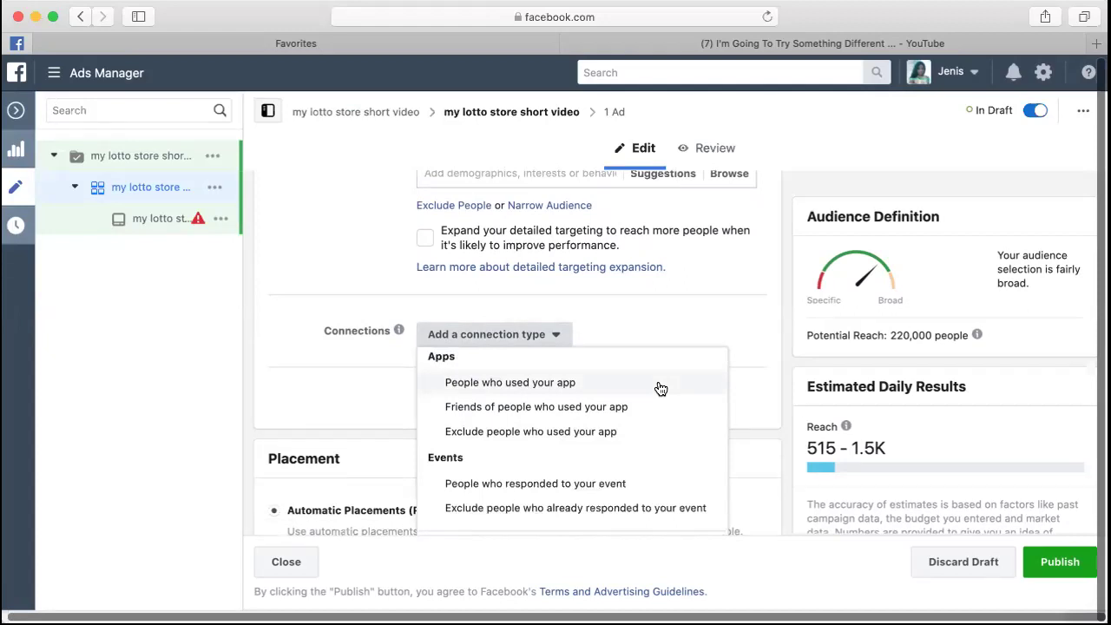
scroll(659, 387, "up", 3)
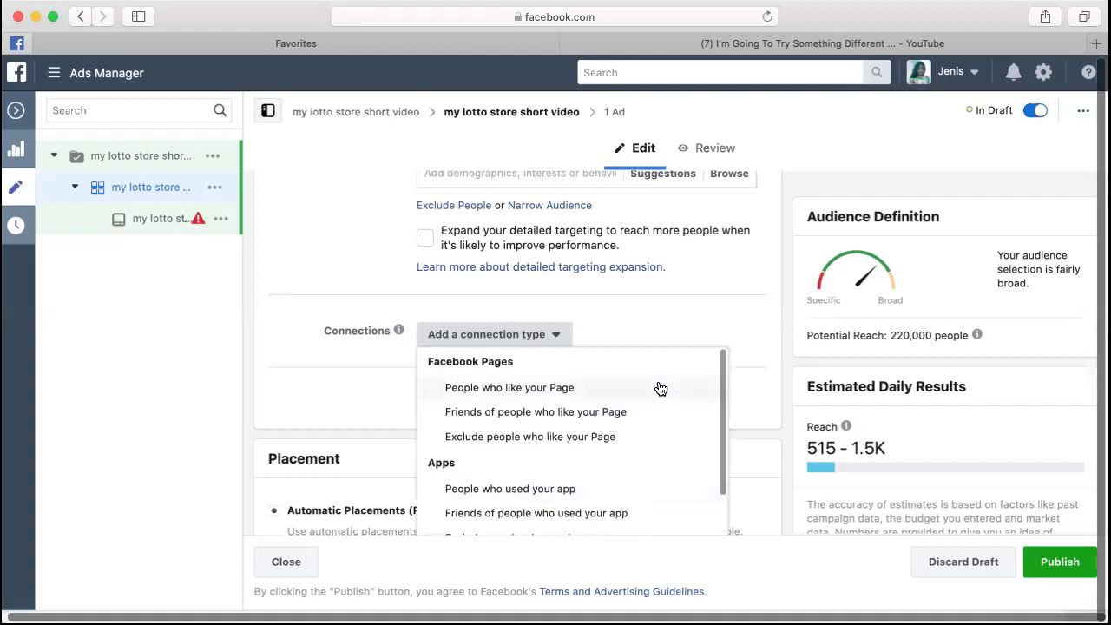
left_click(580, 390)
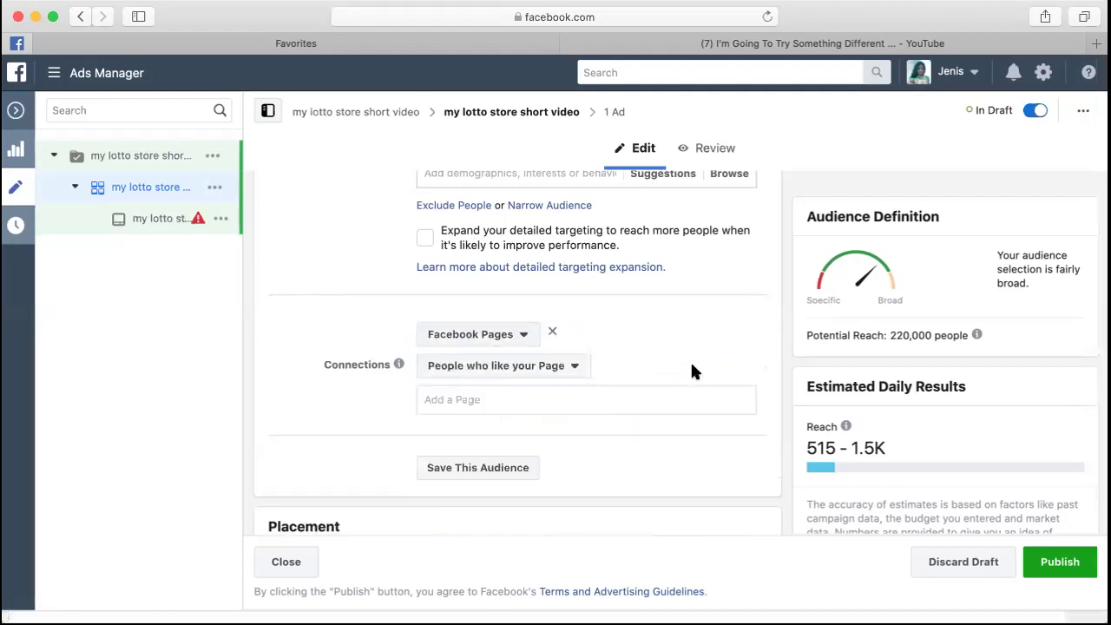
Add the advertiser's full-name Page and their "World" Page to the People who like your Page connection.
scroll(650, 456, "down", 2)
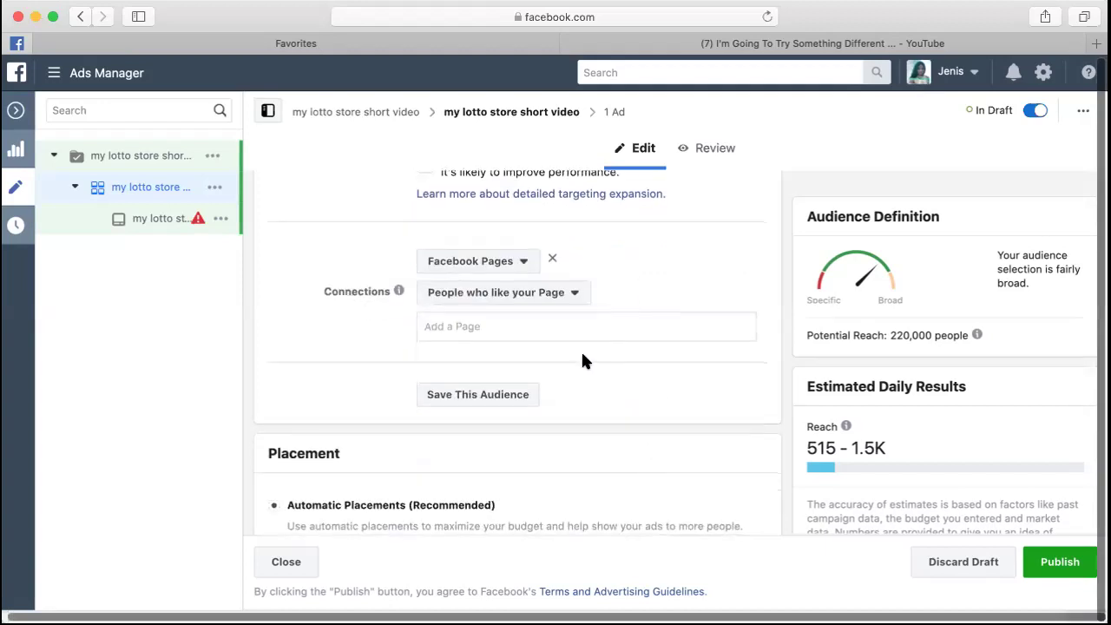
left_click(597, 325)
type("j")
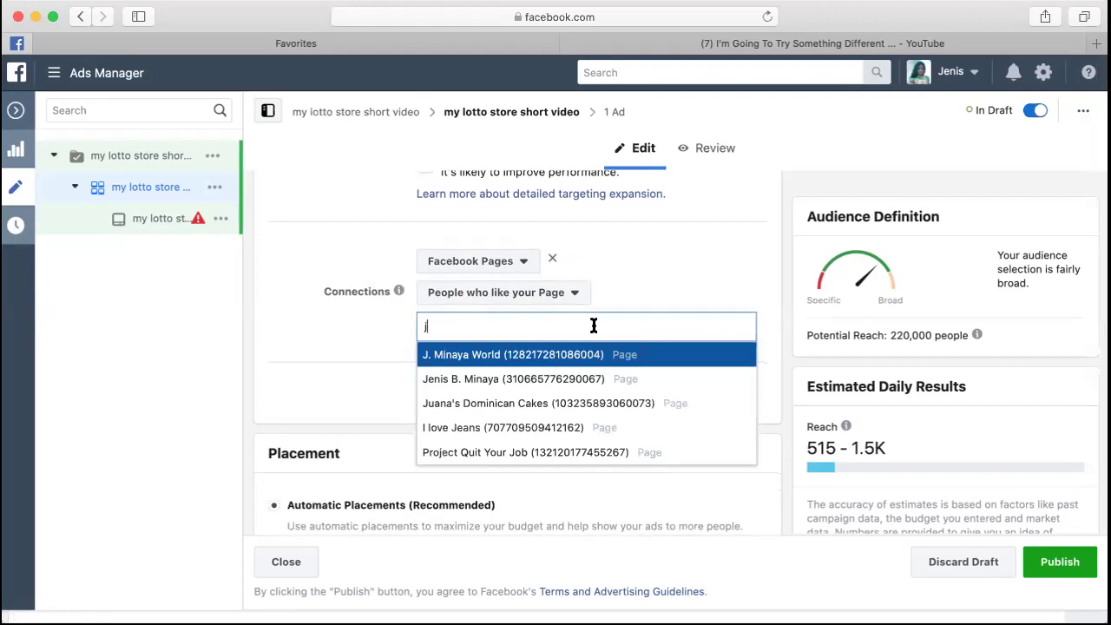
left_click(468, 379)
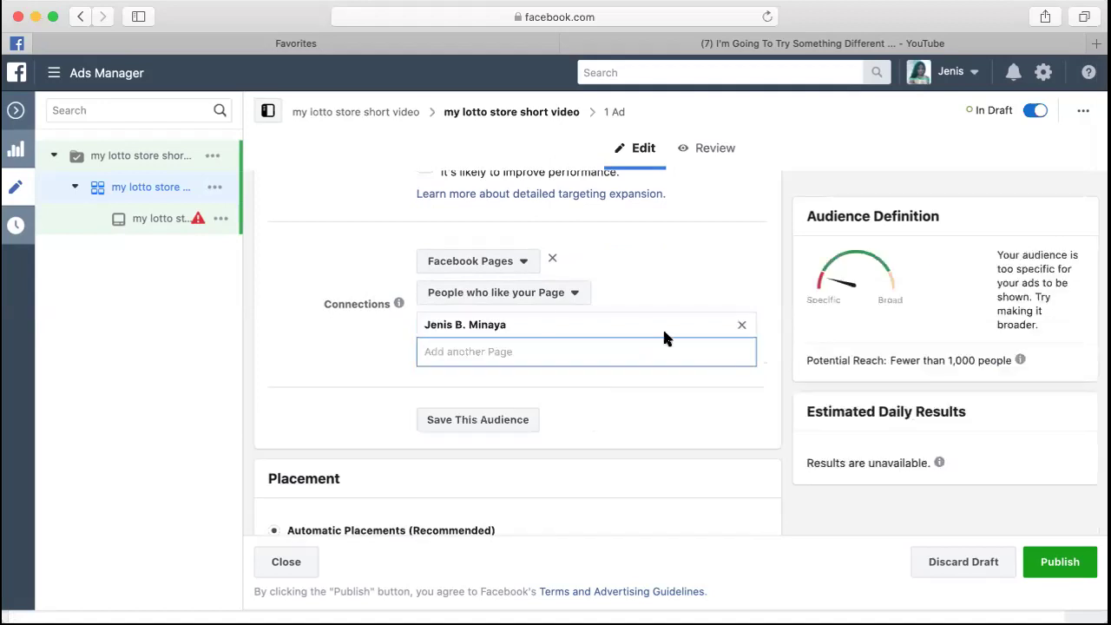
left_click(539, 349)
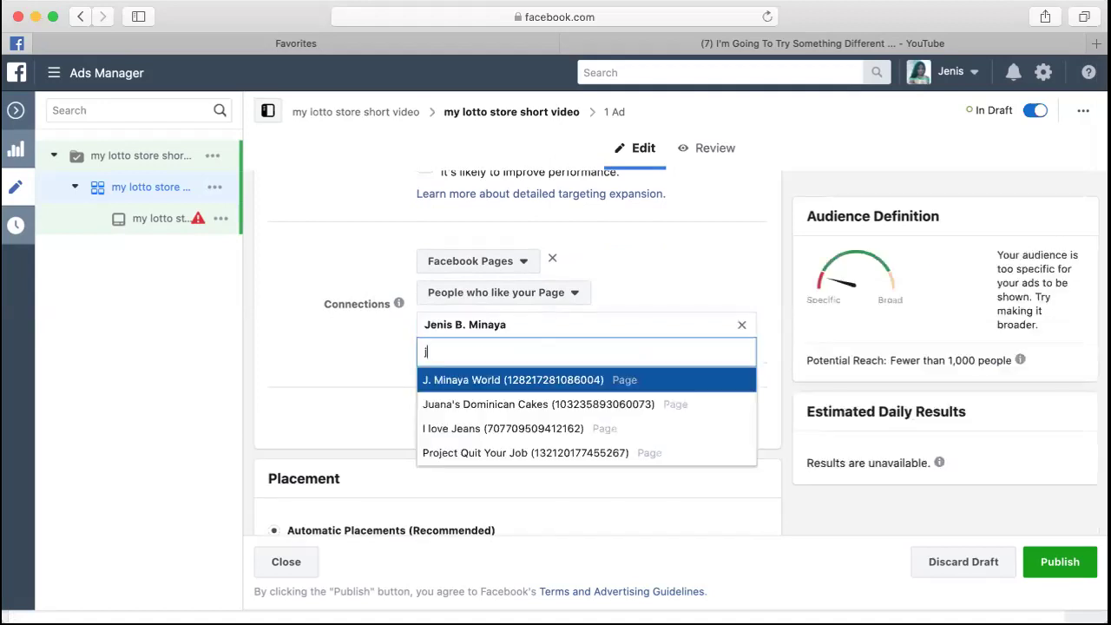
left_click(524, 388)
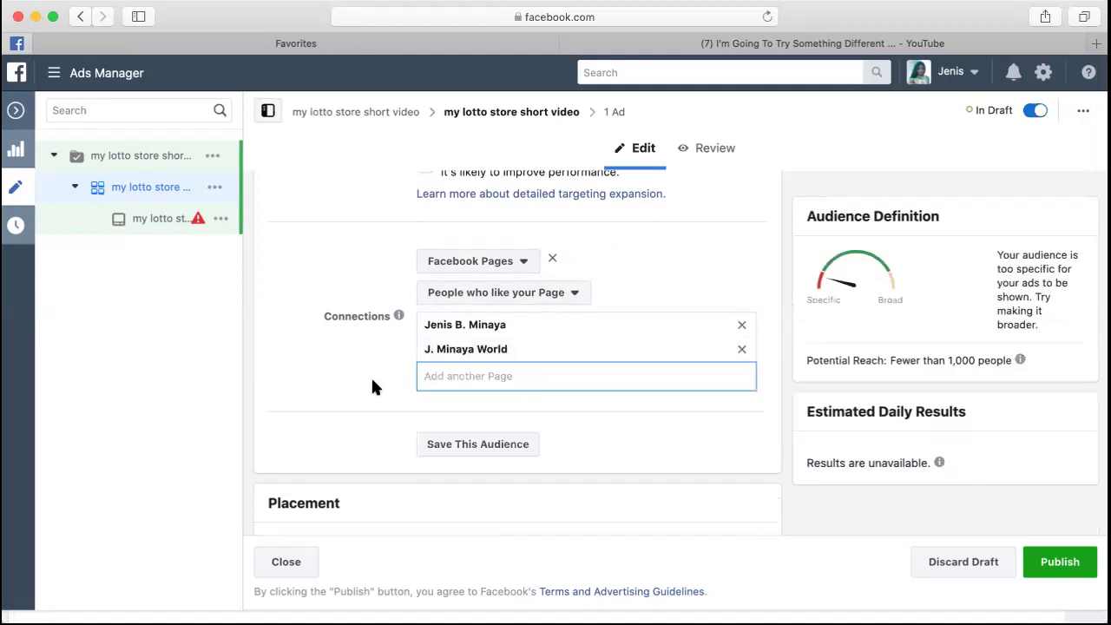
scroll(371, 376, "down", 1)
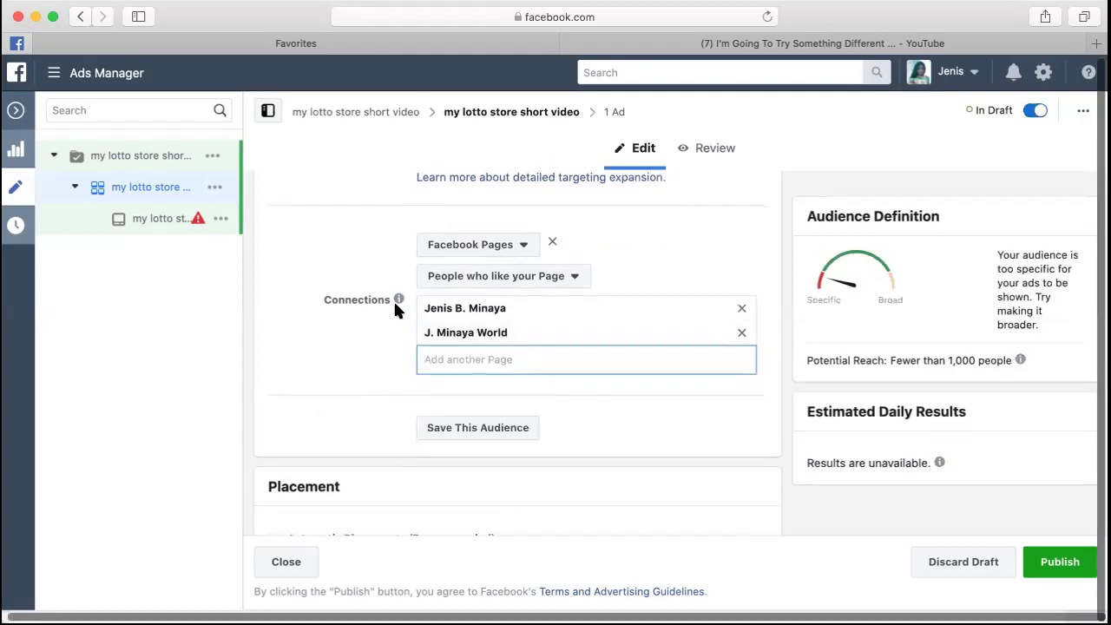
Save the current targeting as a reusable audience under the suggested audience name.
scroll(382, 359, "down", 2)
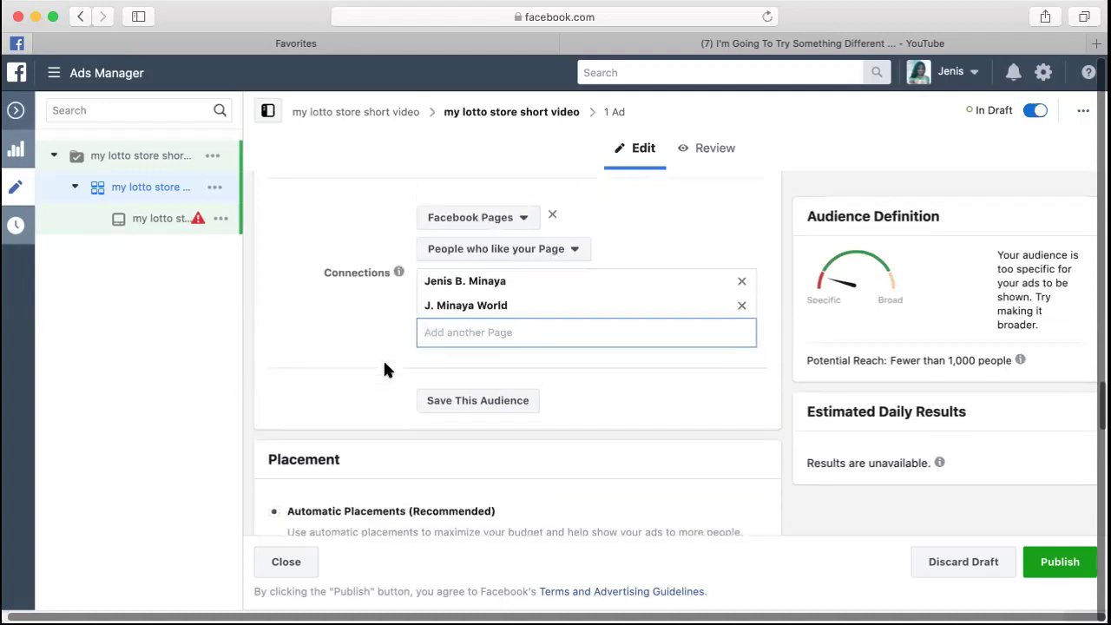
scroll(605, 446, "down", 2)
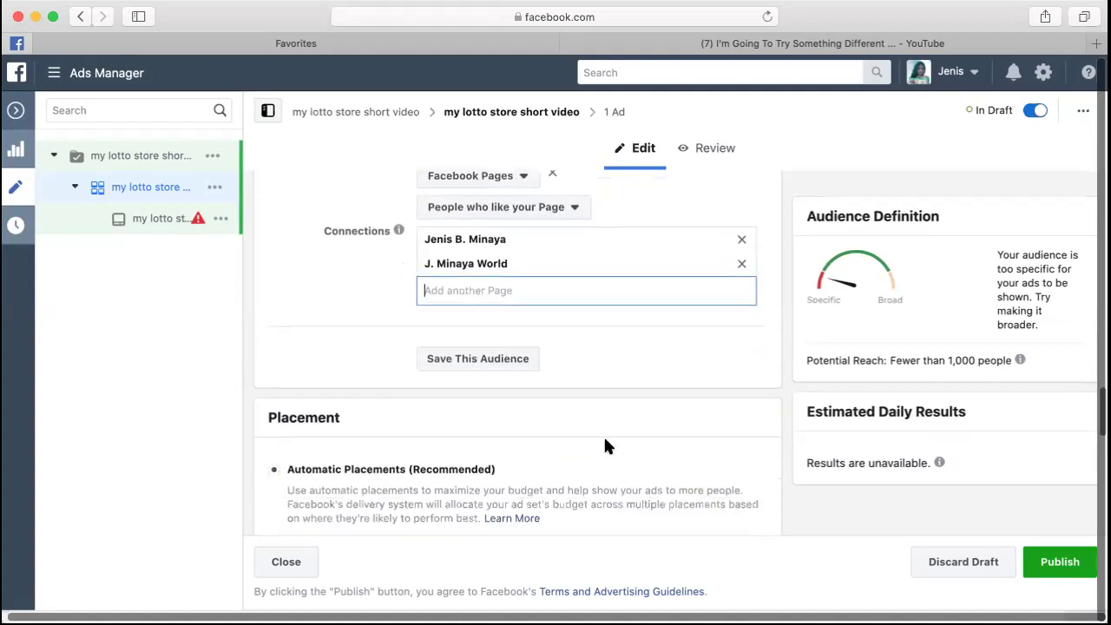
left_click(485, 363)
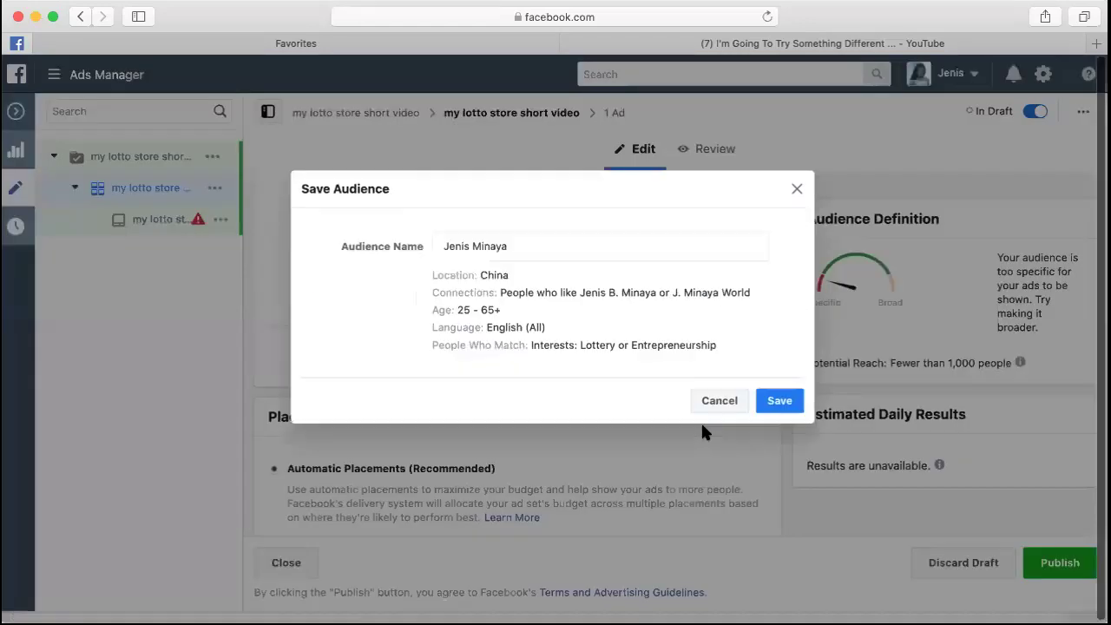
left_click(784, 398)
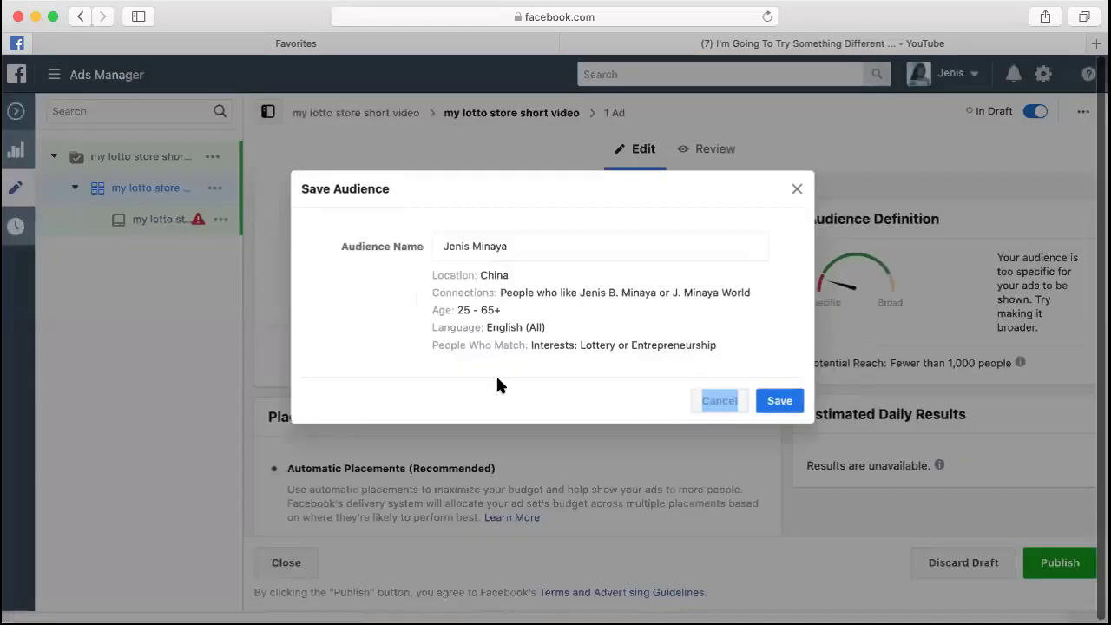
left_click(781, 405)
Review the ad set's saved audience, placement, optimization and delivery, cost control, charging, budget and schedule settings.
scroll(512, 307, "up", 3)
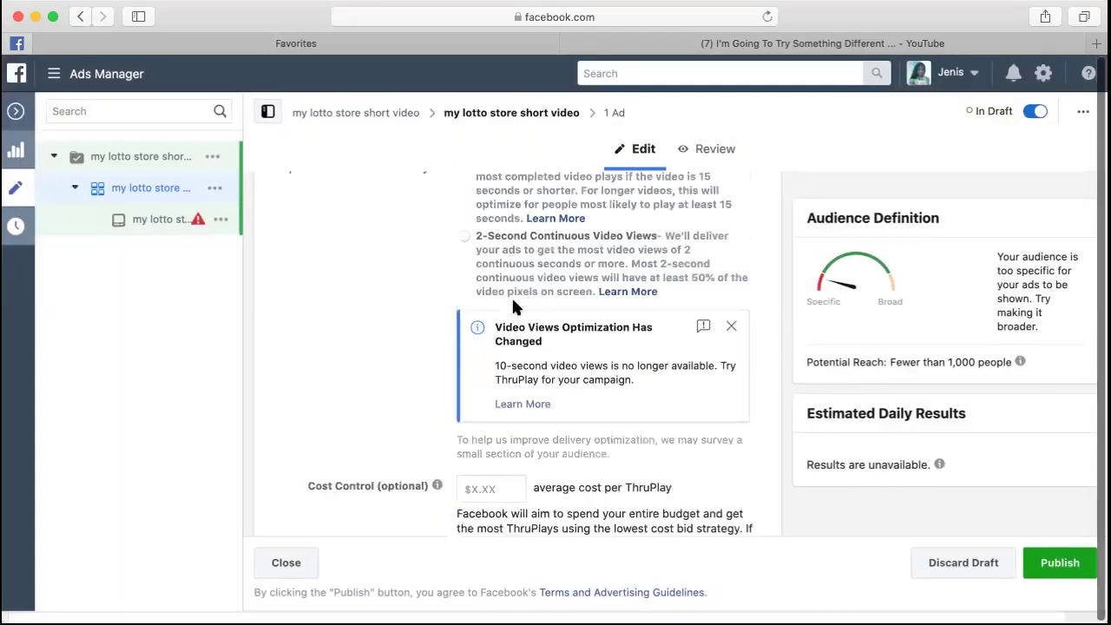
scroll(595, 403, "up", 5)
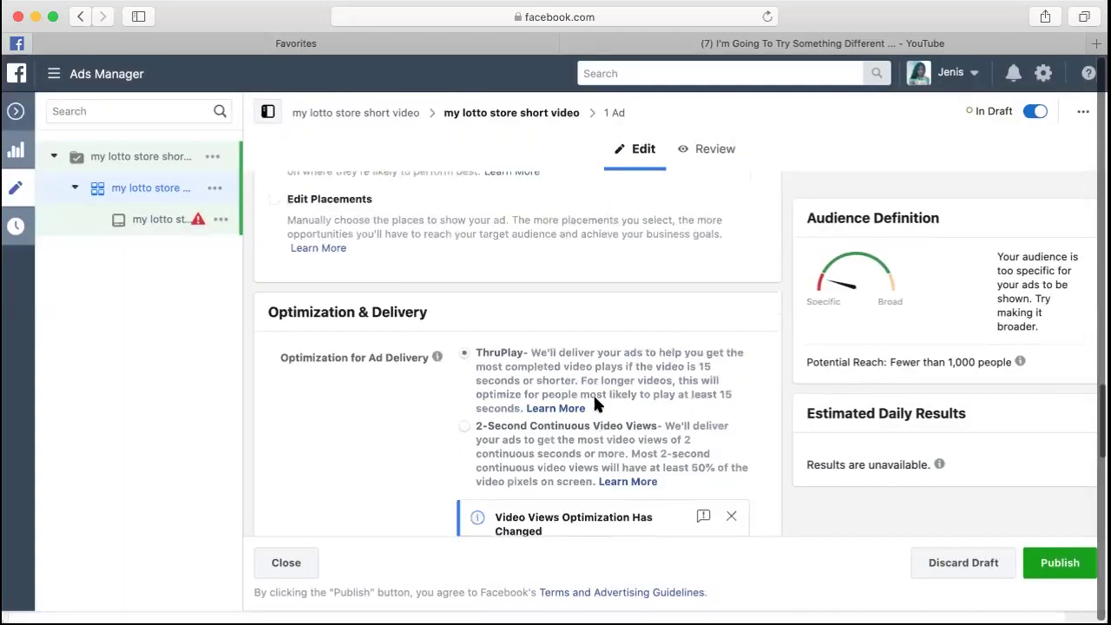
scroll(594, 404, "up", 5)
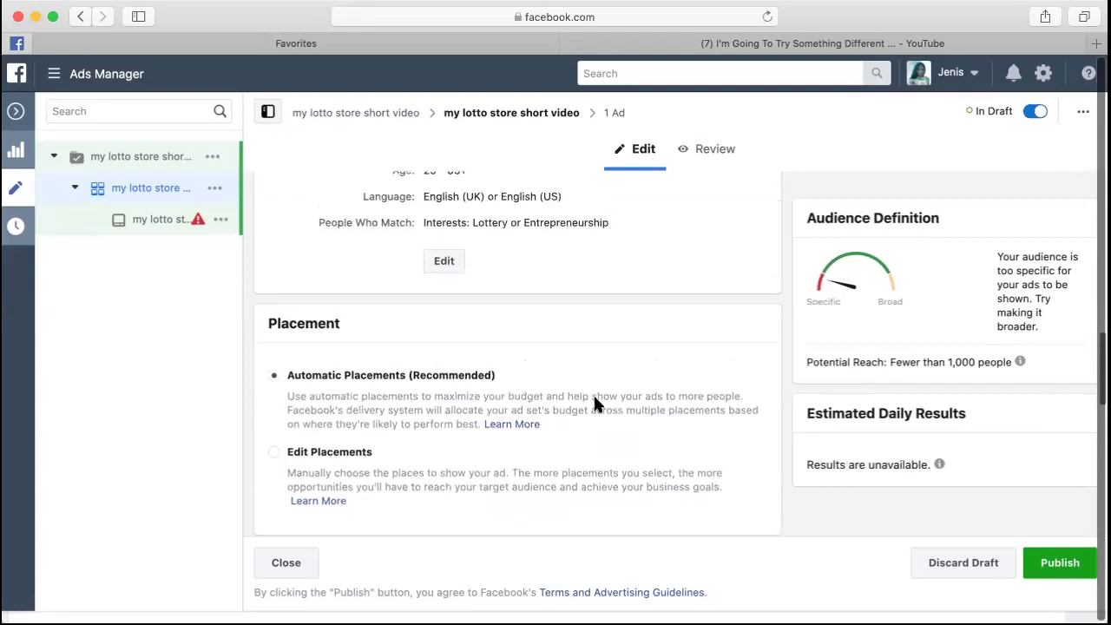
scroll(594, 403, "down", 5)
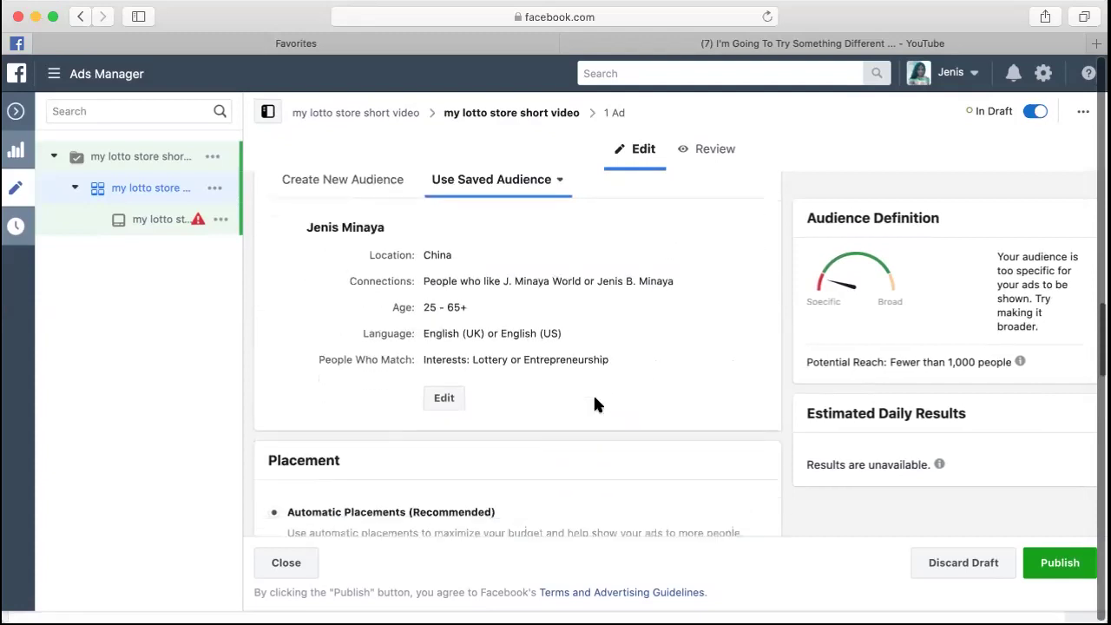
scroll(595, 404, "down", 5)
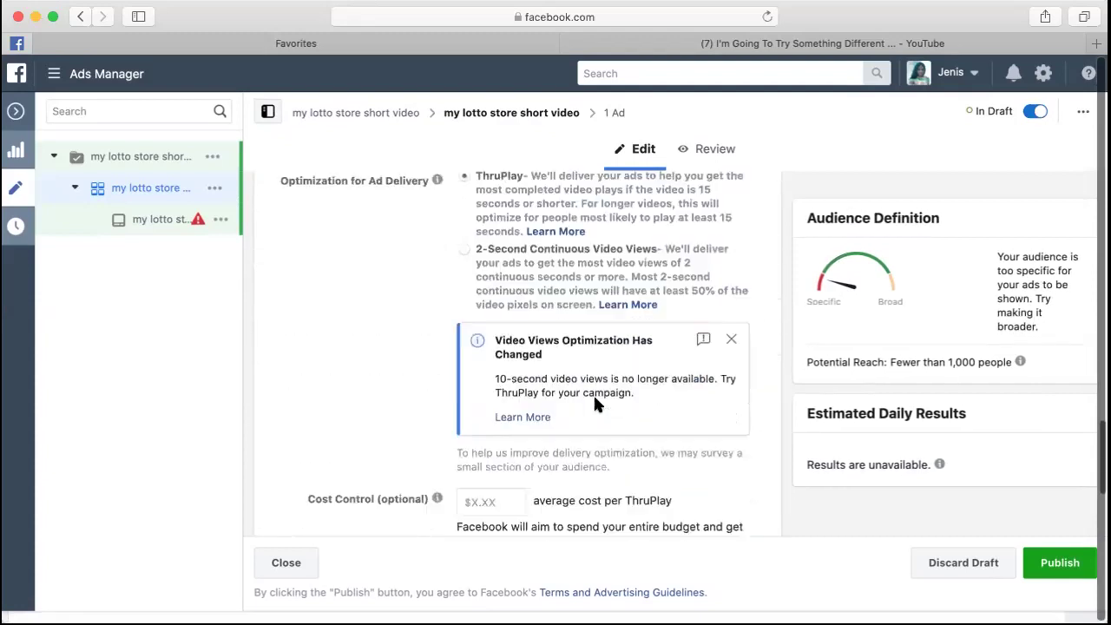
scroll(594, 404, "up", 2)
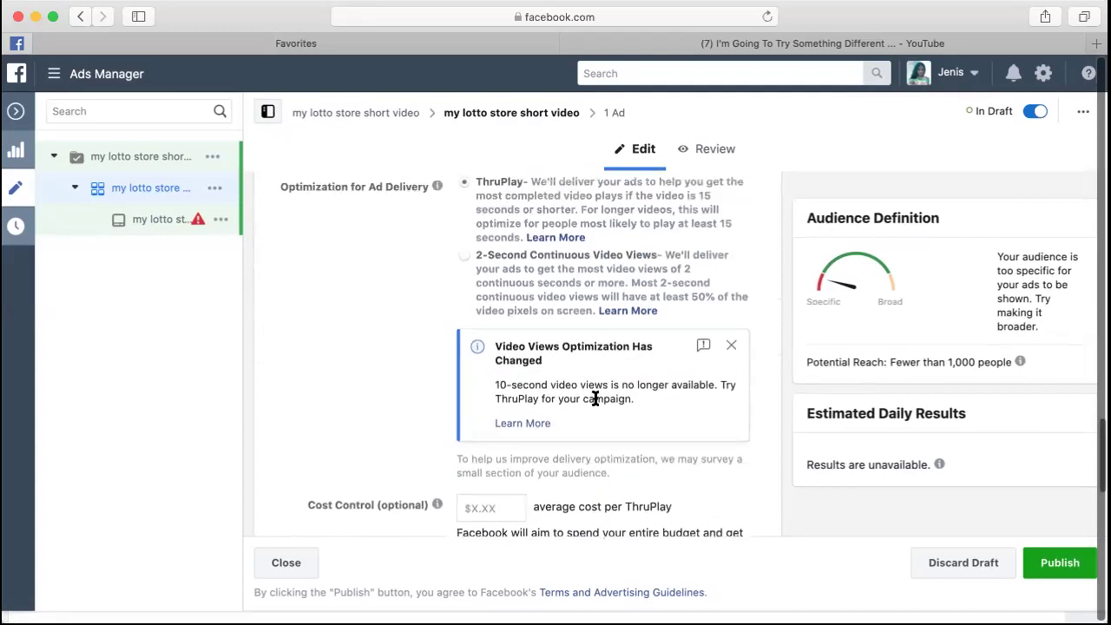
scroll(594, 404, "down", 1)
scroll(594, 403, "up", 3)
scroll(595, 403, "down", 1)
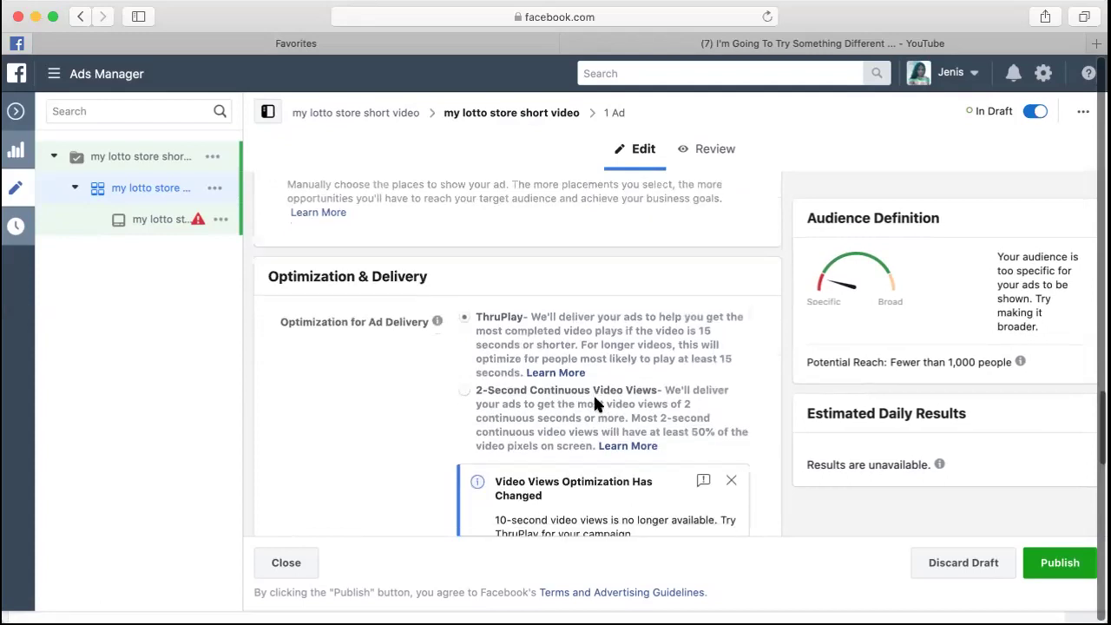
scroll(594, 404, "down", 1)
scroll(594, 403, "down", 2)
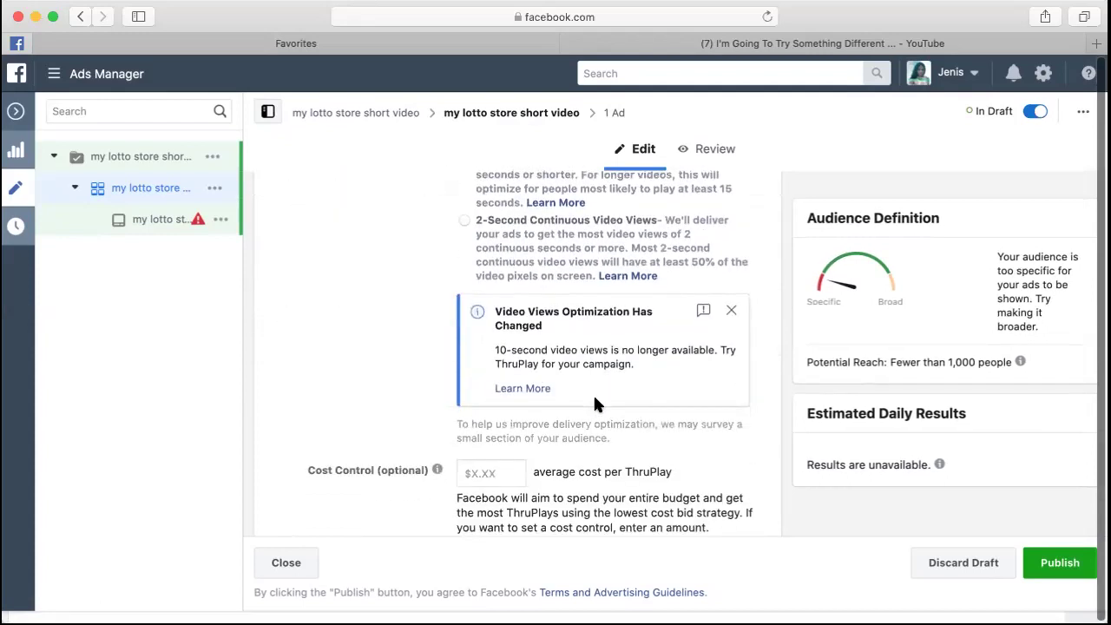
scroll(595, 401, "down", 2)
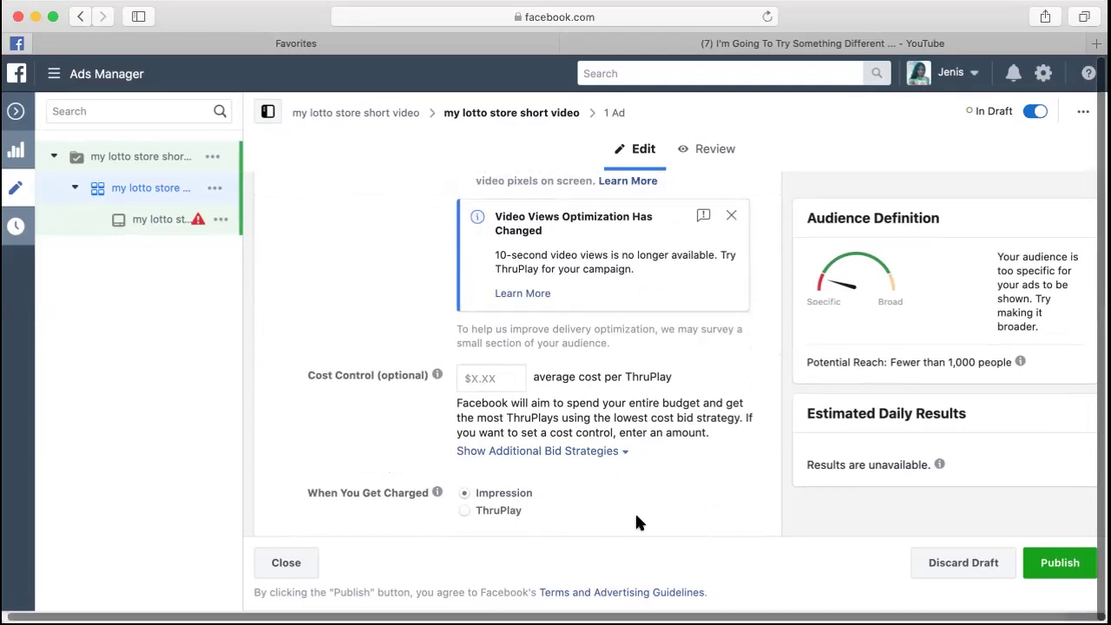
scroll(636, 520, "down", 1)
scroll(636, 515, "down", 1)
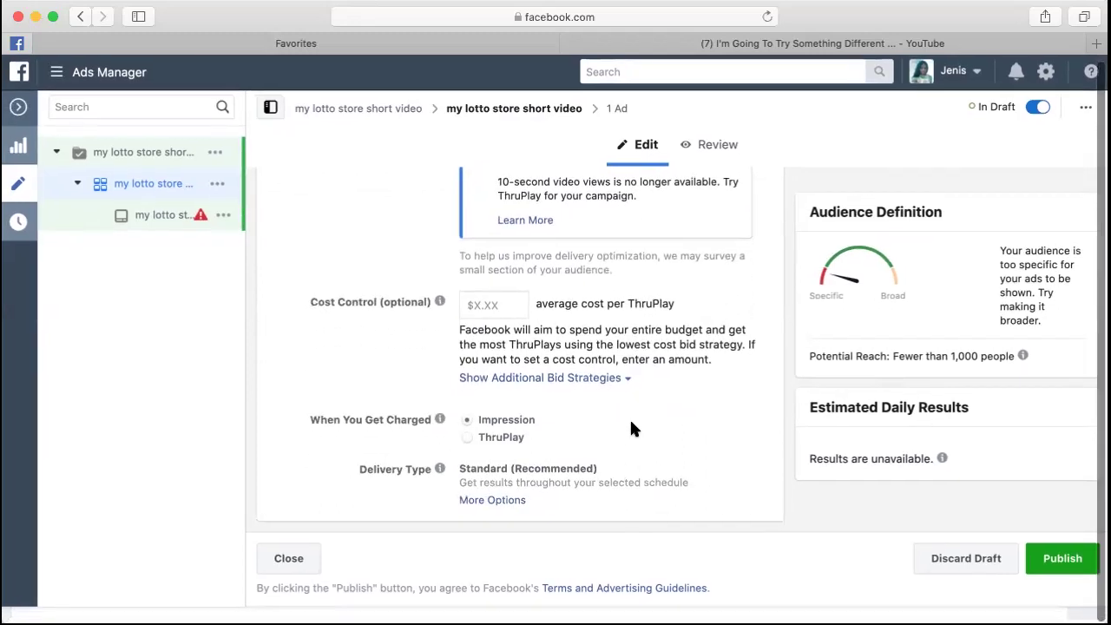
scroll(631, 428, "up", 4)
scroll(631, 425, "up", 10)
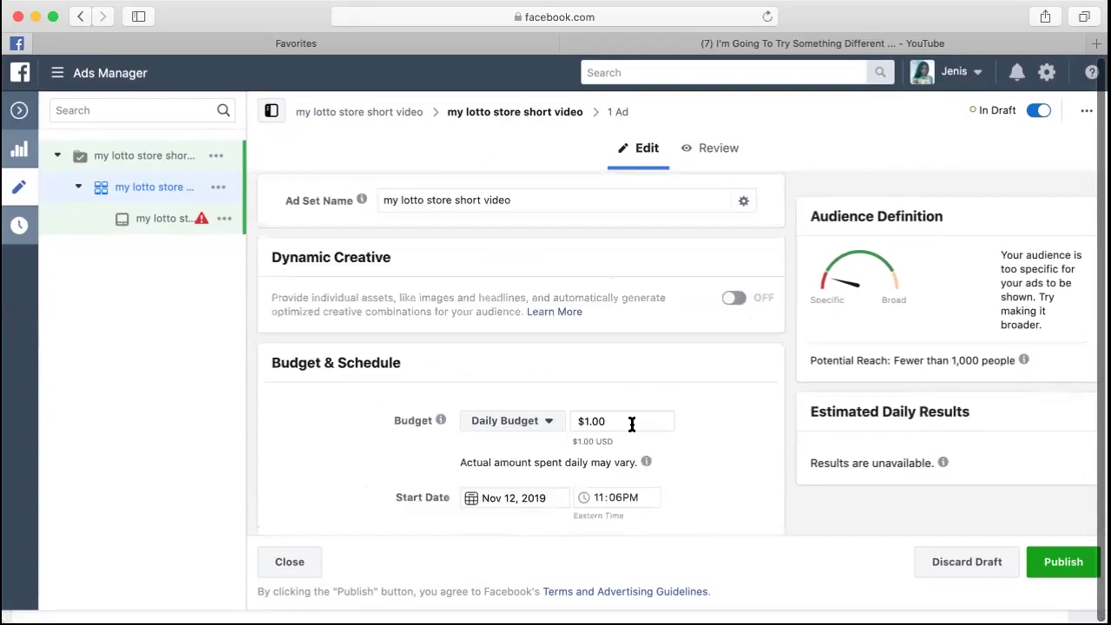
scroll(632, 423, "down", 10)
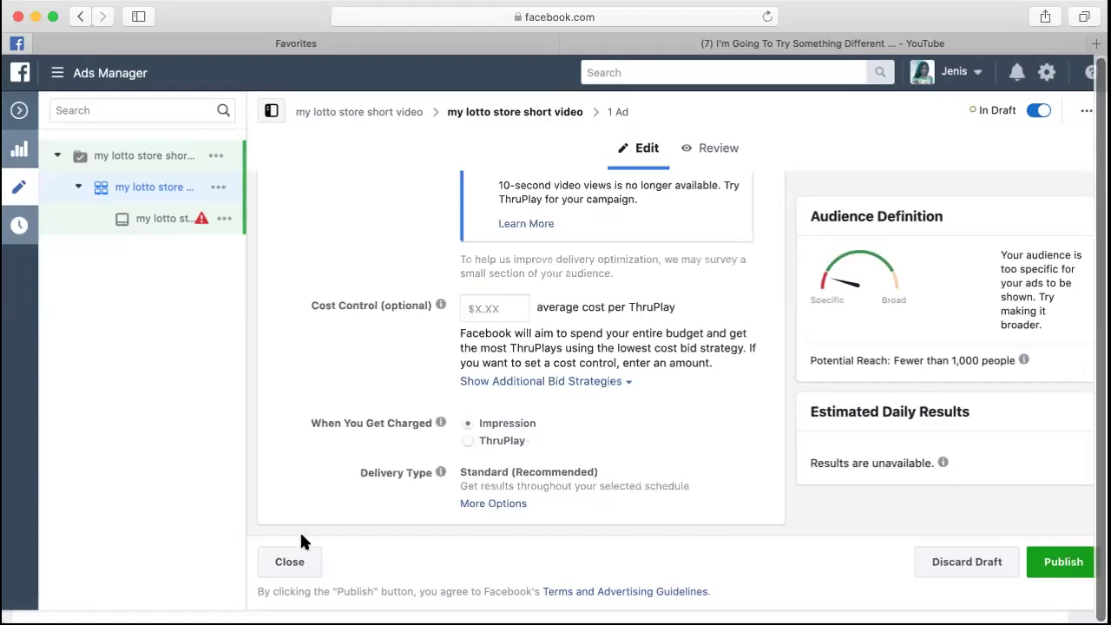
Close the ad set editor, open the "my lotto store short video" ad for editing and dismiss its error notice.
left_click(292, 563)
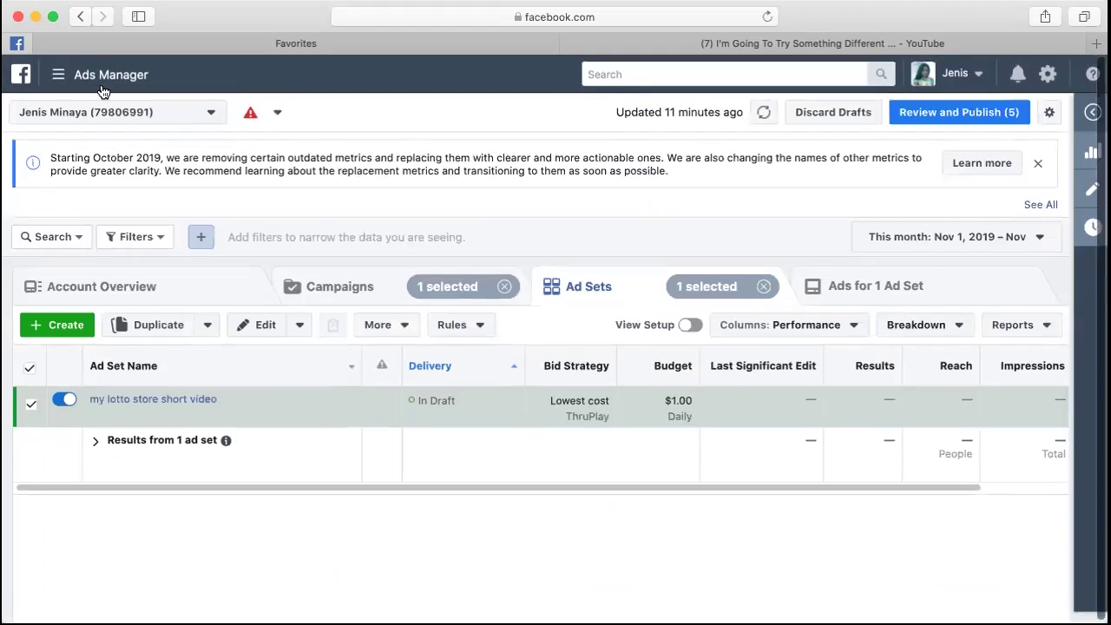
left_click(147, 397)
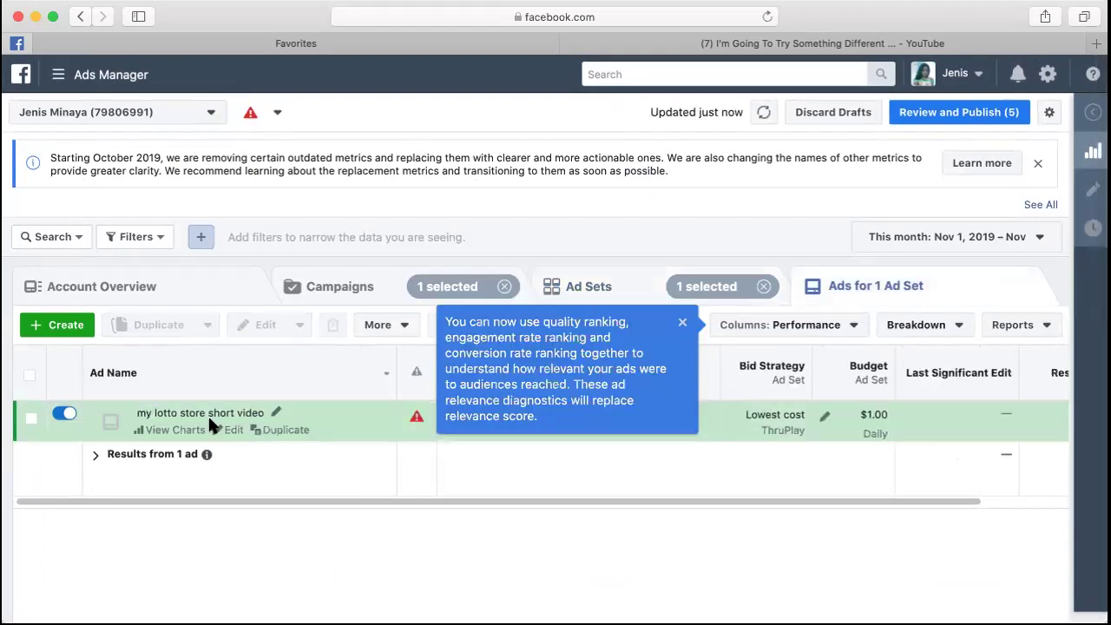
left_click(226, 431)
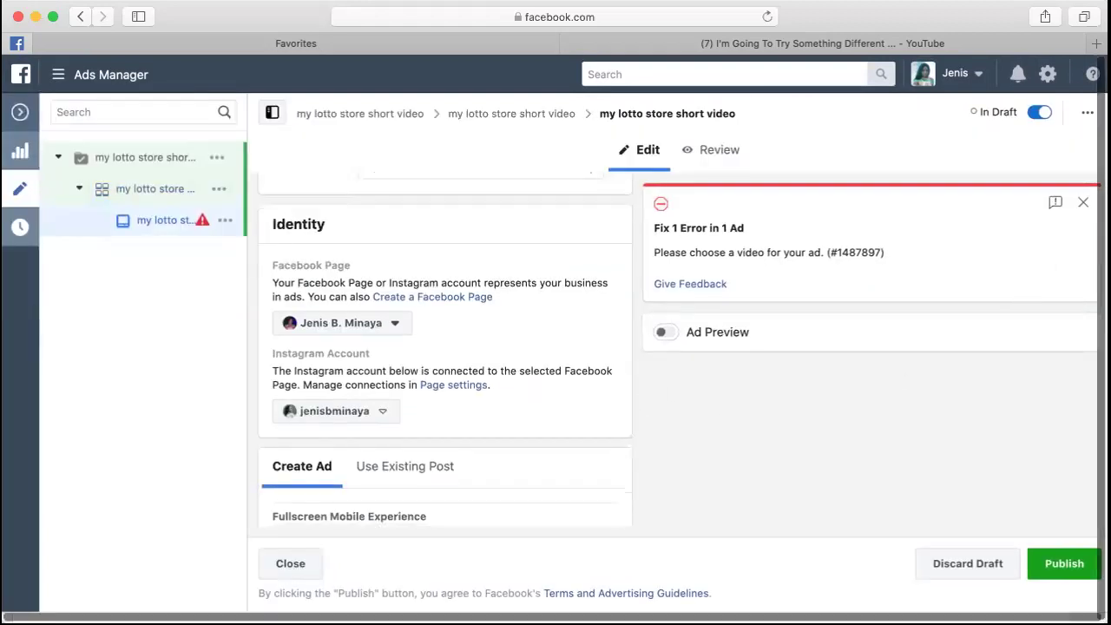
left_click(1081, 205)
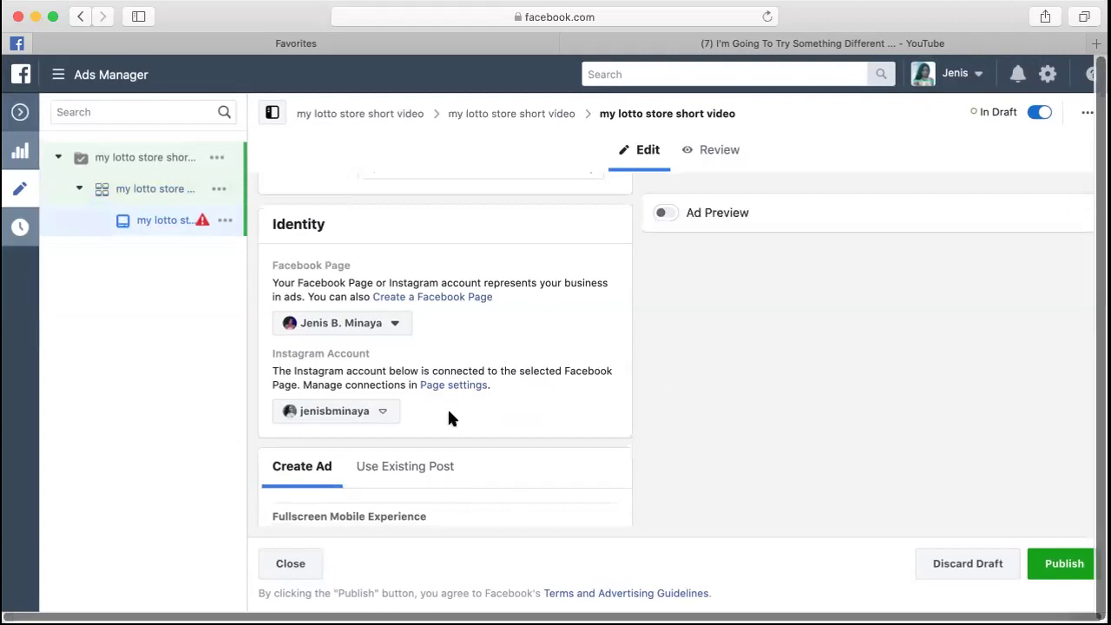
Review the ad's name, identity, fullscreen mobile experience, video template and media options.
scroll(449, 418, "down", 10)
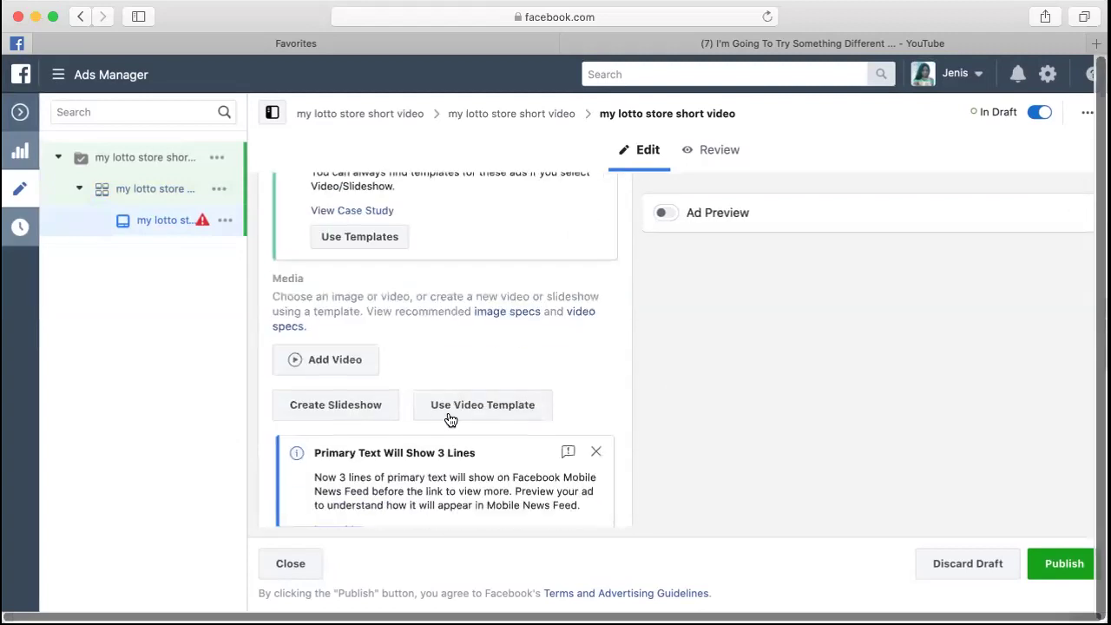
scroll(449, 418, "down", 2)
scroll(449, 415, "up", 10)
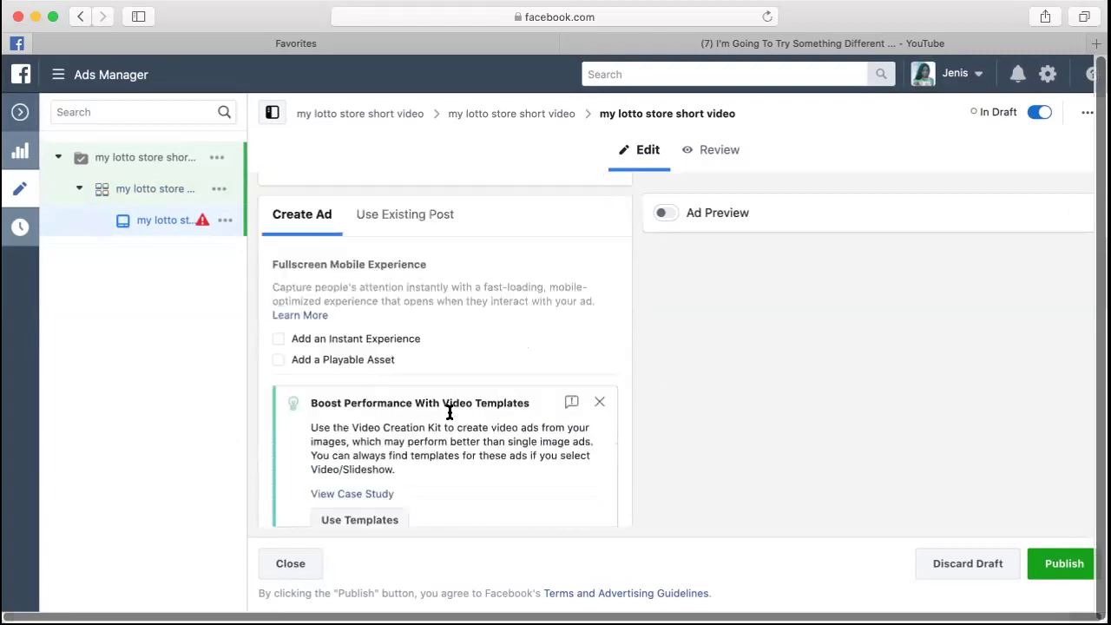
scroll(449, 412, "up", 2)
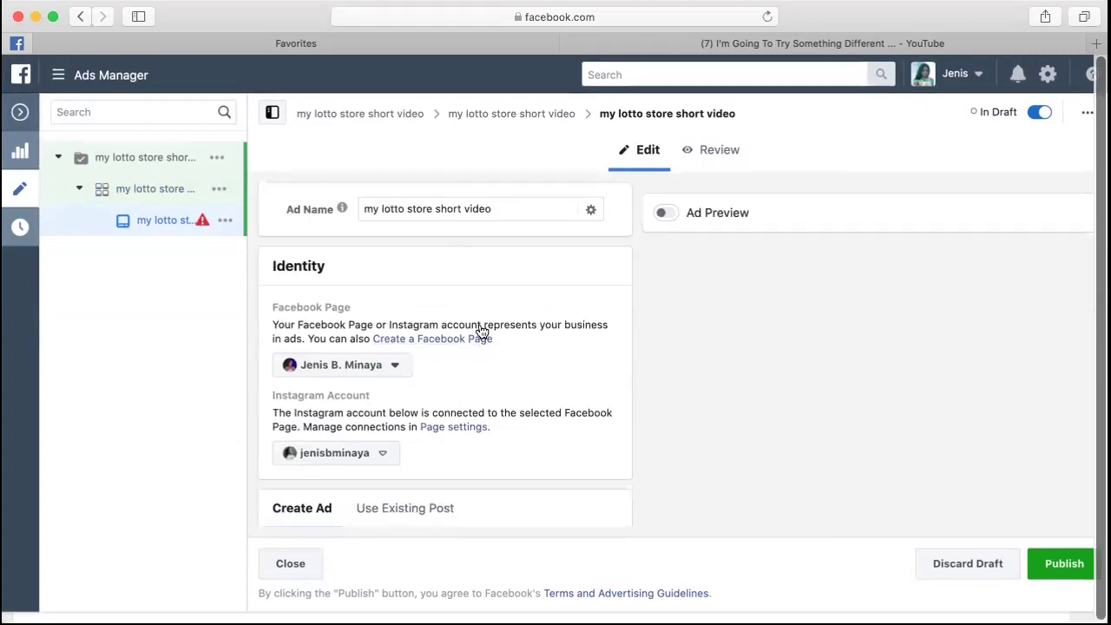
scroll(508, 391, "down", 4)
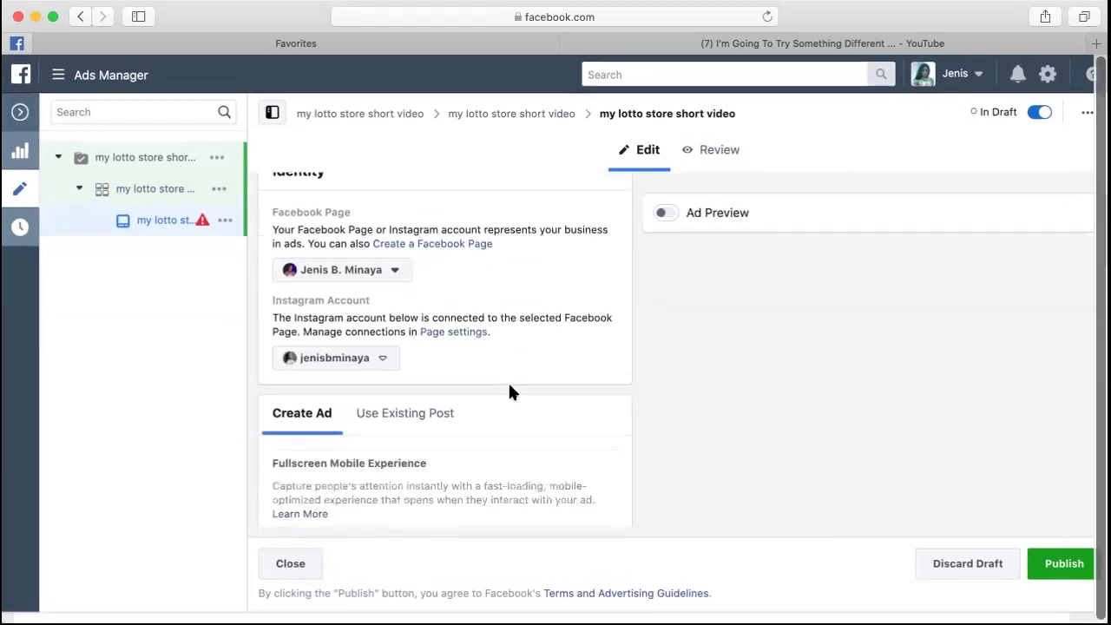
scroll(509, 391, "down", 1)
scroll(509, 390, "down", 2)
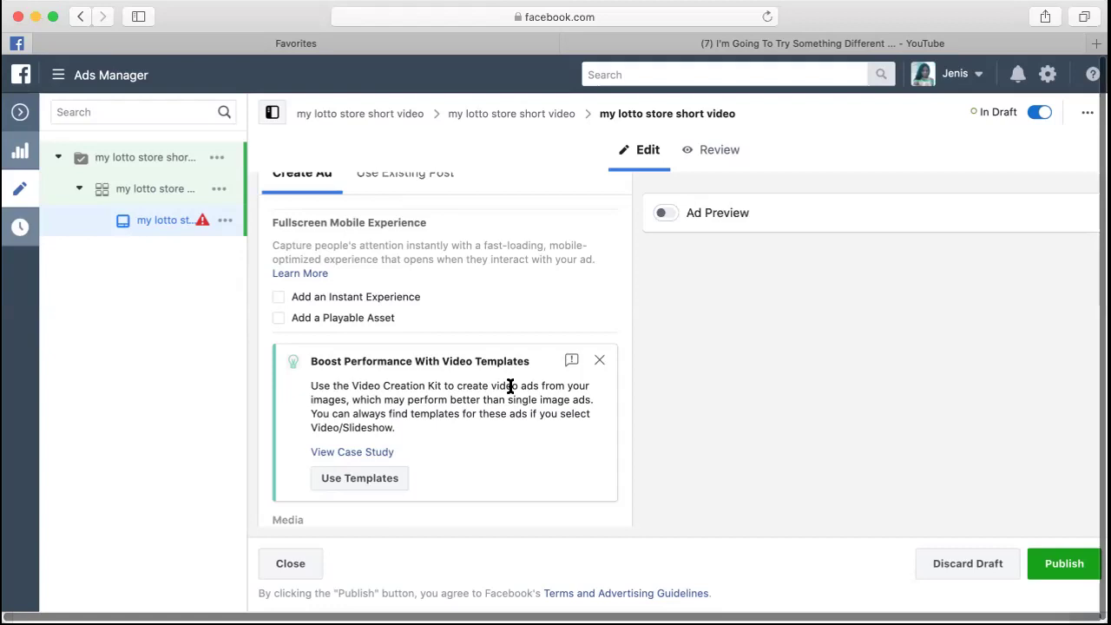
scroll(510, 390, "down", 5)
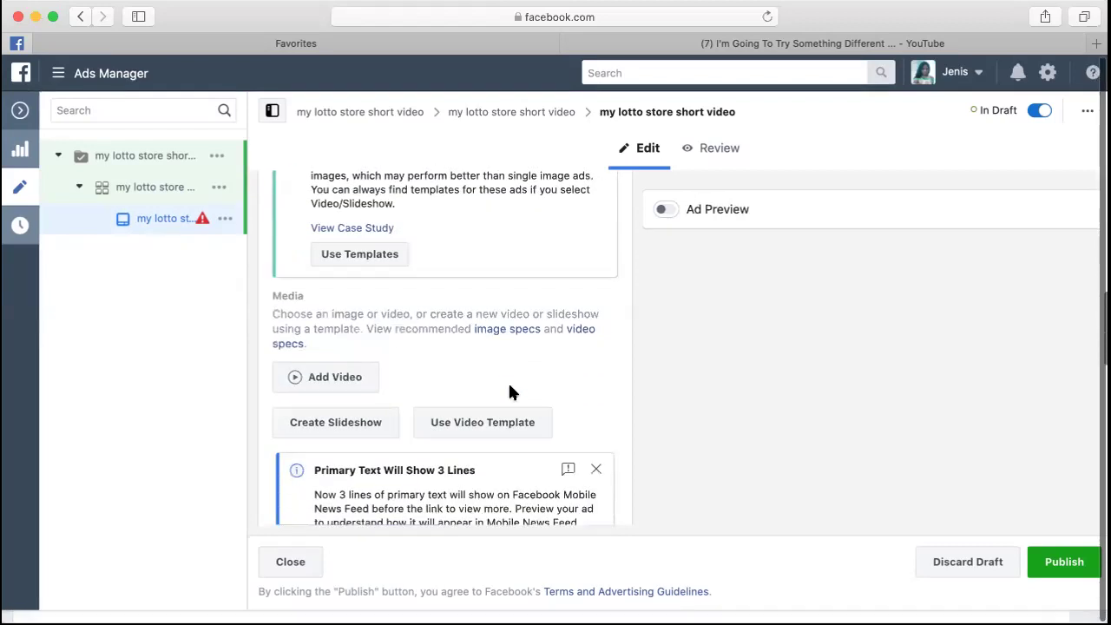
Upload the video "MyLotteryStore Call October 19th 10am CST.mp4" as the ad's media.
scroll(509, 392, "down", 2)
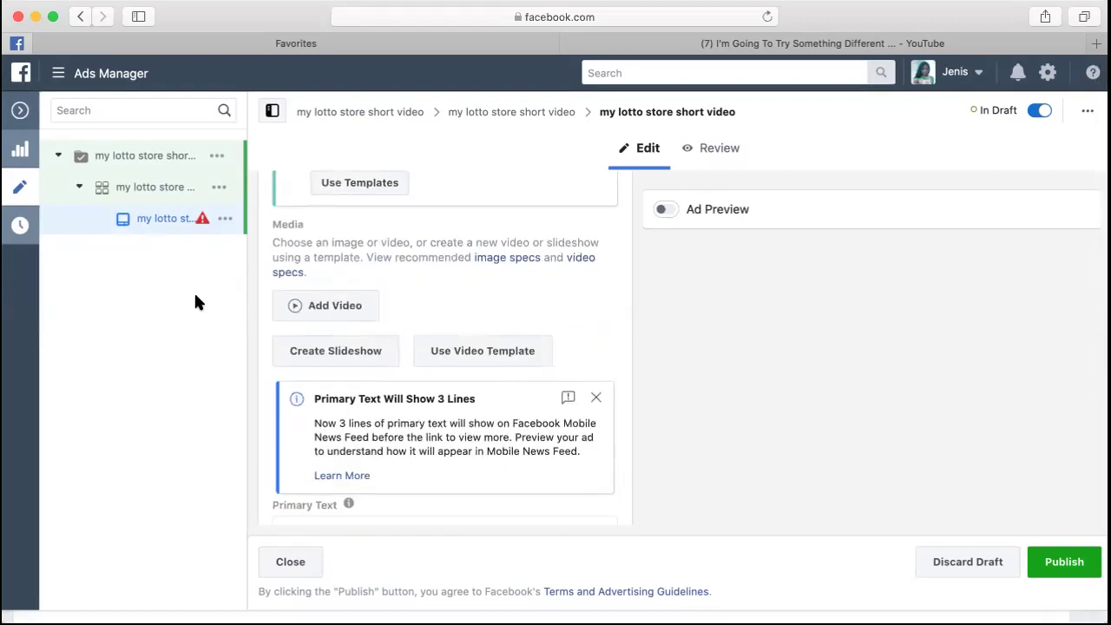
left_click(339, 307)
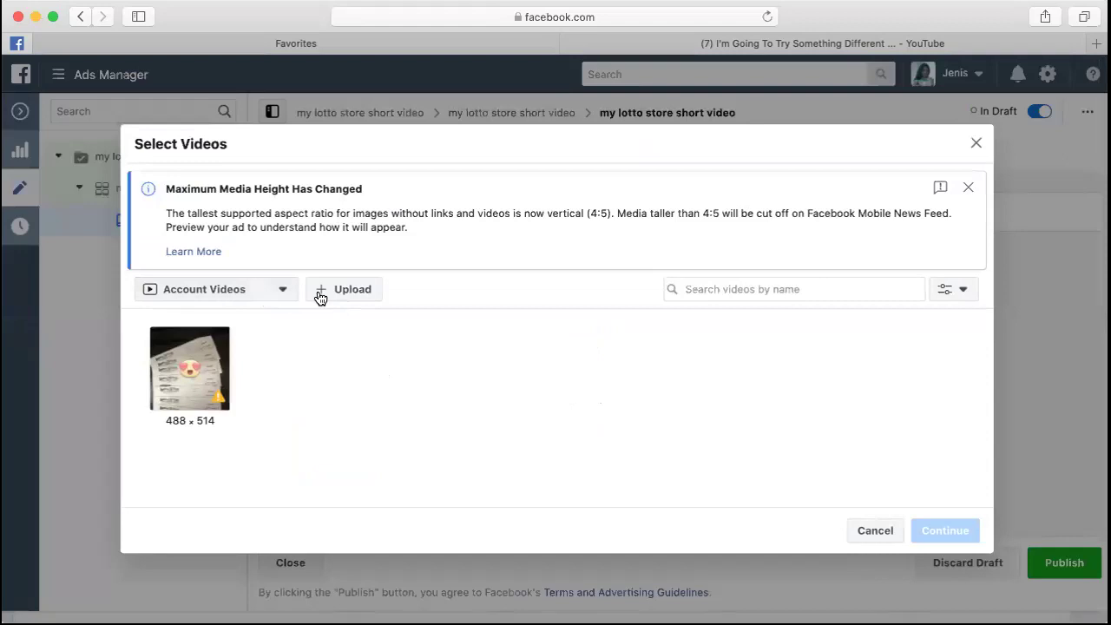
left_click(356, 296)
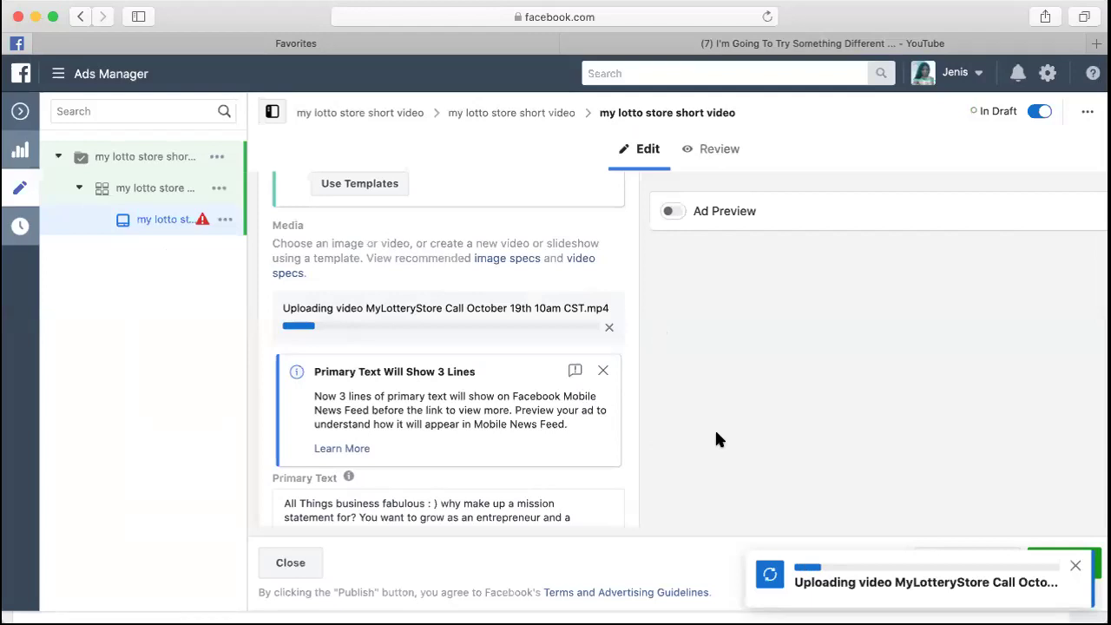
Review the ad's primary text, website URL, Stories customization, language and tracking options.
scroll(727, 434, "down", 2)
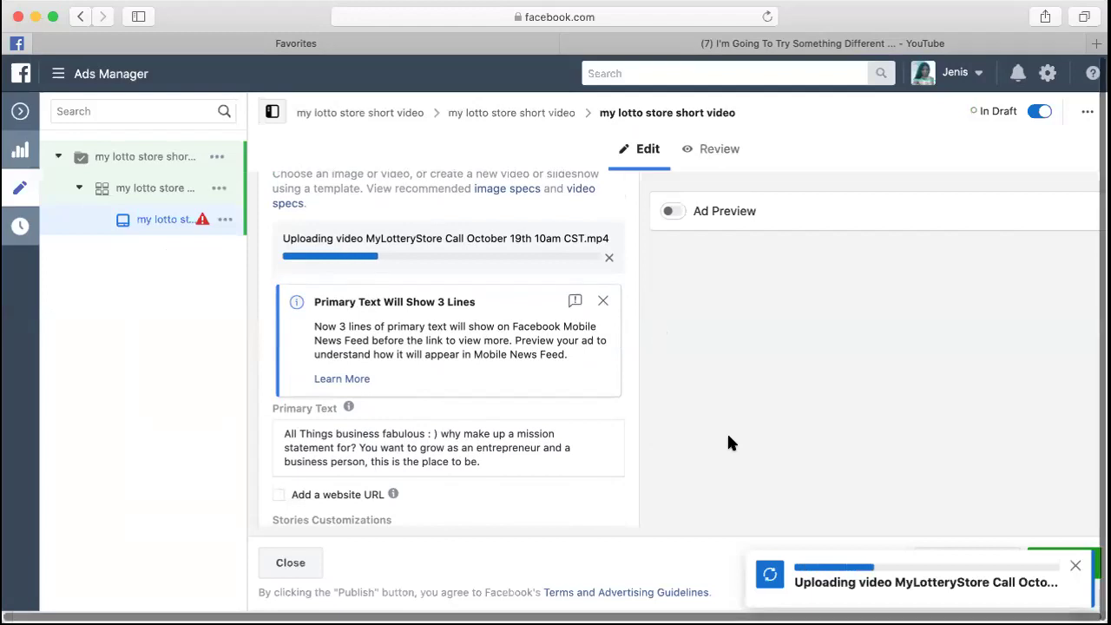
scroll(728, 438, "down", 1)
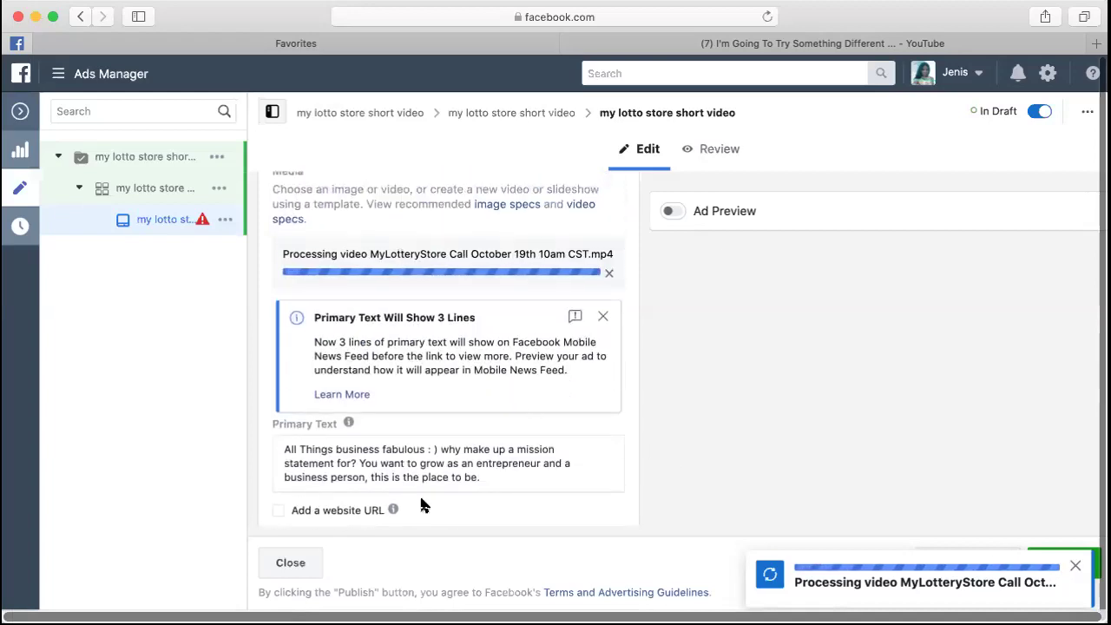
scroll(484, 463, "down", 5)
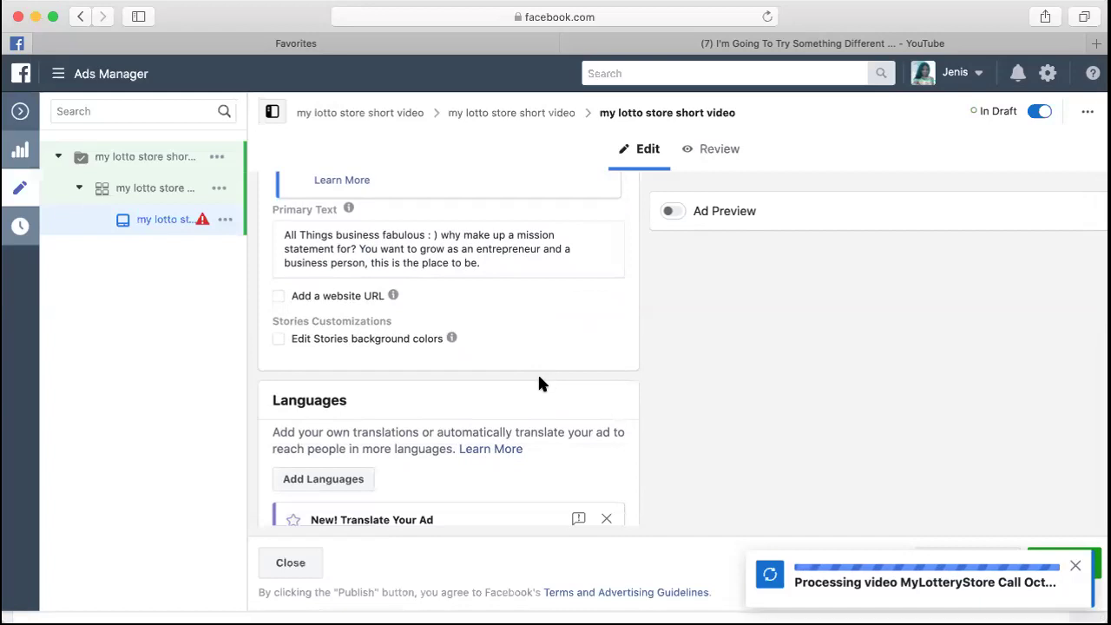
scroll(539, 382, "down", 3)
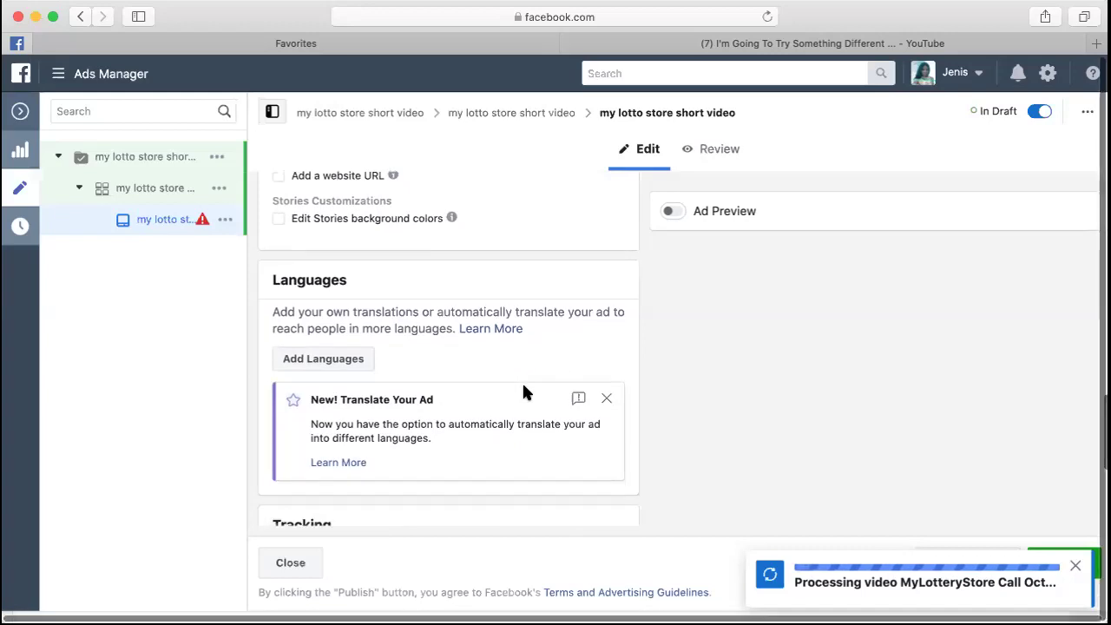
scroll(523, 387, "down", 1)
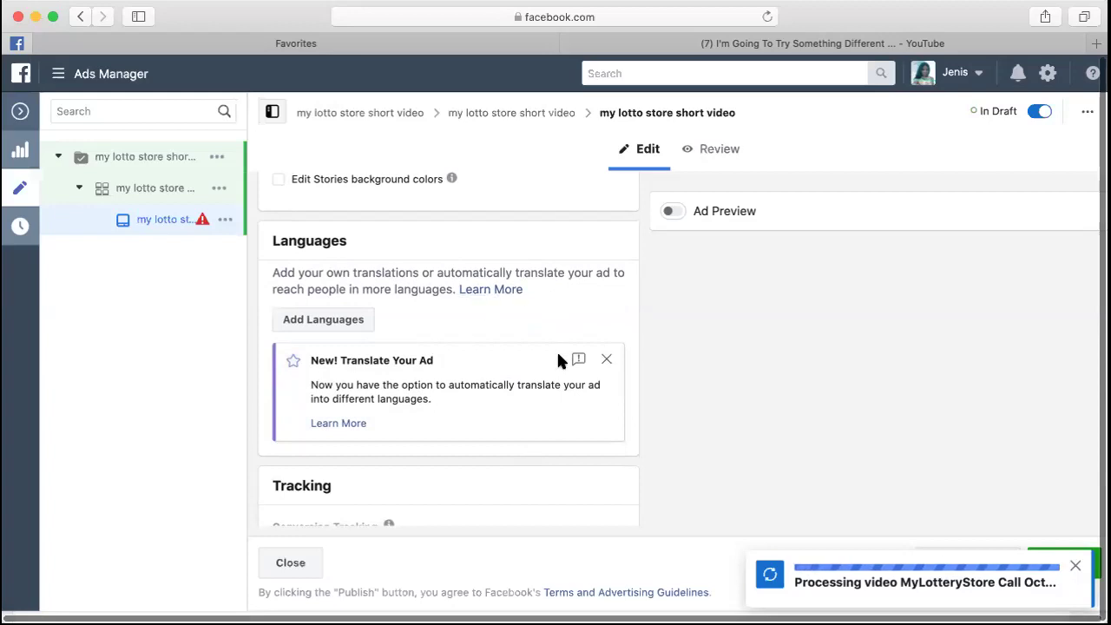
scroll(467, 425, "down", 1)
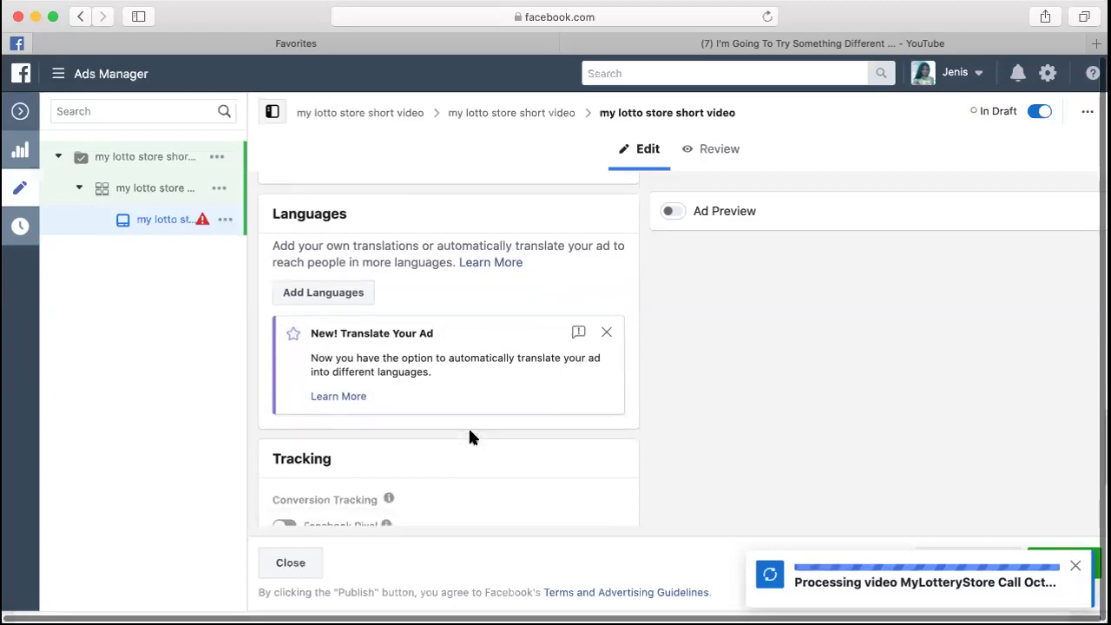
scroll(469, 429, "down", 2)
scroll(469, 430, "up", 5)
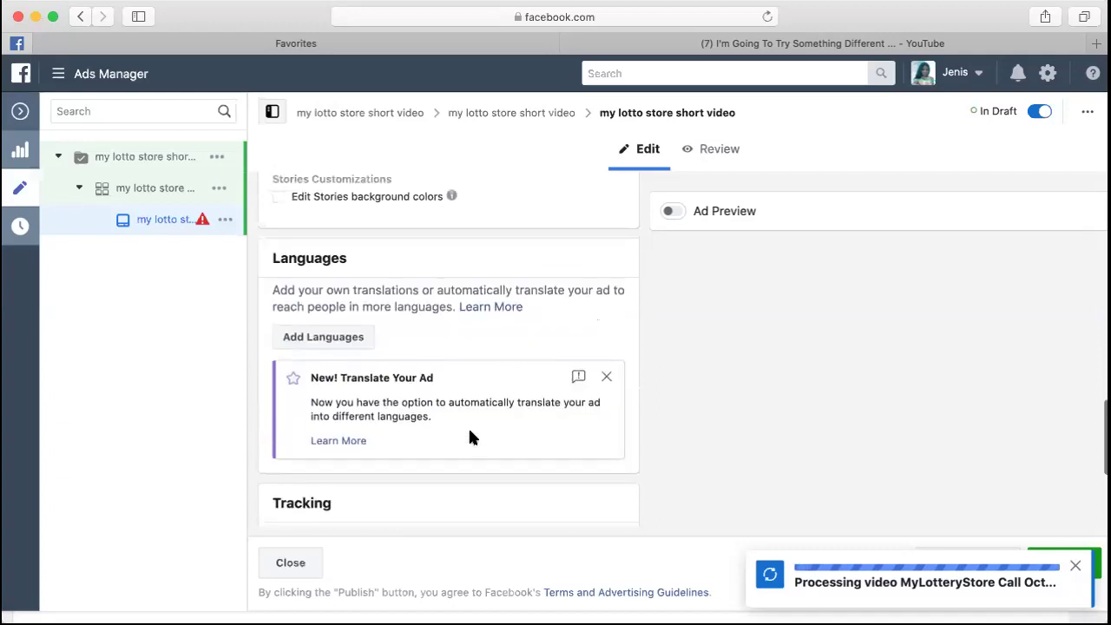
scroll(469, 437, "up", 2)
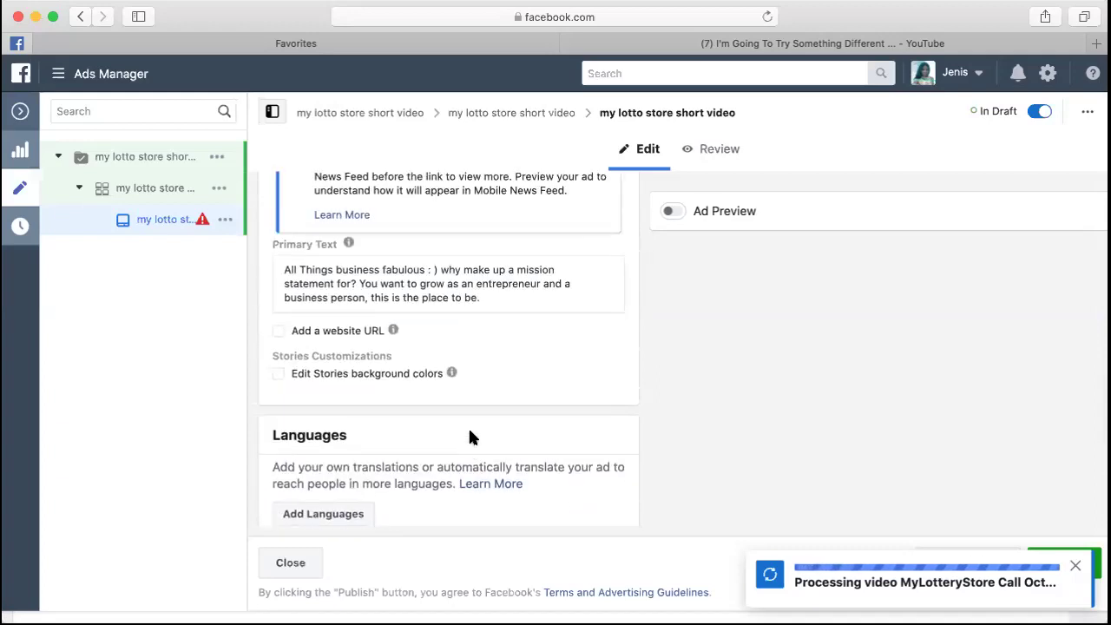
Open the ad's language management for adding translations.
scroll(470, 434, "down", 3)
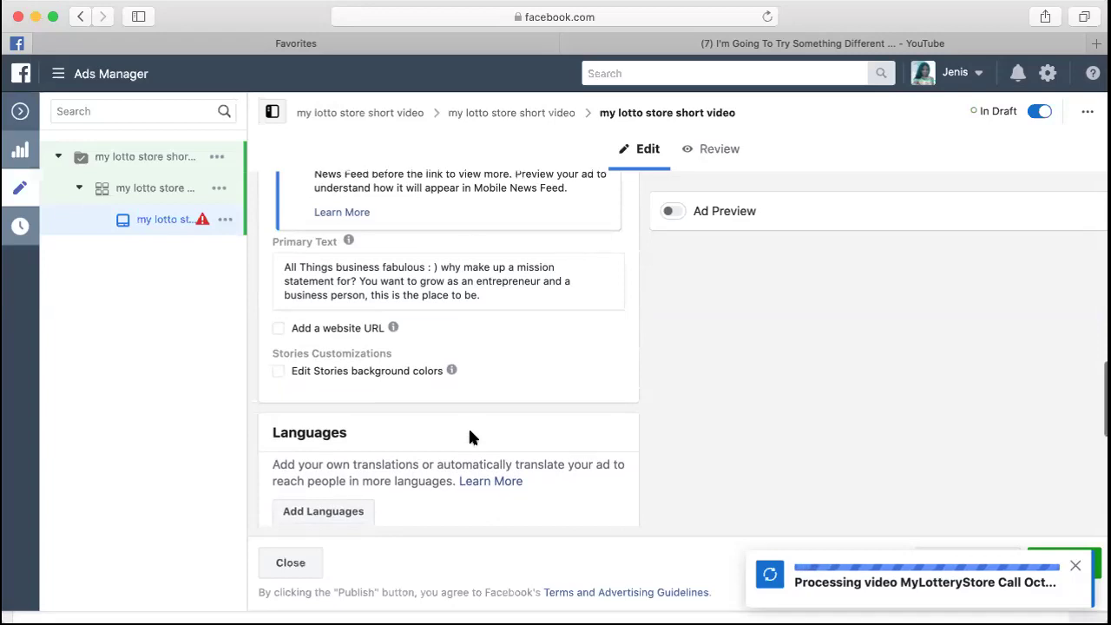
scroll(510, 433, "up", 1)
scroll(509, 450, "down", 3)
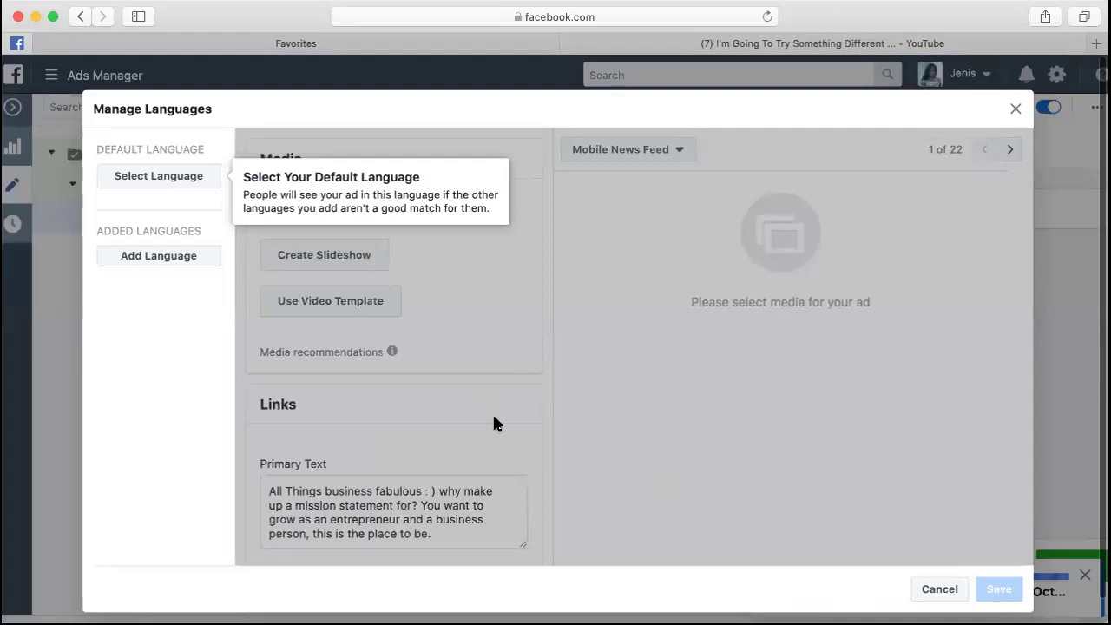
Set the ad's default language to Catalan.
left_click(174, 178)
scroll(180, 294, "down", 3)
scroll(179, 293, "down", 5)
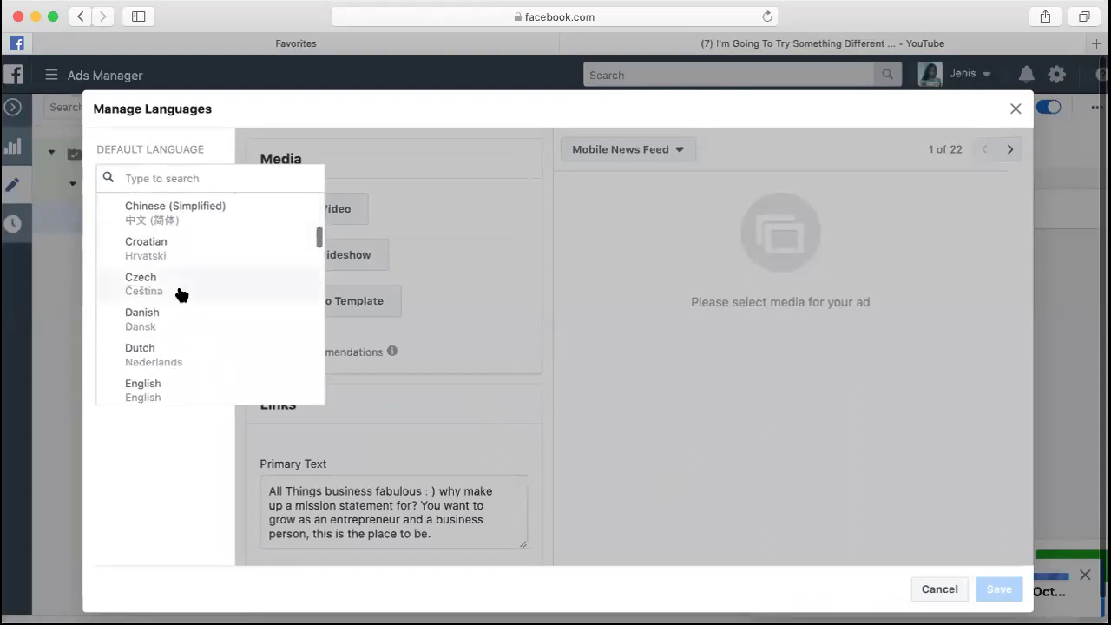
scroll(180, 293, "up", 1)
left_click(181, 201)
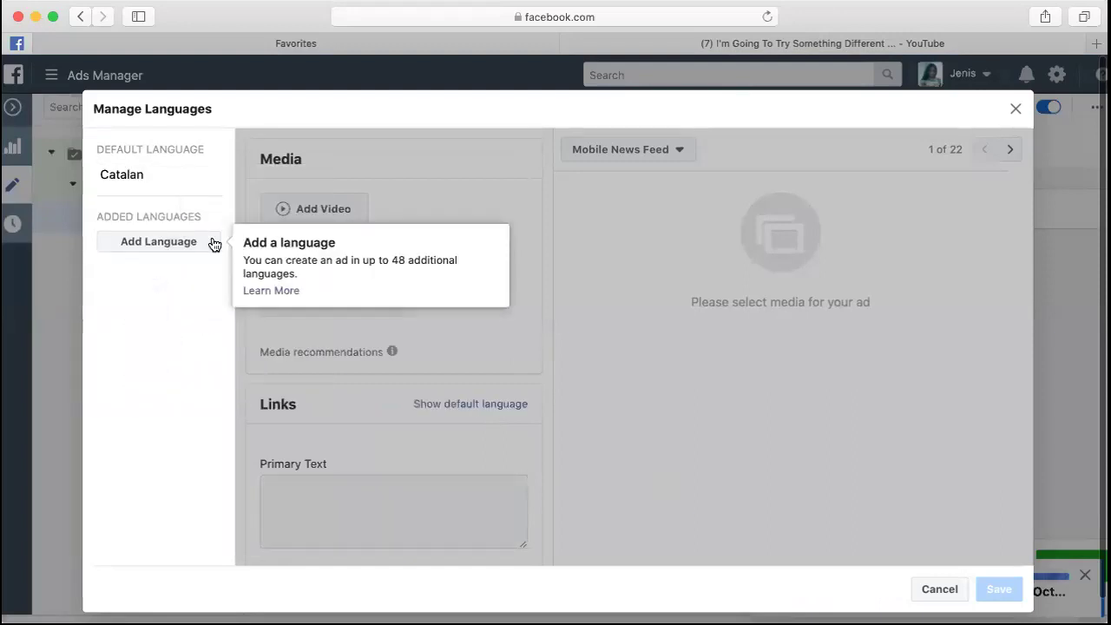
Change the ad's default language to Chinese (Simplified).
left_click(217, 175)
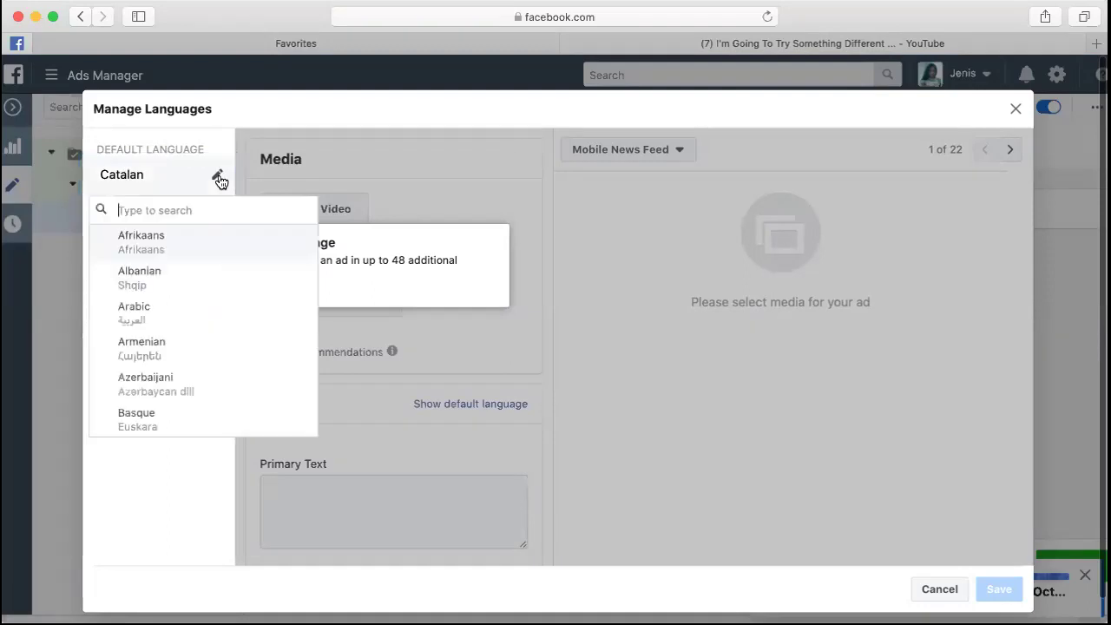
scroll(164, 411, "down", 7)
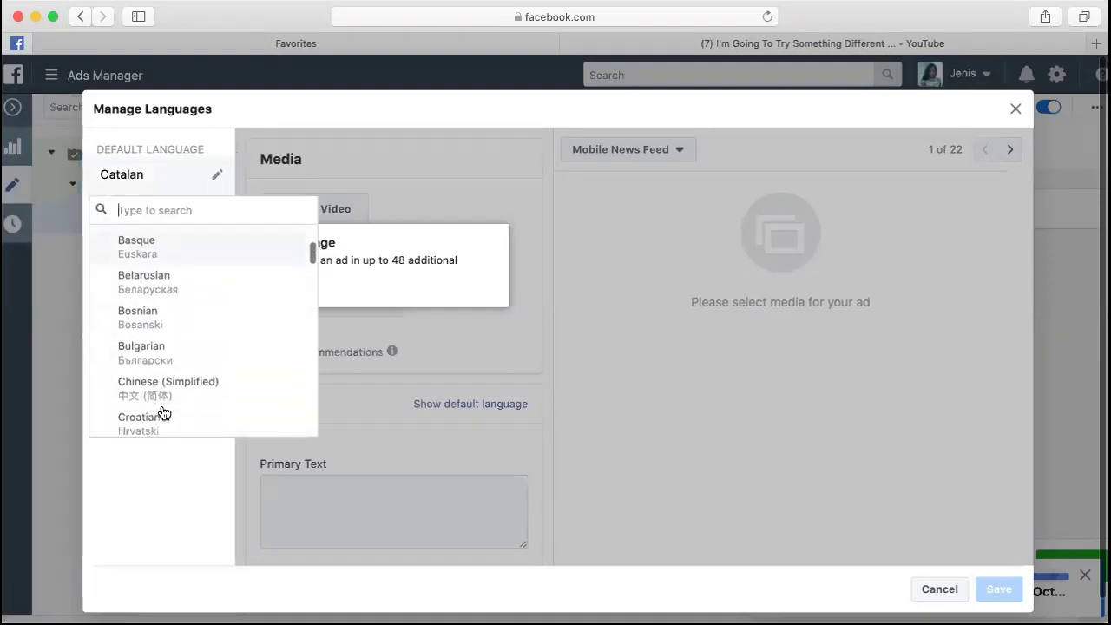
left_click(178, 275)
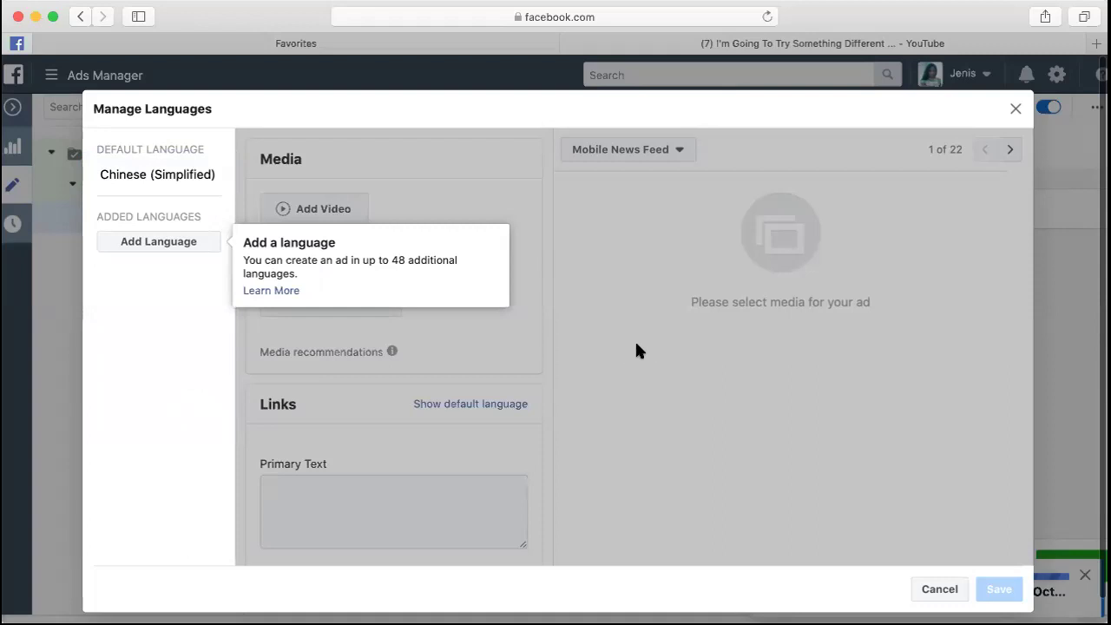
Add English as an additional language for the ad.
right_click(203, 243)
left_click(166, 298)
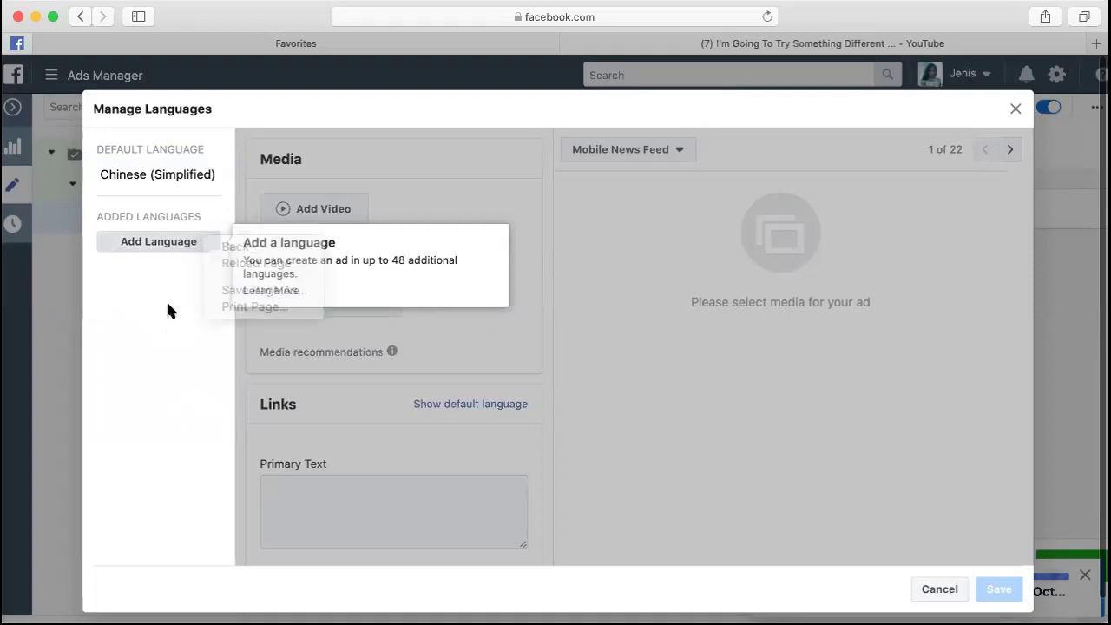
left_click(164, 241)
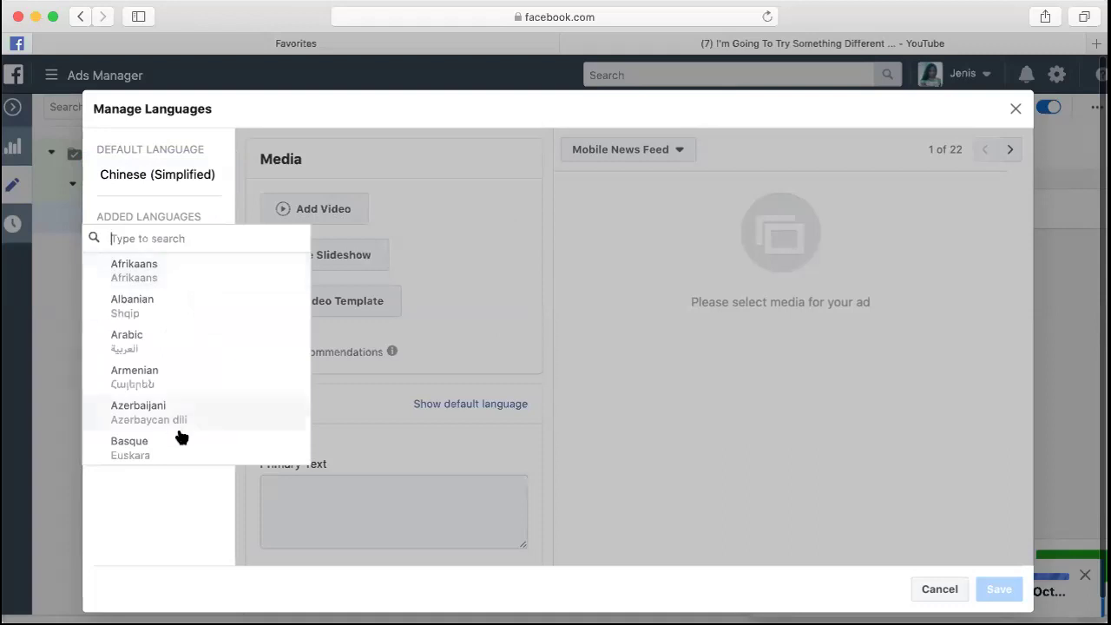
scroll(185, 408, "down", 3)
scroll(186, 409, "down", 2)
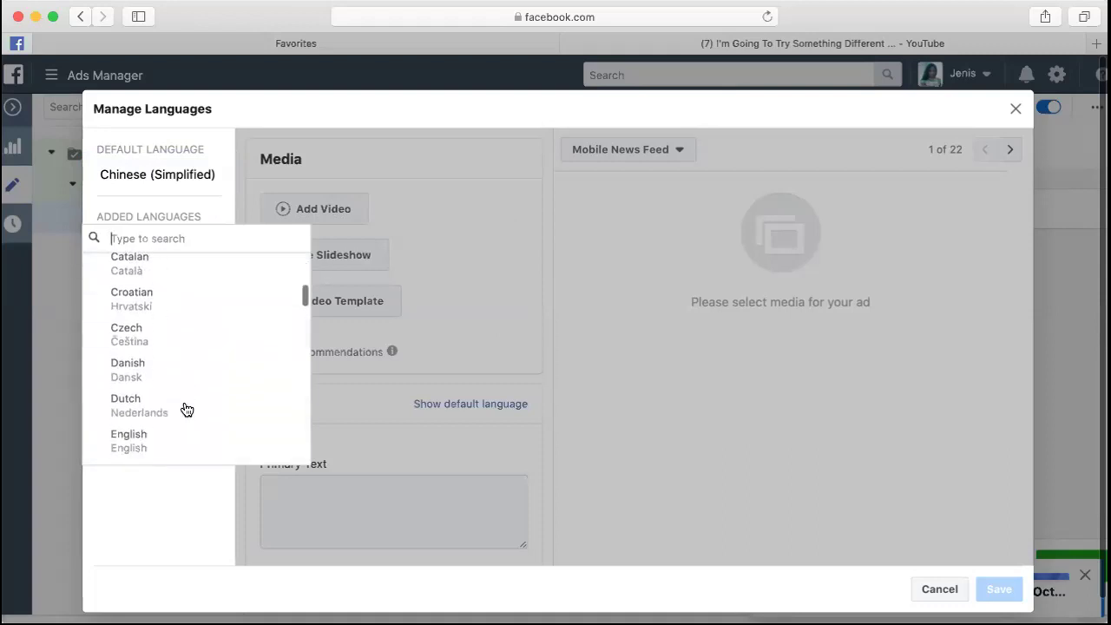
scroll(187, 409, "down", 2)
scroll(186, 409, "down", 1)
scroll(187, 409, "up", 5)
scroll(186, 408, "up", 2)
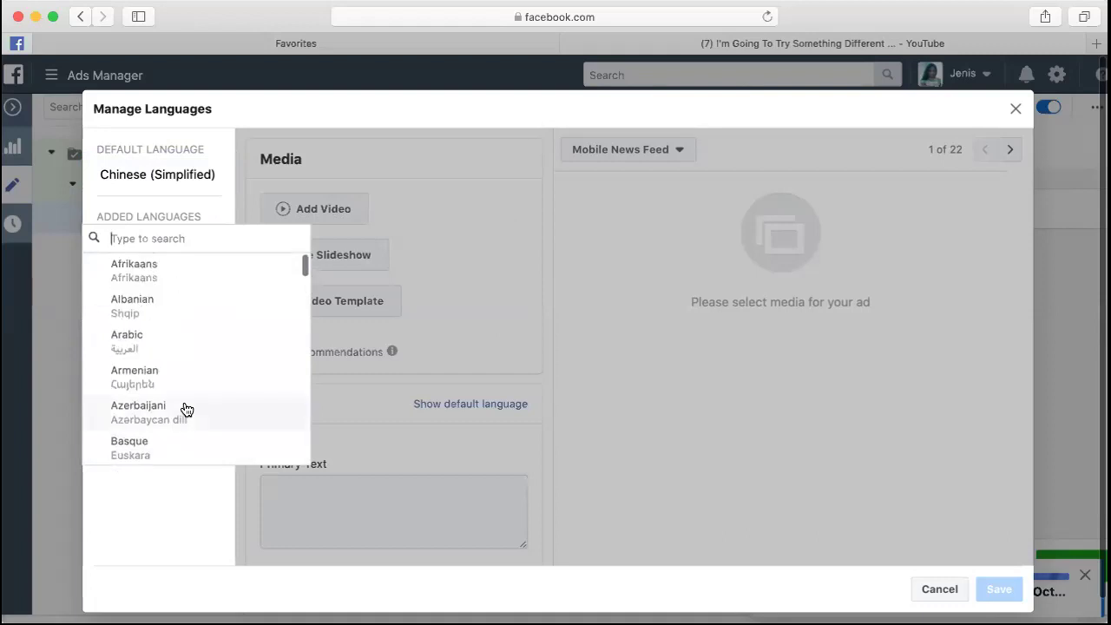
scroll(186, 408, "down", 6)
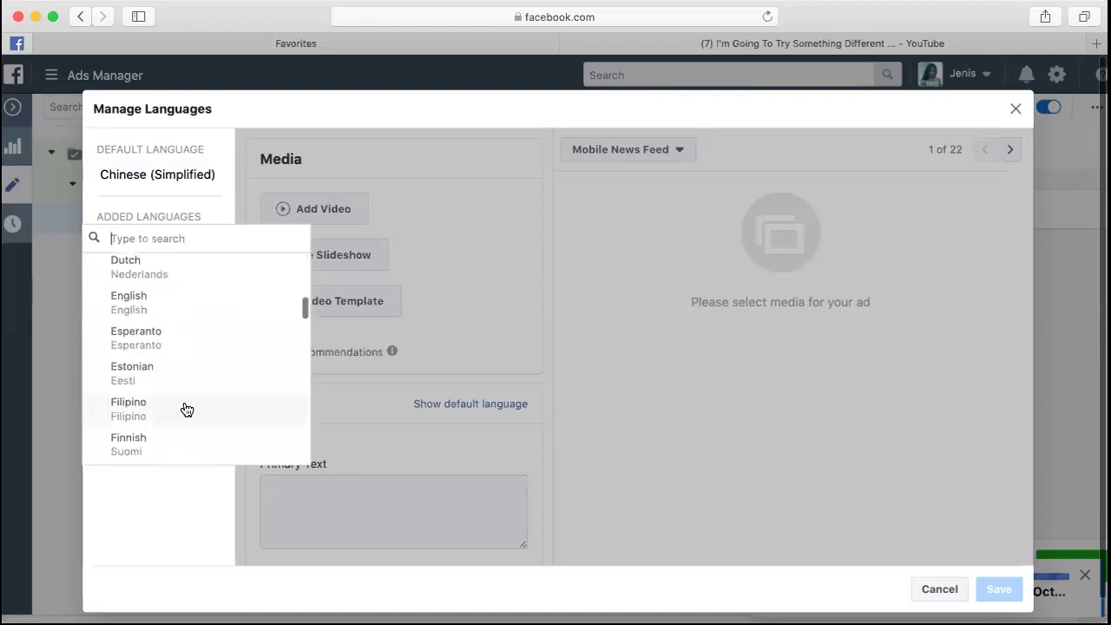
scroll(196, 385, "down", 1)
scroll(196, 385, "up", 2)
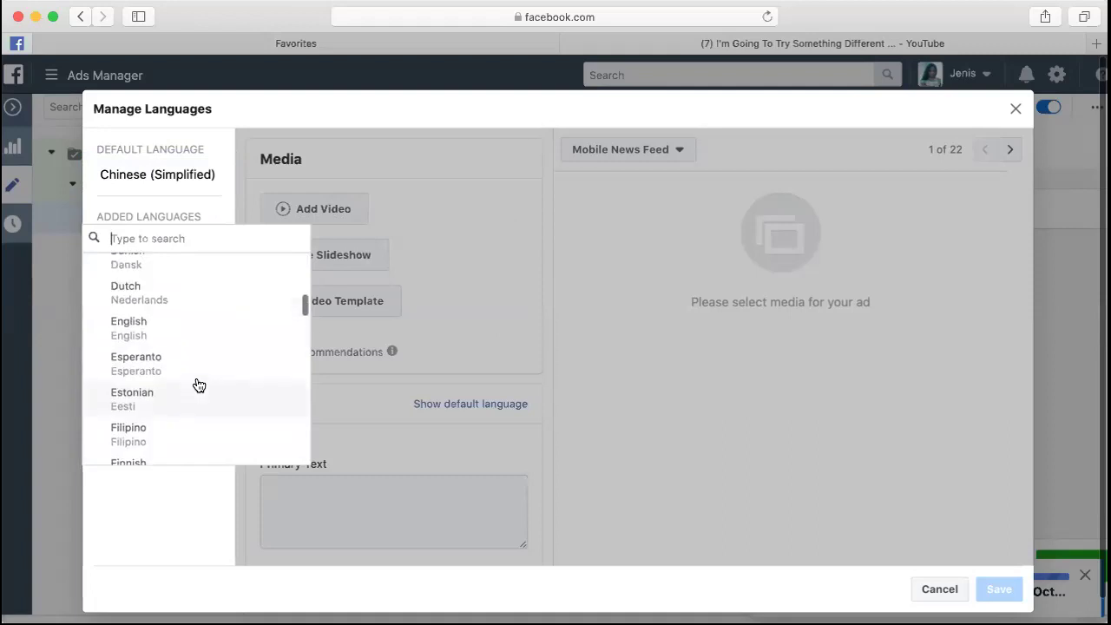
left_click(143, 329)
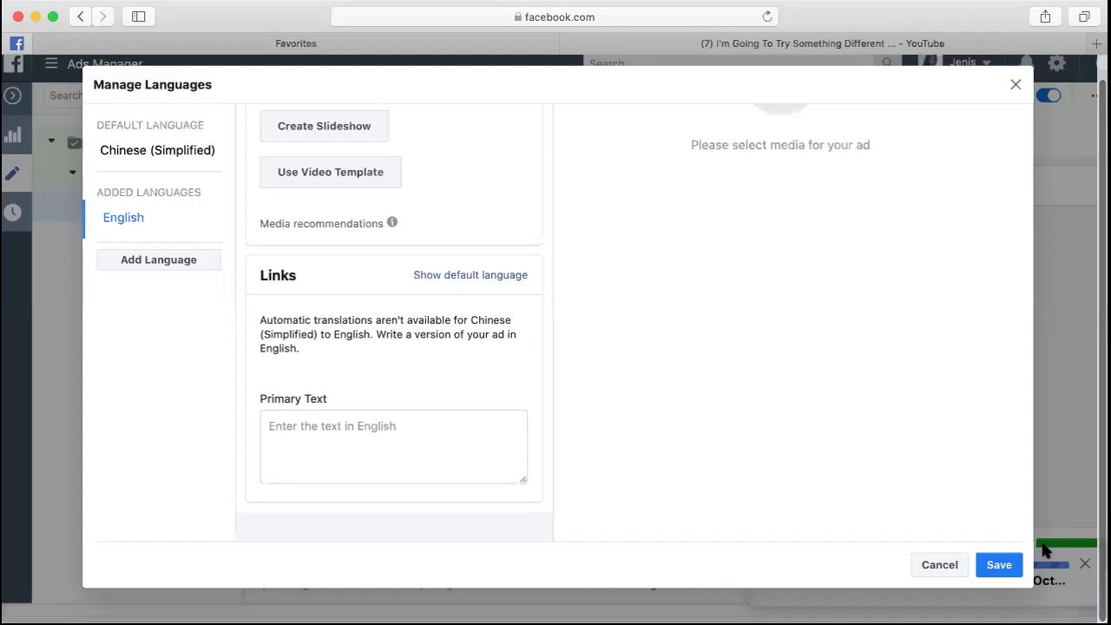
Enter the English primary text "My Lottery store is the first online digital US lottery playing site.".
left_click(431, 444)
type("My Lottery")
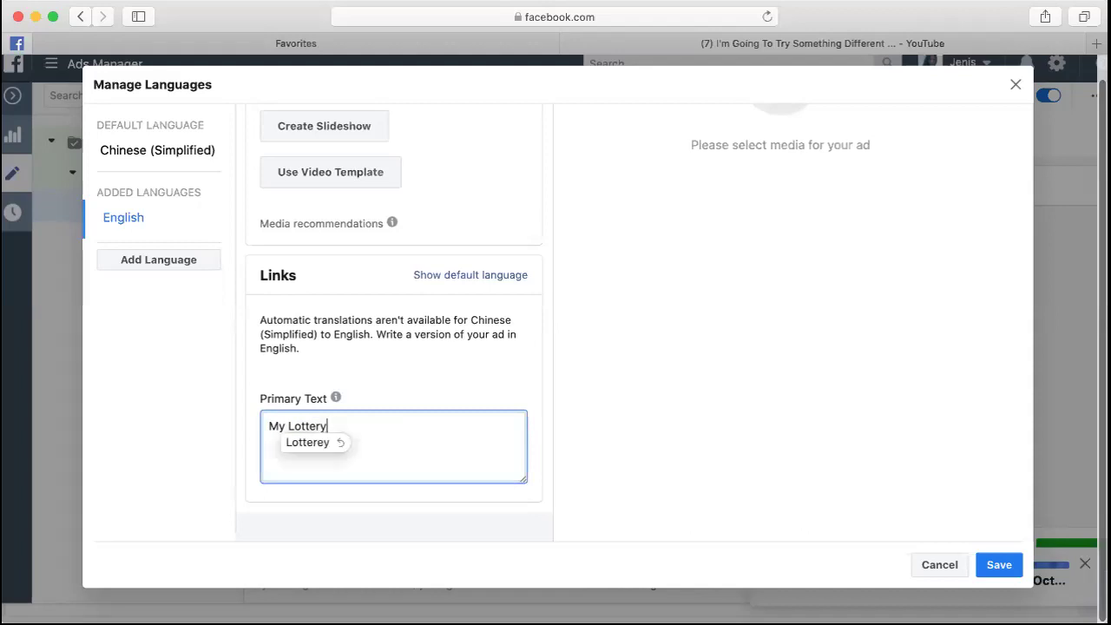
type(" store is the first online ")
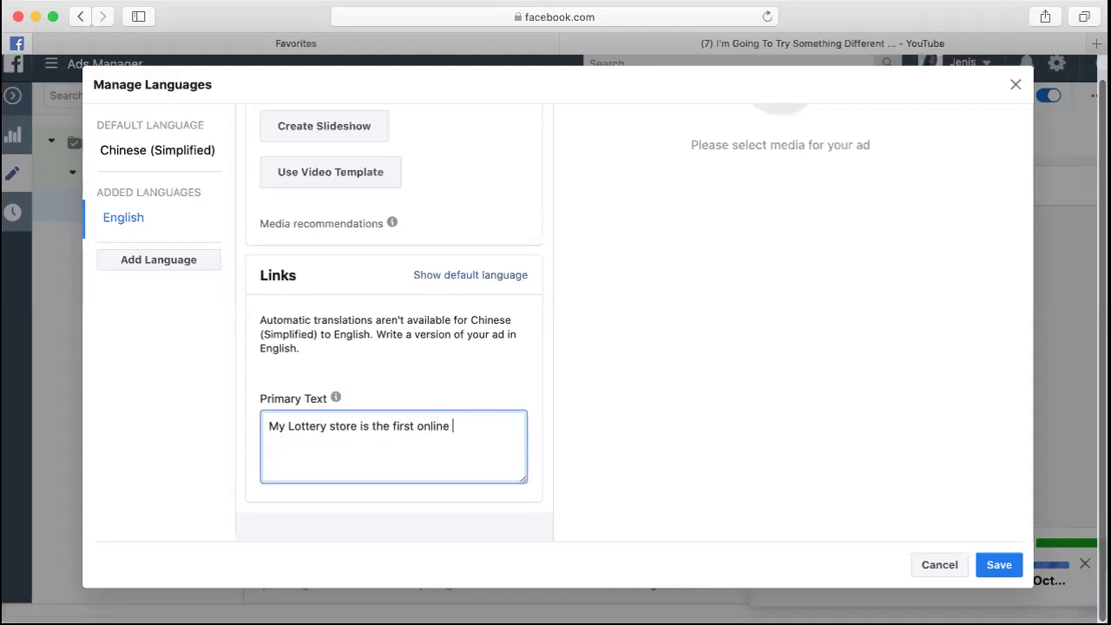
type("digital US lottery playing site.")
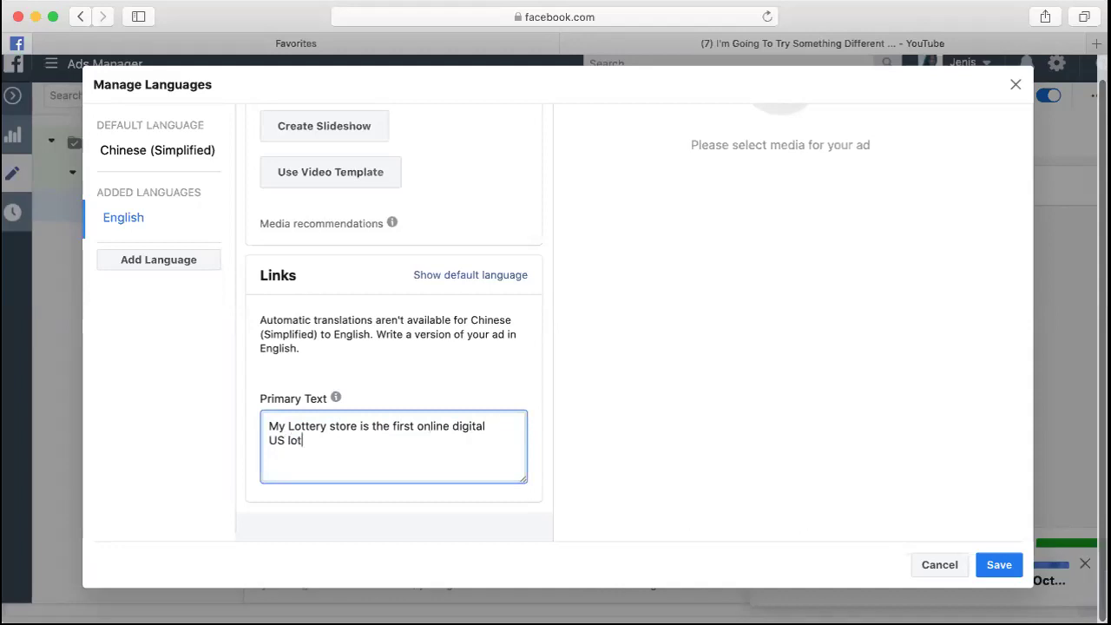
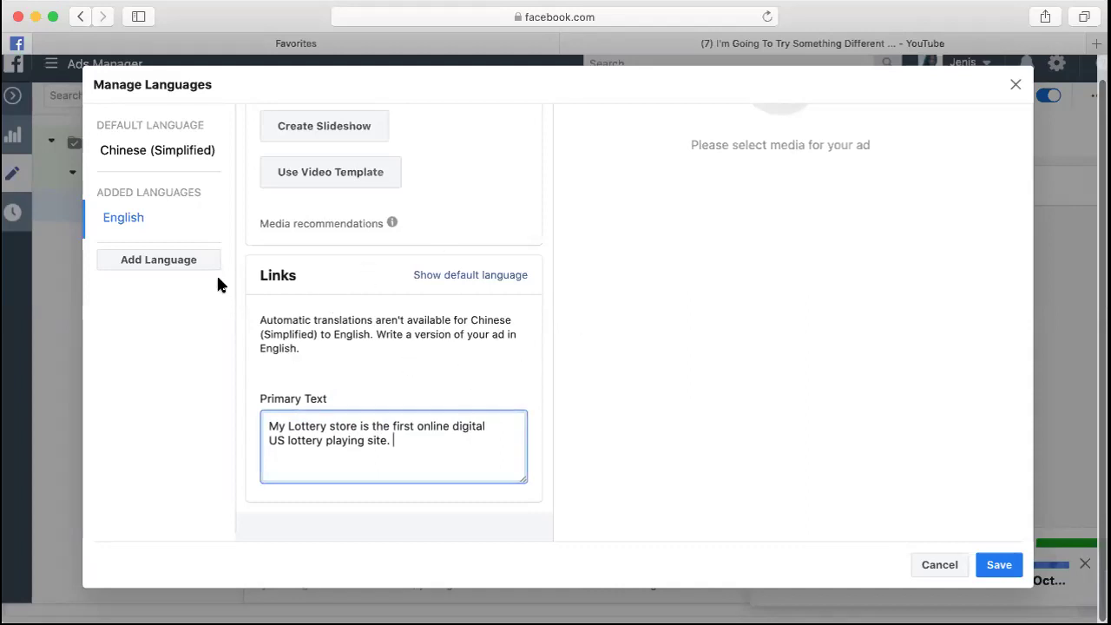
Show the default Chinese (Simplified) version and look through the languages available as the default, leaving the selection as it is.
left_click(207, 151)
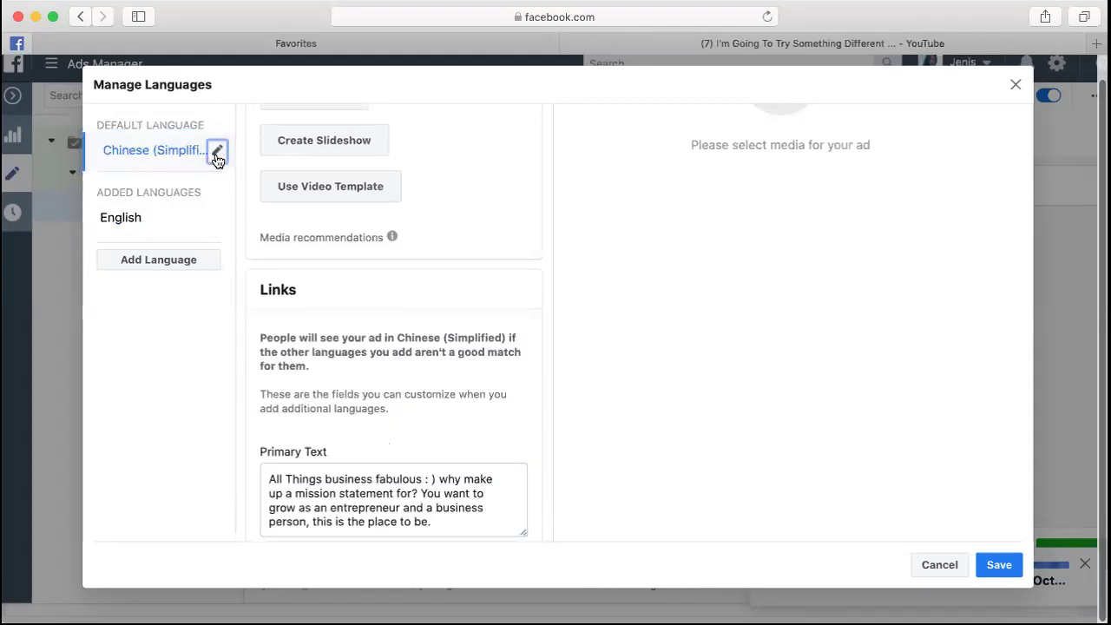
left_click(217, 153)
scroll(222, 358, "down", 10)
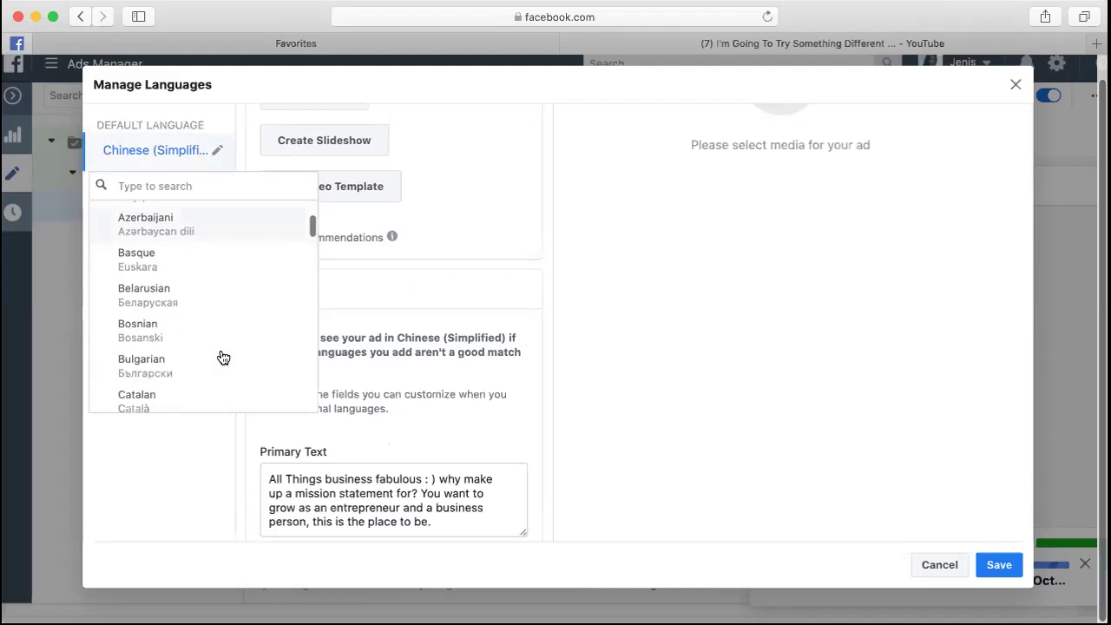
scroll(222, 358, "down", 5)
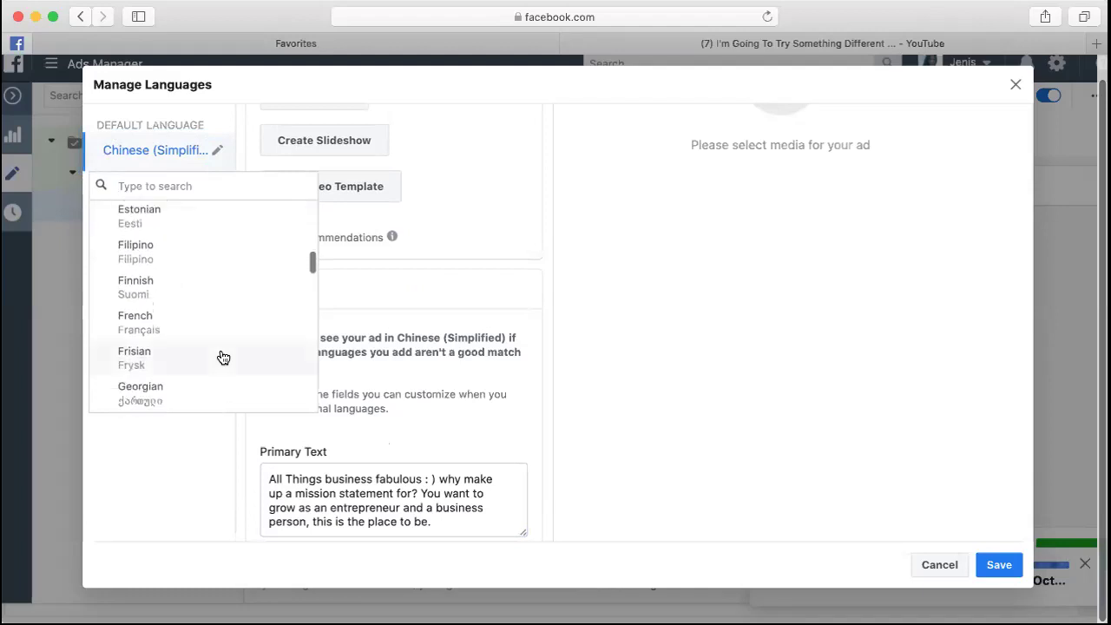
scroll(223, 358, "down", 6)
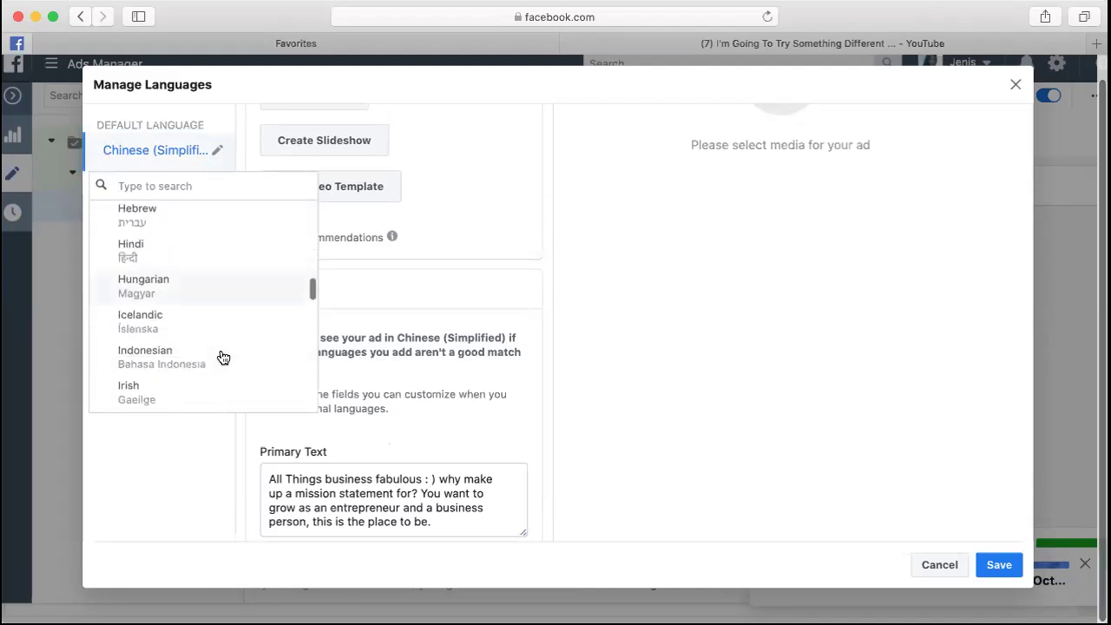
scroll(222, 358, "down", 3)
scroll(222, 358, "up", 10)
scroll(222, 358, "up", 3)
scroll(222, 358, "down", 3)
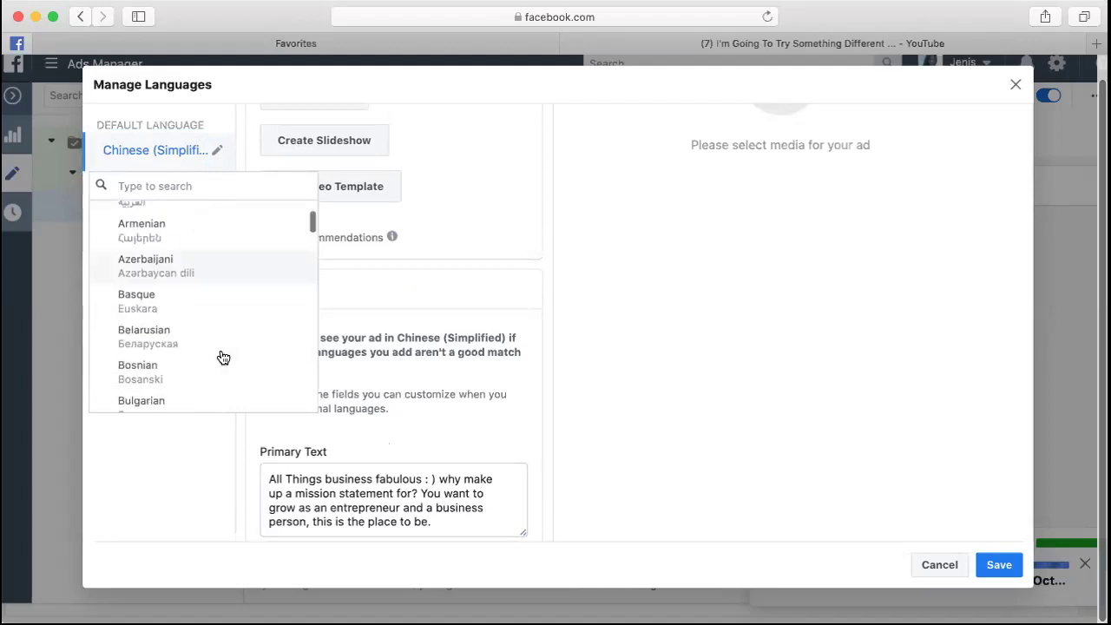
scroll(223, 357, "down", 4)
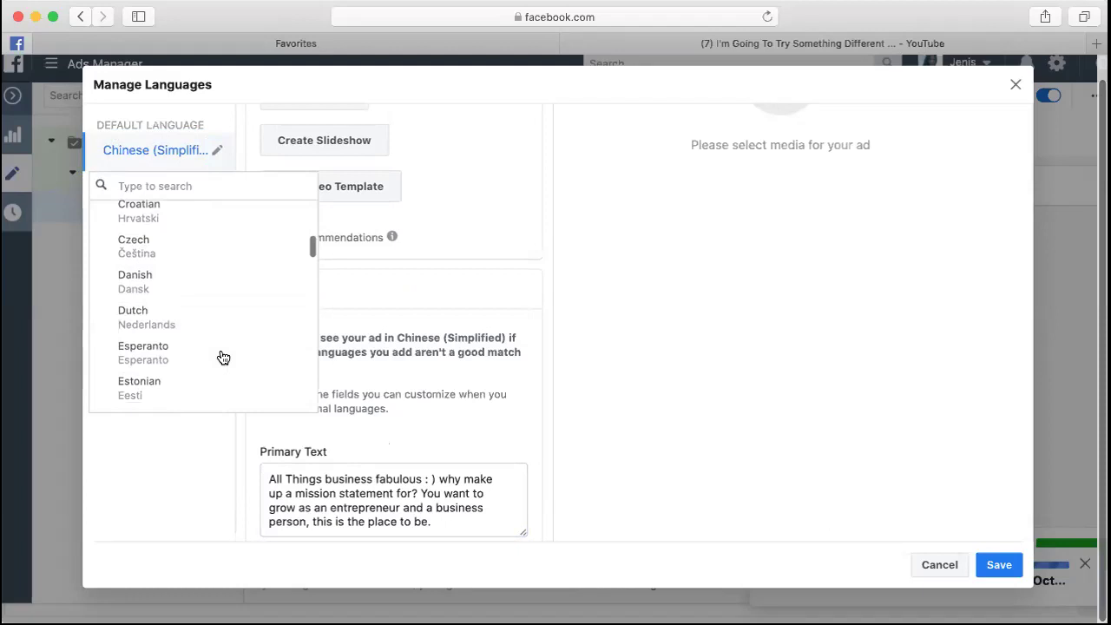
scroll(222, 356, "down", 5)
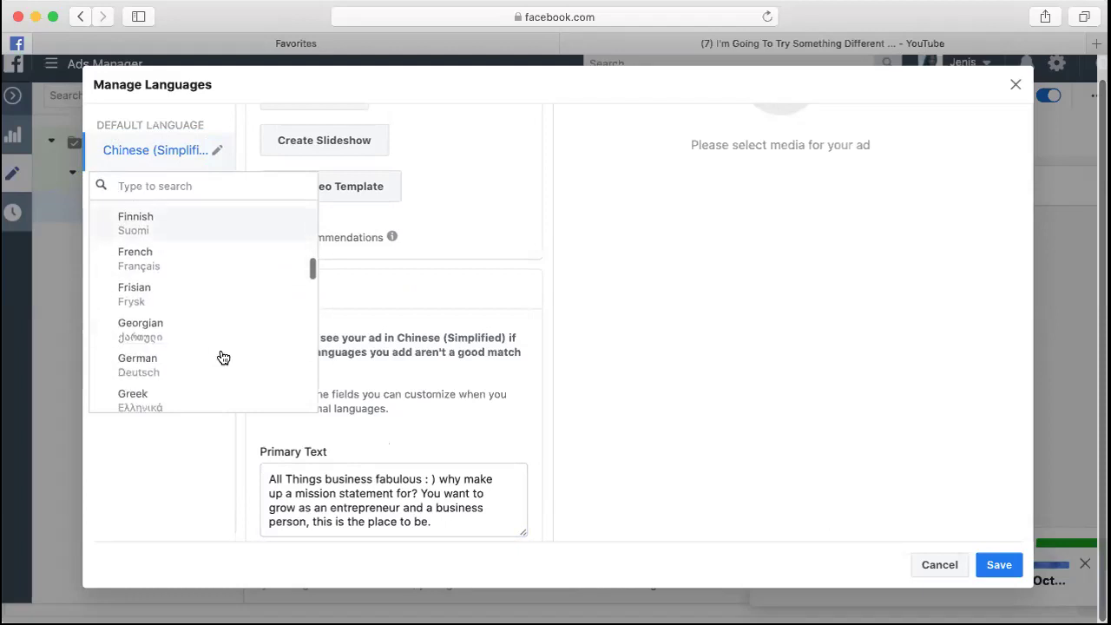
scroll(222, 357, "down", 8)
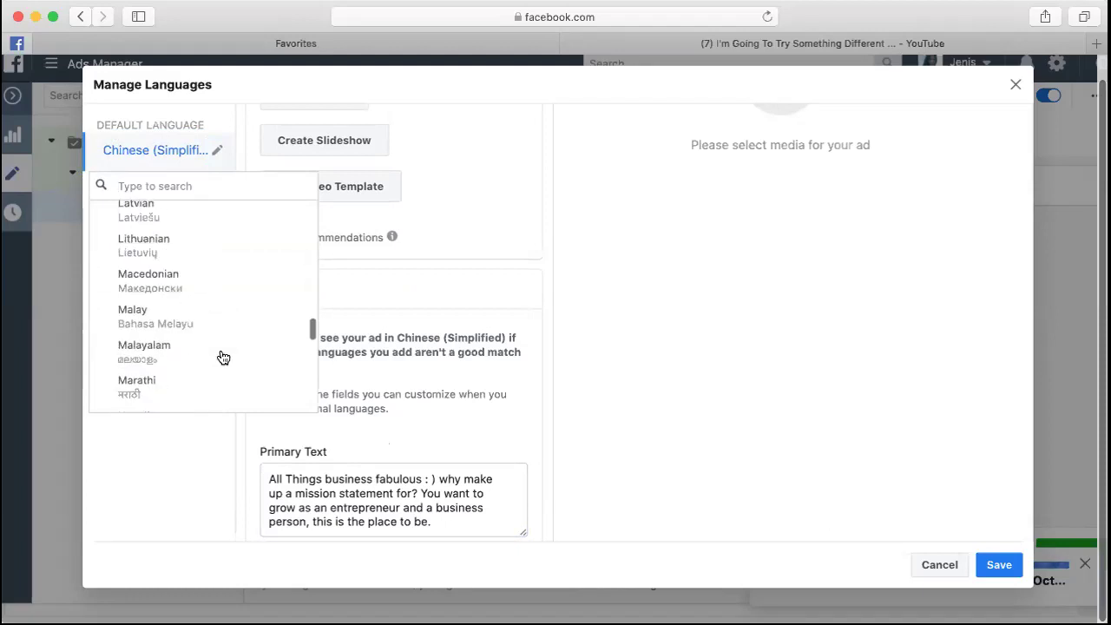
scroll(223, 358, "down", 6)
scroll(223, 358, "up", 2)
scroll(223, 358, "down", 5)
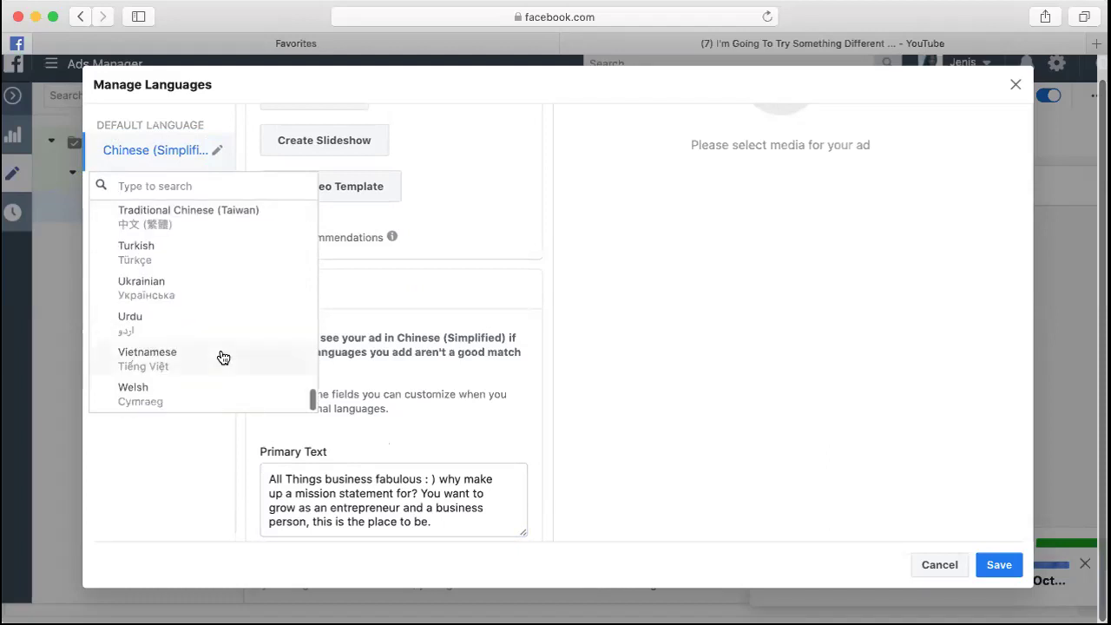
scroll(223, 358, "up", 20)
left_click(145, 461)
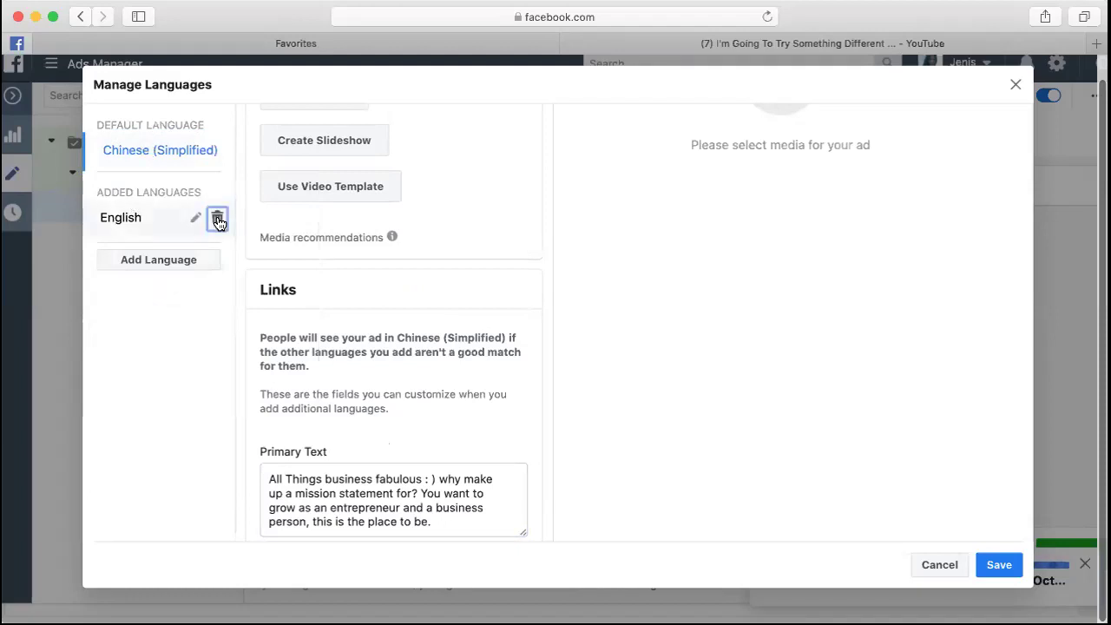
Remove the added English version and add French as the additional language instead.
left_click(217, 218)
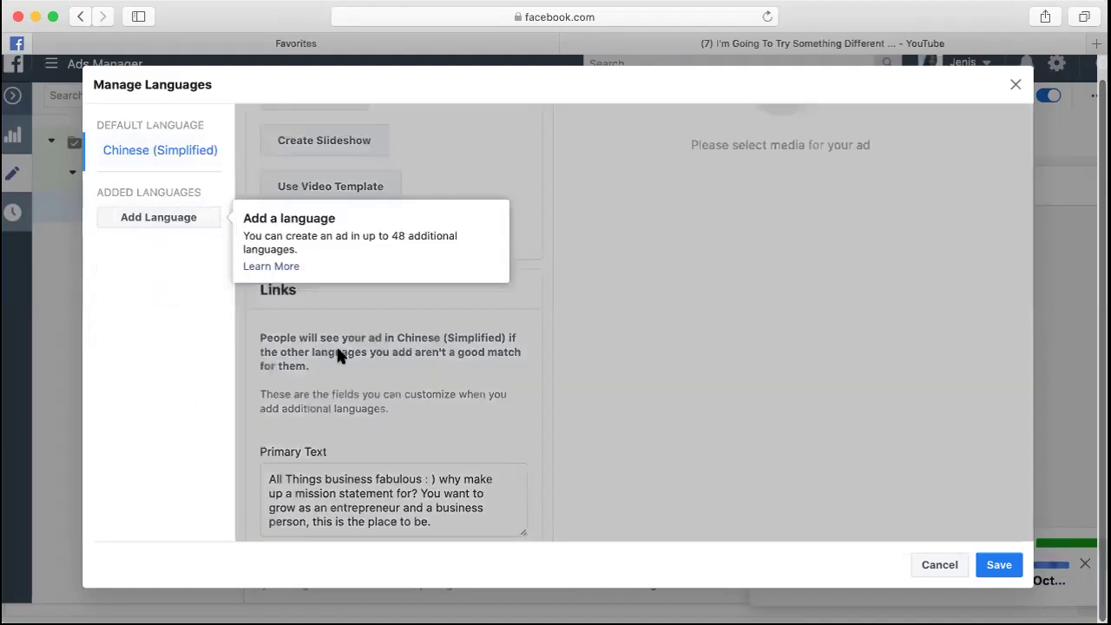
left_click(147, 228)
scroll(189, 377, "down", 3)
scroll(190, 378, "down", 8)
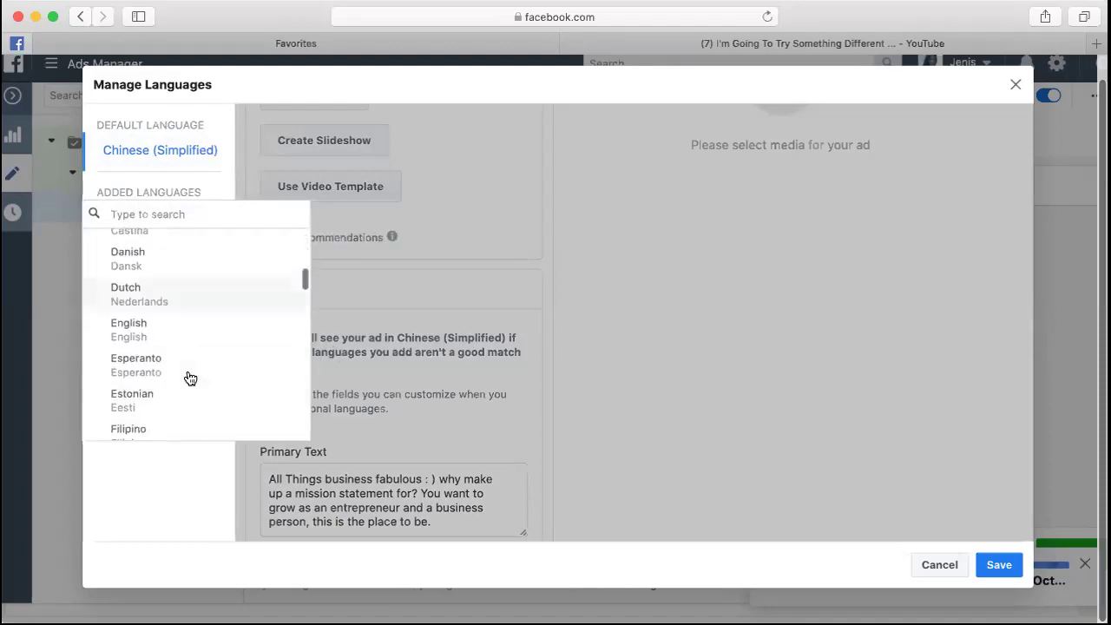
scroll(190, 378, "down", 2)
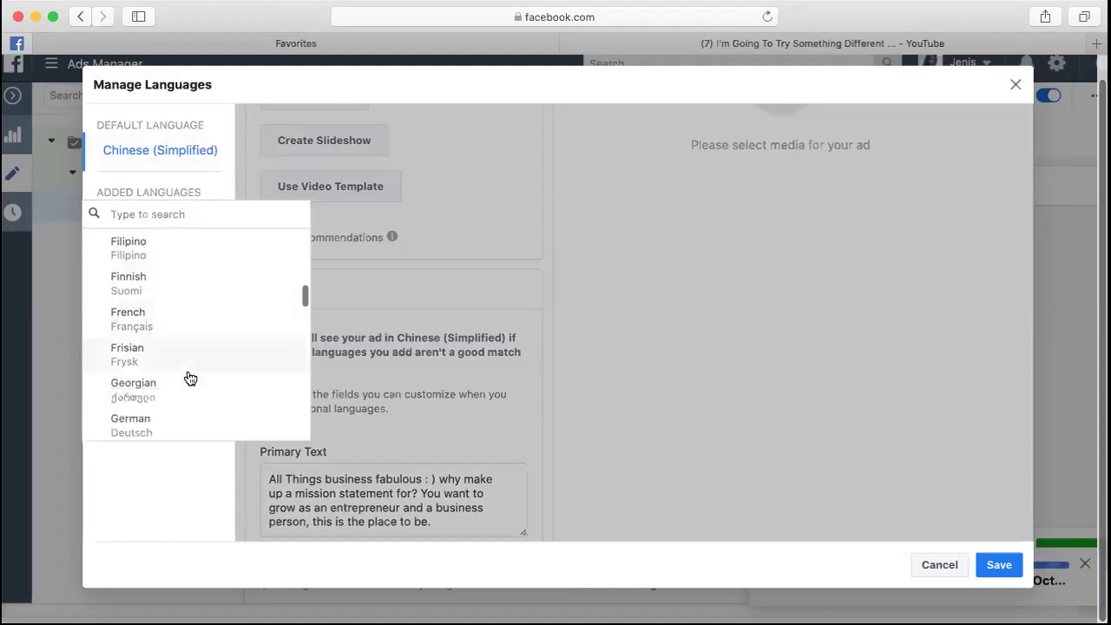
left_click(161, 331)
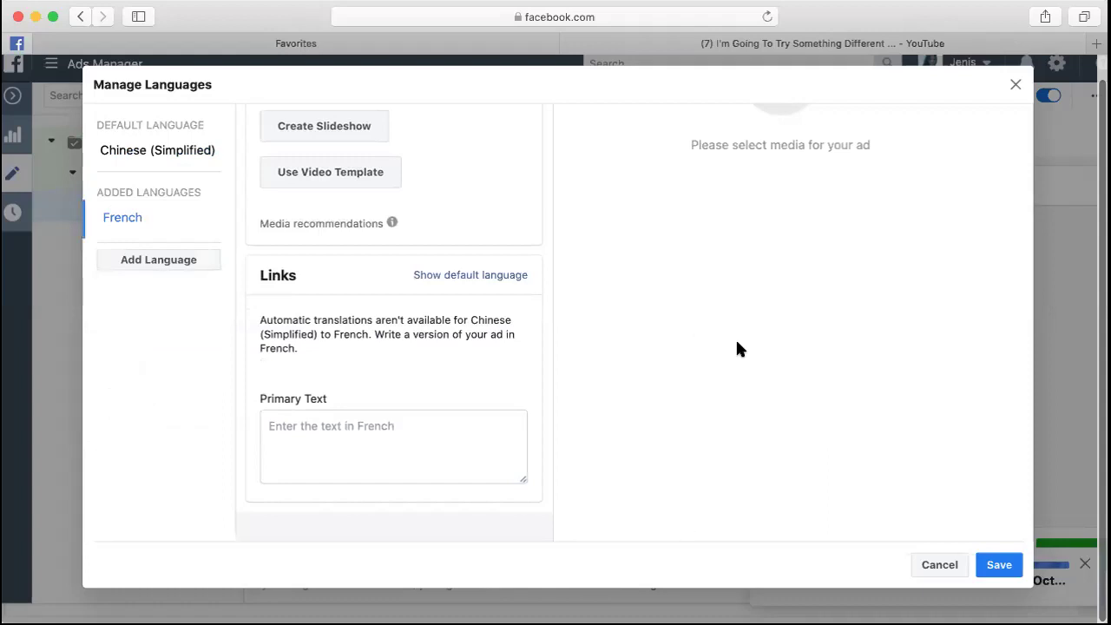
Open the video selection for the French version, then close it and the language settings without saving.
scroll(469, 485, "up", 1)
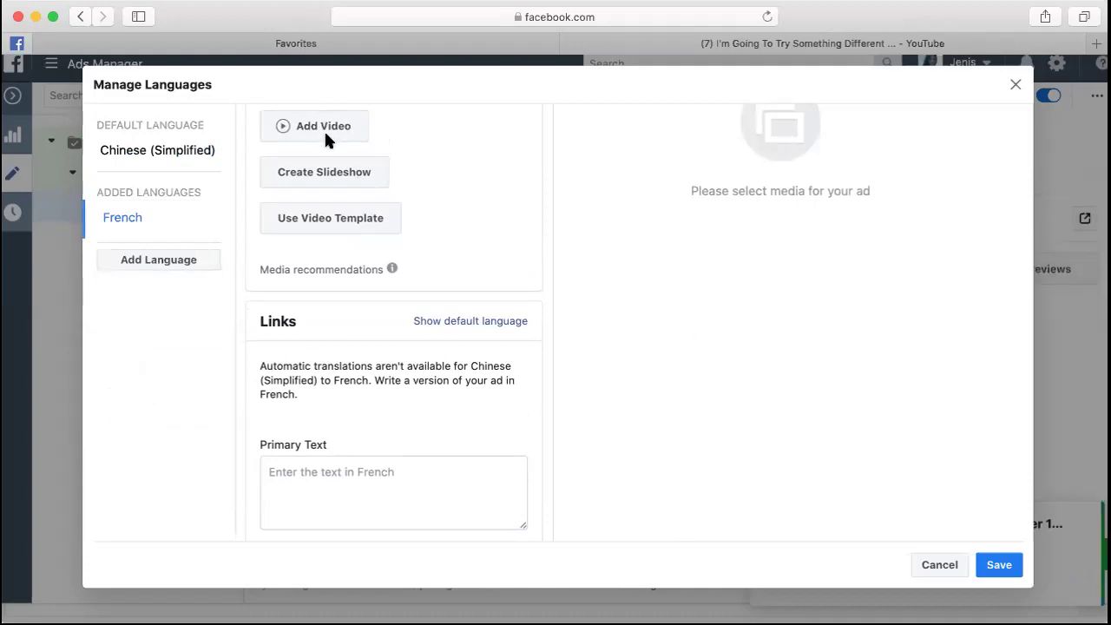
scroll(324, 129, "down", 1)
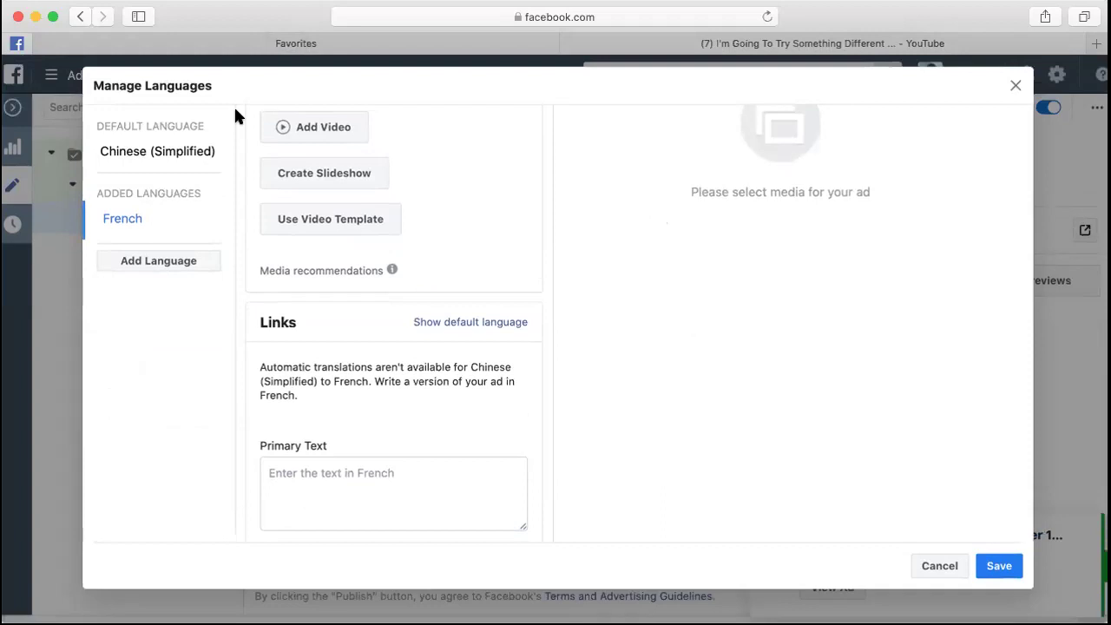
left_click(335, 126)
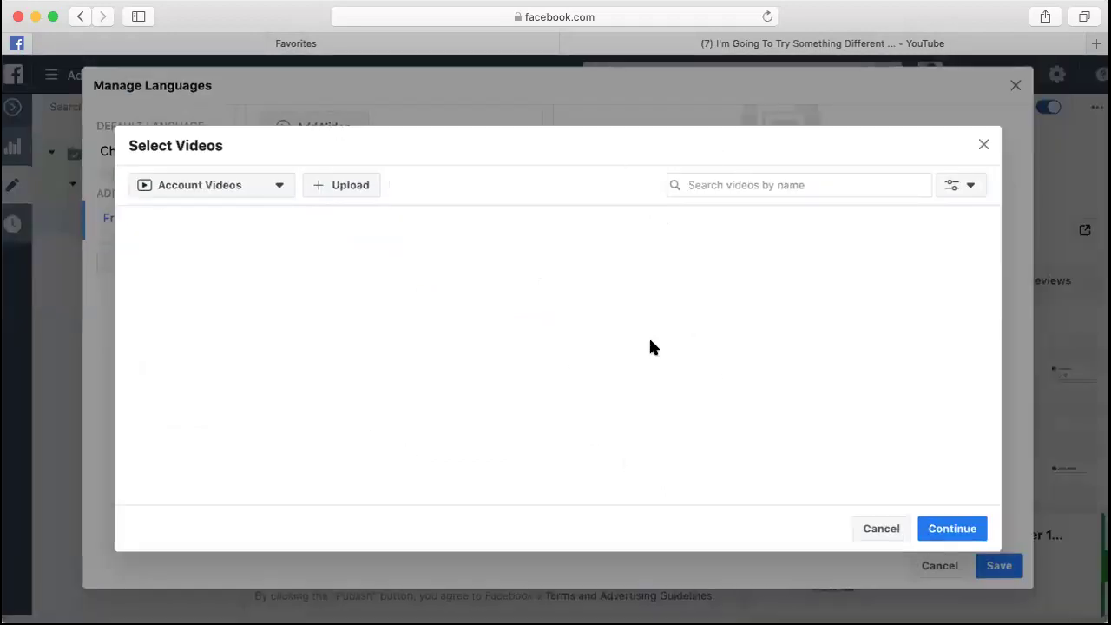
key("Escape")
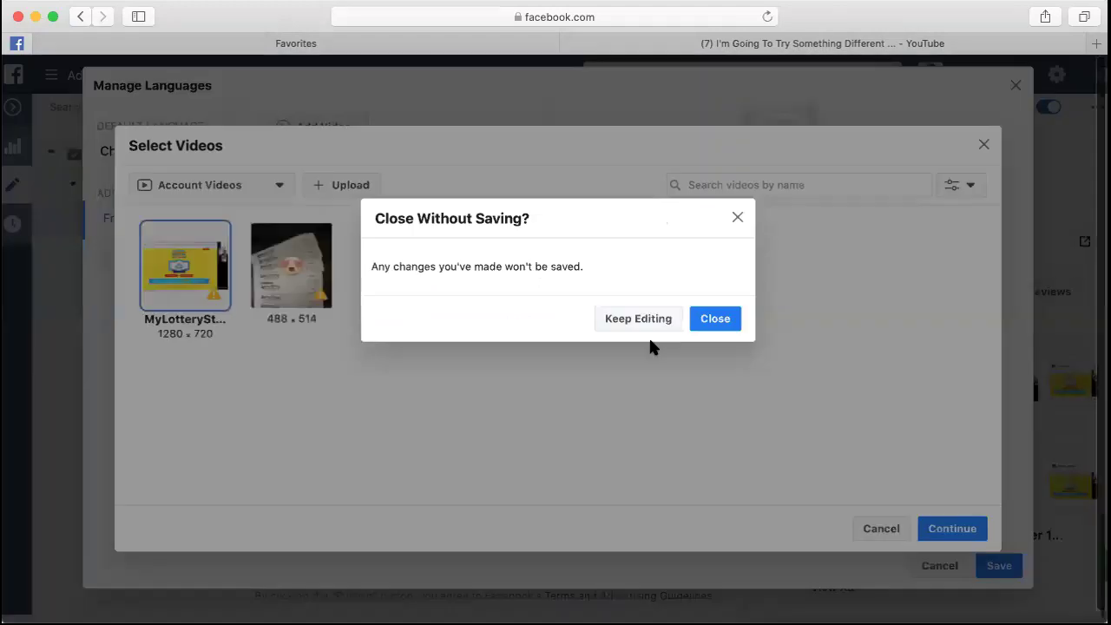
left_click(702, 314)
left_click(720, 330)
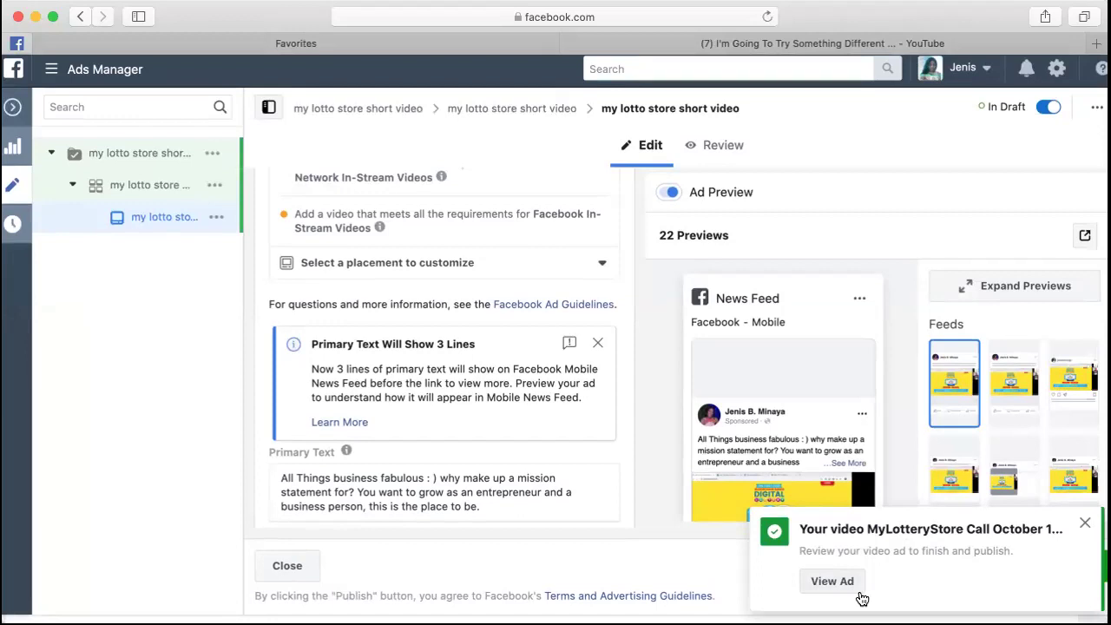
Dismiss the video notification and look over the ad's language and tracking sections and its feed and in-stream placement previews.
left_click(1084, 522)
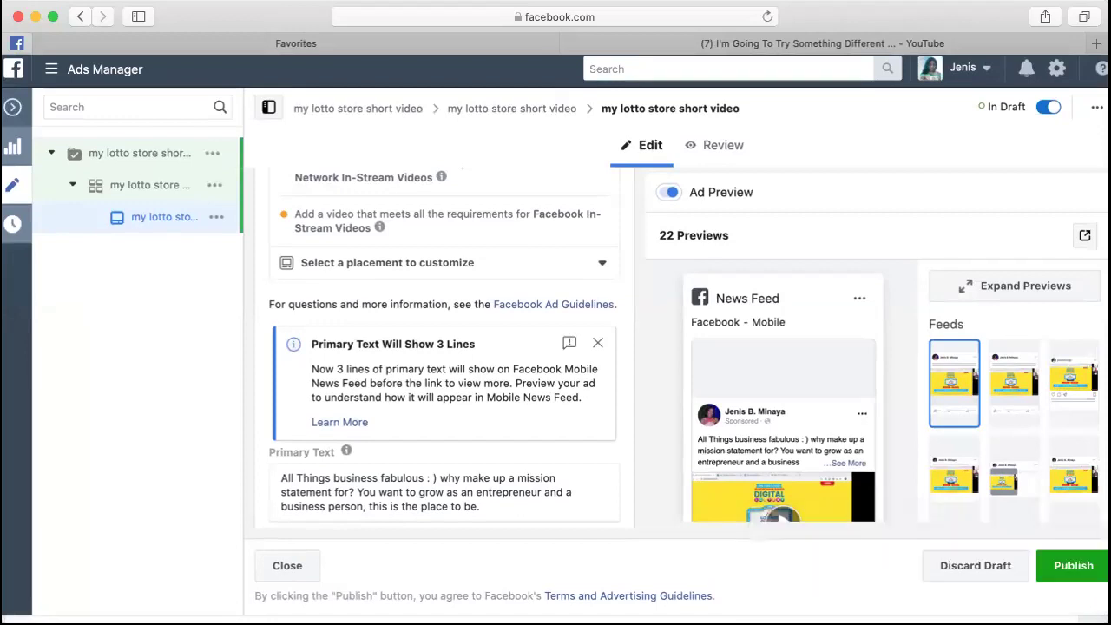
scroll(529, 424, "down", 5)
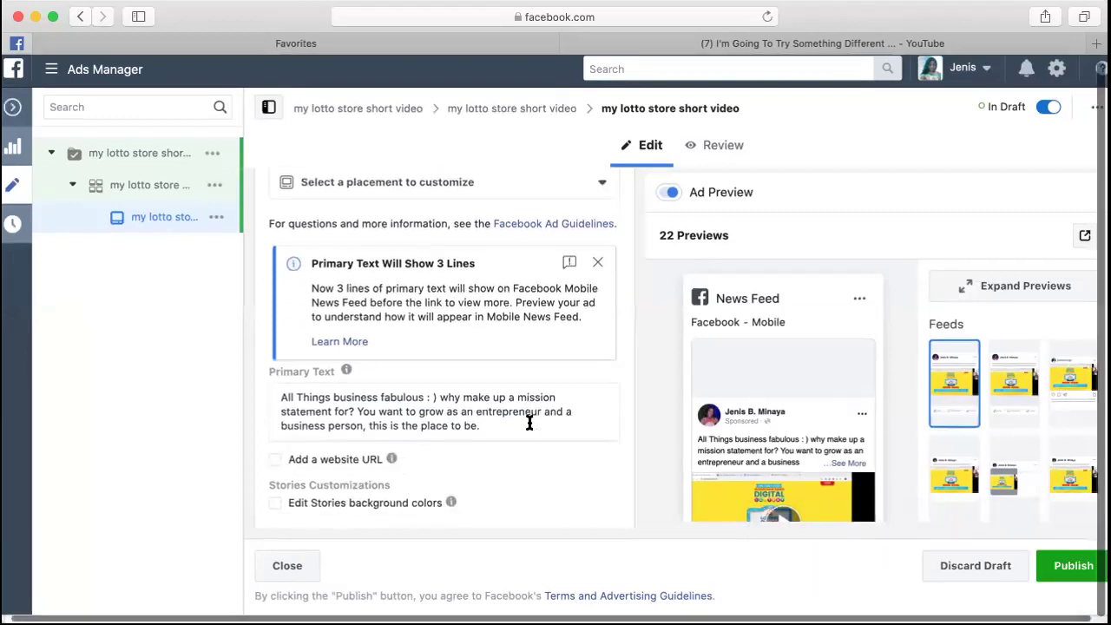
scroll(529, 423, "down", 3)
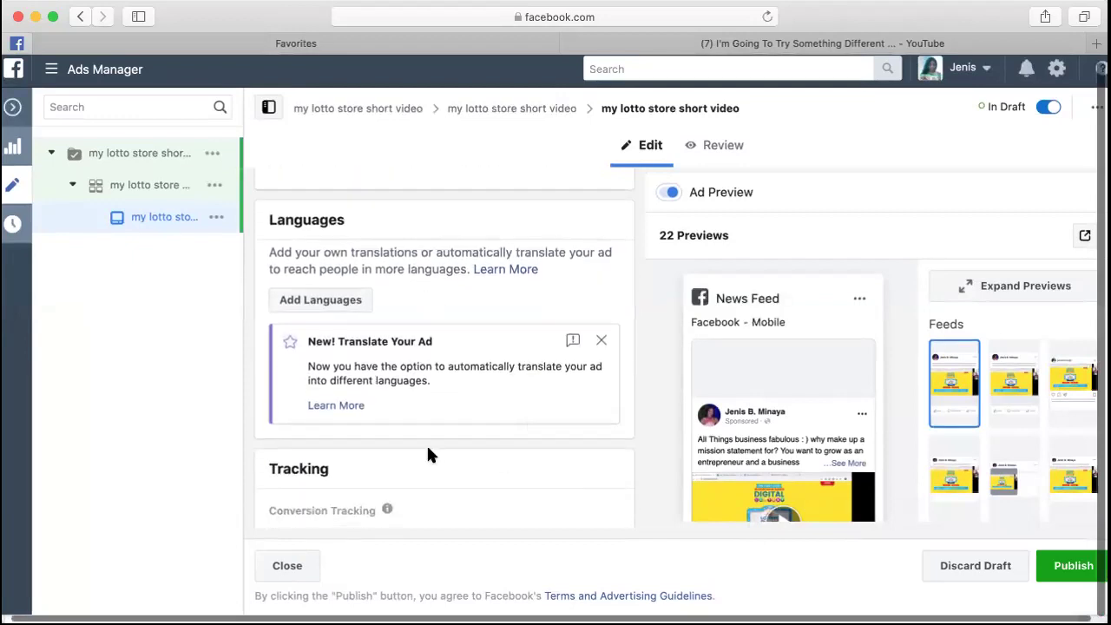
scroll(530, 474, "down", 3)
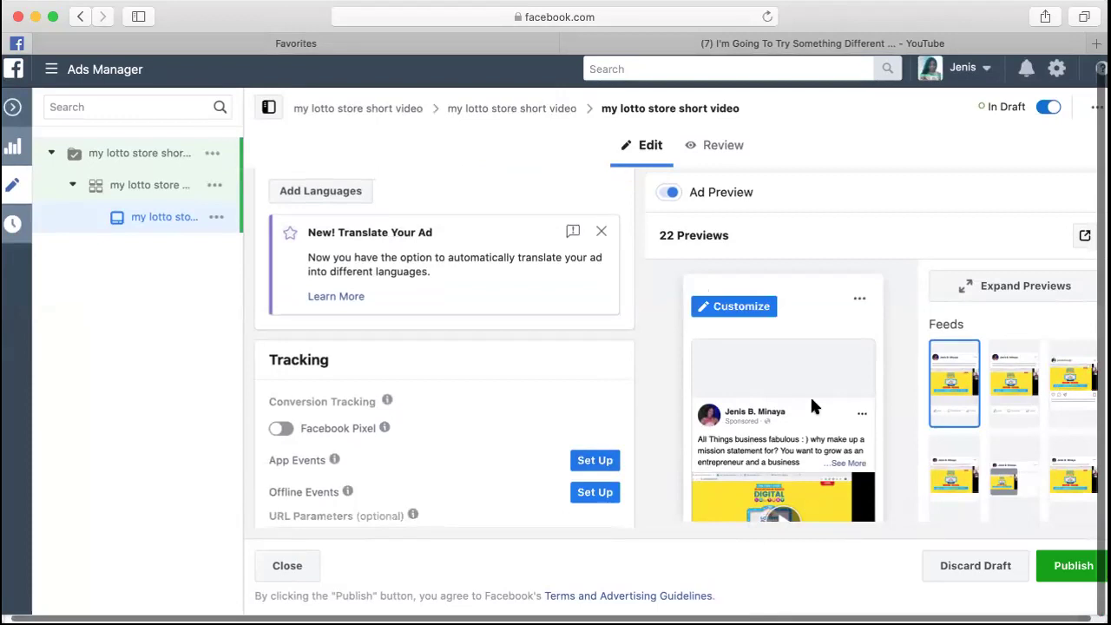
scroll(816, 347, "down", 3)
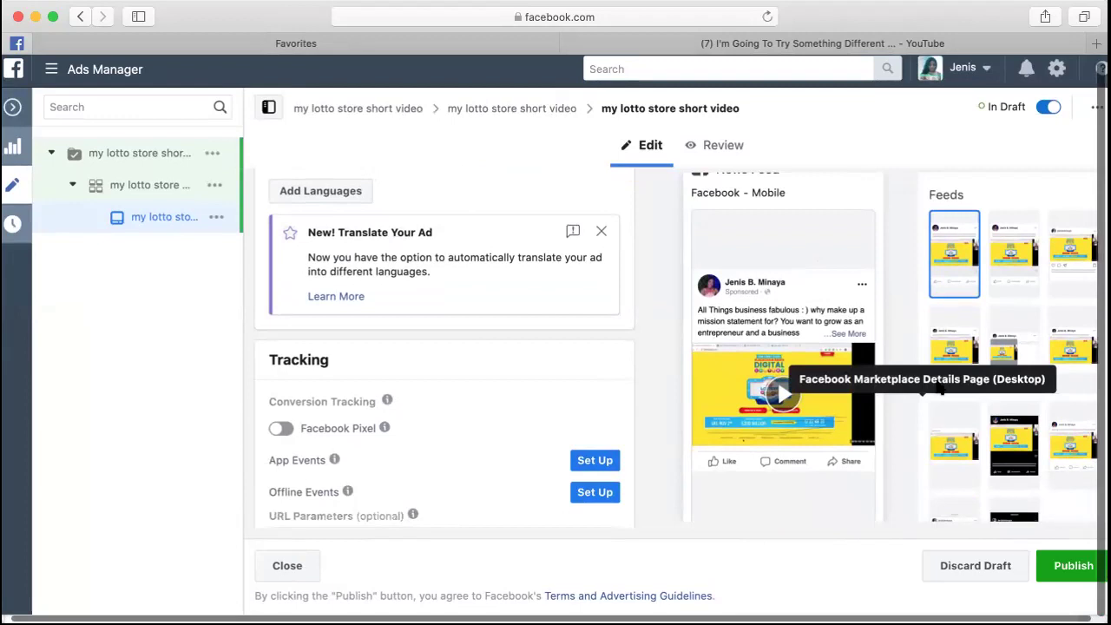
scroll(775, 396, "up", 3)
scroll(775, 396, "up", 3)
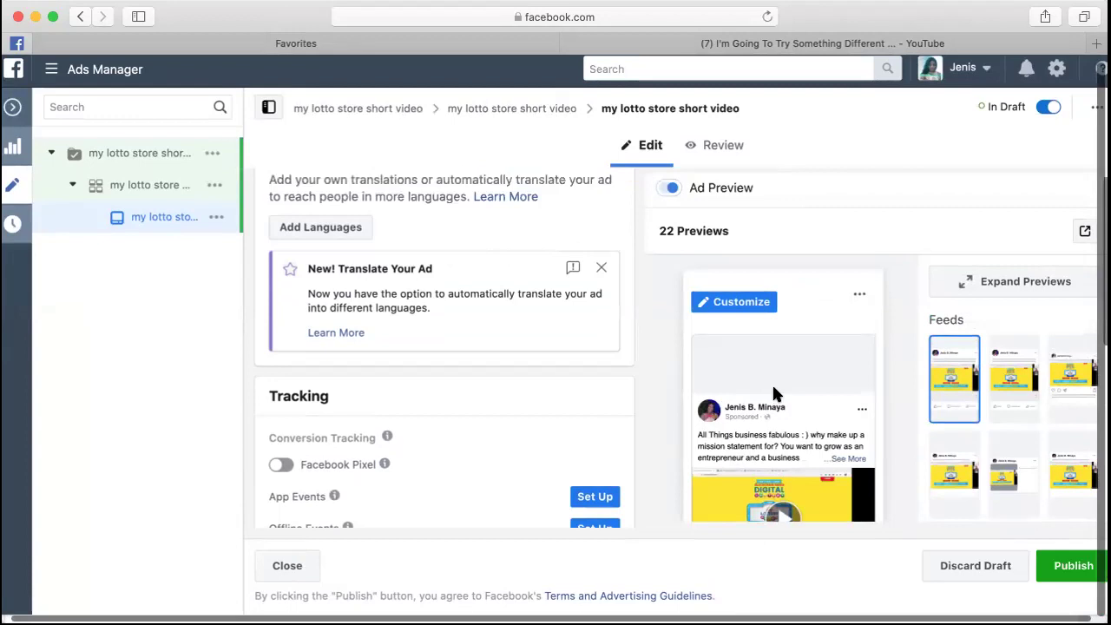
scroll(968, 428, "down", 5)
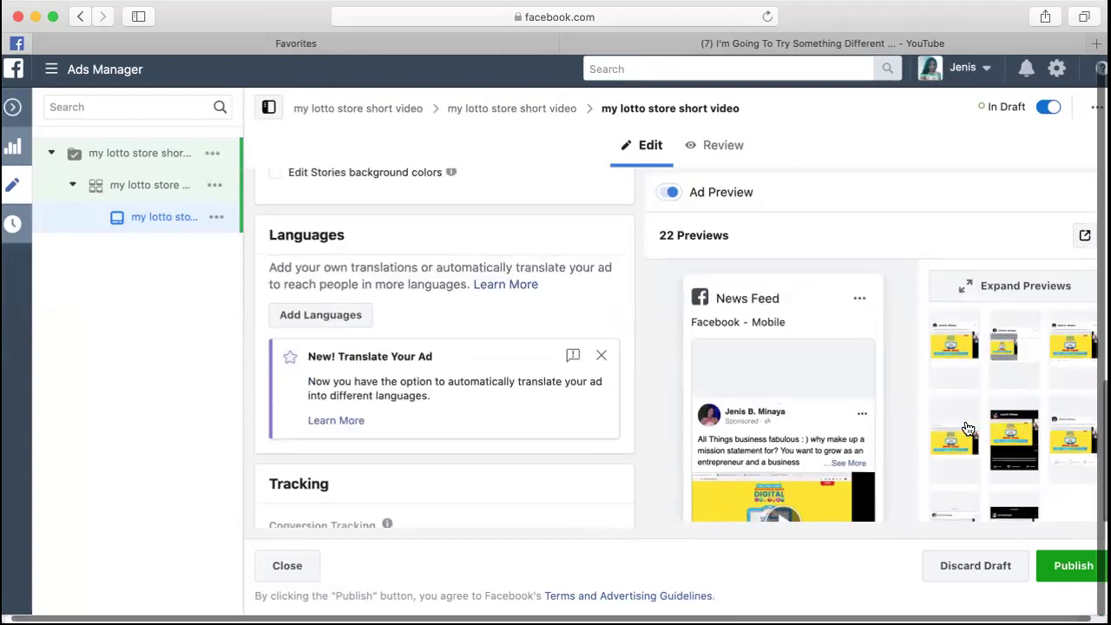
scroll(963, 430, "down", 5)
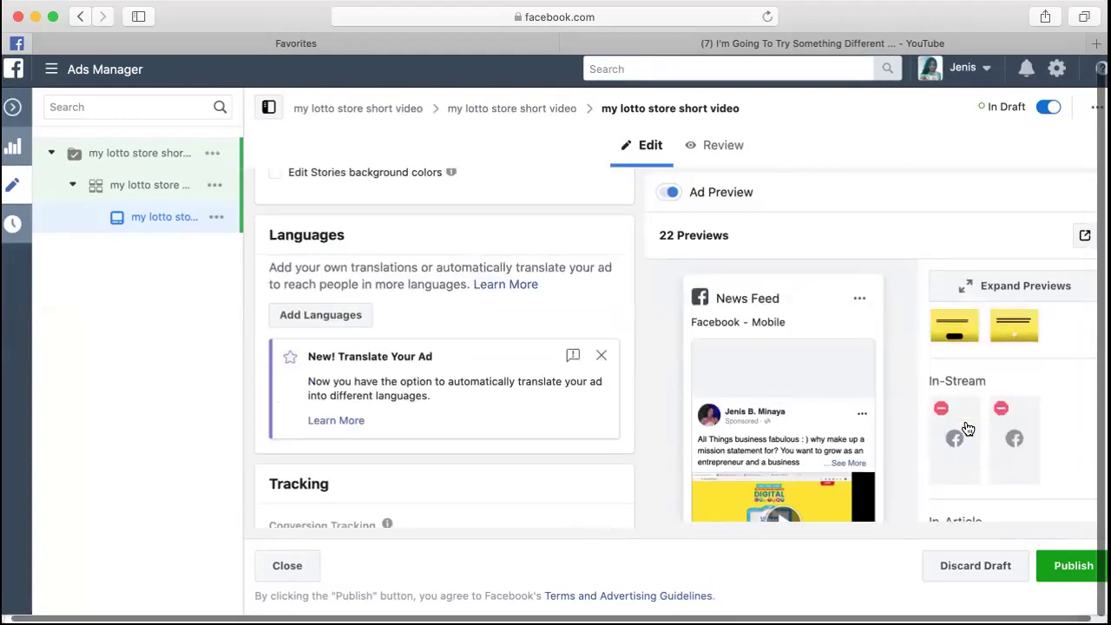
scroll(950, 444, "up", 10)
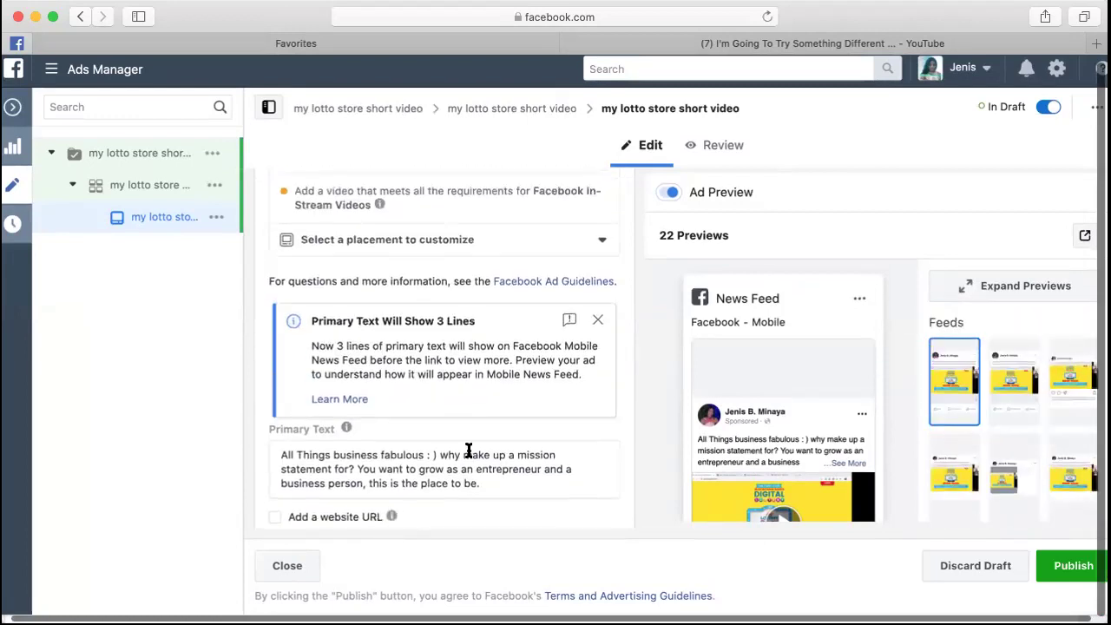
Review the tracking options, the languages section and the primary text settings of the ad.
scroll(468, 451, "down", 8)
scroll(467, 453, "down", 5)
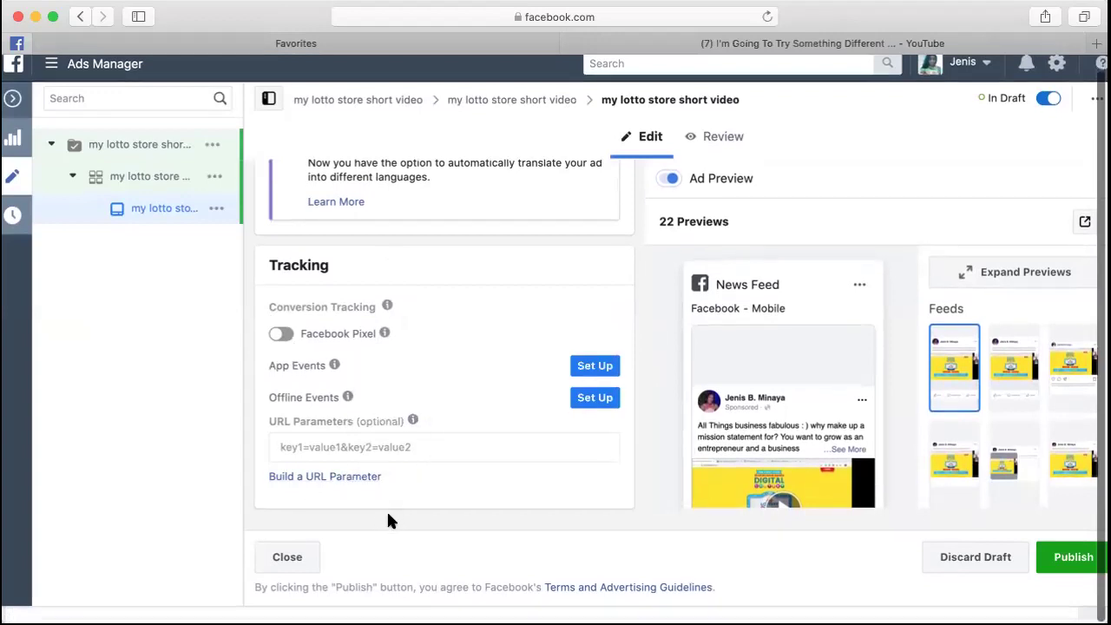
scroll(388, 519, "up", 3)
scroll(416, 422, "up", 4)
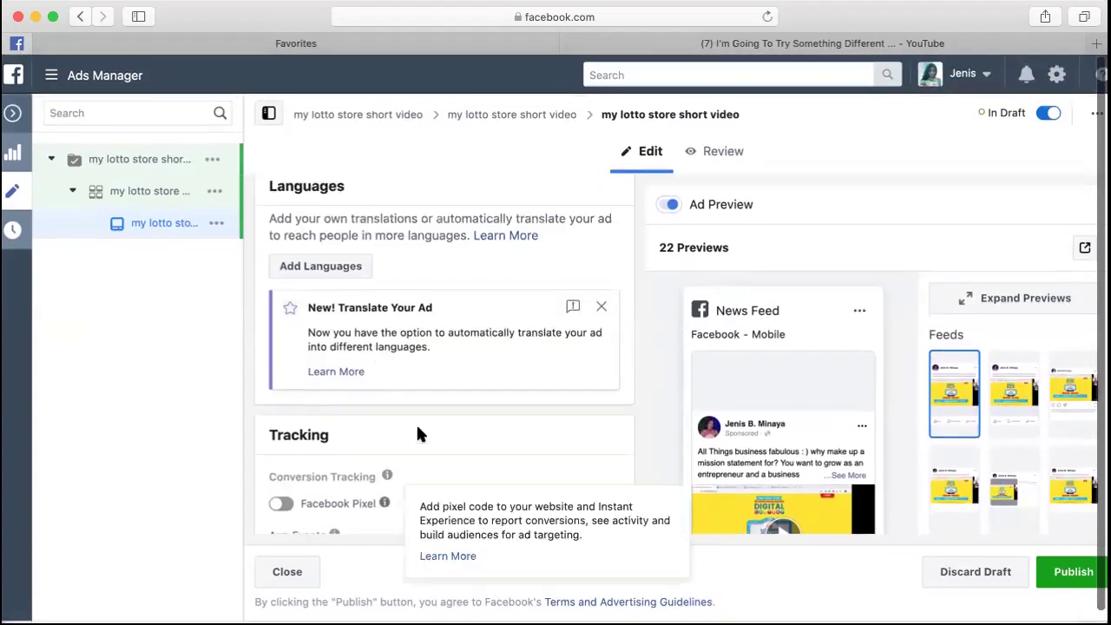
scroll(417, 430, "up", 1)
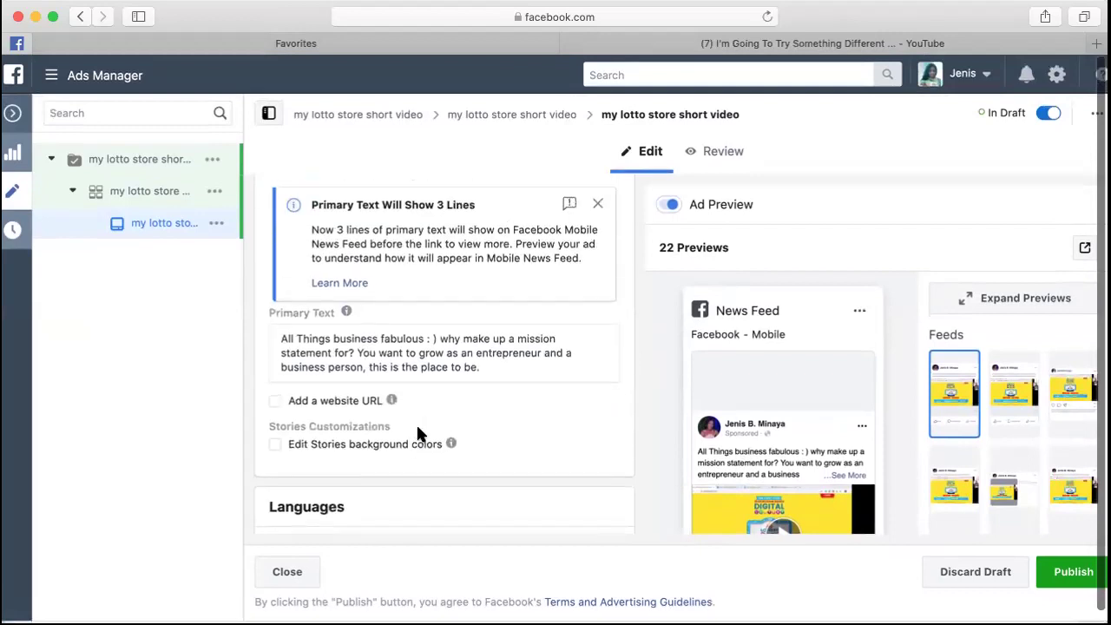
scroll(442, 448, "up", 3)
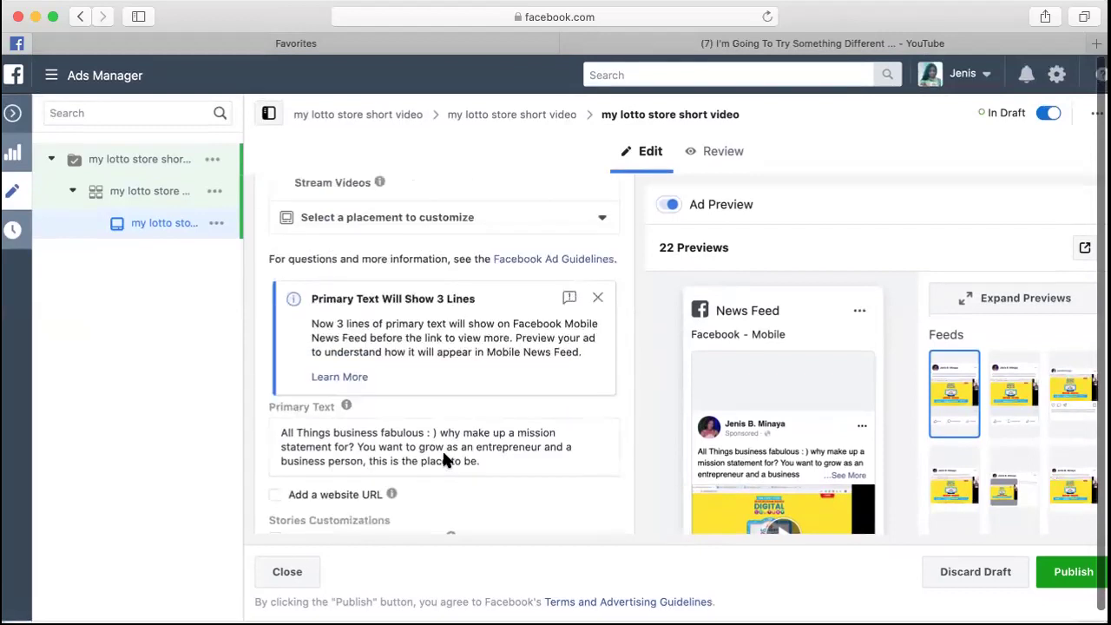
scroll(442, 460, "up", 1)
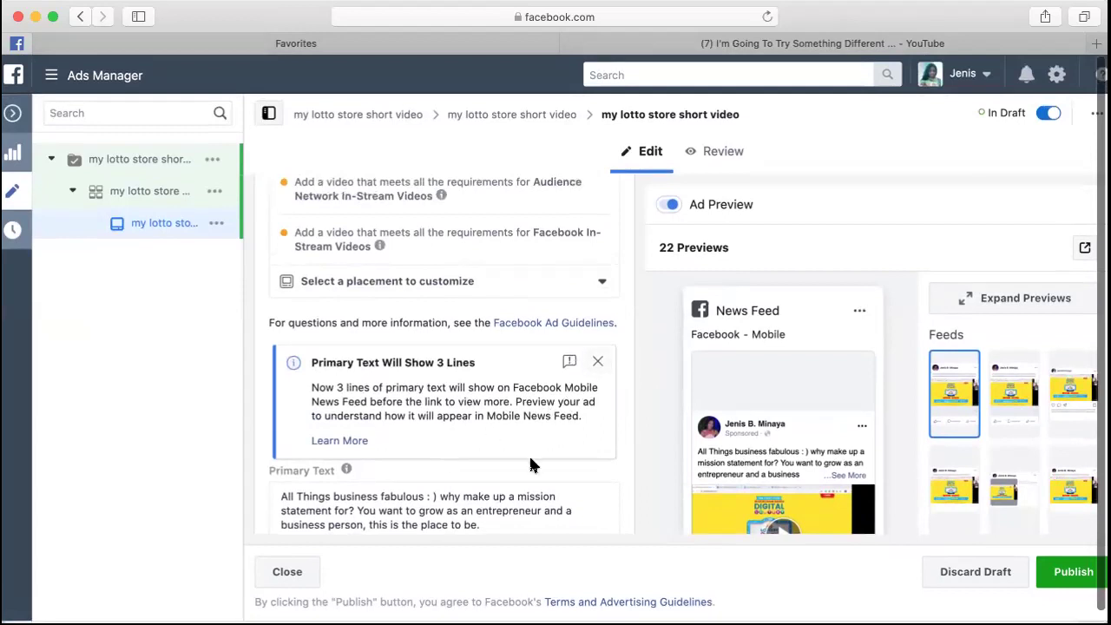
Replace the ad's existing primary text with the opening words "Would you li keto".
scroll(531, 458, "down", 2)
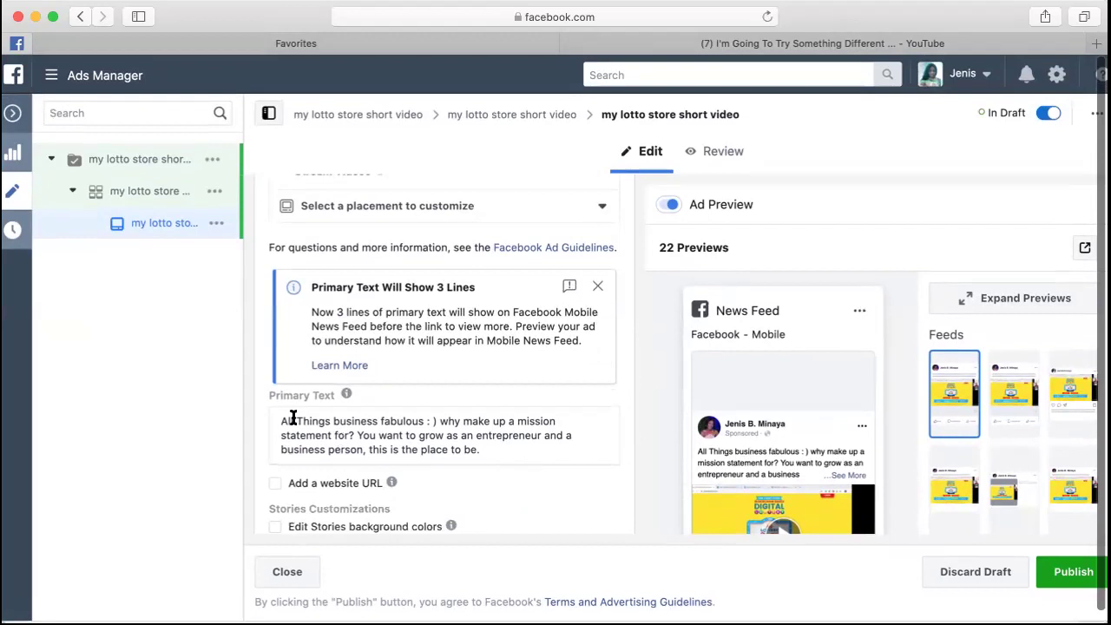
left_click_drag(293, 417, 240, 408)
left_click(496, 442)
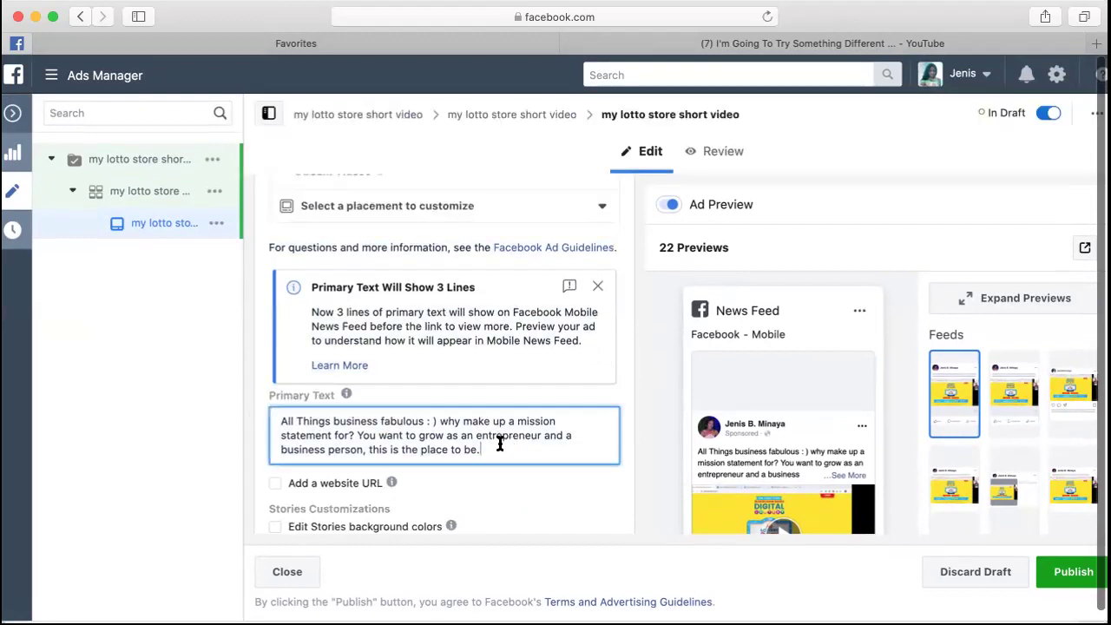
left_click_drag(482, 447, 235, 404)
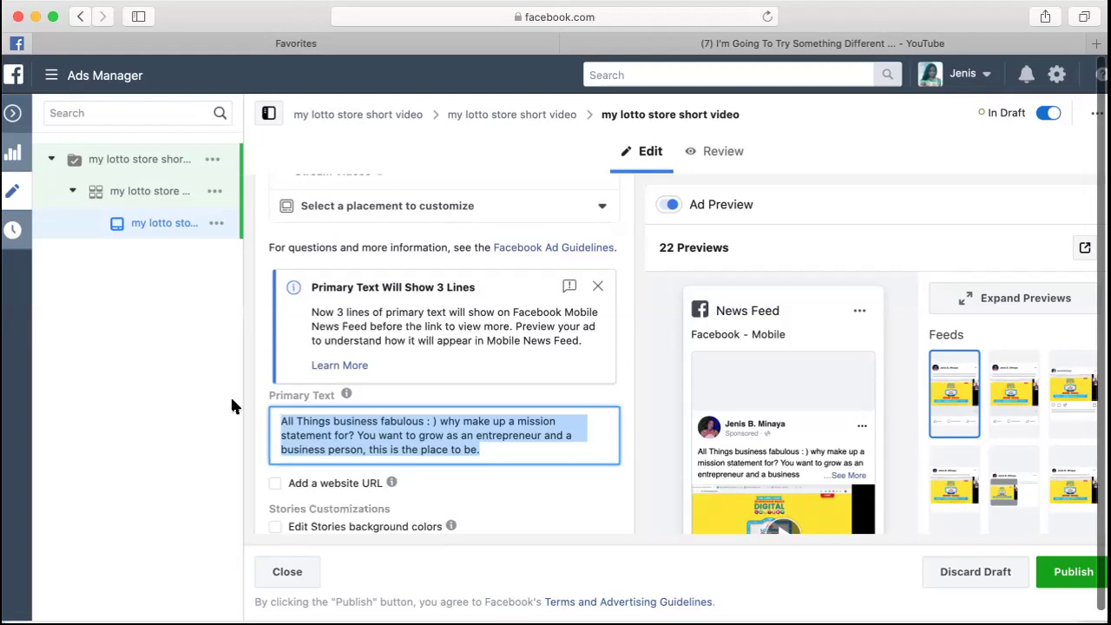
type("Would ")
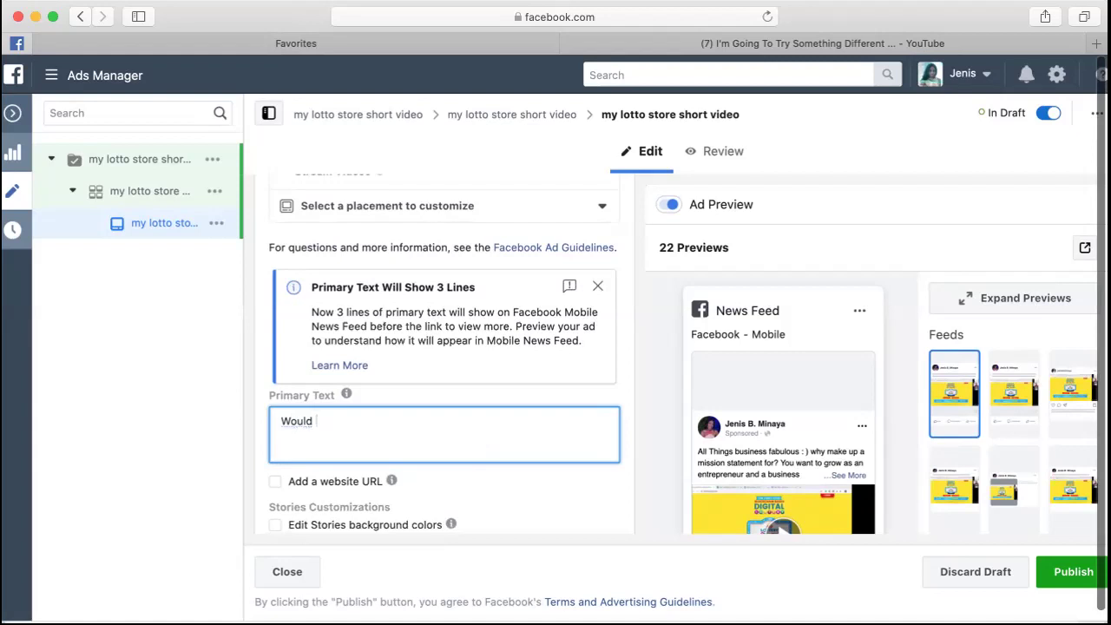
type("you li keto")
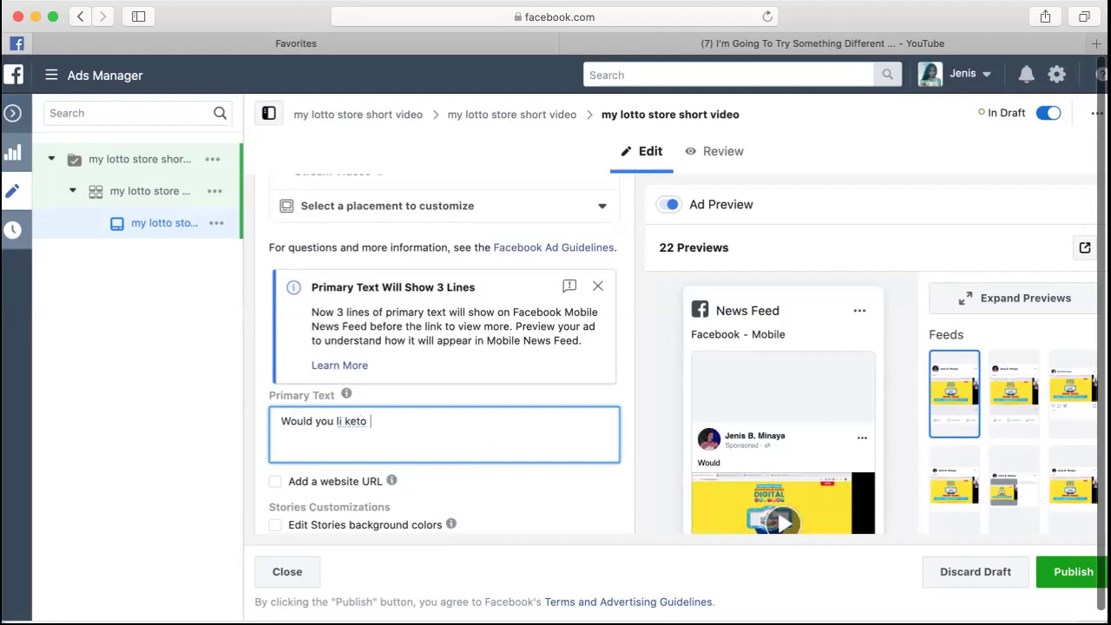
Clear the opening words from the primary text so the field is empty.
key("BackSpace")
key("BackSpace")
key("BackSpace")
key("BackSpace")
left_click_drag(227, 418, 227, 424)
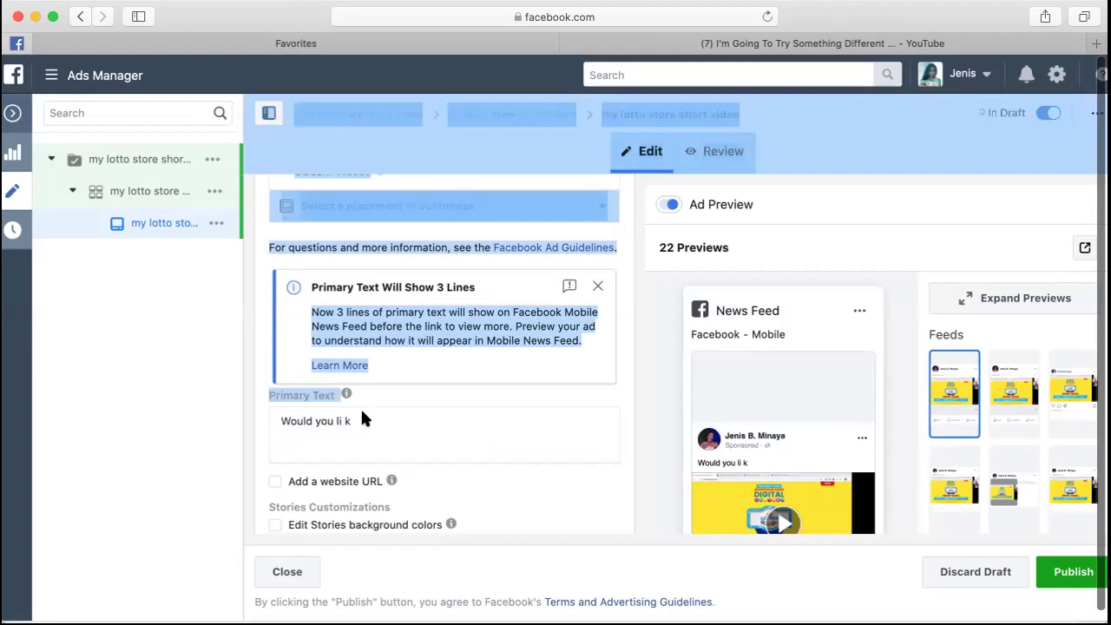
left_click(269, 420)
key("BackSpace")
key("BackSpace")
key("BackSpace")
key("BackSpace")
key("BackSpace")
key("BackSpace")
key("BackSpace")
key("BackSpace")
key("BackSpace")
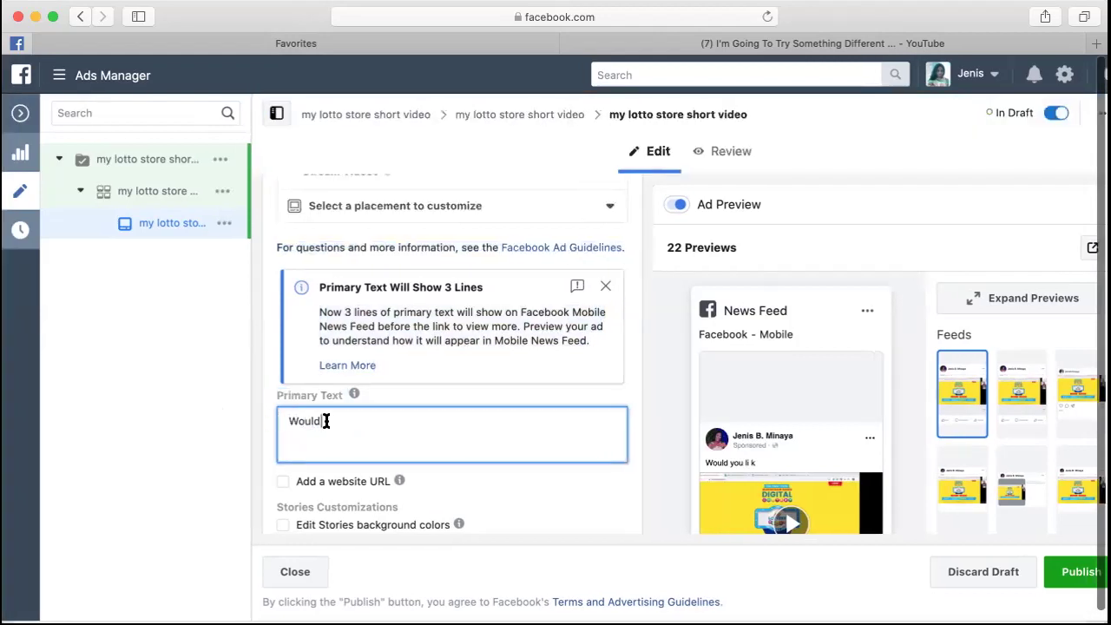
key("BackSpace")
key("BackSpace")
key("BackSpace")
key("BackSpace")
key("BackSpace")
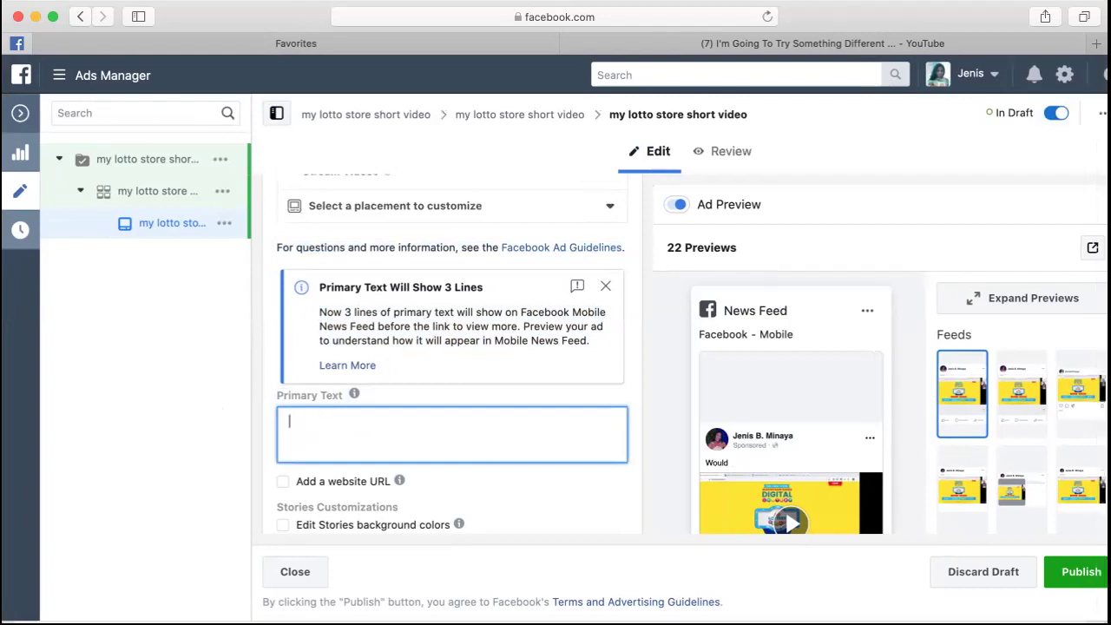
Start a new primary text with "How would liek to be part of".
type("How ")
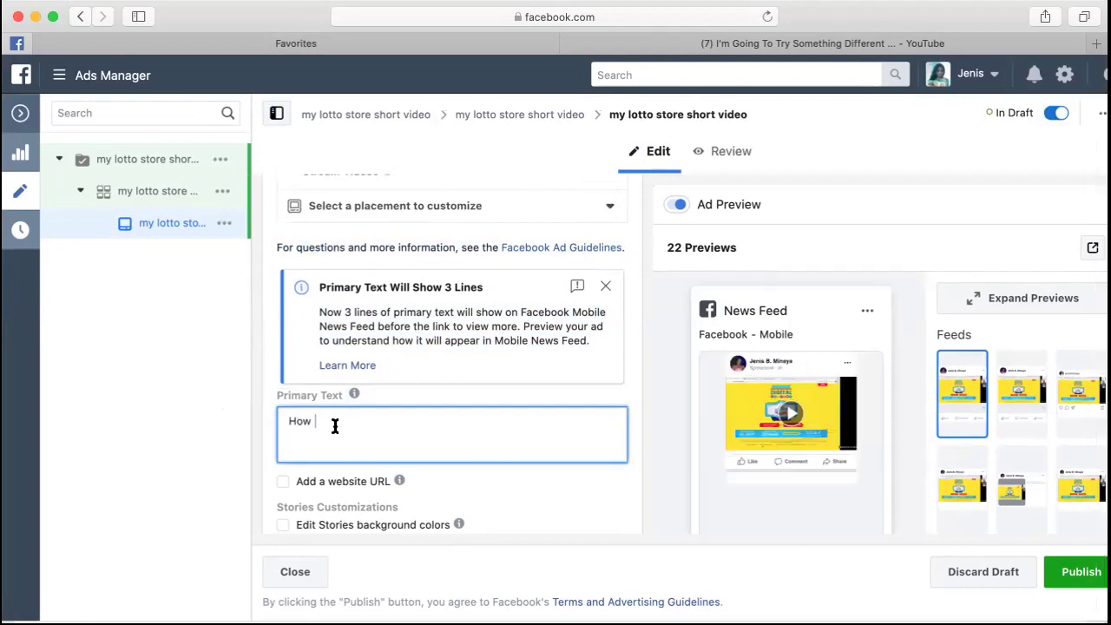
type("wo")
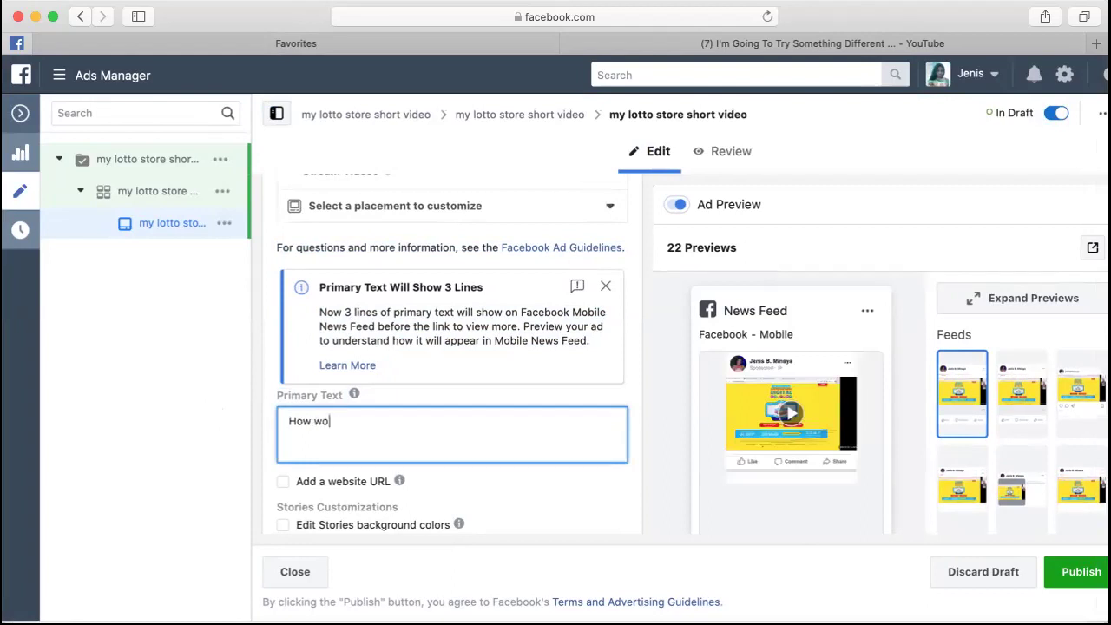
type("uld ")
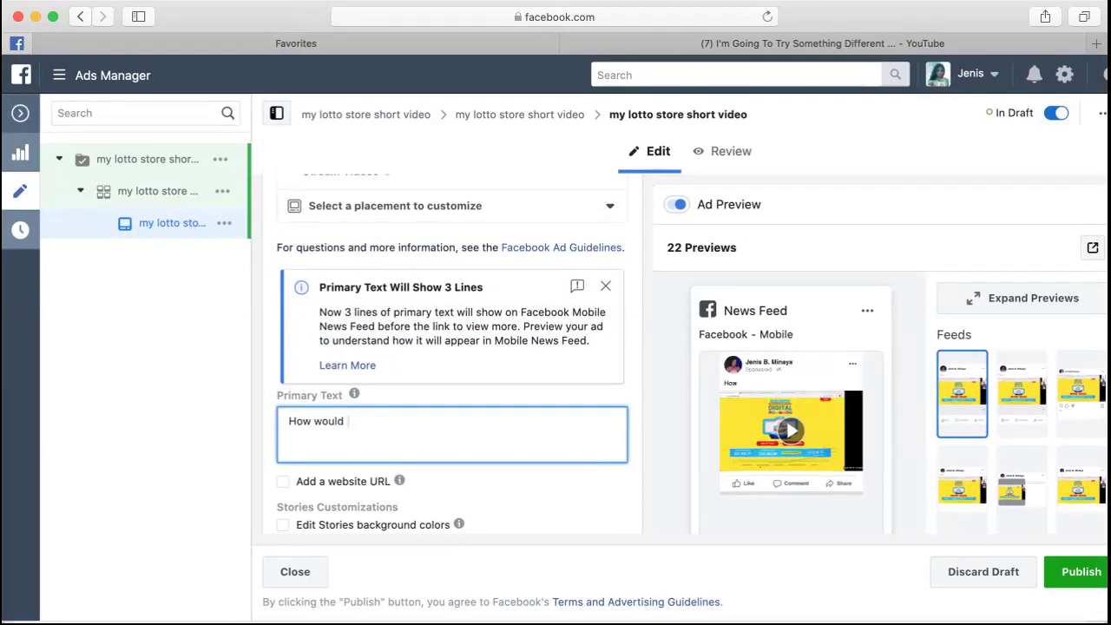
type("I")
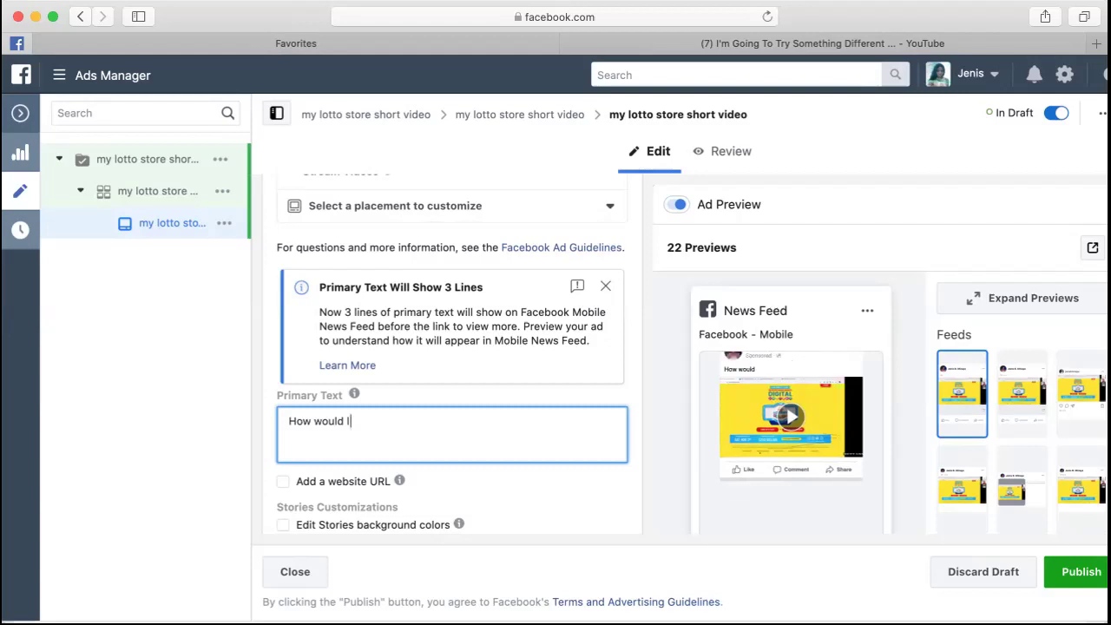
type("iek to be part of ")
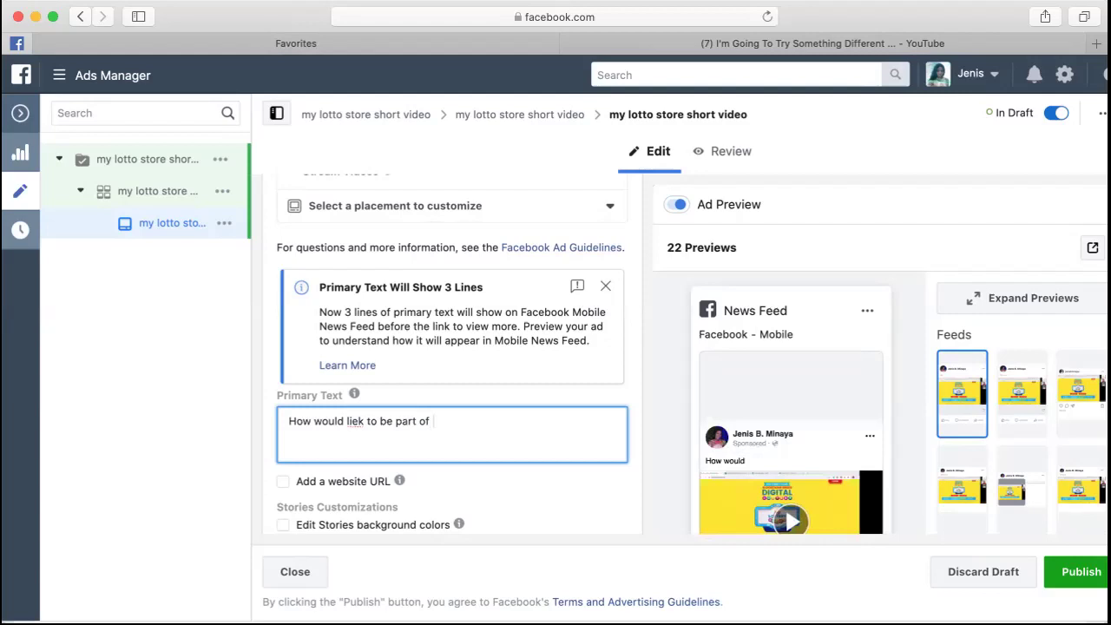
Remove the misspelled wording from the primary text, keeping only "How would li".
type("hos")
key("BackSpace")
key("BackSpace")
key("BackSpace")
type("ike")
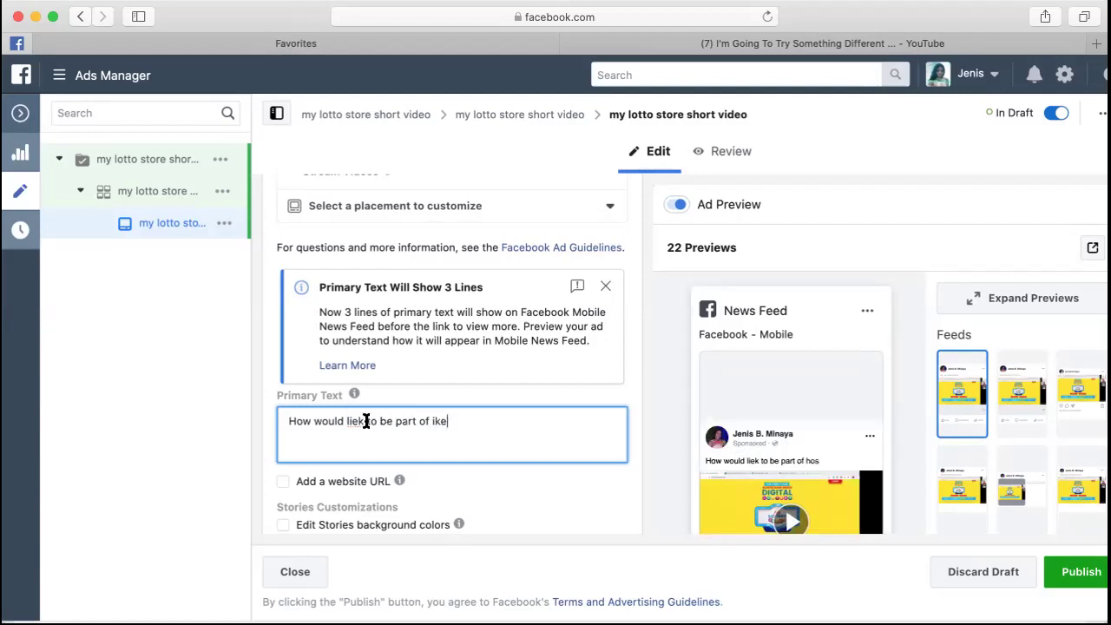
key("BackSpace")
key("BackSpace")
key("BackSpace")
key("BackSpace")
key("BackSpace")
key("BackSpace")
key("BackSpace")
key("BackSpace")
key("BackSpace")
key("BackSpace")
key("BackSpace")
key("BackSpace")
key("BackSpace")
key("BackSpace")
key("BackSpace")
key("BackSpace")
key("BackSpace")
key("BackSpace")
key("BackSpace")
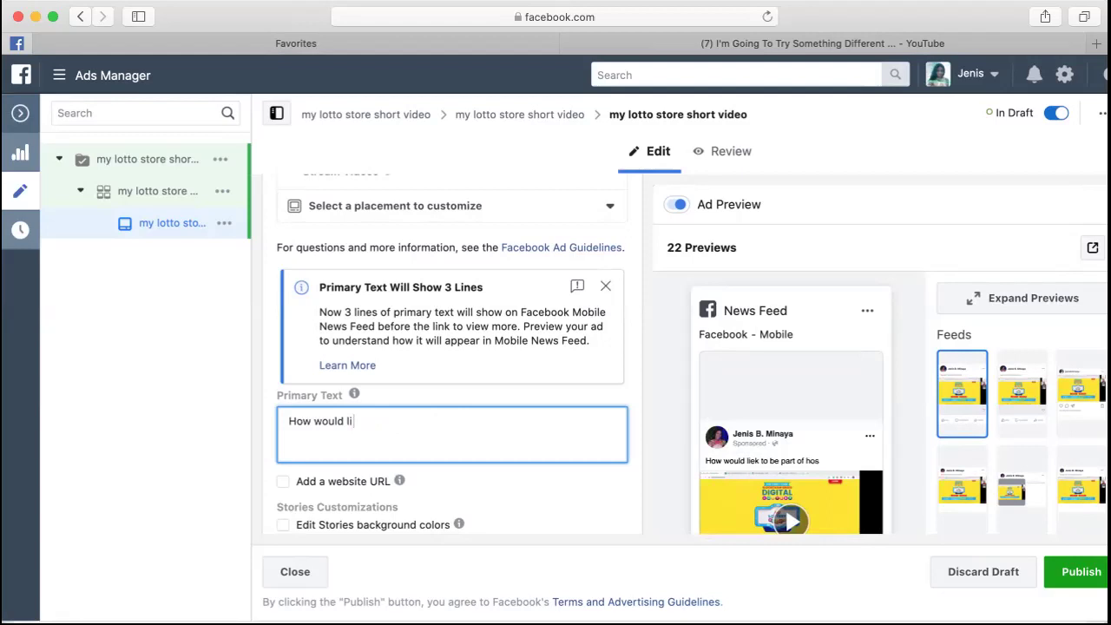
Continue the primary text so it reads "How would like to be part of the first lottery online".
type("ke to be ")
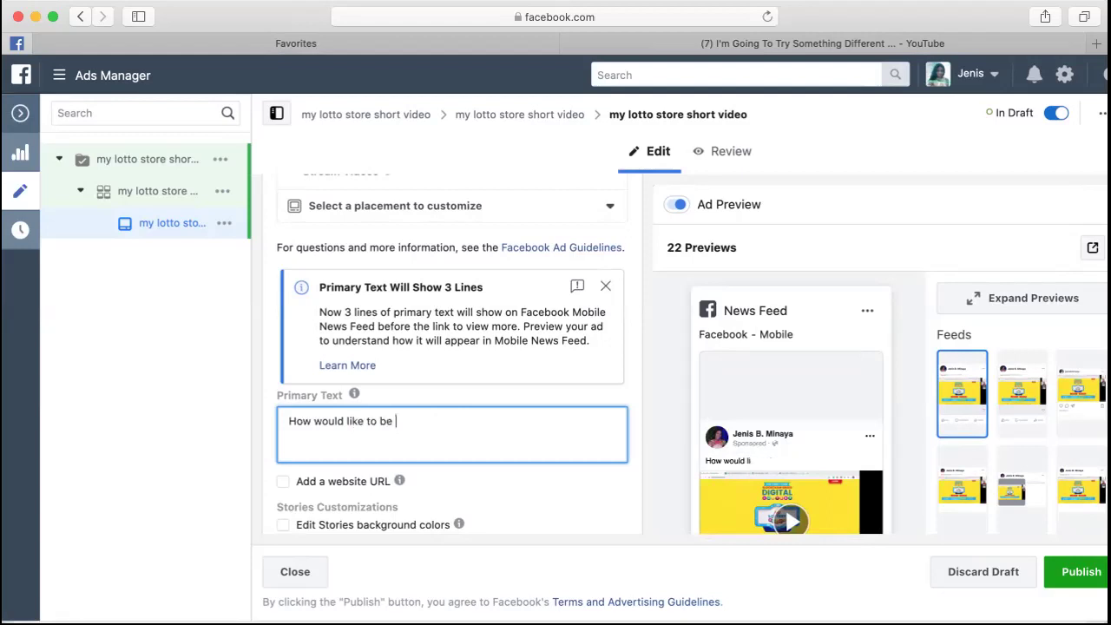
type("part of ")
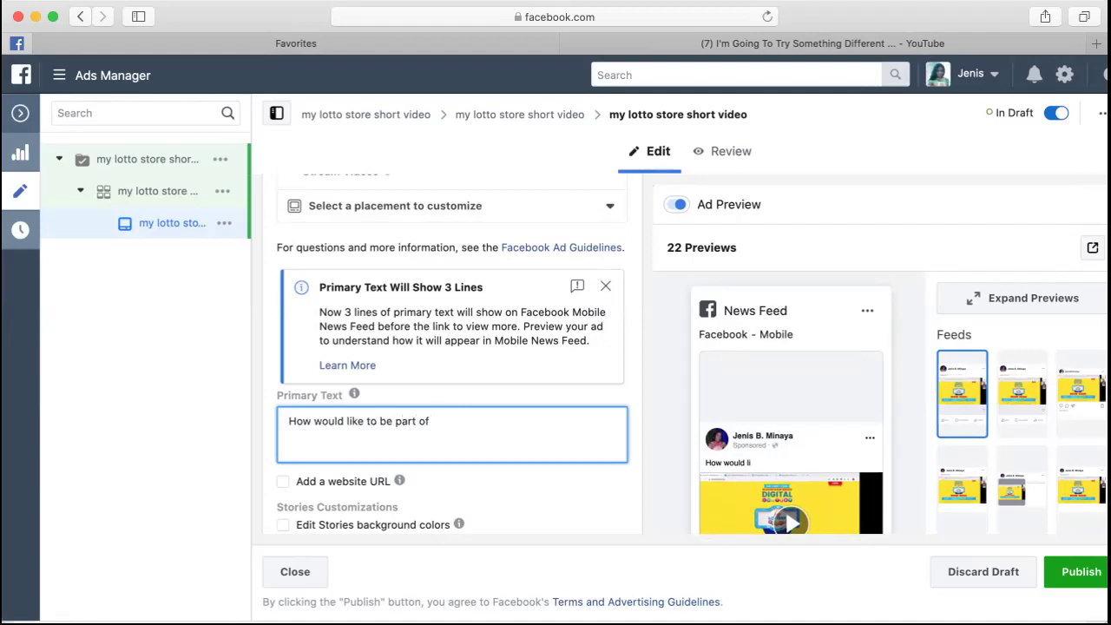
type("the first lo")
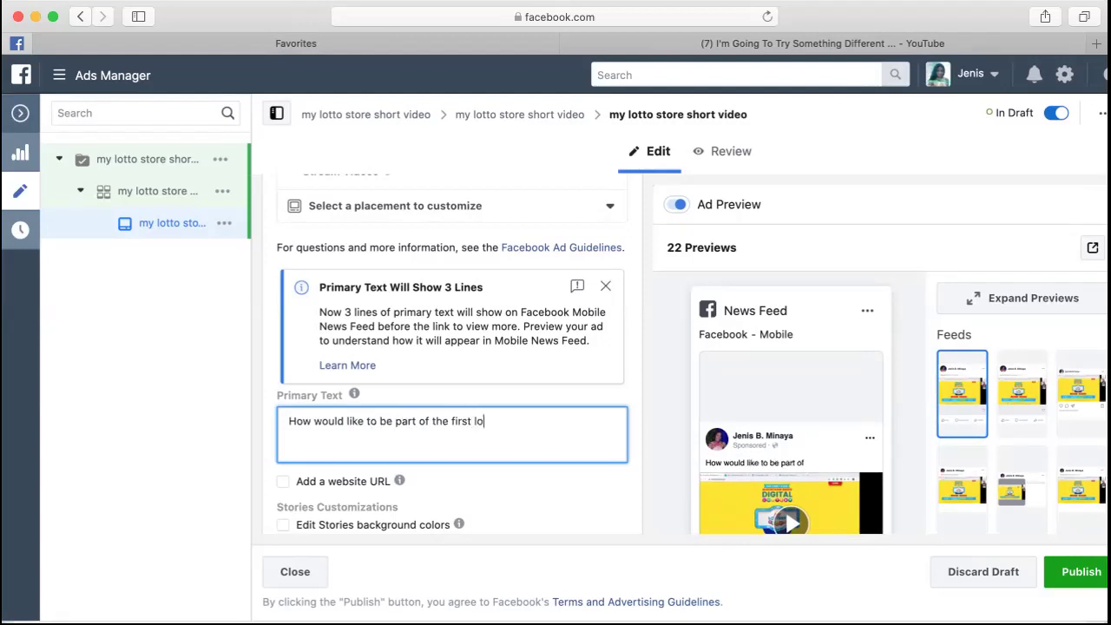
type("ttery onl")
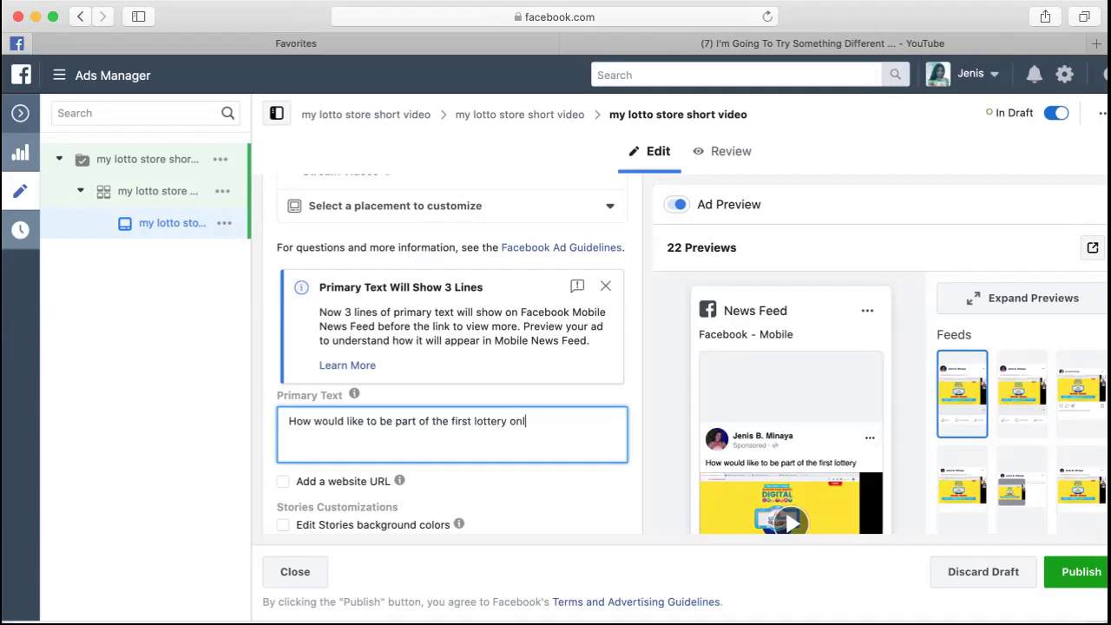
type("ine sorte")
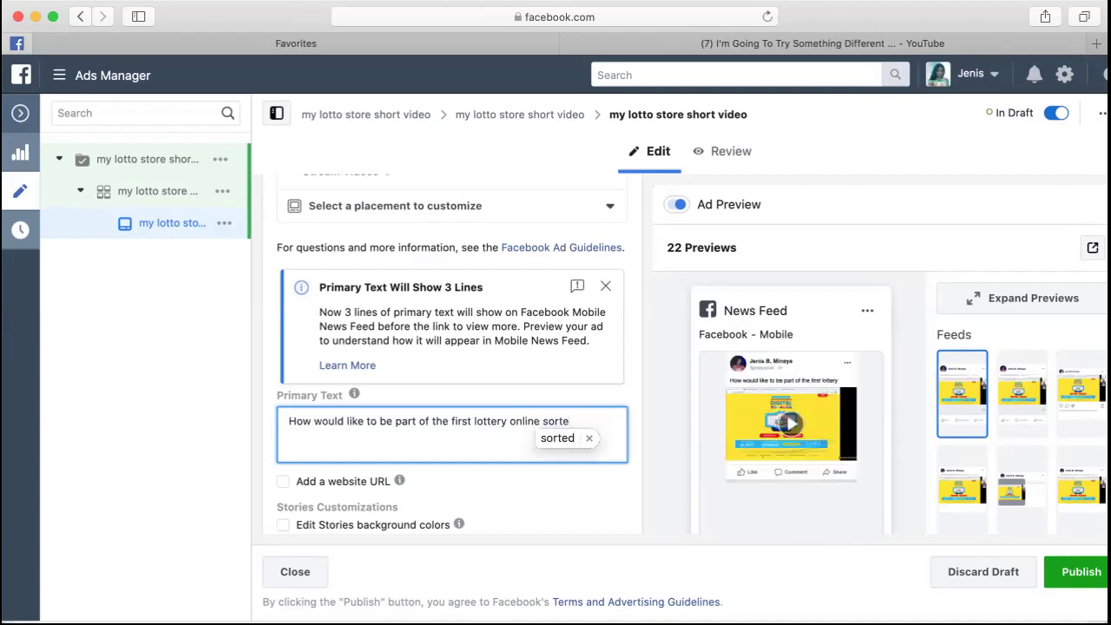
key("BackSpace")
key("BackSpace")
key("BackSpace")
key("BackSpace")
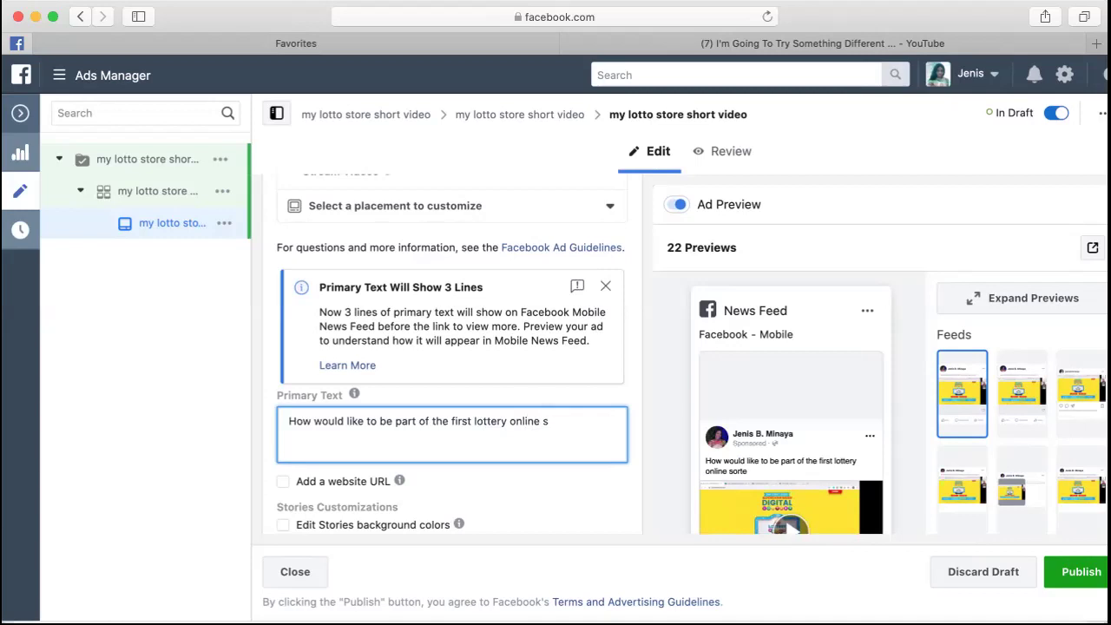
key("BackSpace")
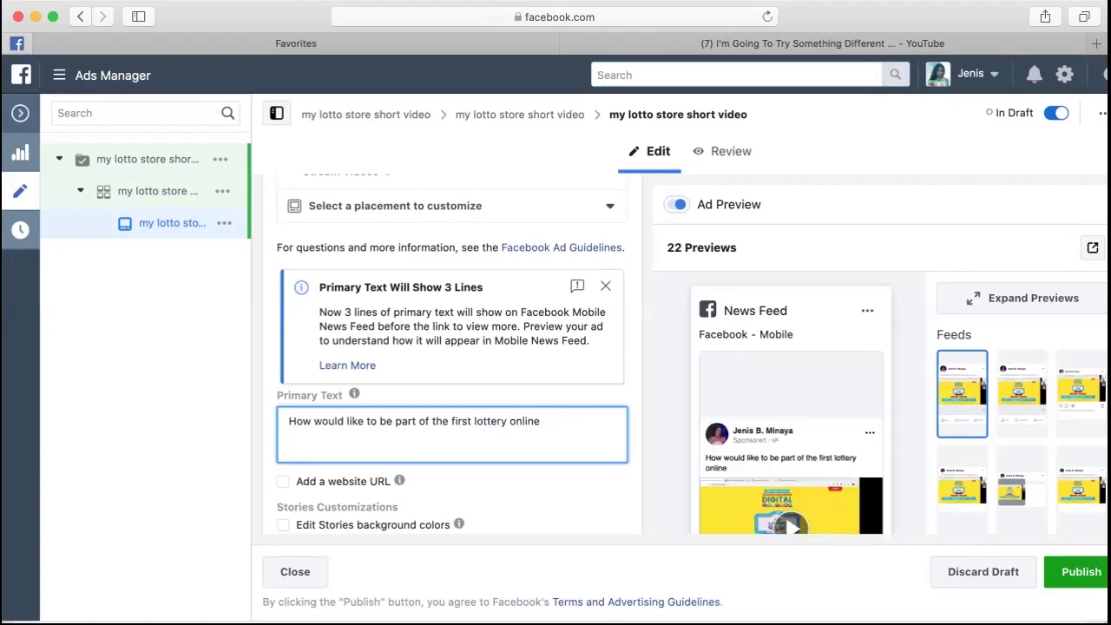
Finish the opening sentence of the primary text with "that uses the blockchain technology.".
type("that uses")
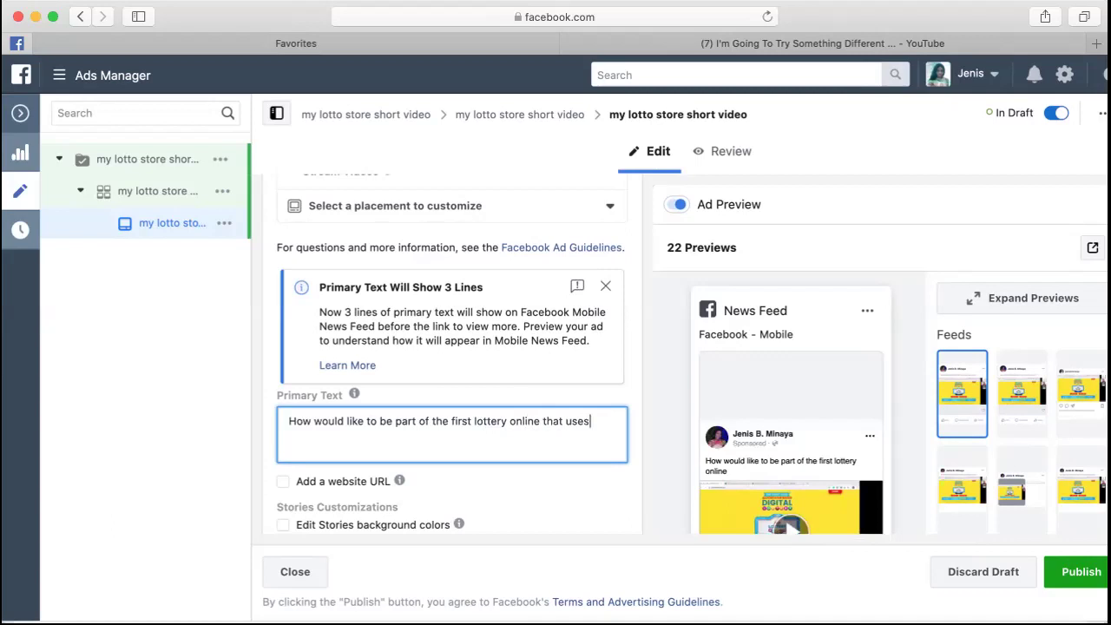
type(" the lok")
key("BackSpace")
key("BackSpace")
key("BackSpace")
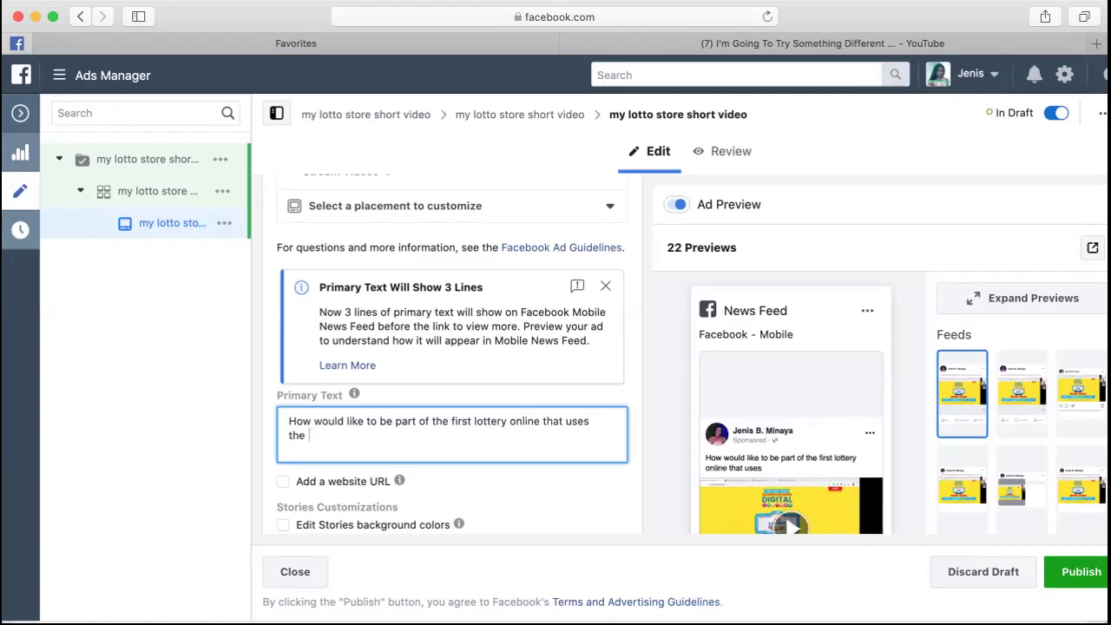
type("blockchain tec")
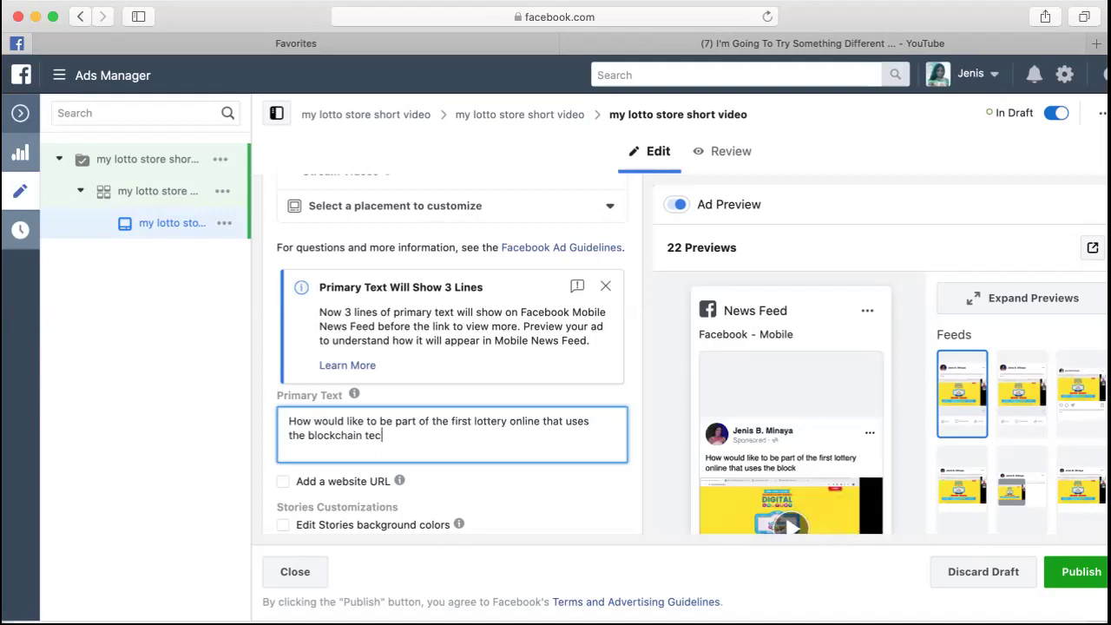
type("hnology")
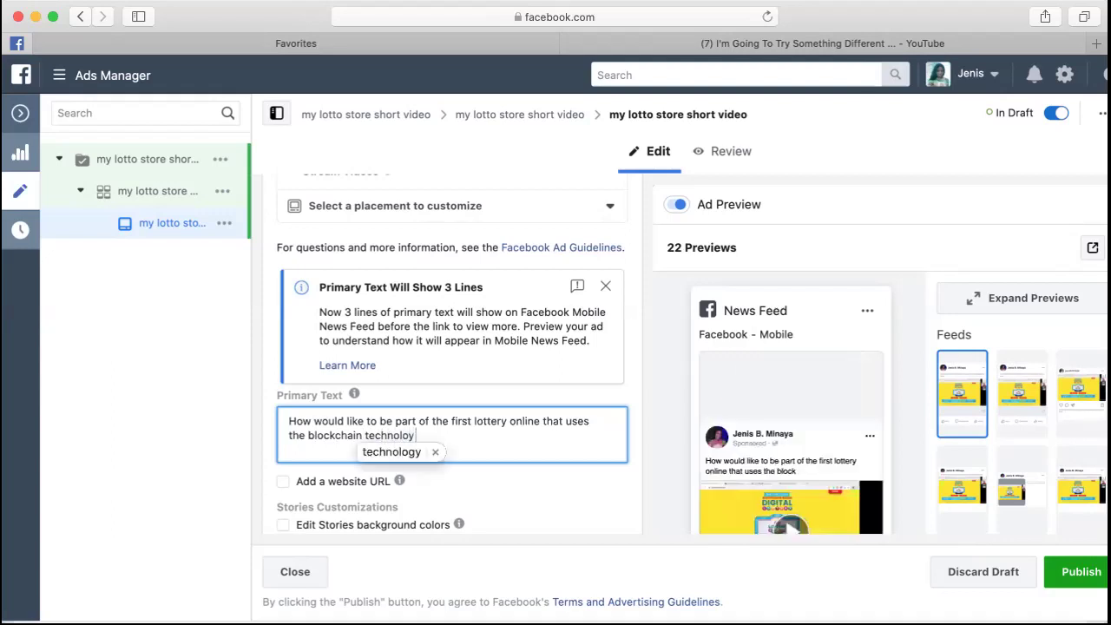
type(". ")
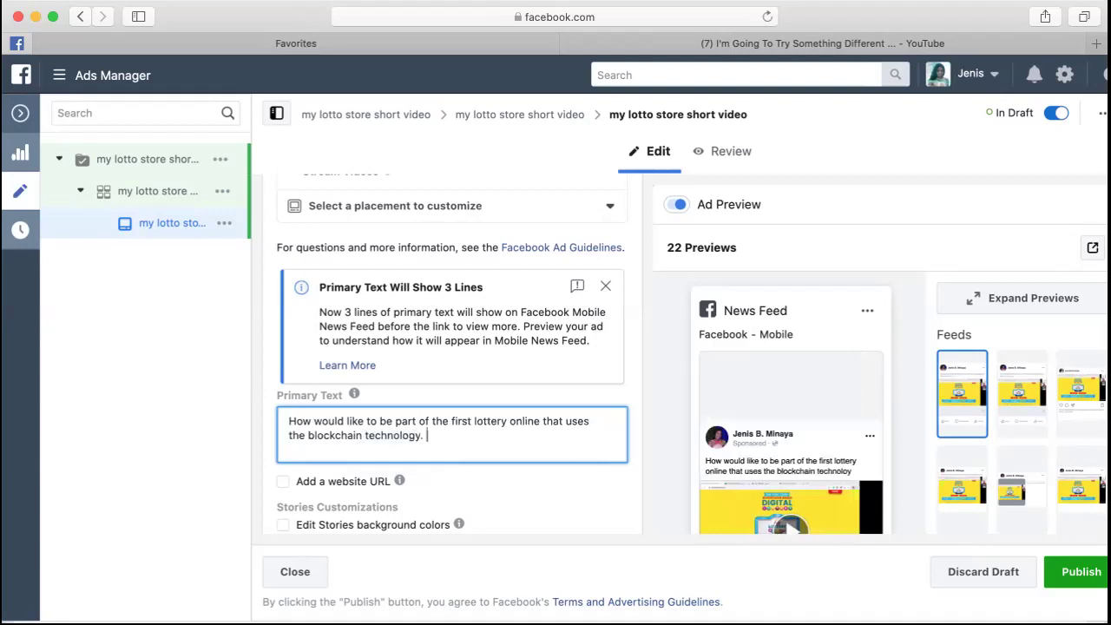
Add "Dont be left behind on this revolutionary event" as the second sentence of the primary text.
type("Dont be lef")
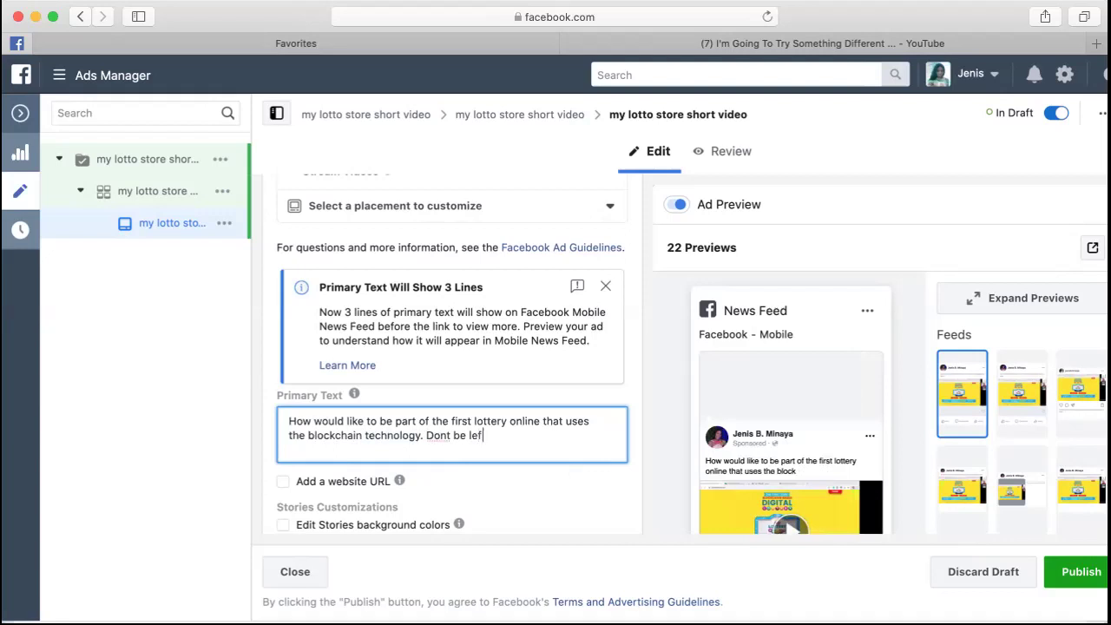
type("t bein")
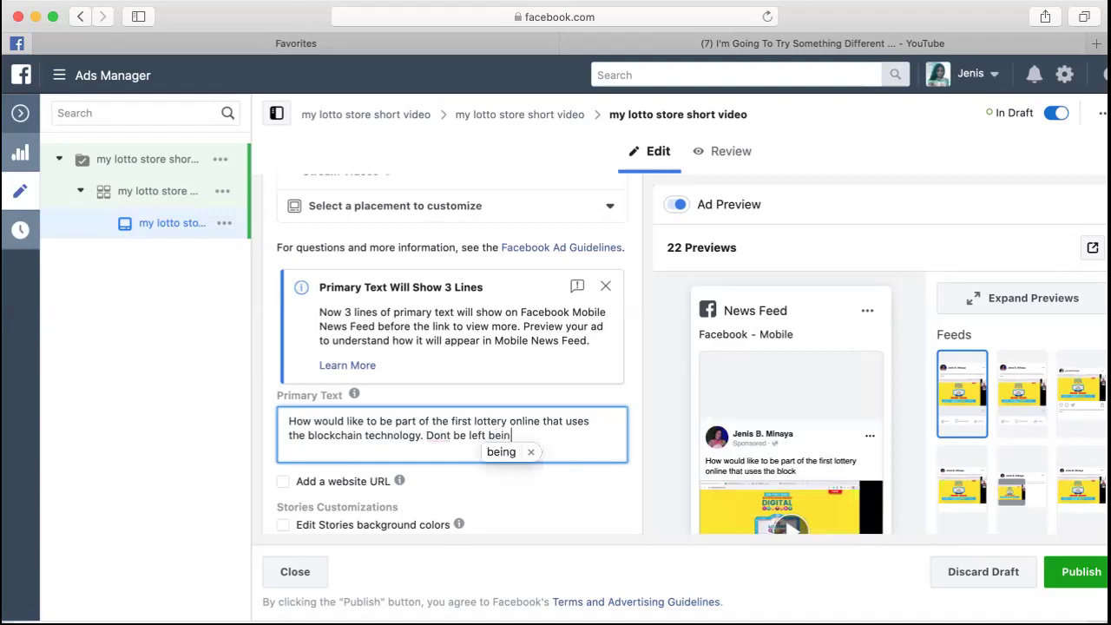
key("BackSpace")
key("BackSpace")
type("hind on this reveal")
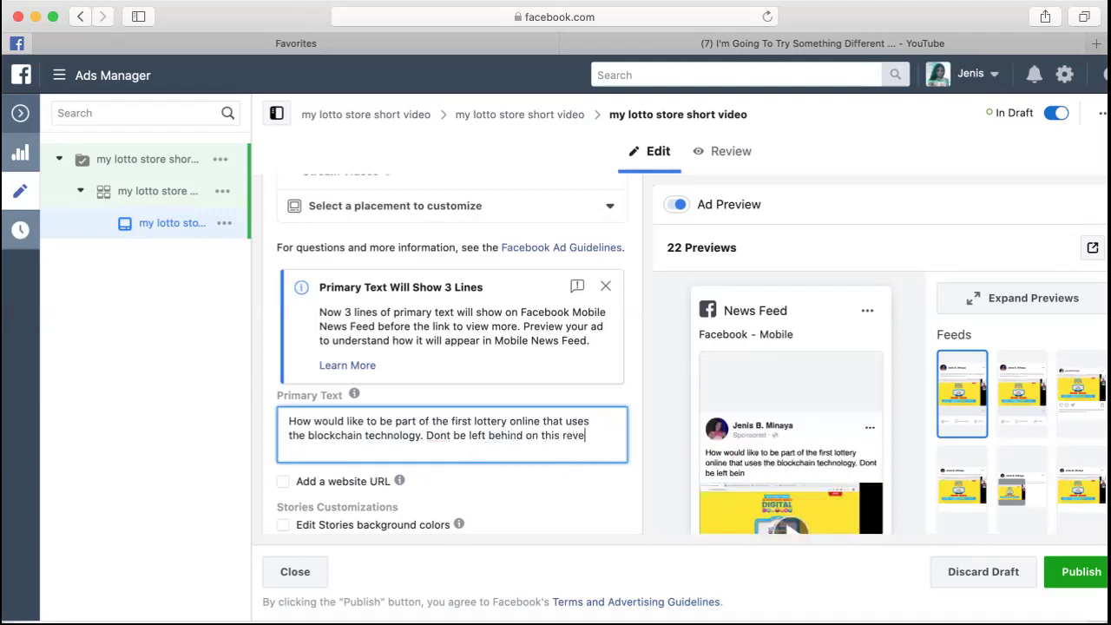
key("BackSpace")
key("BackSpace")
key("BackSpace")
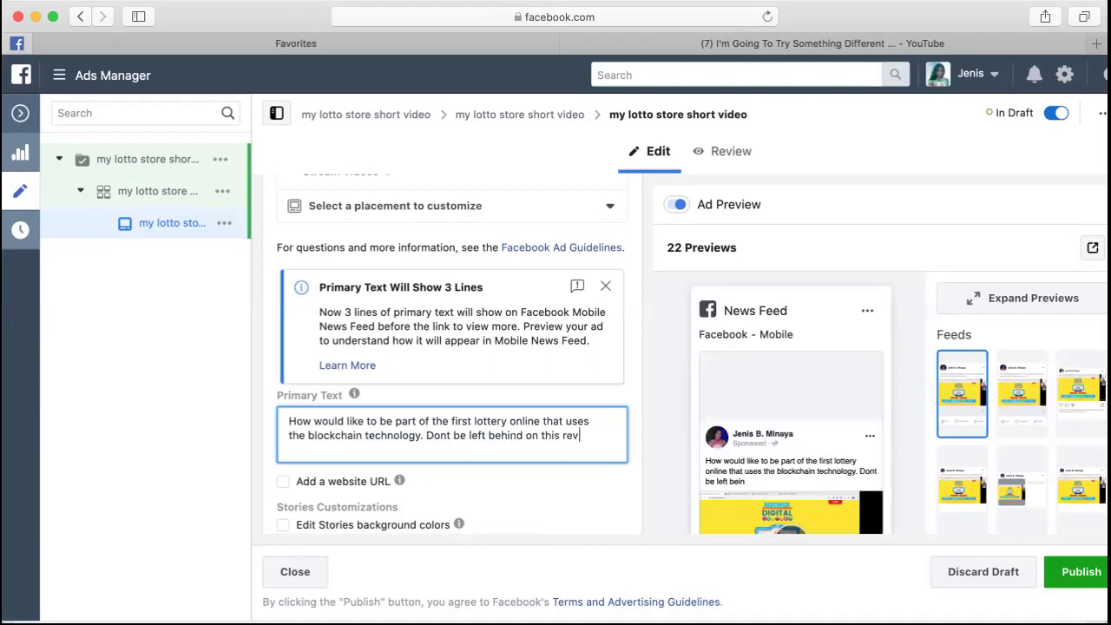
type("olutionary ")
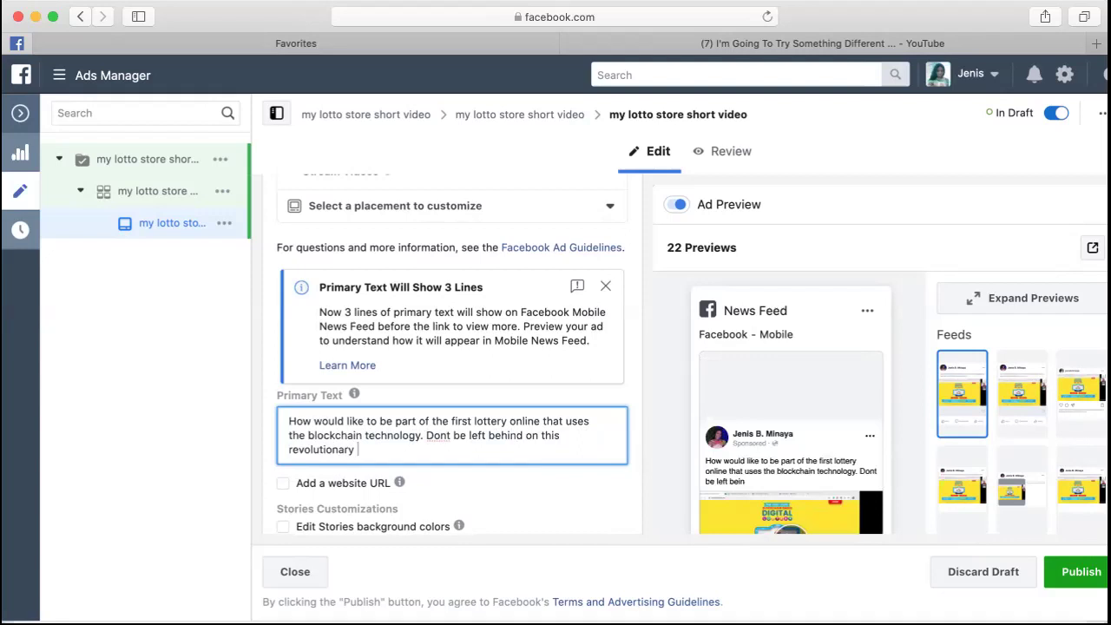
type("event")
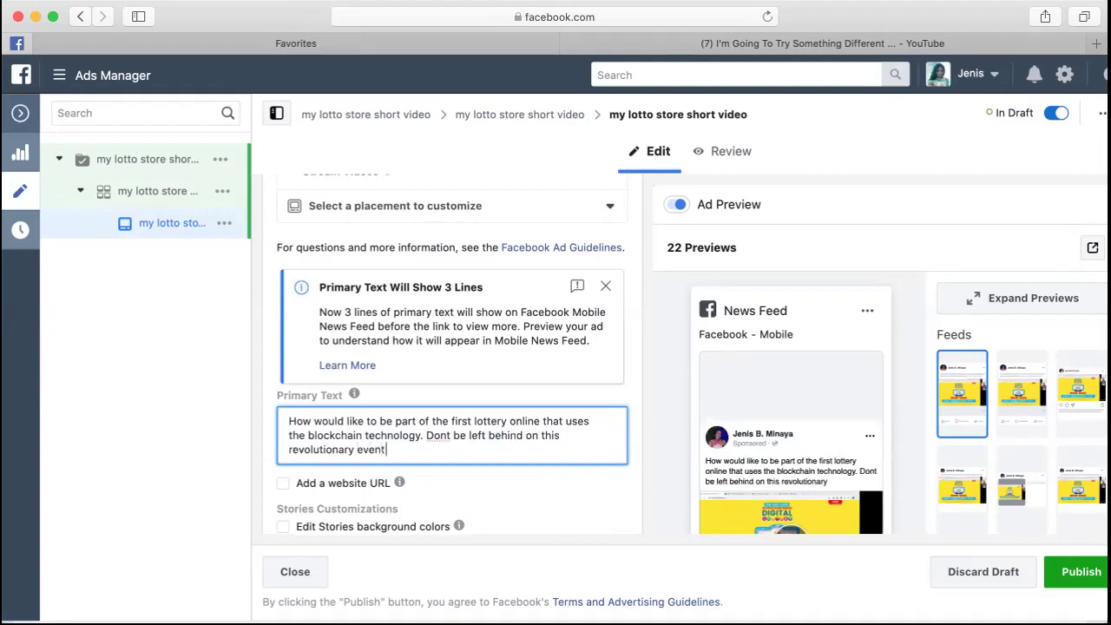
Replace the word "event" at the end of the second sentence with "new business and event.".
key("BackSpace")
key("BackSpace")
key("BackSpace")
key("BackSpace")
key("BackSpace")
type("new busin")
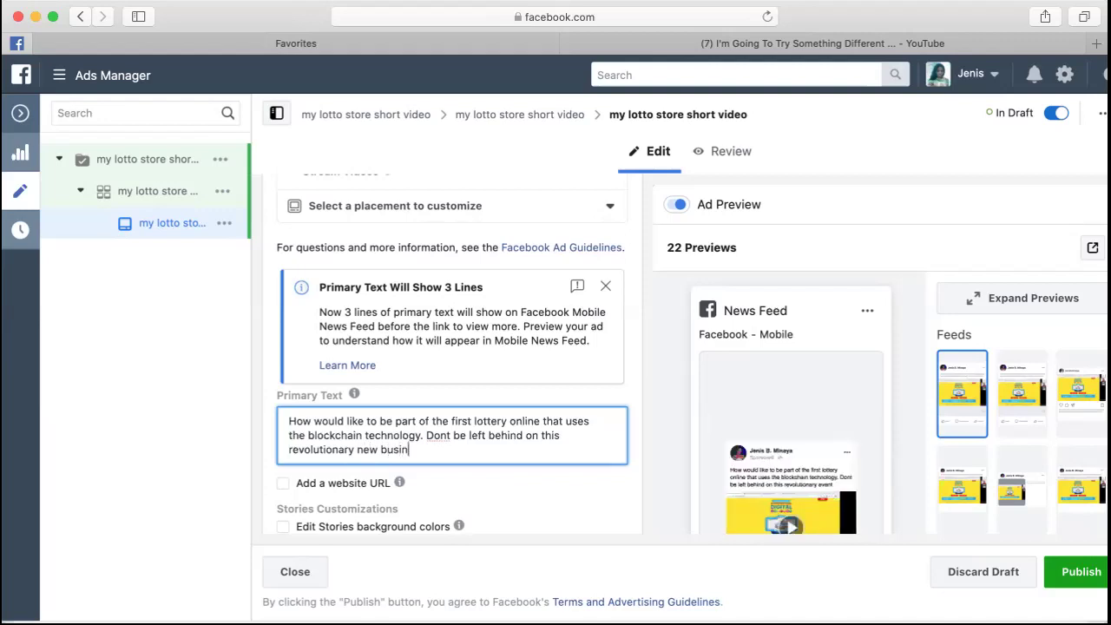
type("ess and")
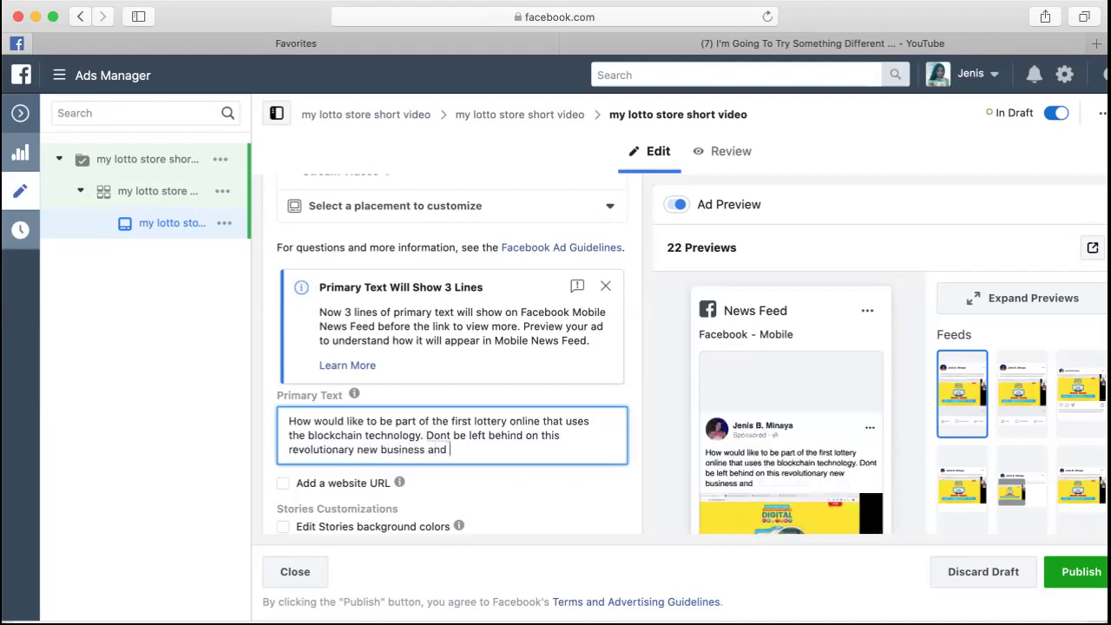
type(" event.")
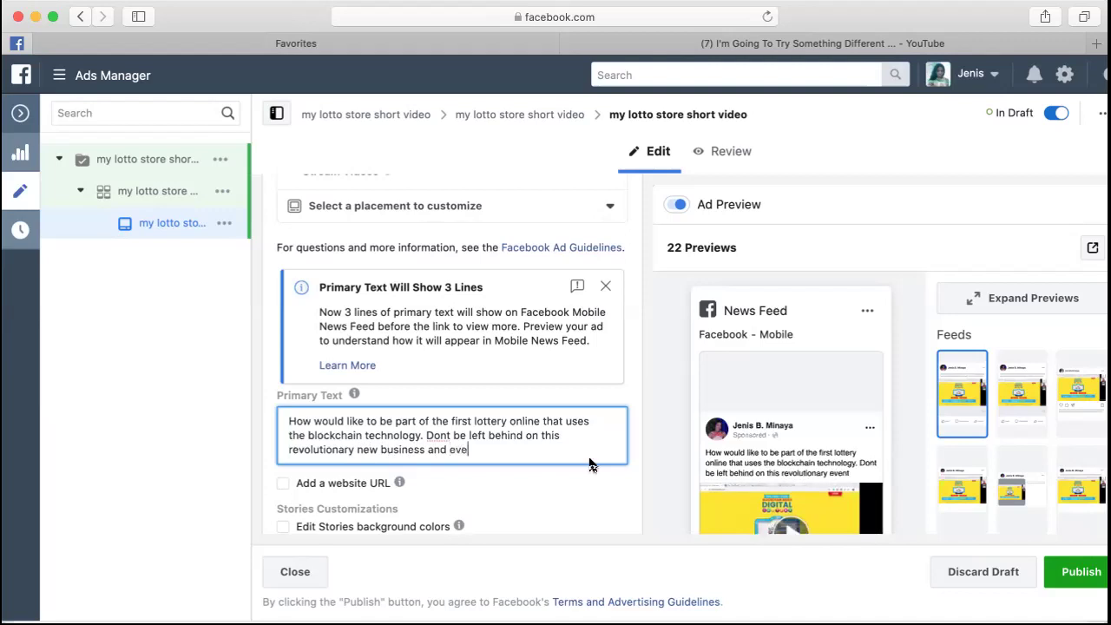
Correct "Dont" to "Don't" in the second sentence and return to the end of the primary text.
left_click(446, 434)
type("'")
left_click(490, 449)
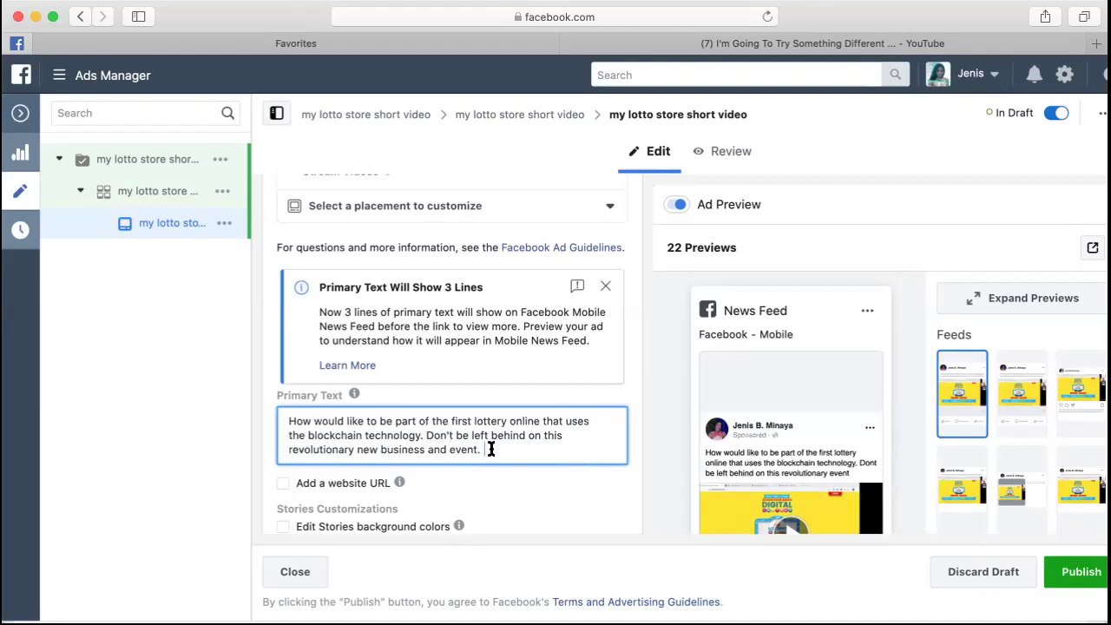
Start a call-to-action sentence at the end of the primary text with the words "Click the" and an opening quotation mark.
type("Click the")
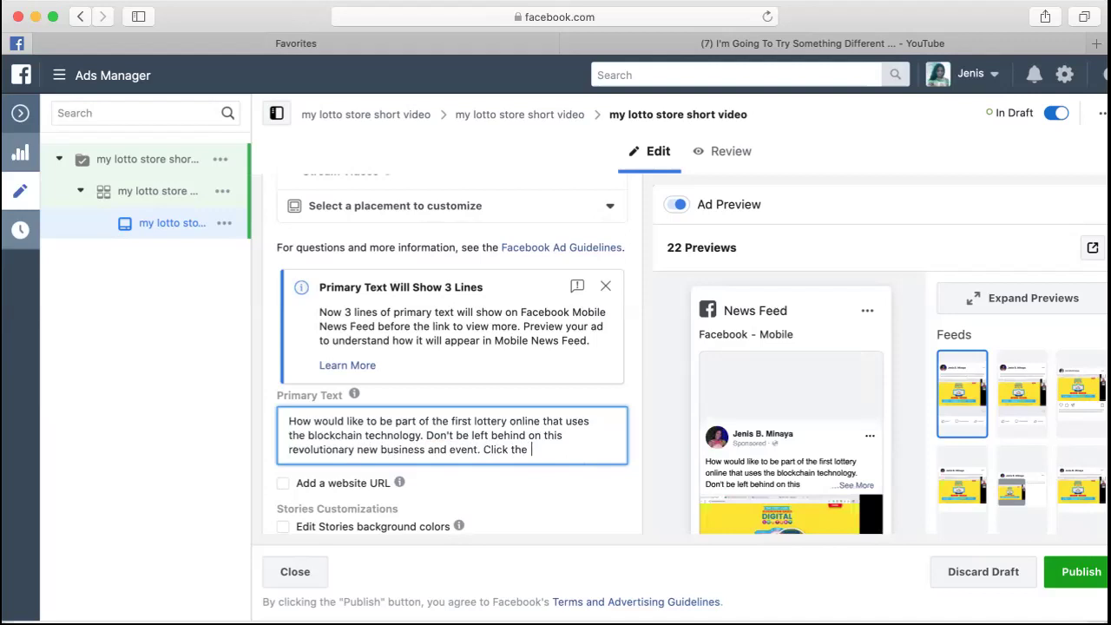
type("\"leran m")
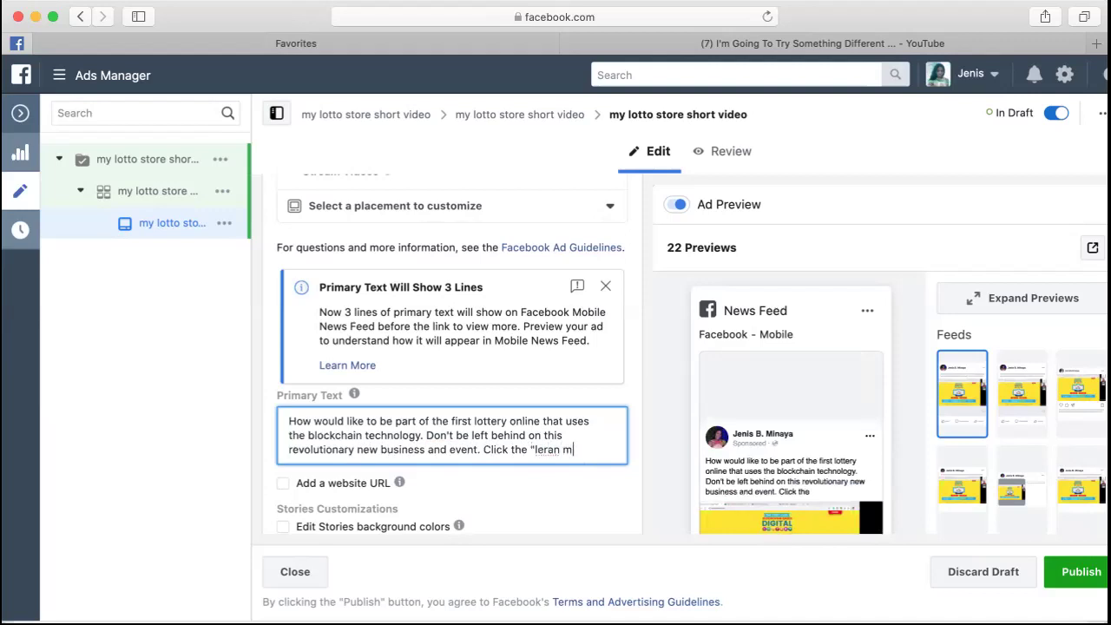
key("BackSpace")
key("BackSpace")
key("BackSpace")
key("BackSpace")
key("BackSpace")
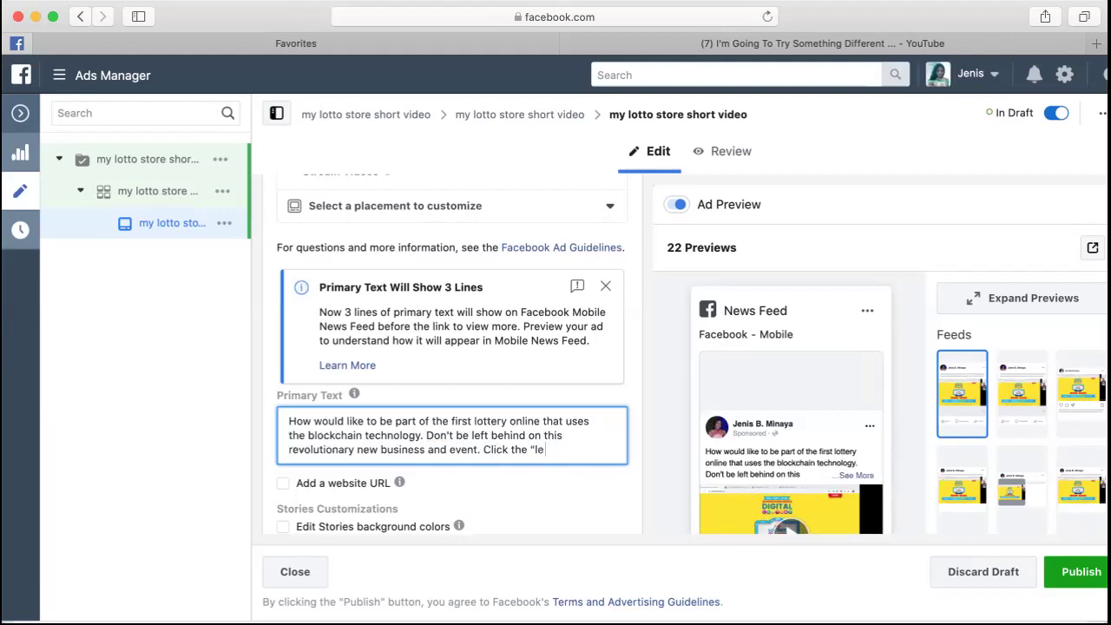
key("BackSpace")
key("BackSpace")
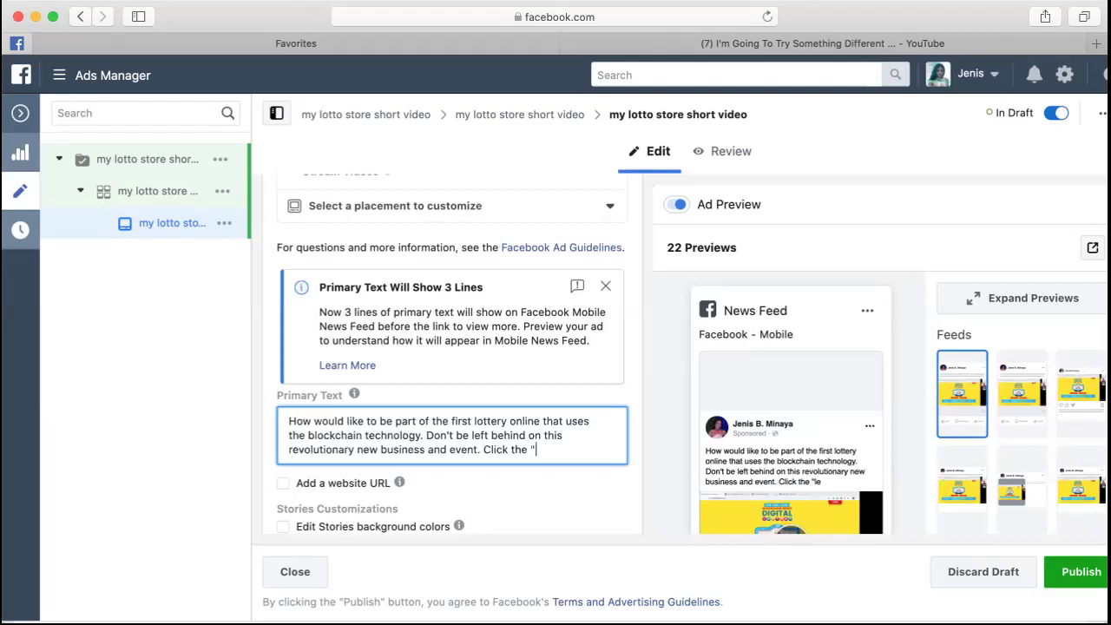
type("Lar")
type("nM")
key("BackSpace")
key("BackSpace")
key("BackSpace")
key("BackSpace")
key("BackSpace")
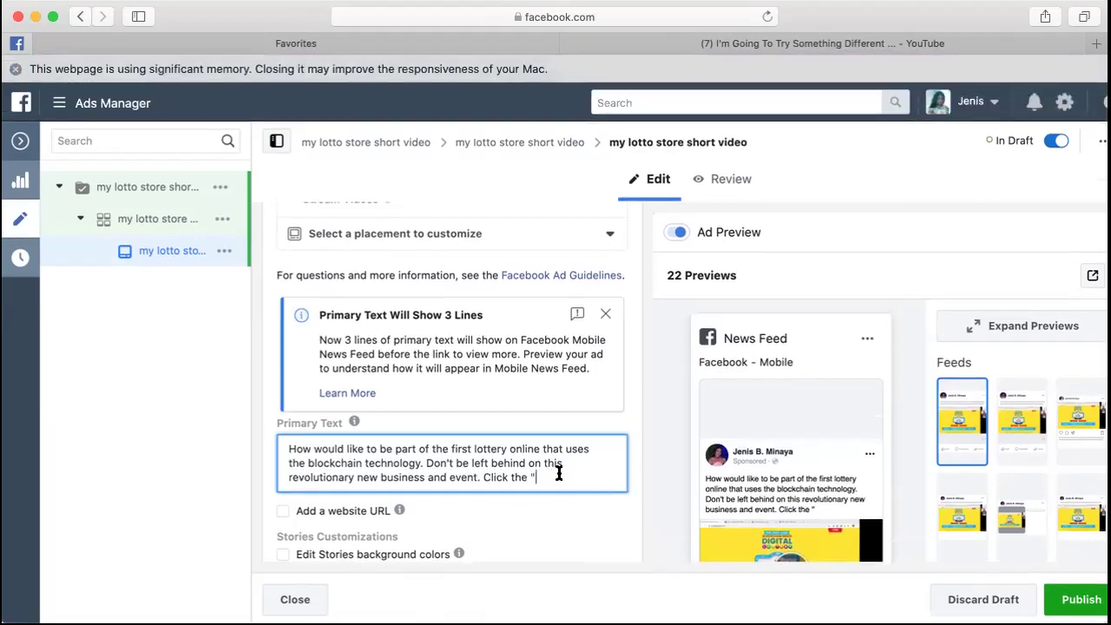
Complete the call to action in the primary text so it reads: Click the "Learn More" button.
type("Lear")
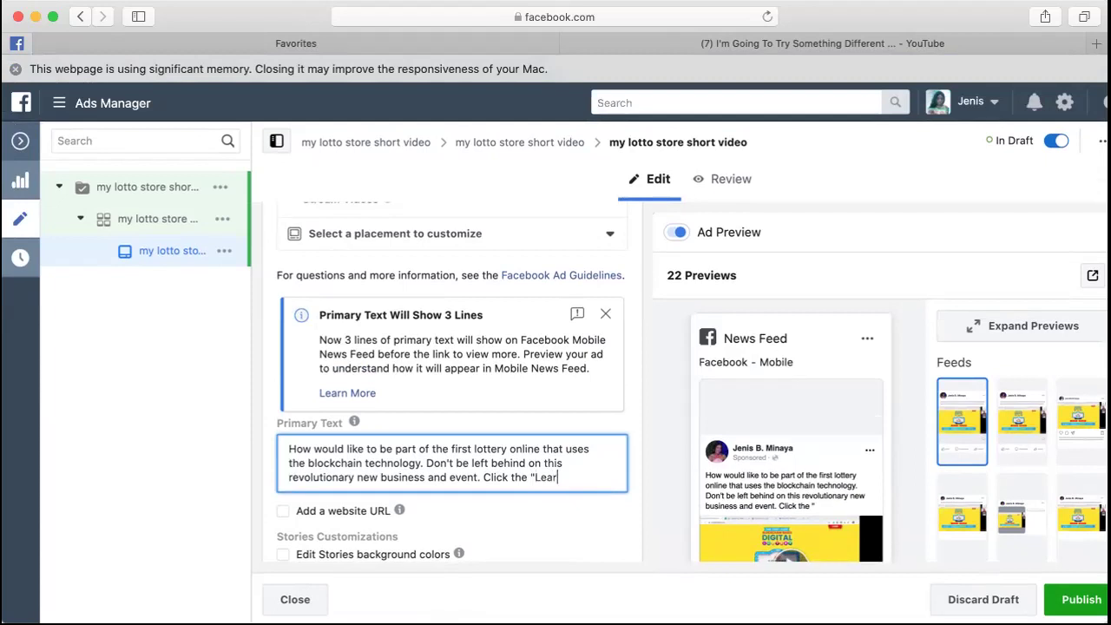
type("n More")
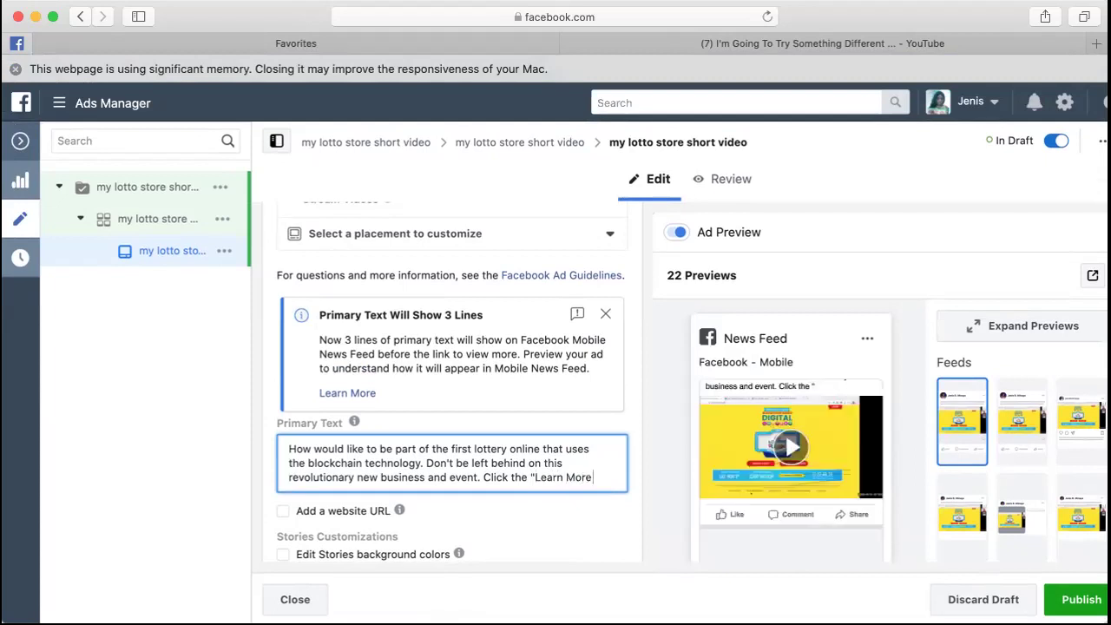
type("\" burrs")
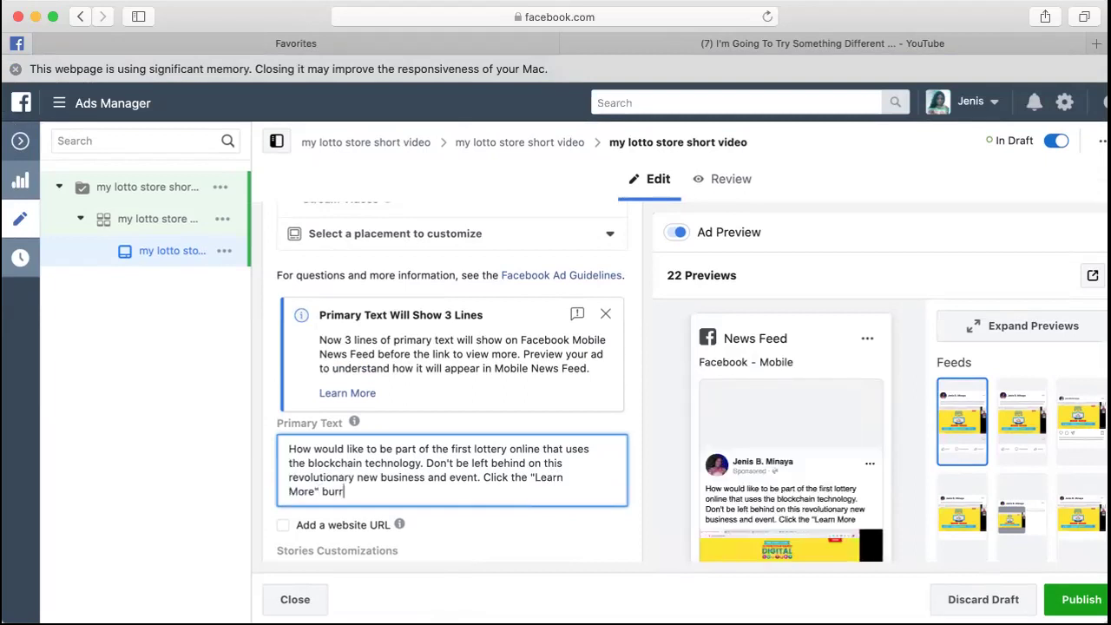
key("BackSpace")
key("BackSpace")
key("BackSpace")
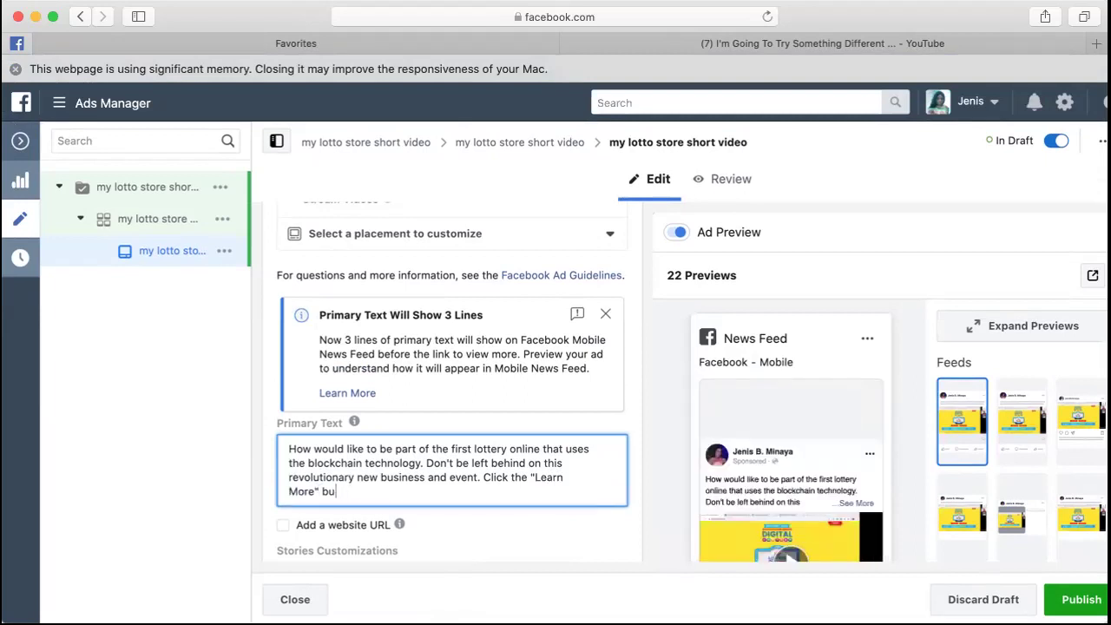
type("t")
type("tn")
key("BackSpace")
key("BackSpace")
type("on")
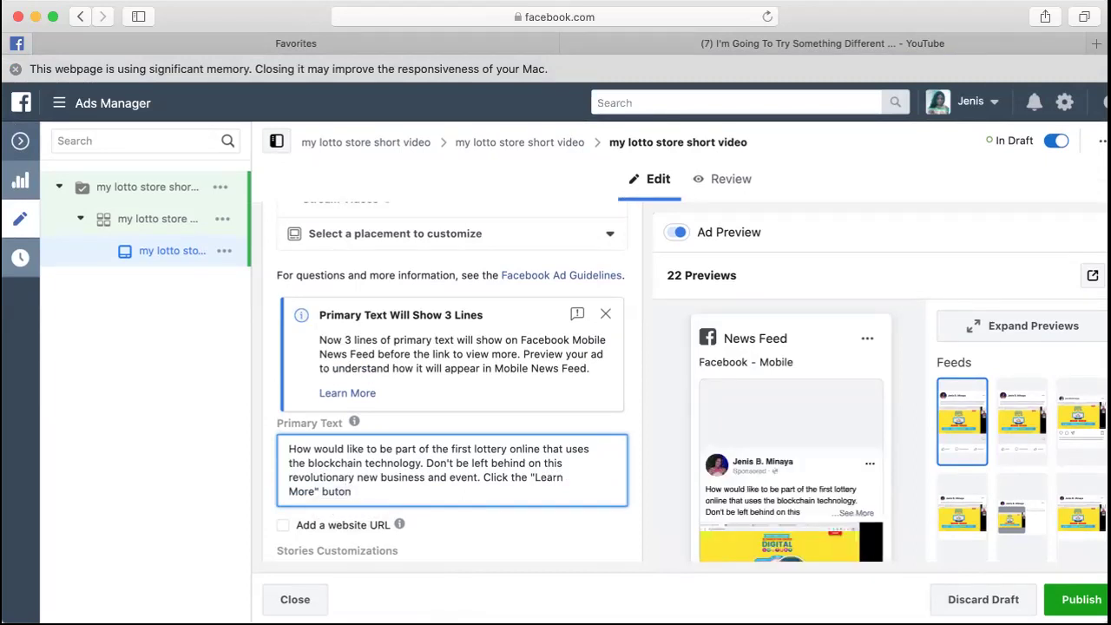
key("BackSpace")
key("BackSpace")
type("ton.")
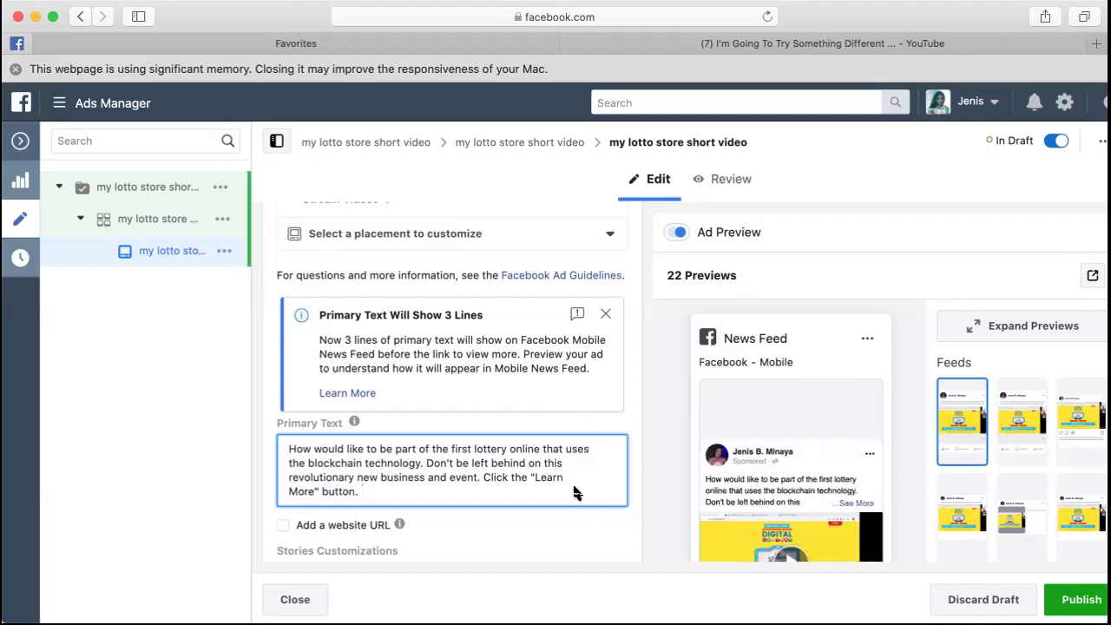
scroll(572, 492, "down", 3)
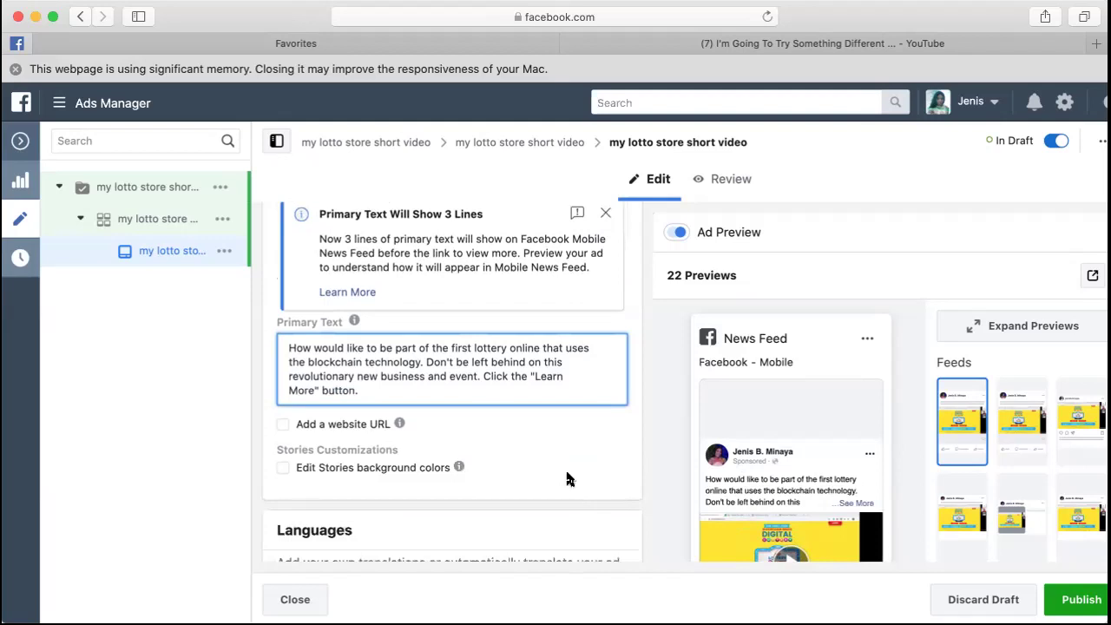
scroll(566, 460, "down", 2)
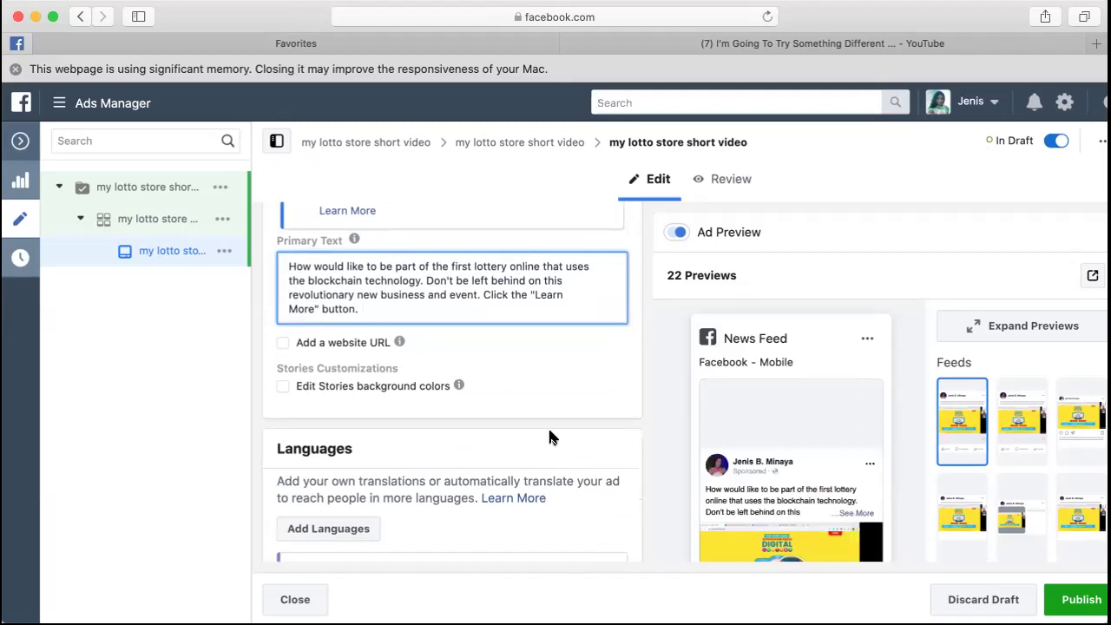
Examine the unmet placement video requirements, the chosen video's details and the video recommendations in the ad's media section.
scroll(565, 465, "up", 3)
scroll(565, 475, "up", 4)
scroll(566, 477, "up", 1)
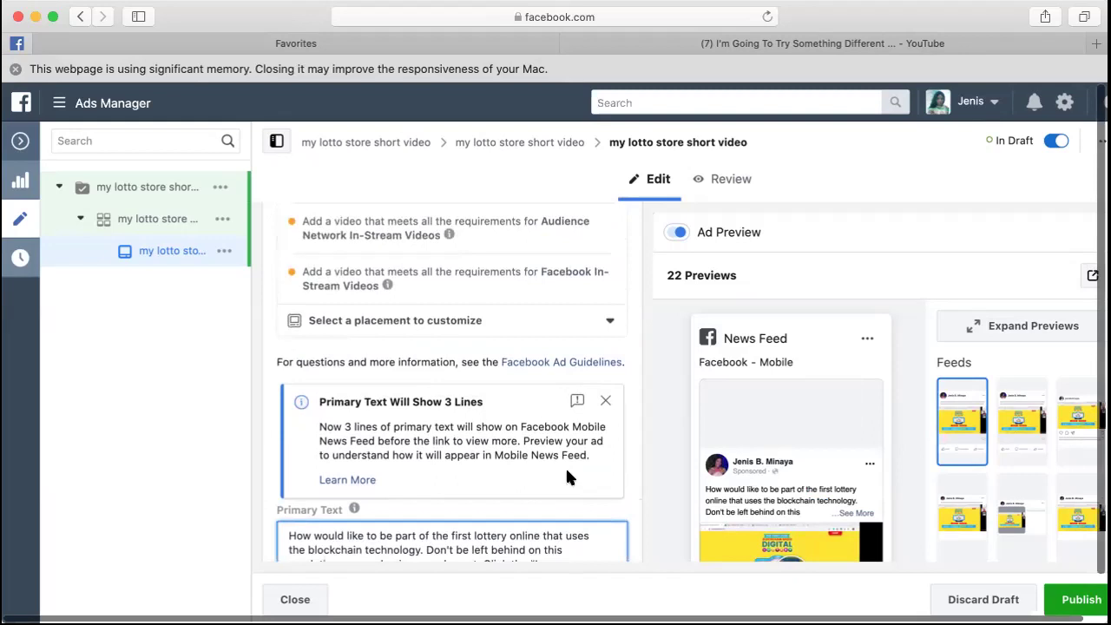
scroll(566, 476, "up", 3)
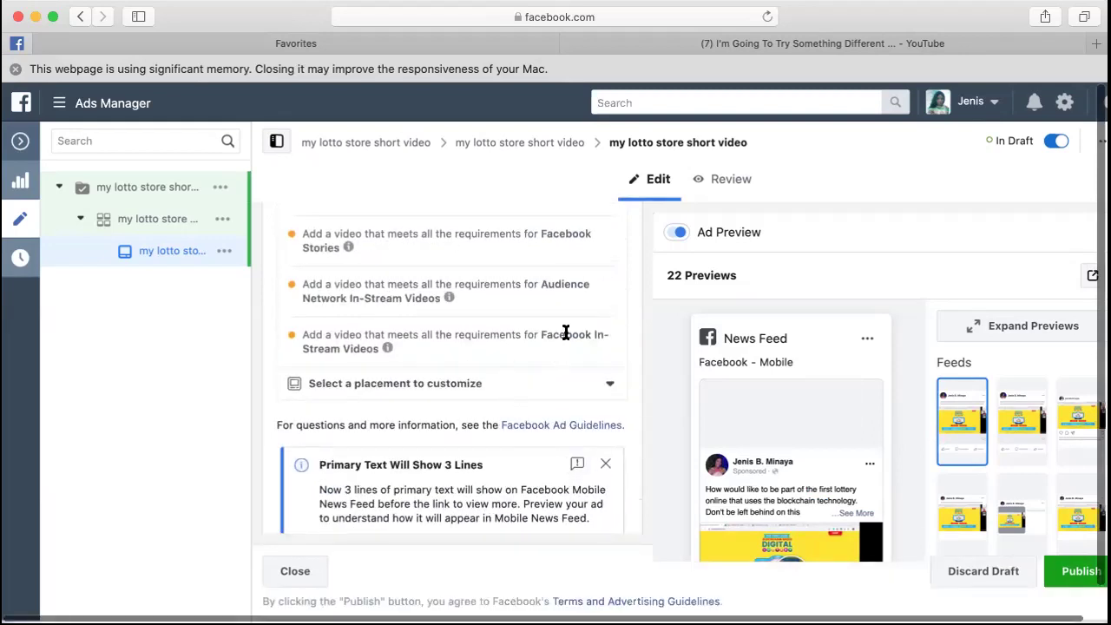
scroll(566, 335, "up", 7)
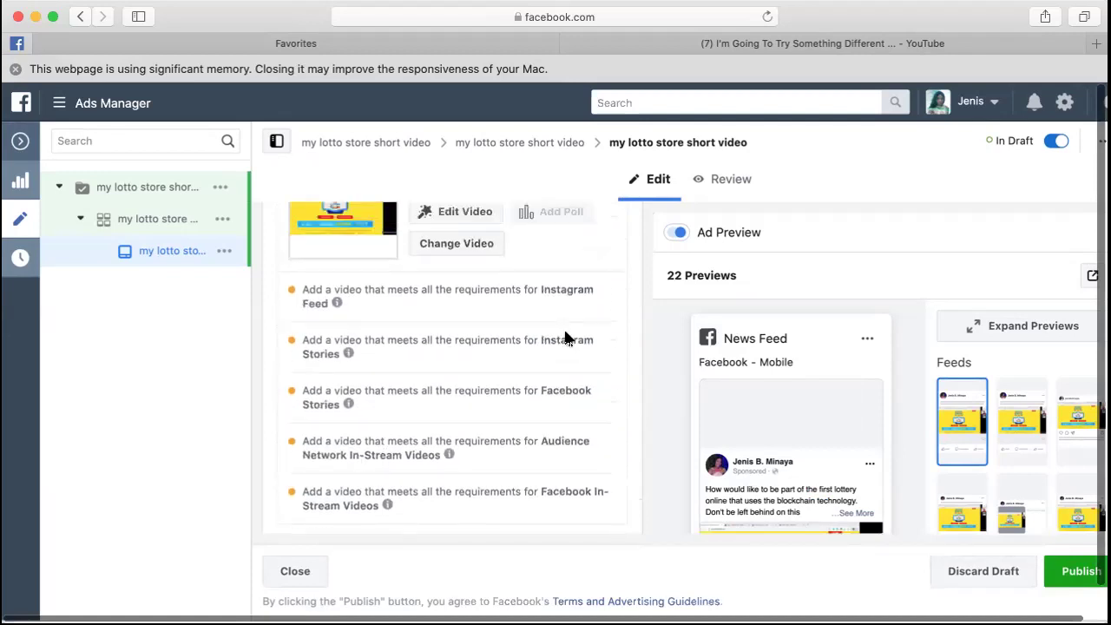
scroll(566, 333, "up", 5)
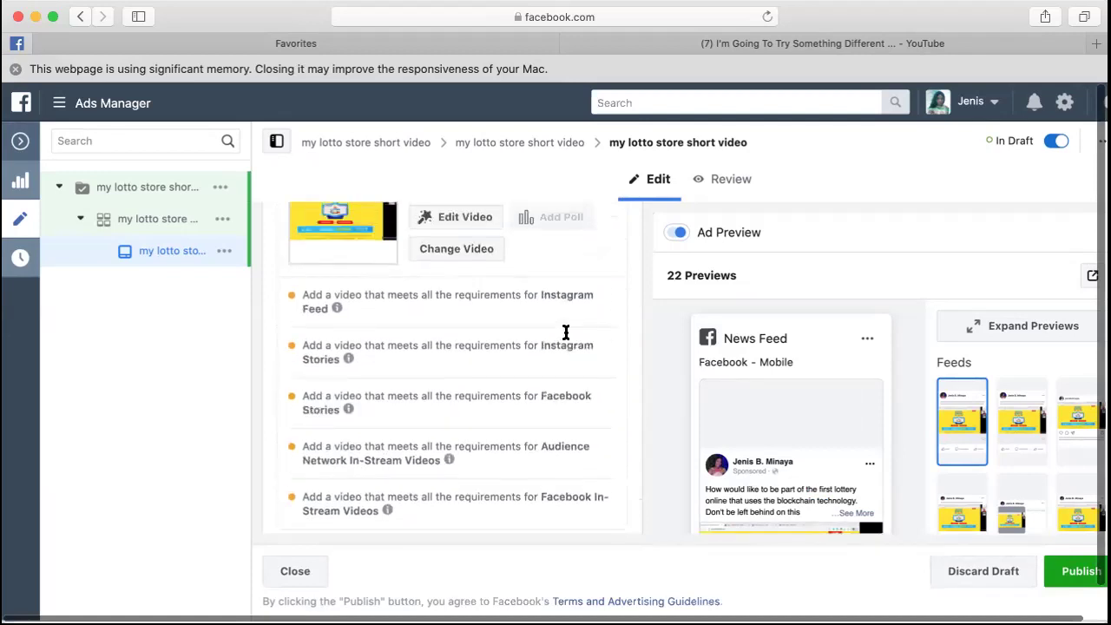
scroll(565, 336, "up", 1)
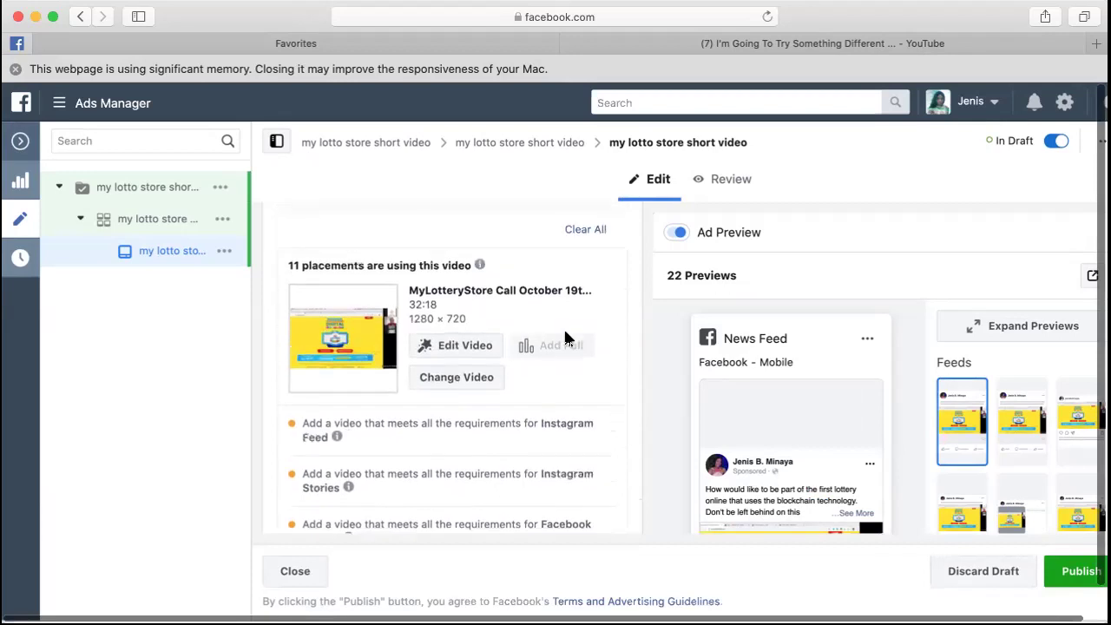
scroll(564, 337, "up", 1)
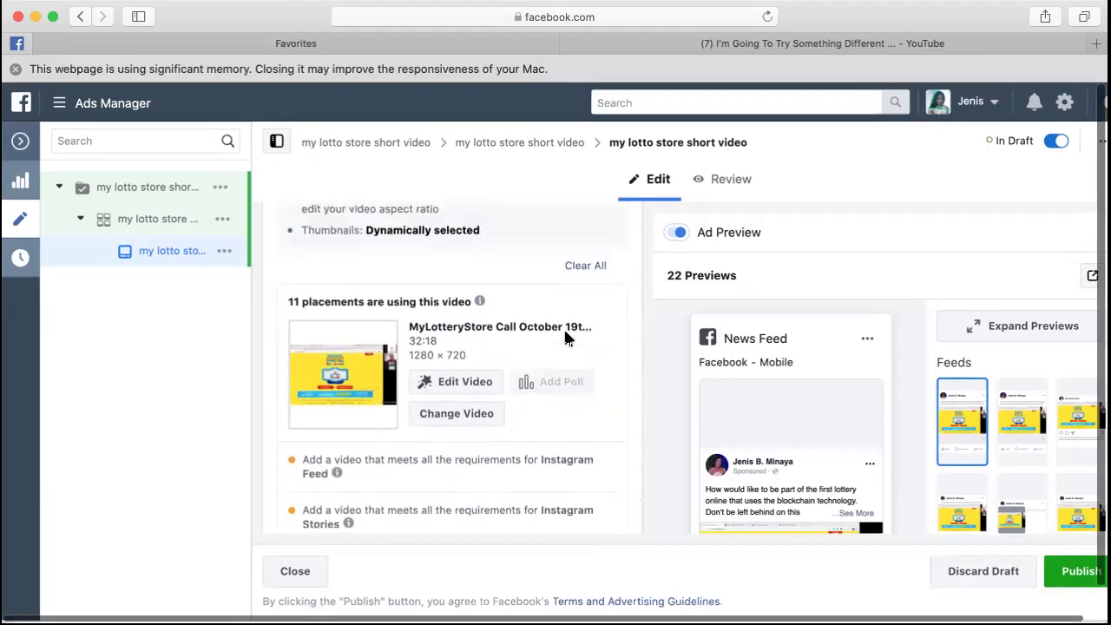
scroll(564, 336, "up", 2)
scroll(565, 336, "up", 2)
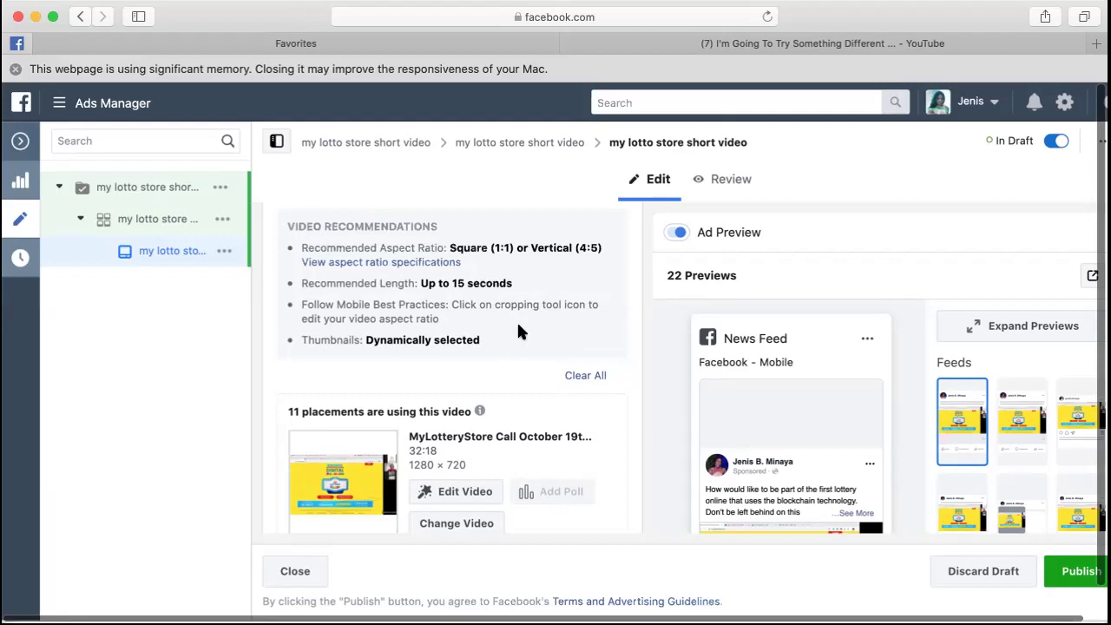
scroll(518, 330, "up", 4)
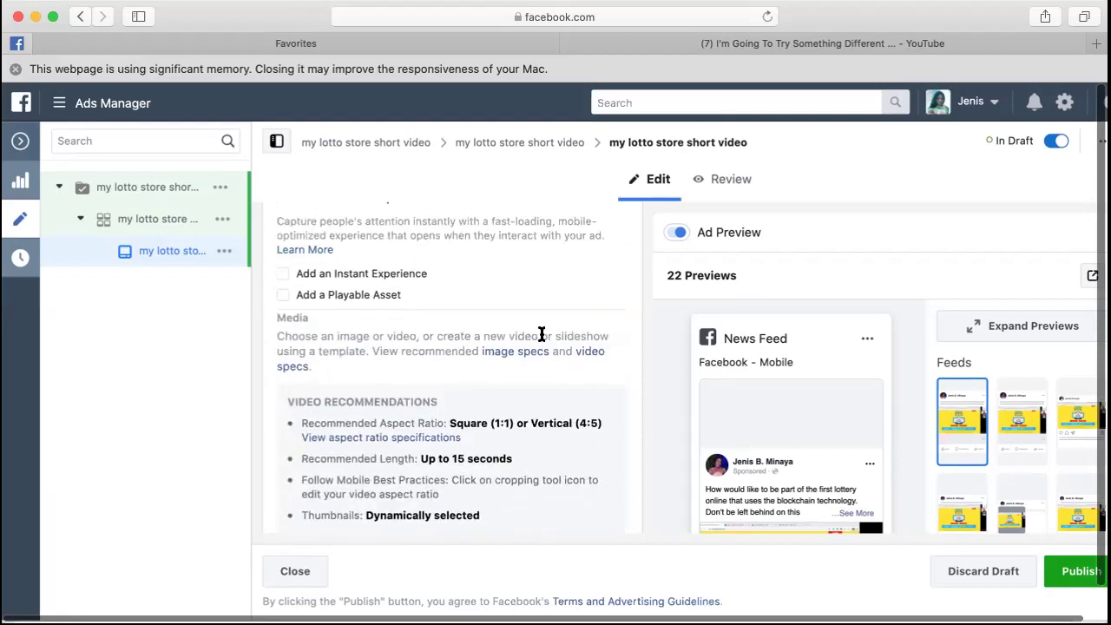
scroll(540, 335, "up", 2)
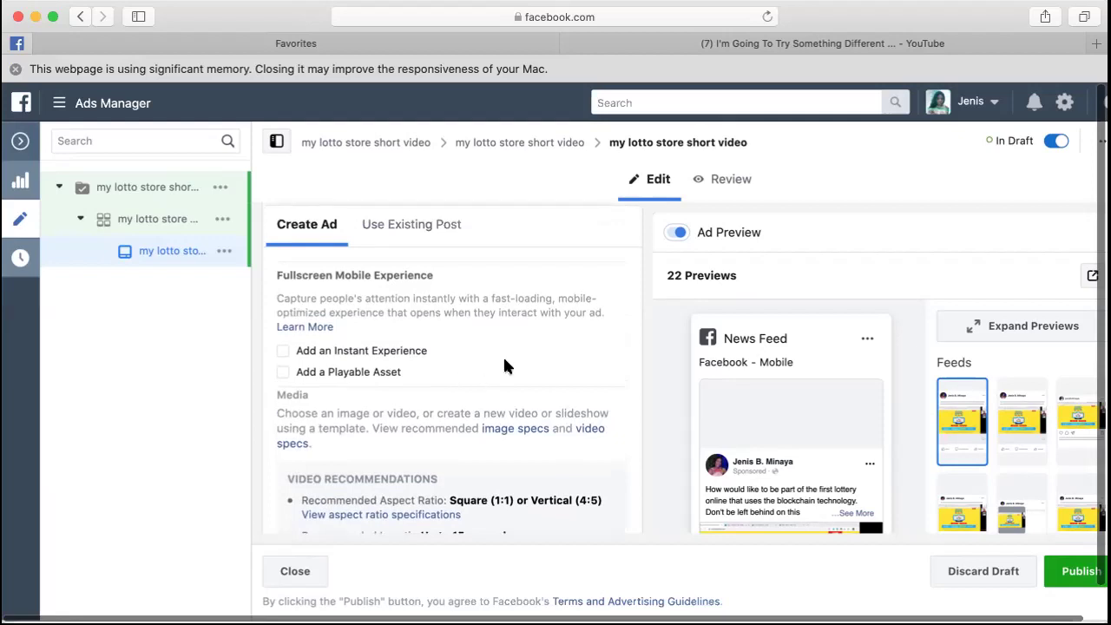
Check the ad's Facebook Page and Instagram account, the fullscreen mobile options and the video used by the placements.
scroll(508, 365, "down", 2)
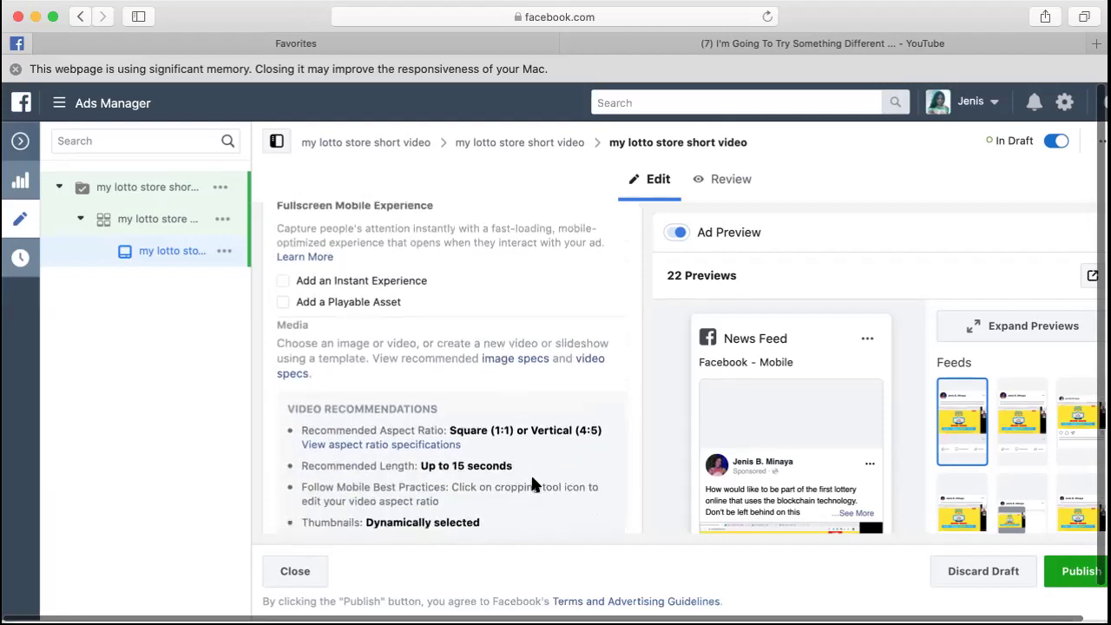
scroll(544, 501, "up", 6)
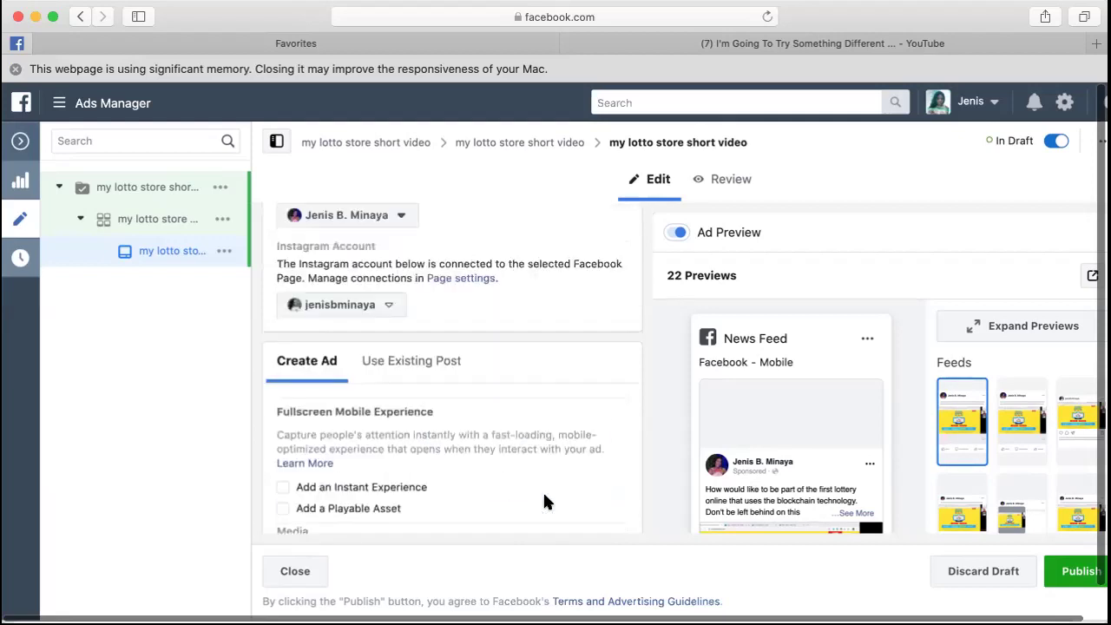
scroll(544, 501, "down", 5)
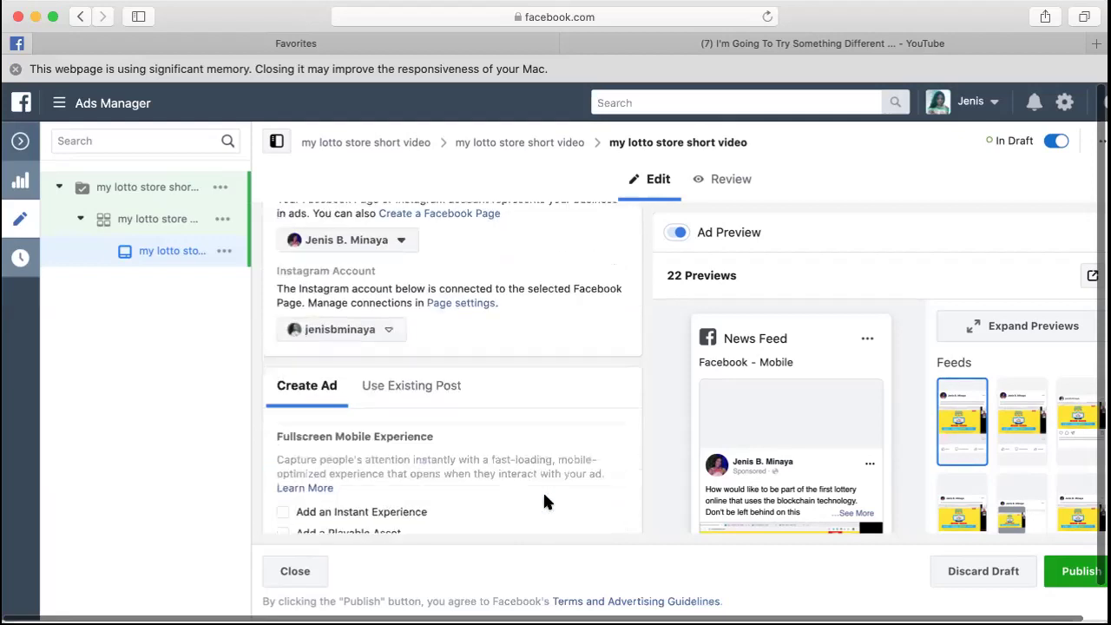
scroll(544, 501, "down", 1)
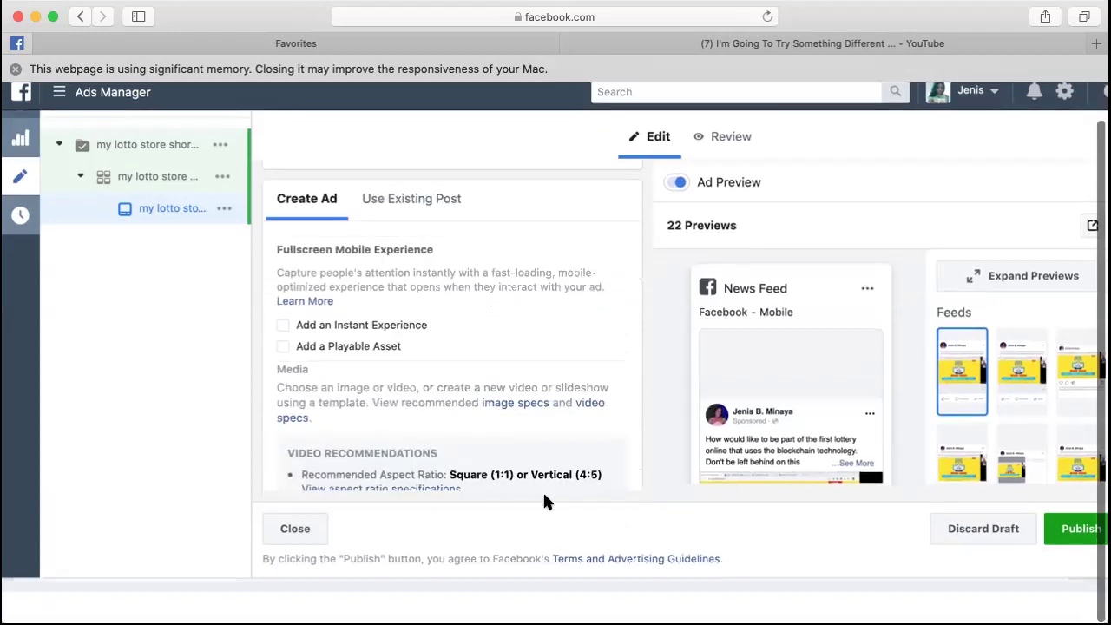
scroll(522, 386, "down", 10)
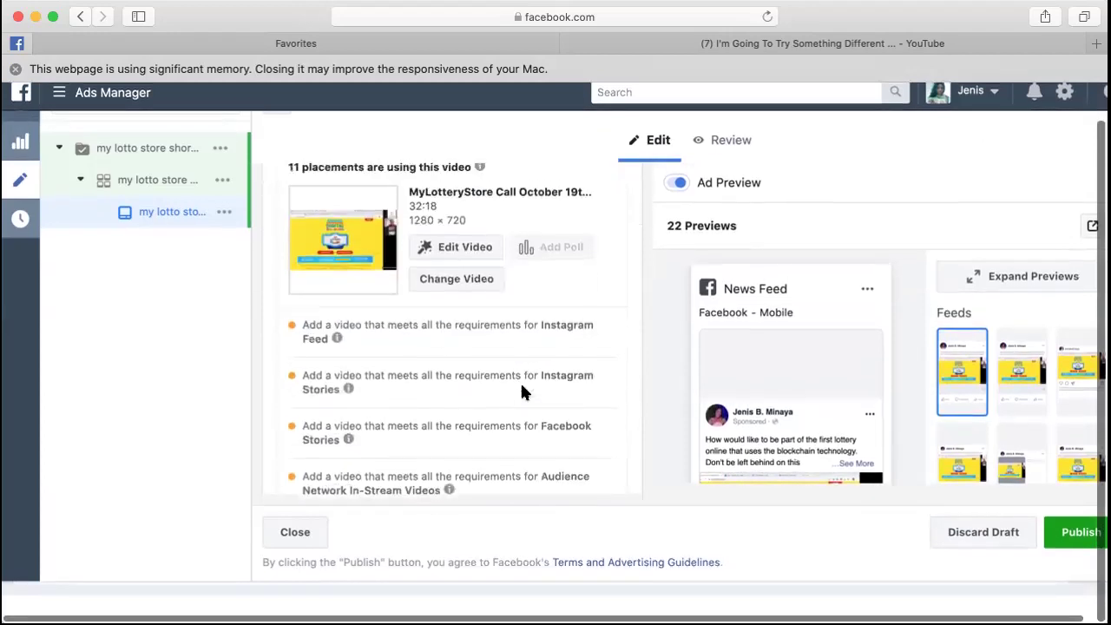
scroll(521, 392, "up", 3)
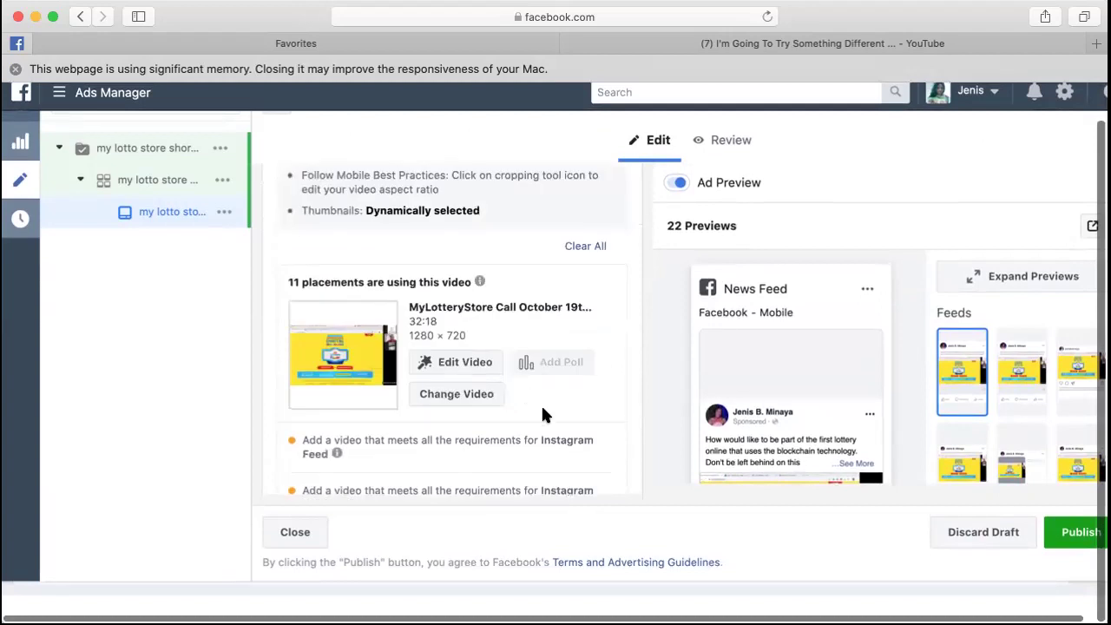
scroll(541, 408, "down", 1)
scroll(543, 408, "down", 1)
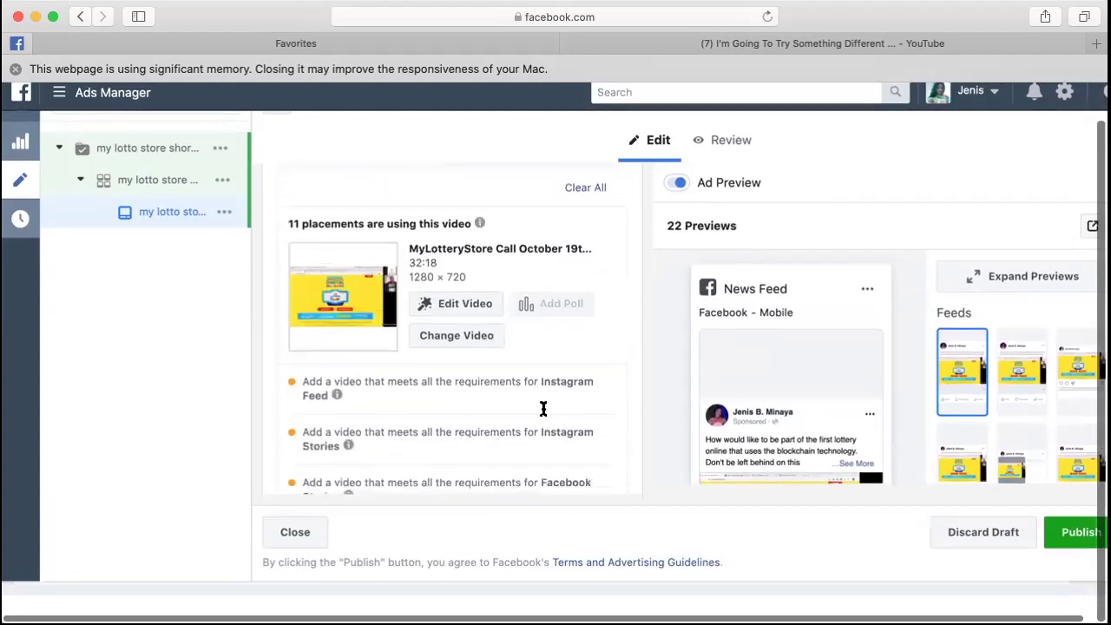
Look through the placements available to customize and their video length limits, and close the list without choosing one.
scroll(541, 405, "down", 4)
scroll(541, 408, "down", 9)
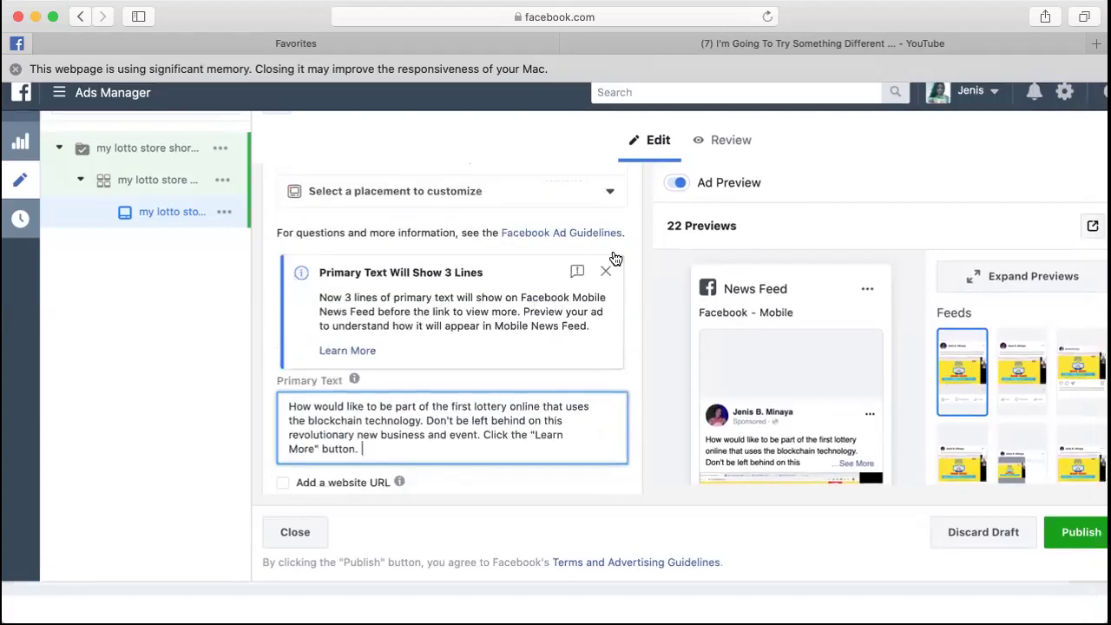
left_click(610, 194)
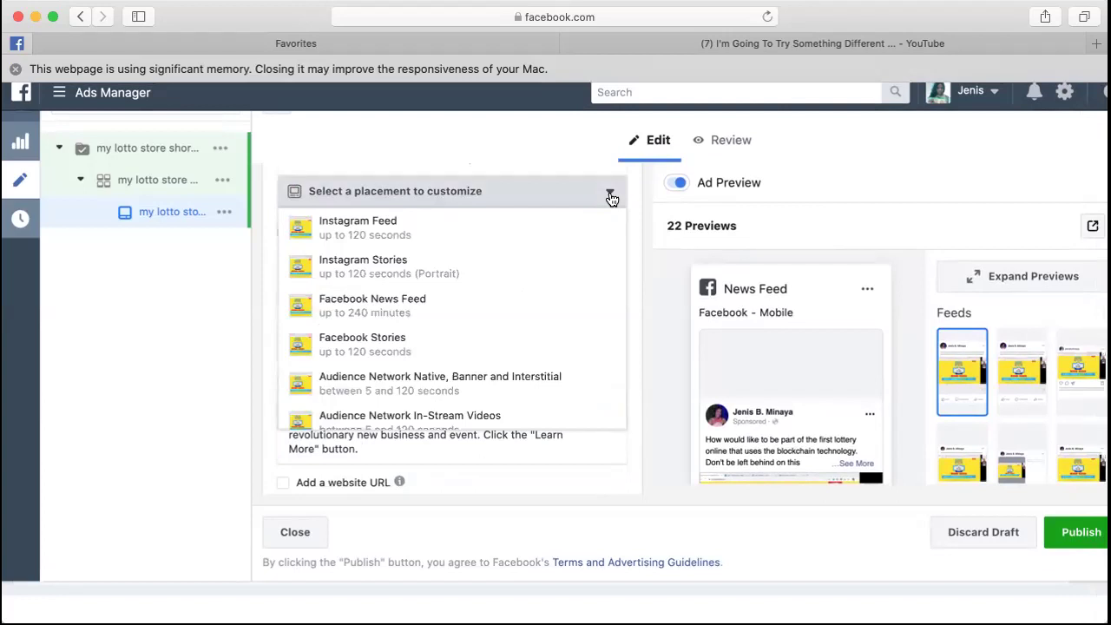
scroll(524, 345, "down", 5)
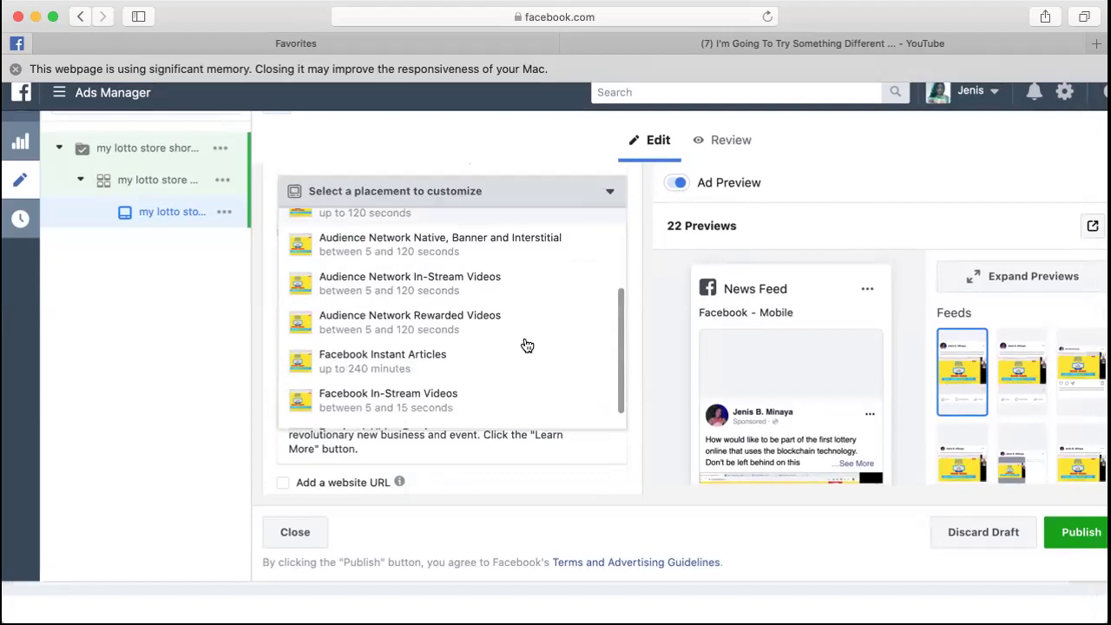
scroll(525, 345, "up", 5)
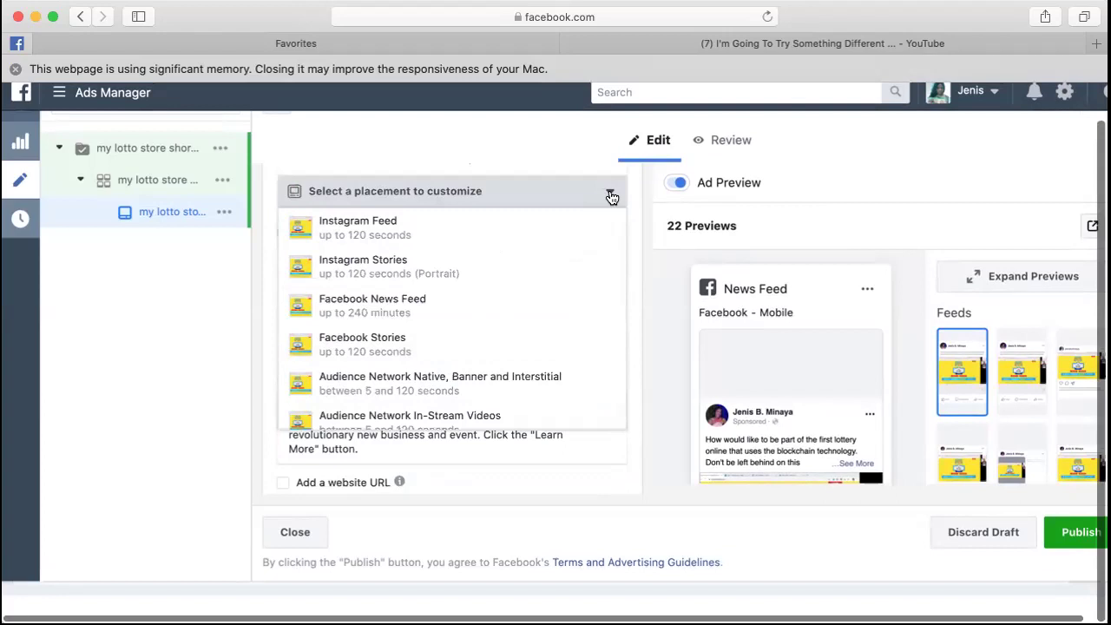
scroll(558, 256, "up", 1)
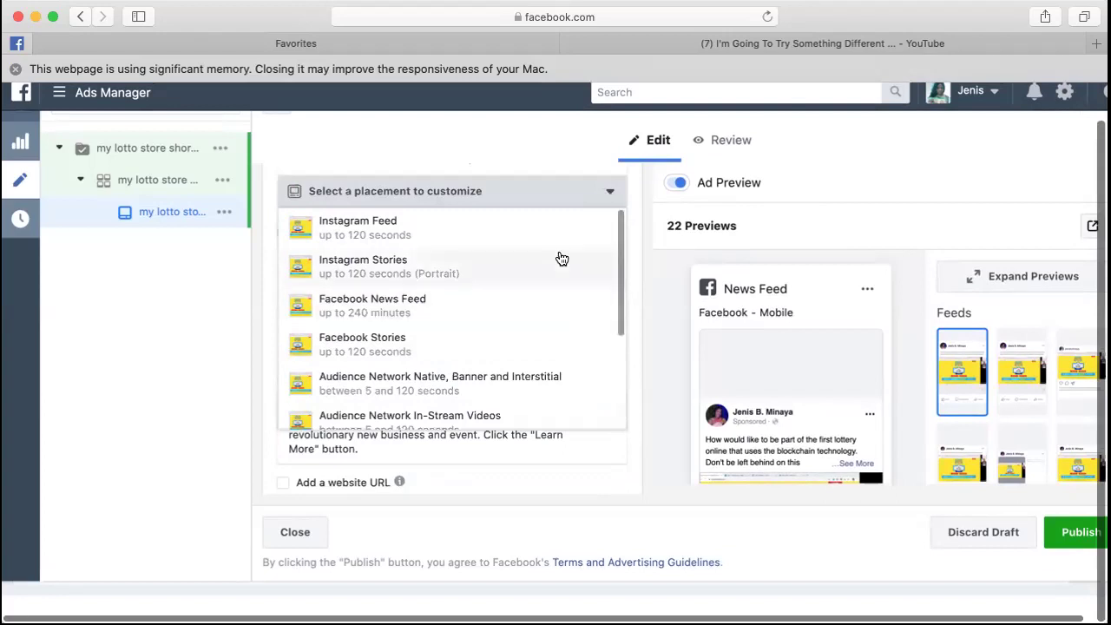
scroll(574, 293, "down", 5)
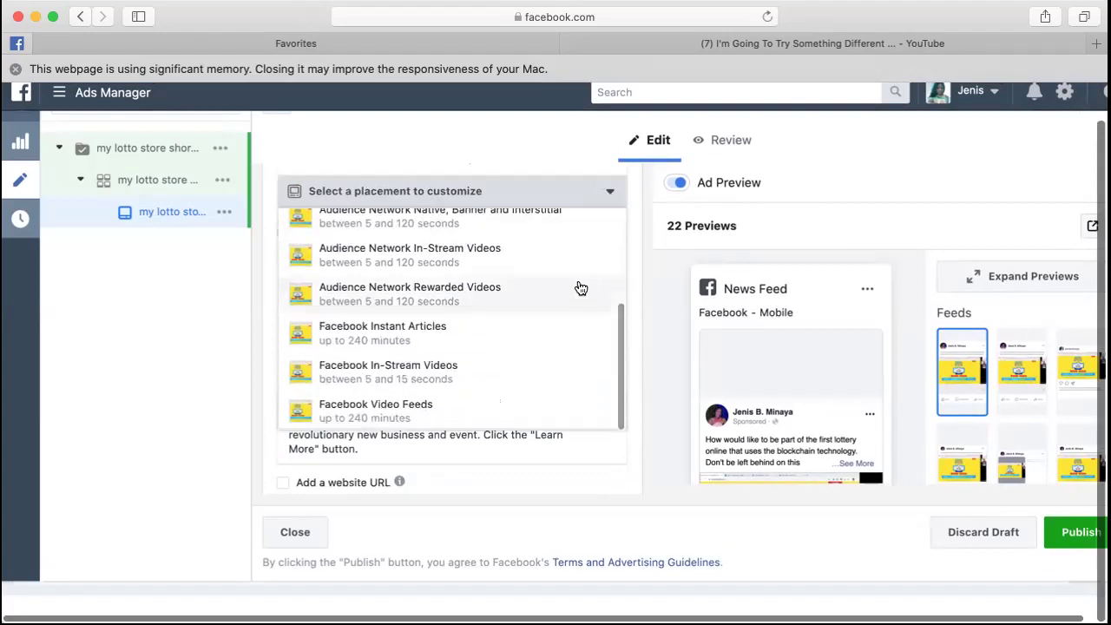
left_click(605, 196)
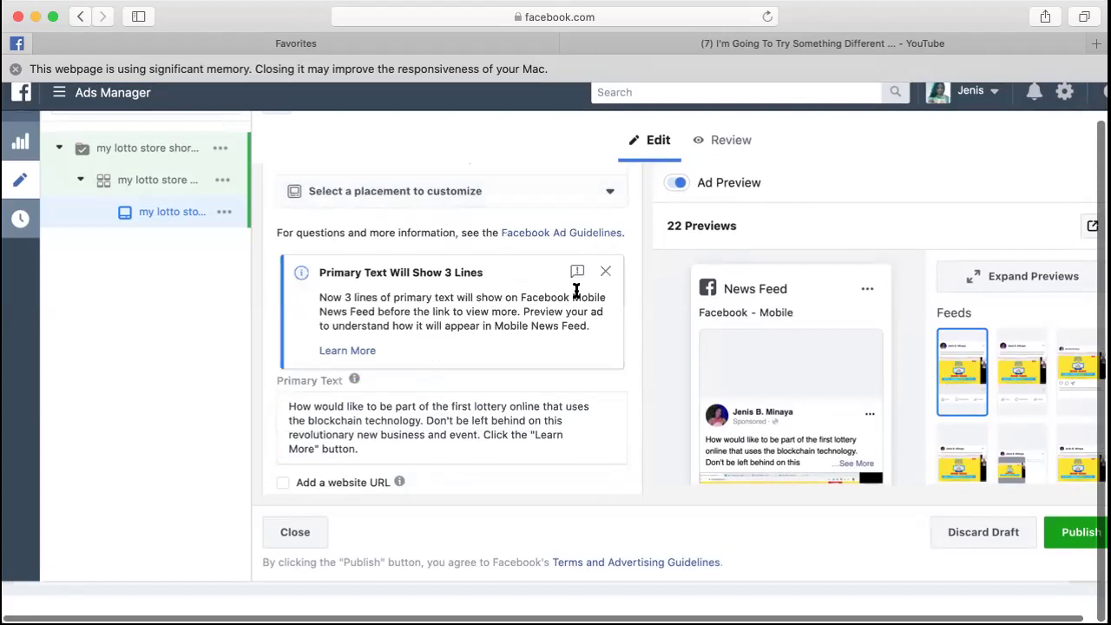
Review the Languages and Tracking settings at the end of the ad form and check them against the placement requirements.
scroll(576, 291, "down", 3)
scroll(575, 292, "down", 5)
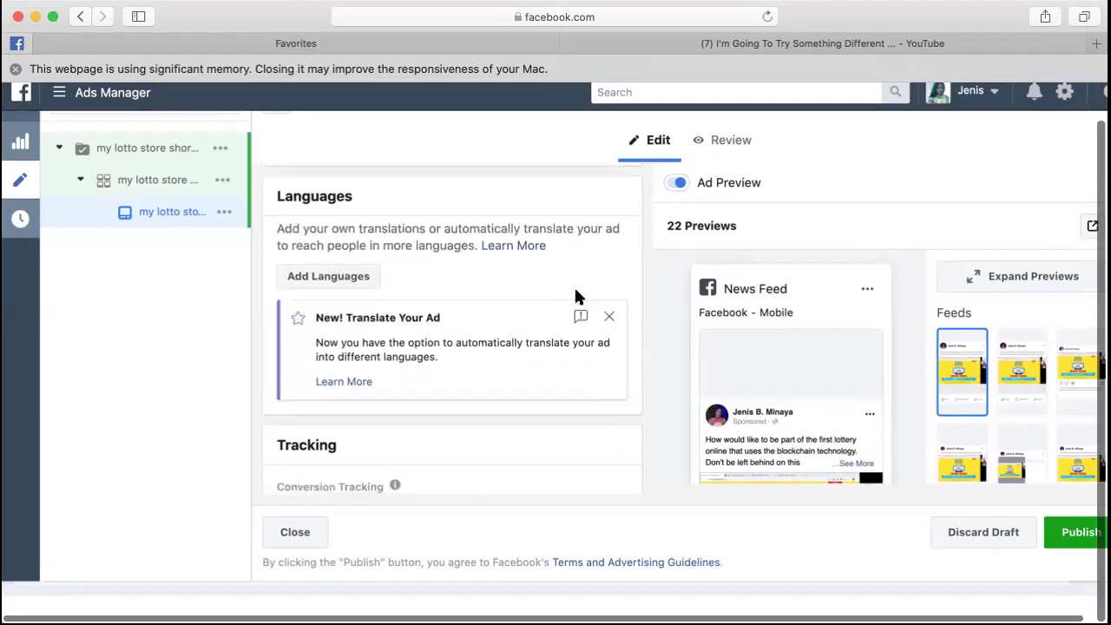
scroll(578, 296, "down", 4)
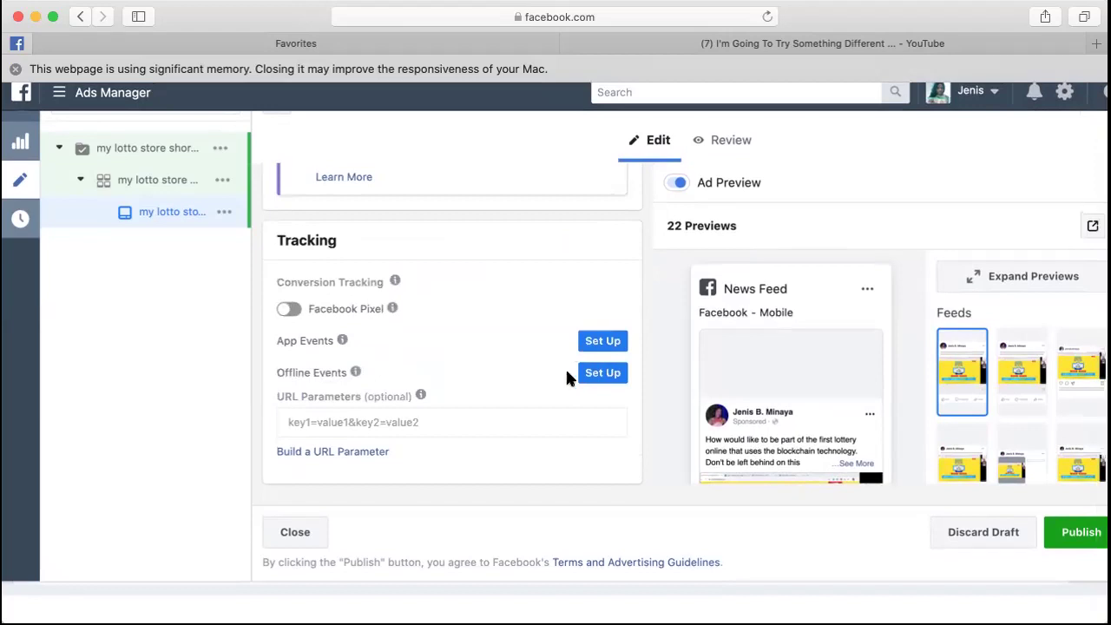
scroll(768, 480, "right", 2)
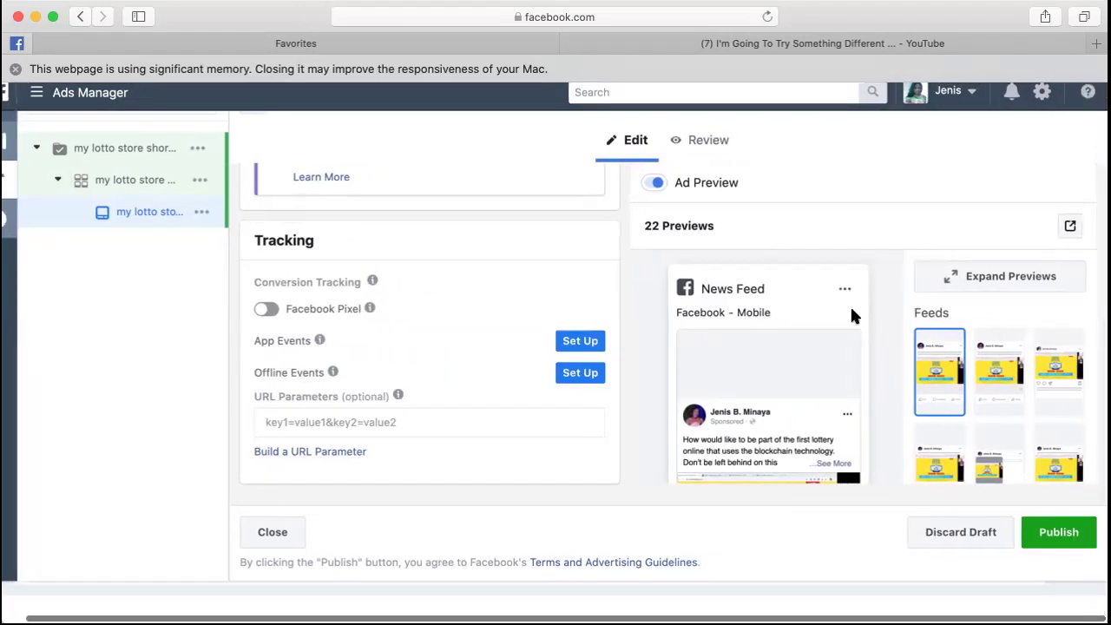
scroll(849, 305, "up", 8)
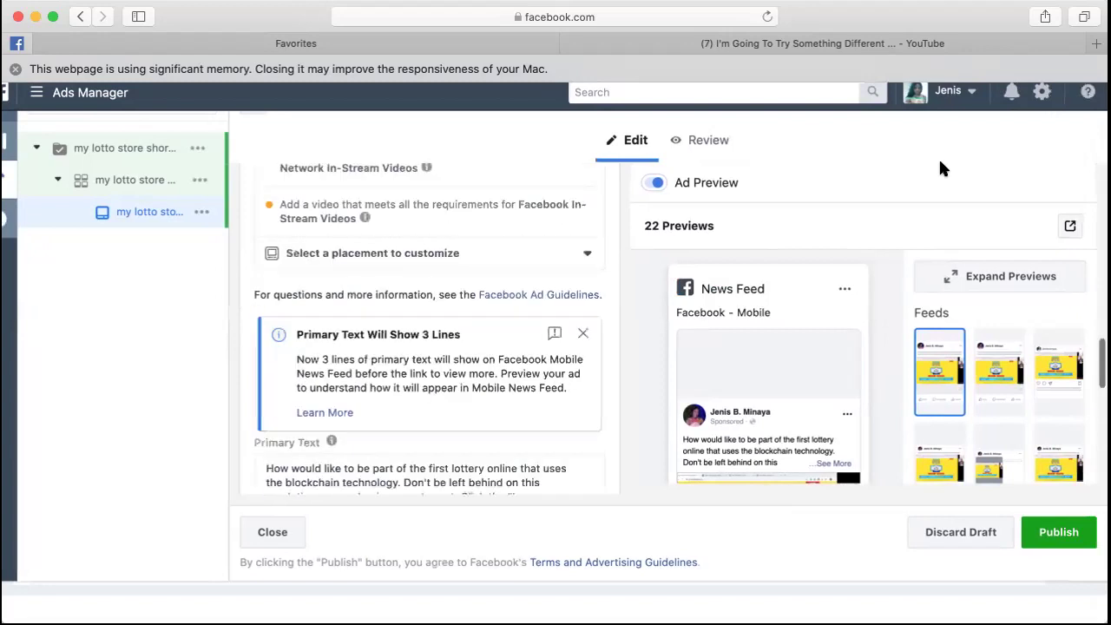
scroll(938, 157, "up", 3)
scroll(699, 523, "down", 1)
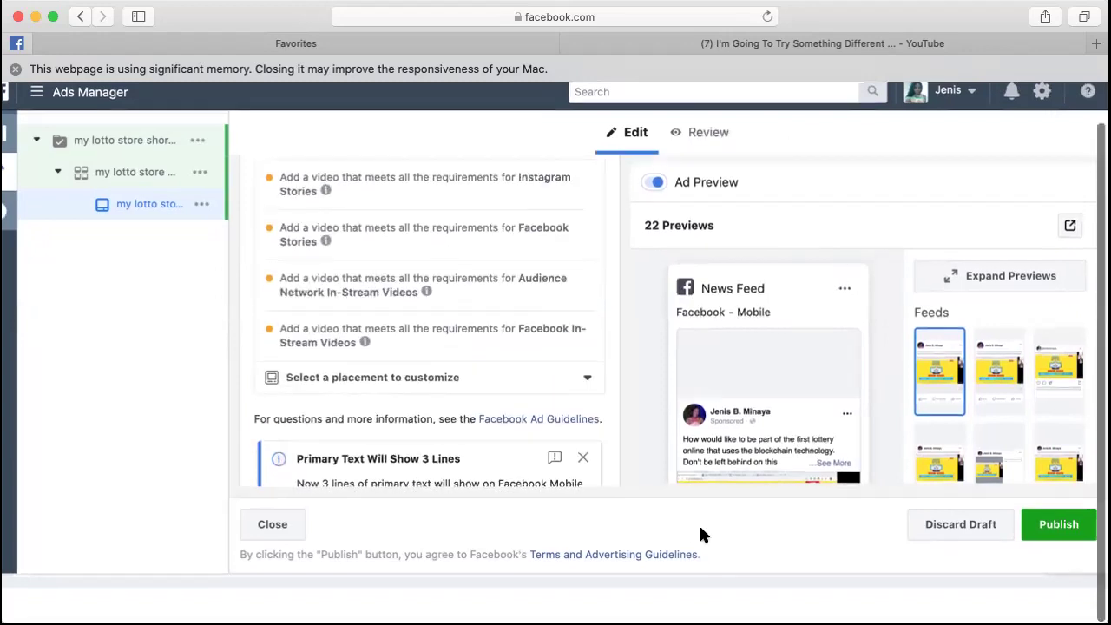
scroll(512, 421, "down", 10)
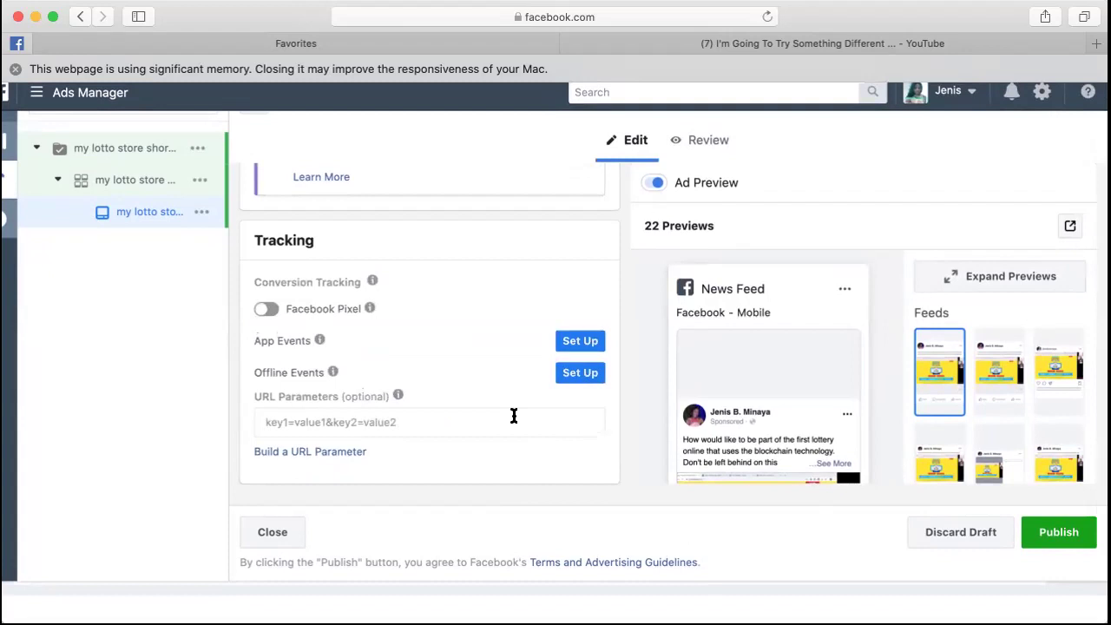
Go back over the ad form from Tracking through the primary text and media to the fullscreen mobile experience options.
scroll(514, 416, "up", 3)
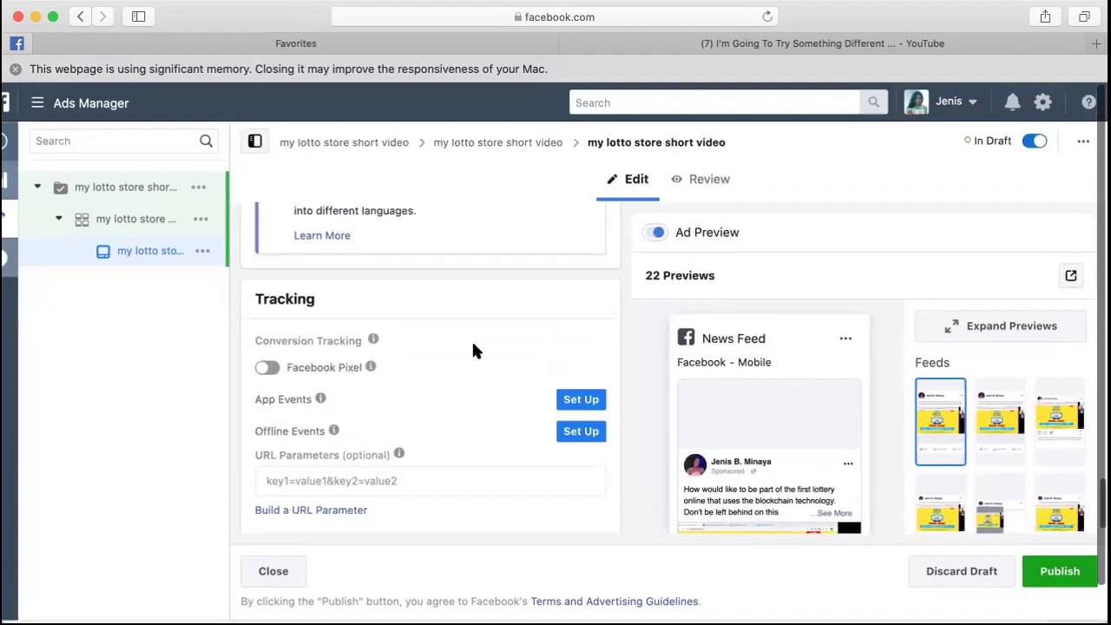
scroll(469, 351, "up", 8)
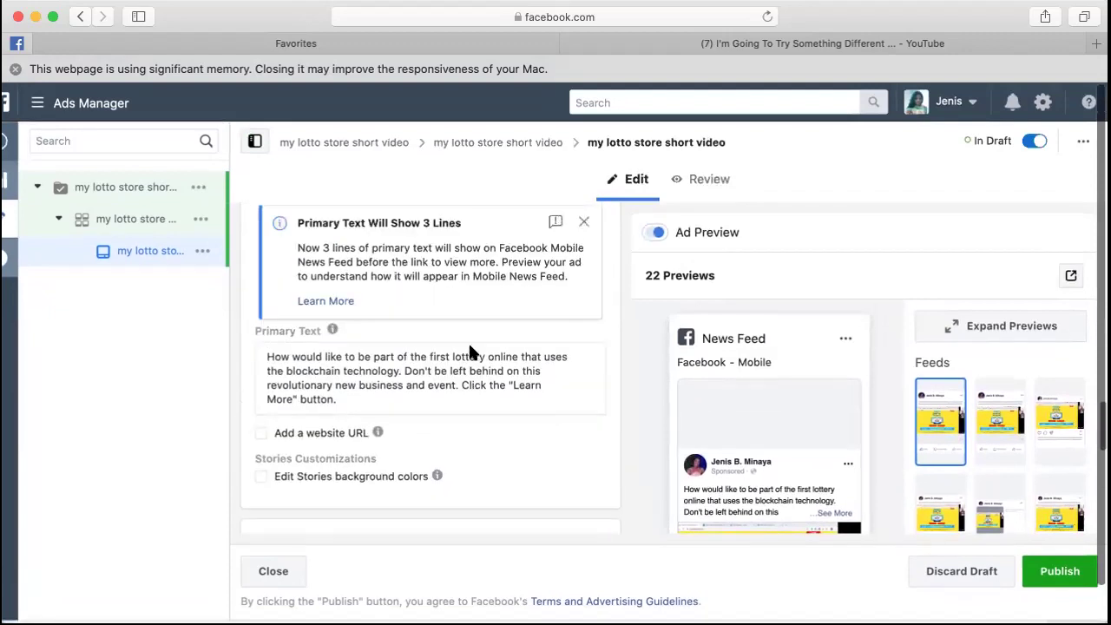
scroll(468, 351, "up", 4)
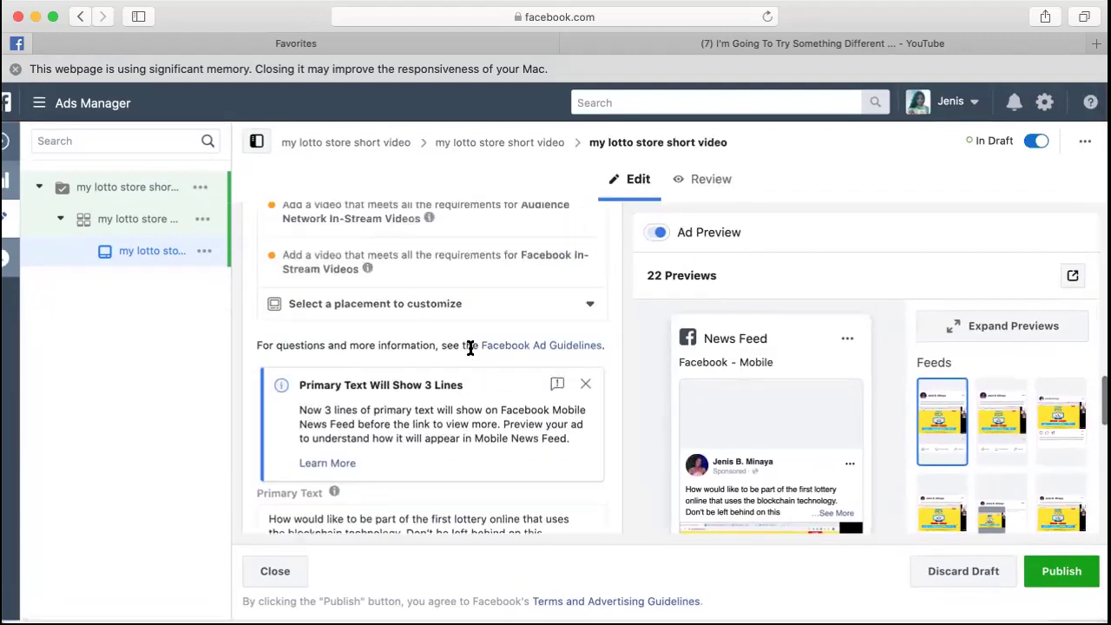
scroll(468, 348, "up", 7)
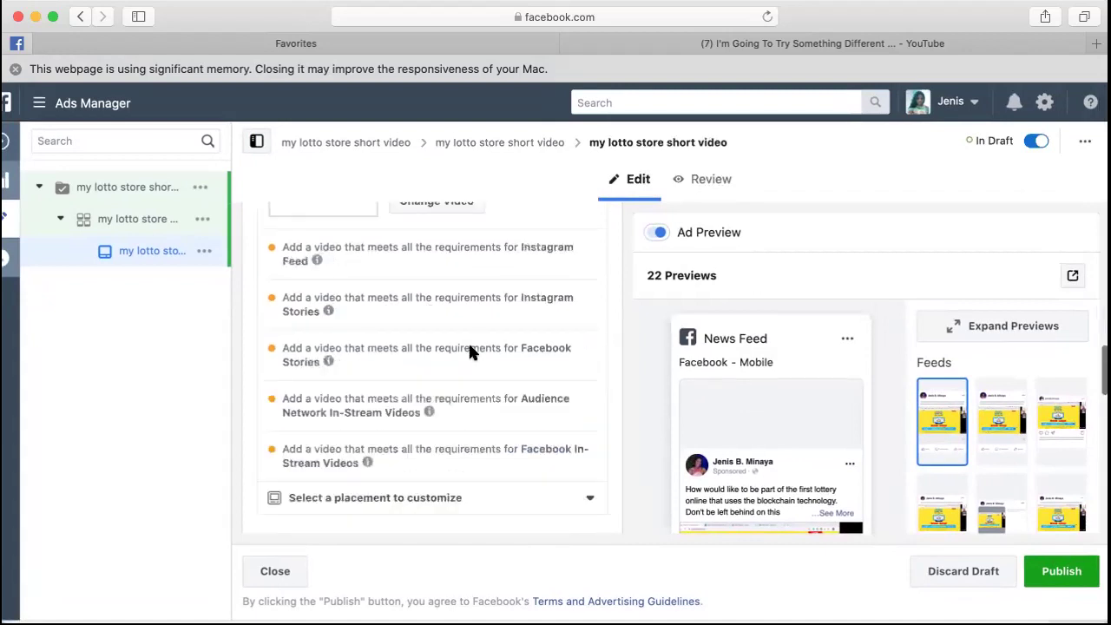
scroll(469, 352, "up", 8)
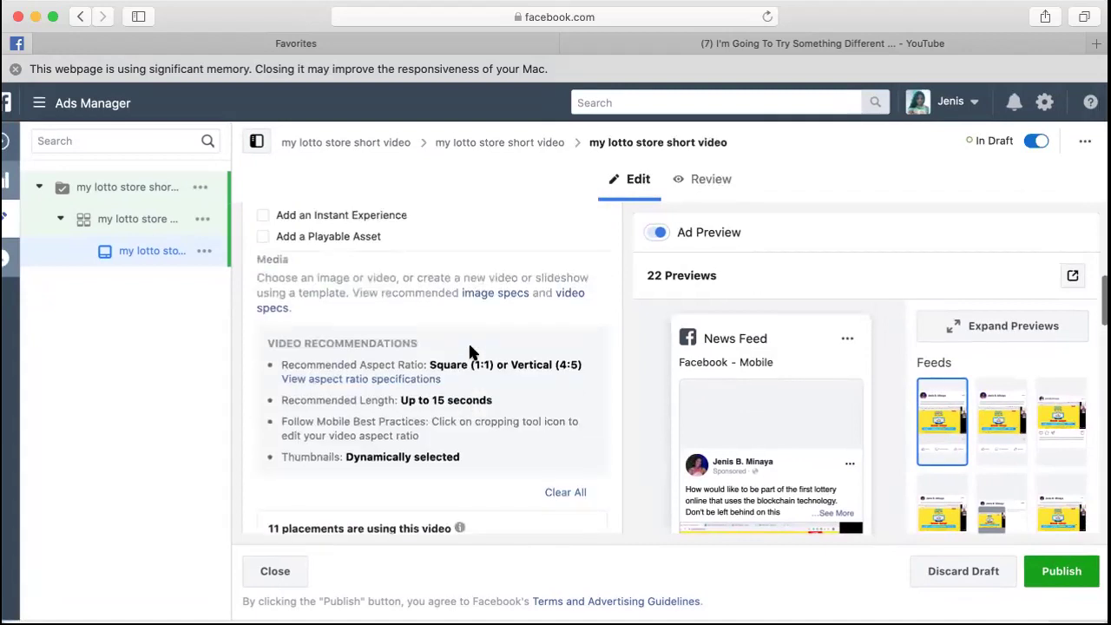
scroll(469, 352, "up", 2)
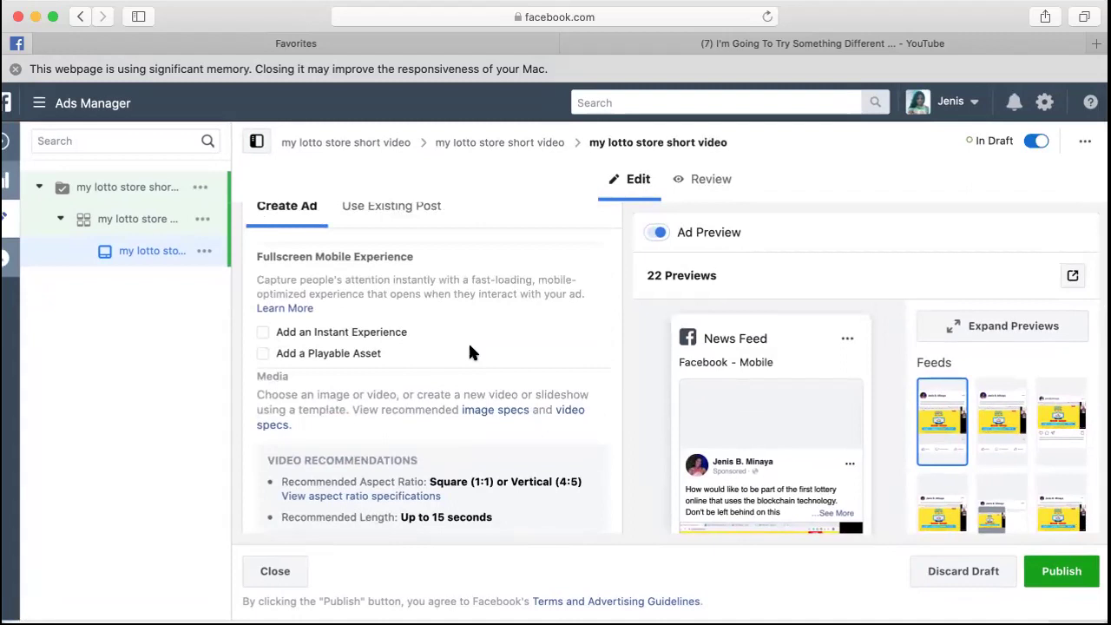
Go over the ad form down to Tracking once more and publish the lottery store video campaign, ad set and ad.
scroll(468, 351, "up", 6)
scroll(468, 351, "up", 3)
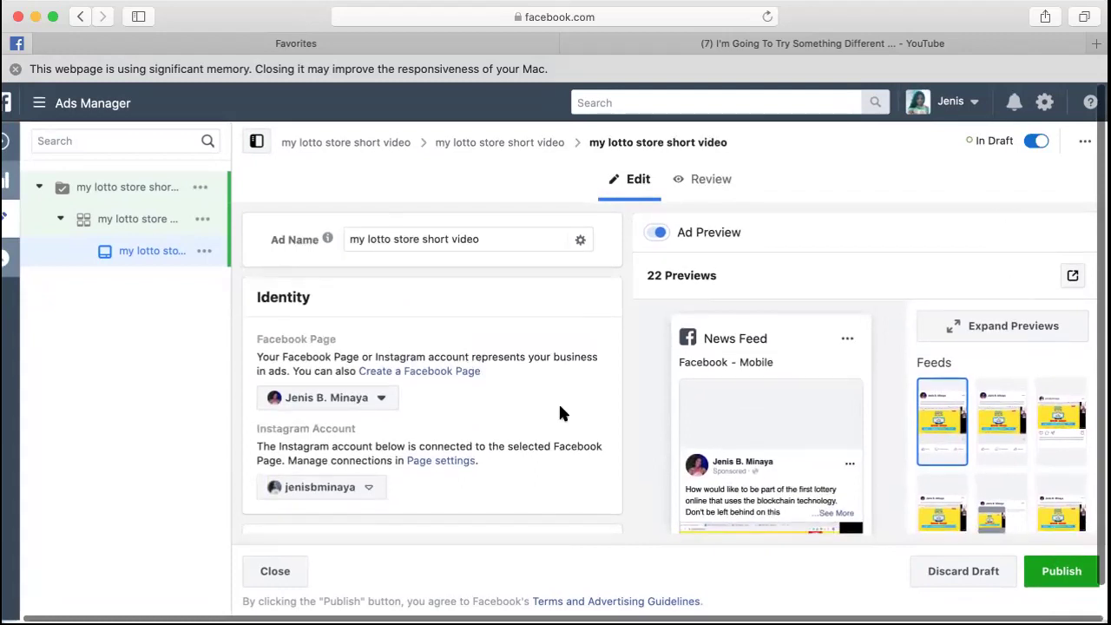
scroll(560, 413, "down", 15)
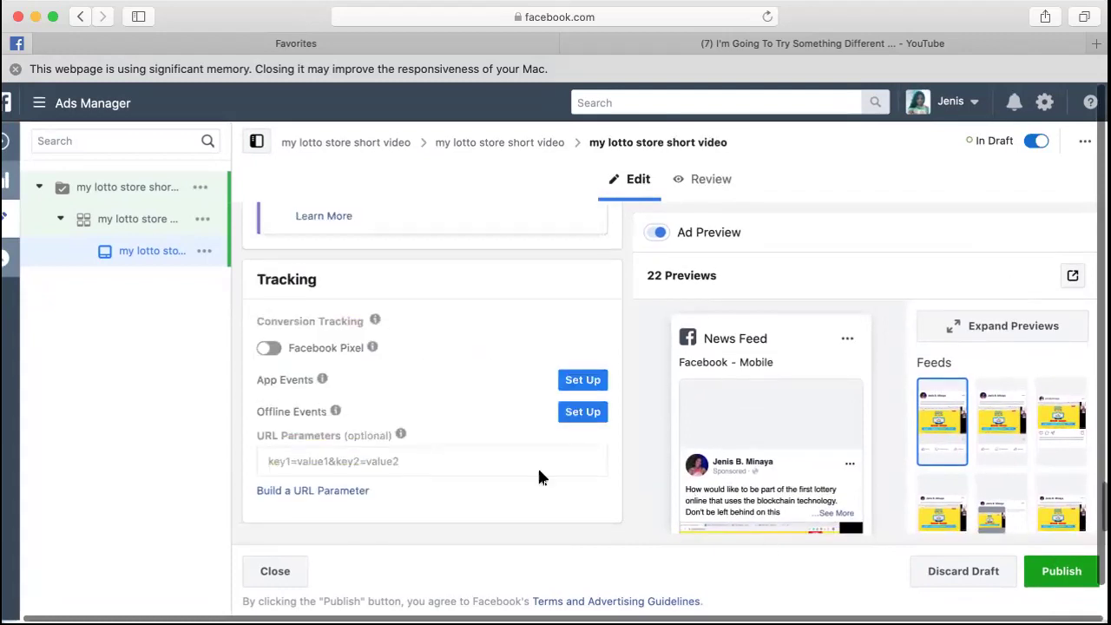
scroll(538, 476, "down", 2)
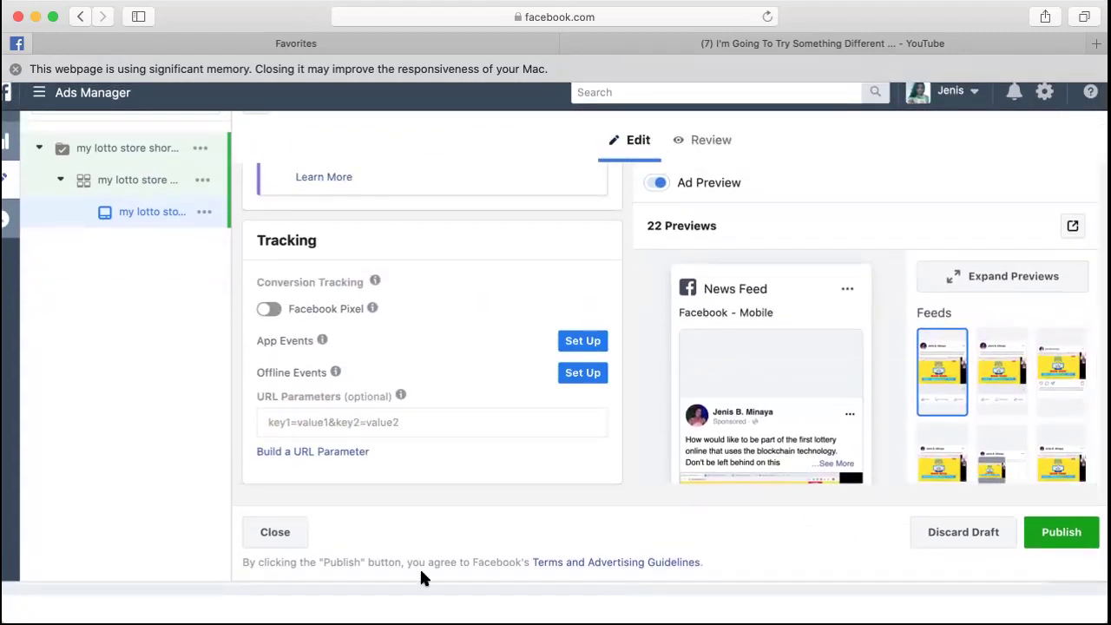
left_click(1073, 542)
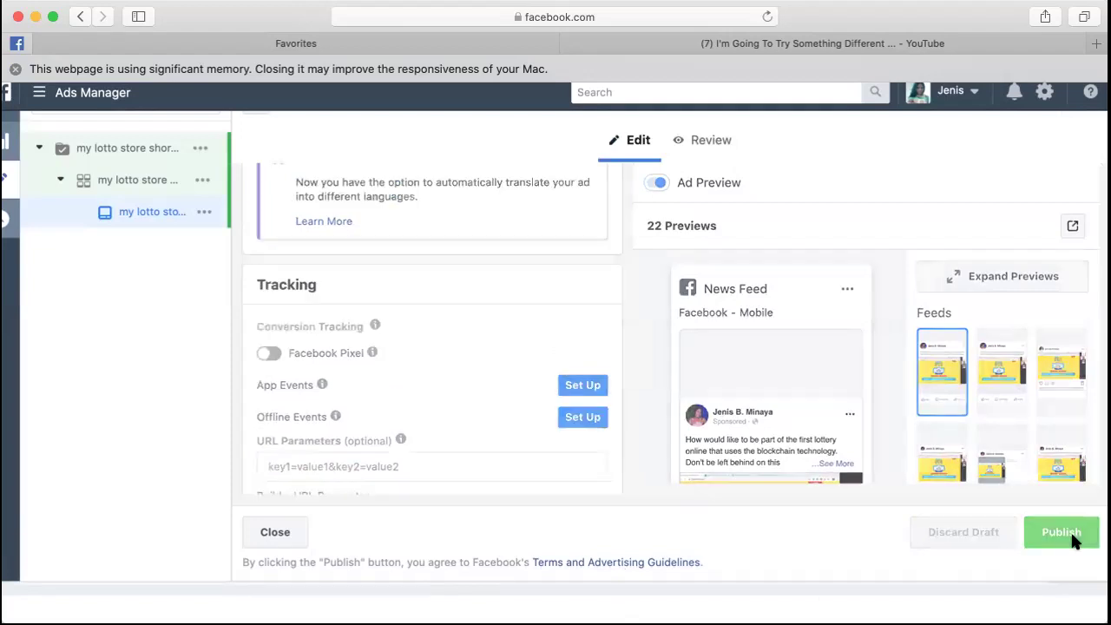
left_click(1063, 533)
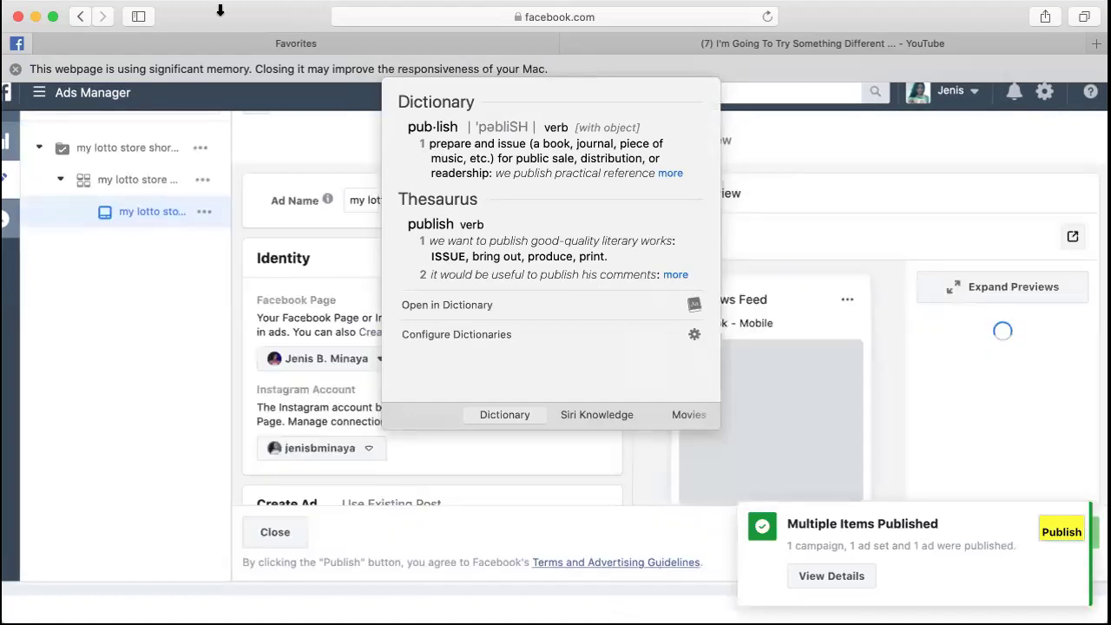
left_click(835, 177)
Look over the published ad's video recommendations, placement video requirements and primary text in the edit form.
left_click_drag(775, 178, 484, 445)
scroll(482, 440, "down", 10)
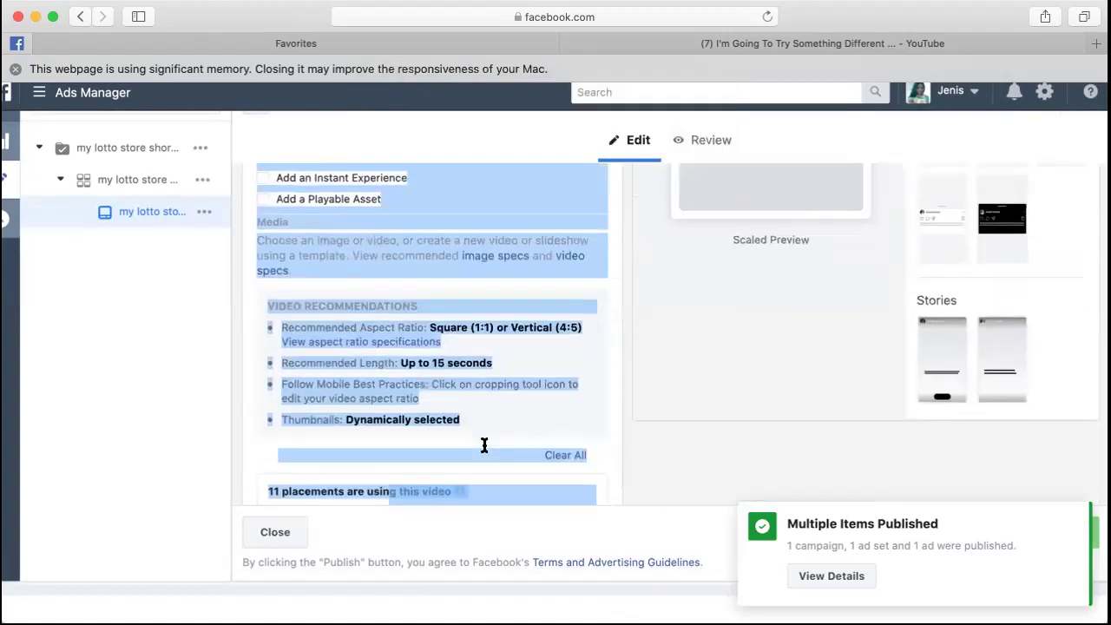
scroll(484, 444, "down", 1)
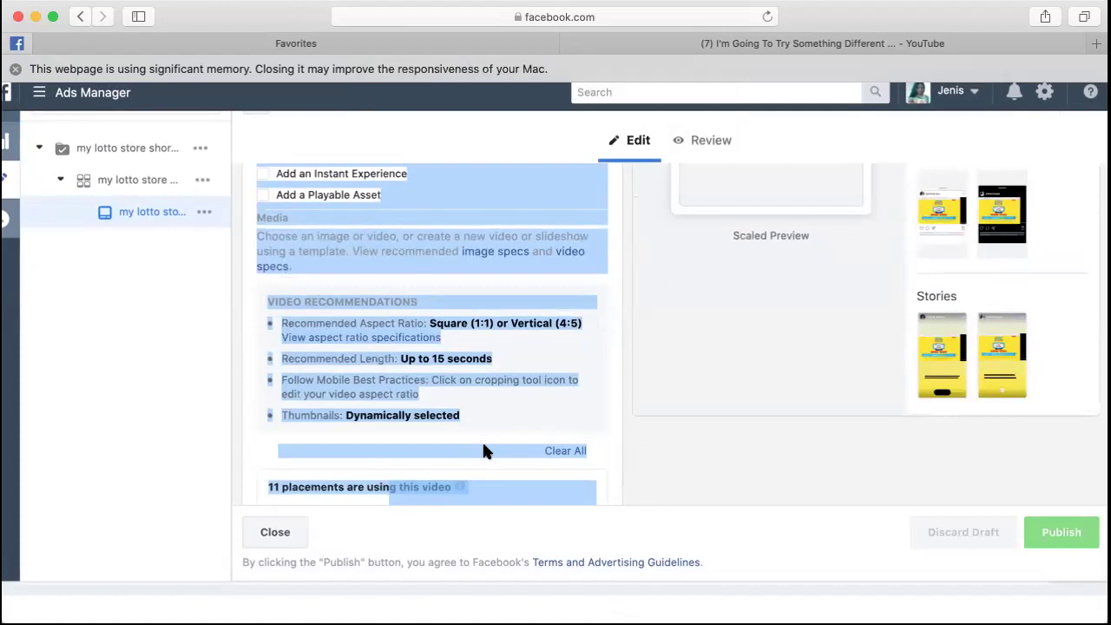
left_click(136, 365)
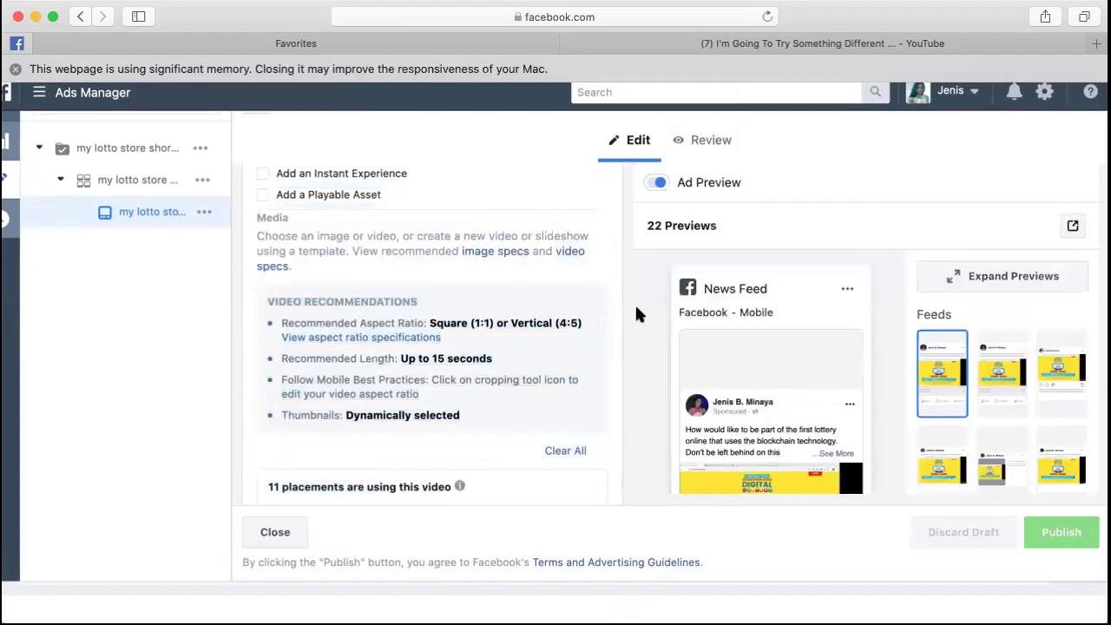
double_click(710, 142)
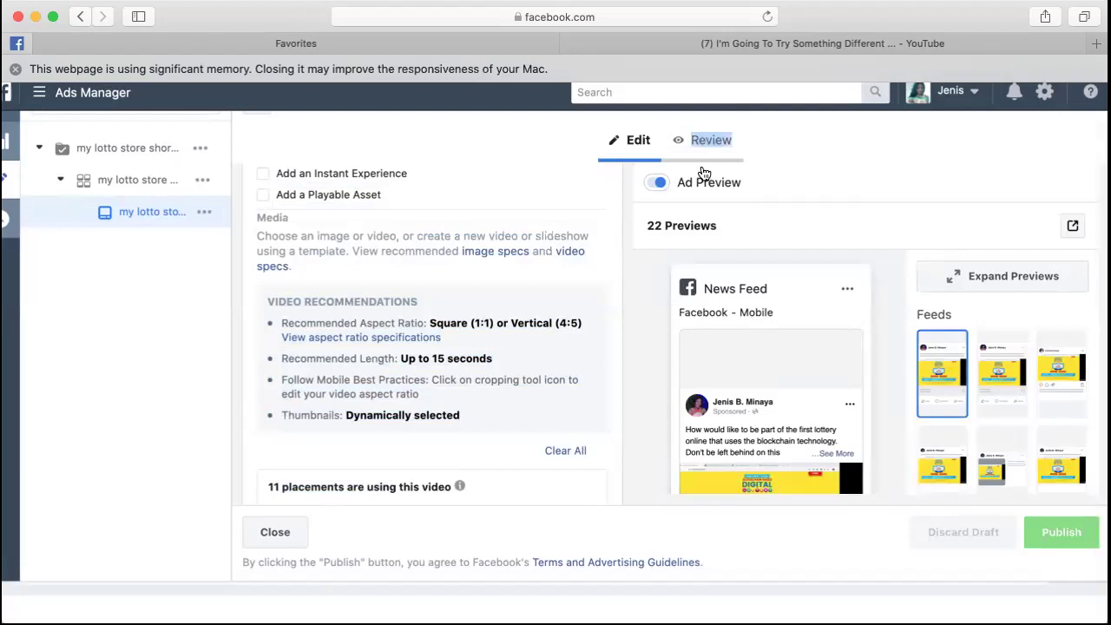
scroll(455, 319, "down", 5)
scroll(454, 317, "down", 8)
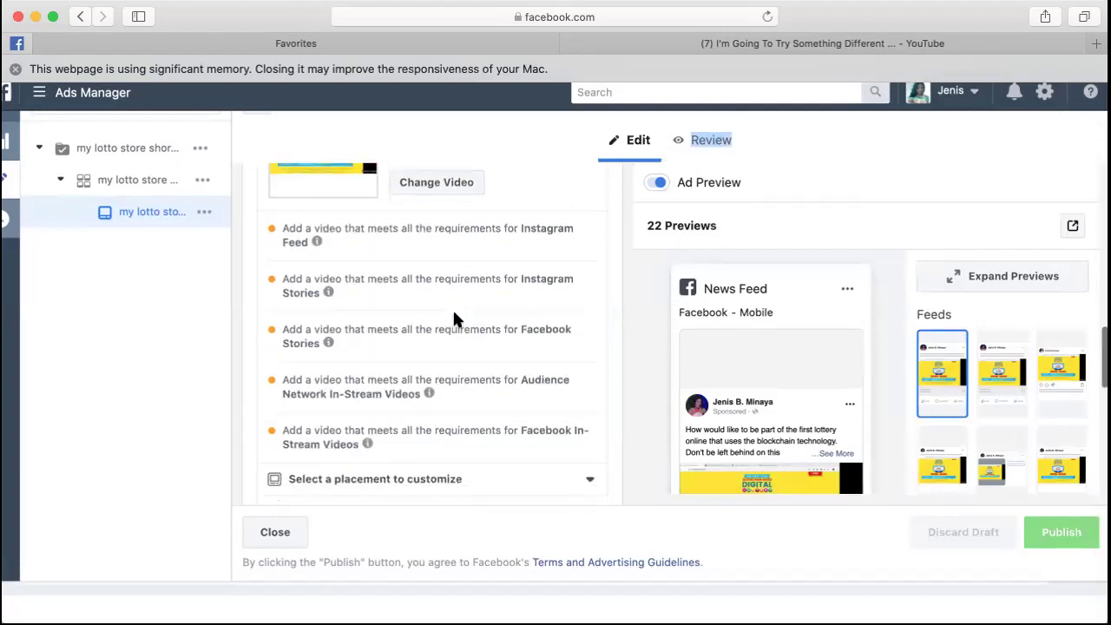
scroll(454, 315, "down", 1)
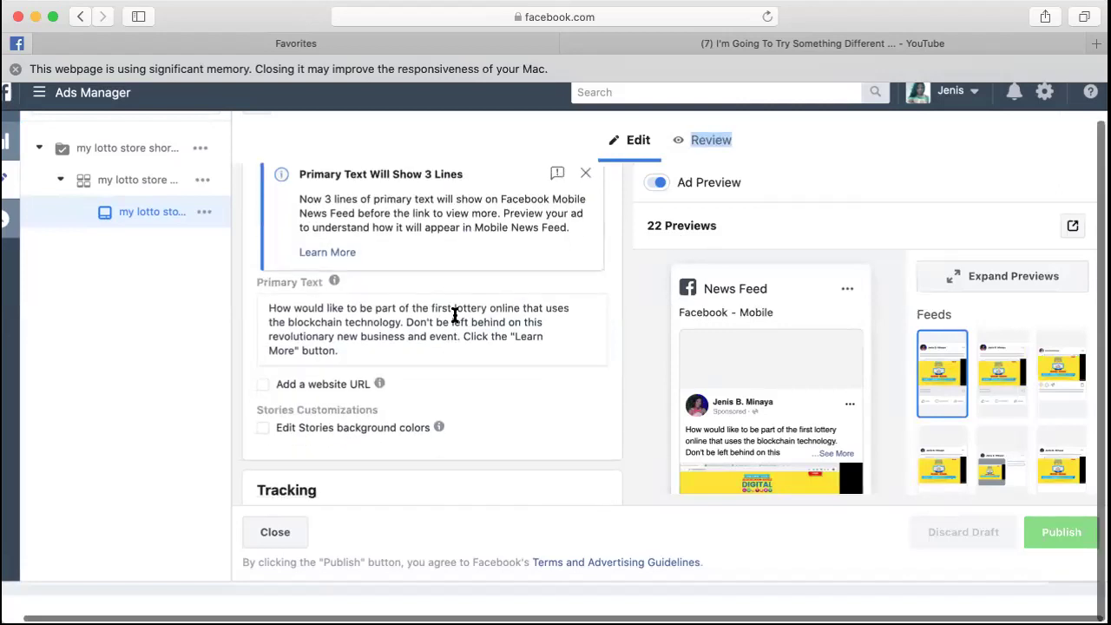
scroll(454, 315, "up", 8)
Open the ad's review and examine its name, linked accounts and Mobile News Feed preview.
left_click(709, 139)
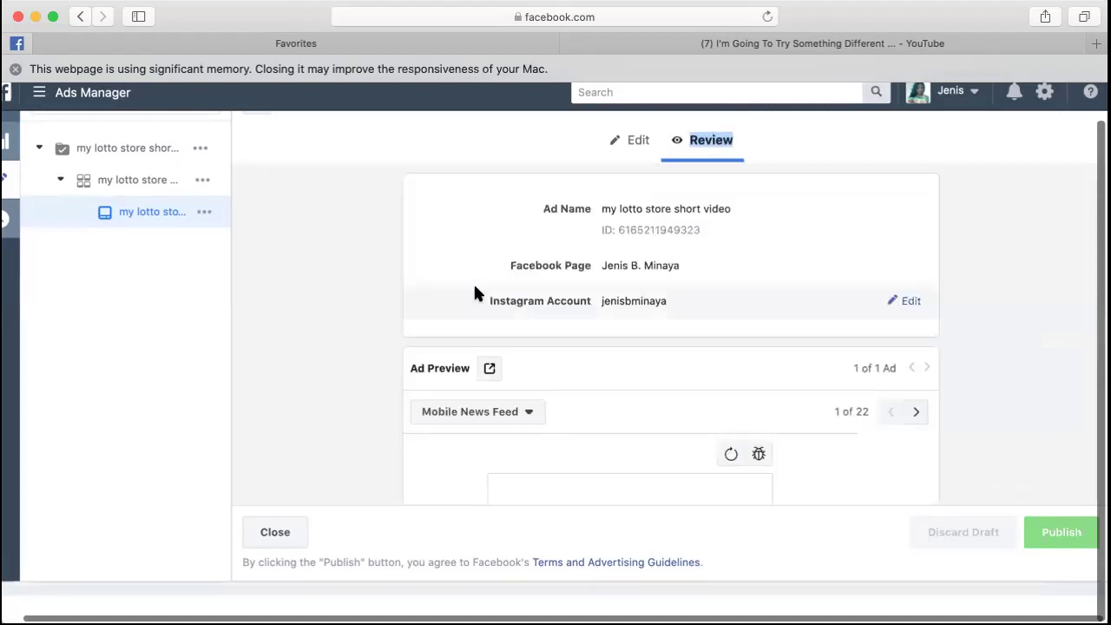
scroll(890, 271, "down", 4)
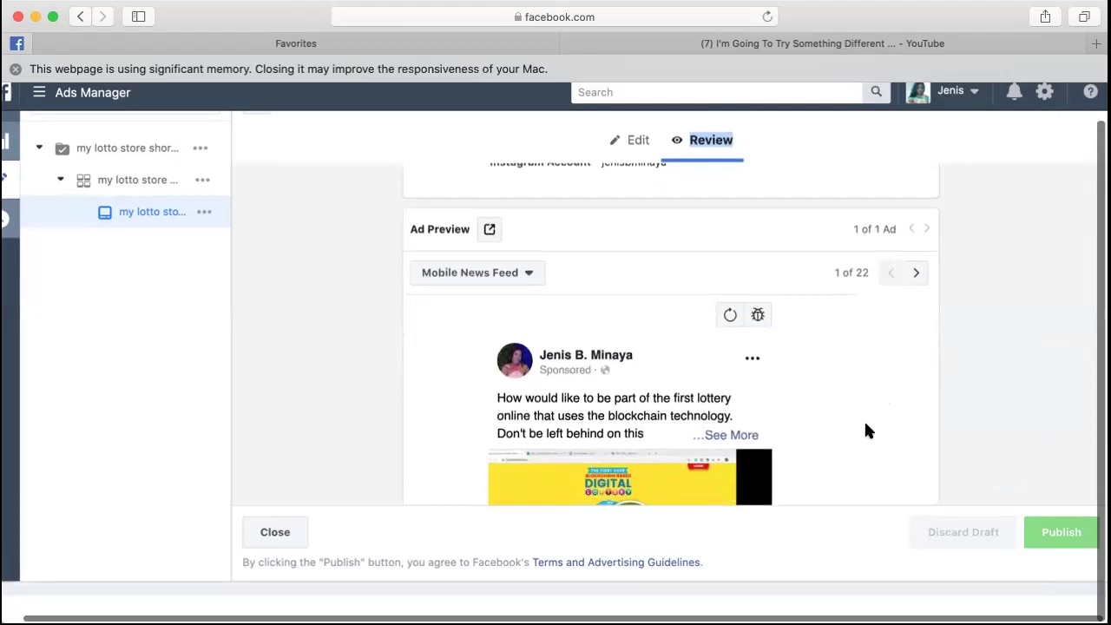
scroll(874, 428, "down", 6)
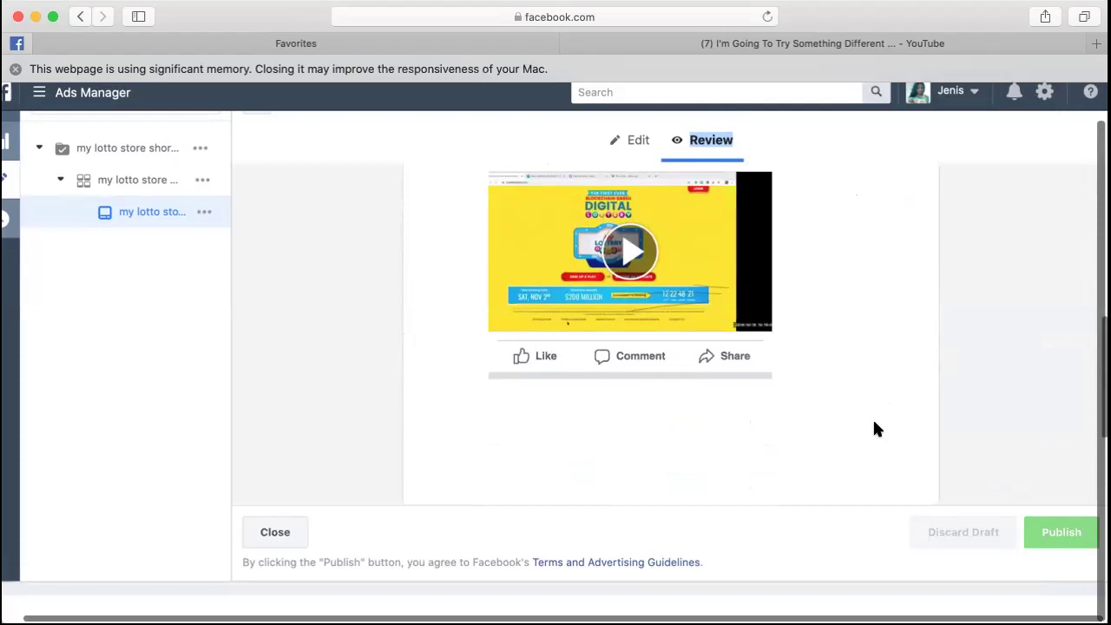
scroll(873, 429, "up", 2)
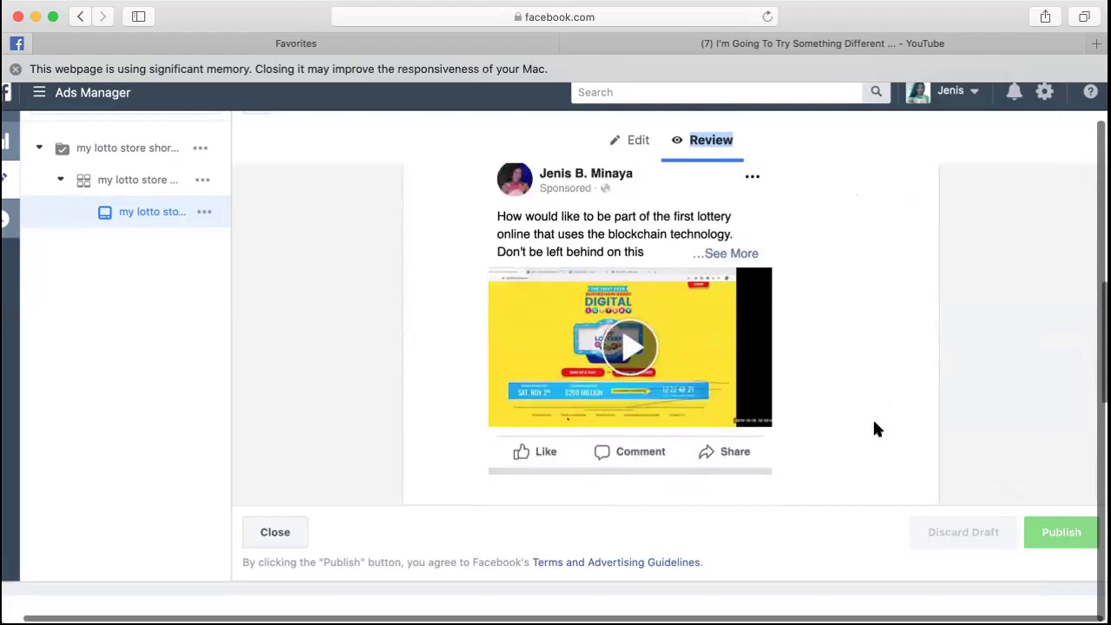
scroll(873, 429, "up", 1)
scroll(873, 426, "up", 2)
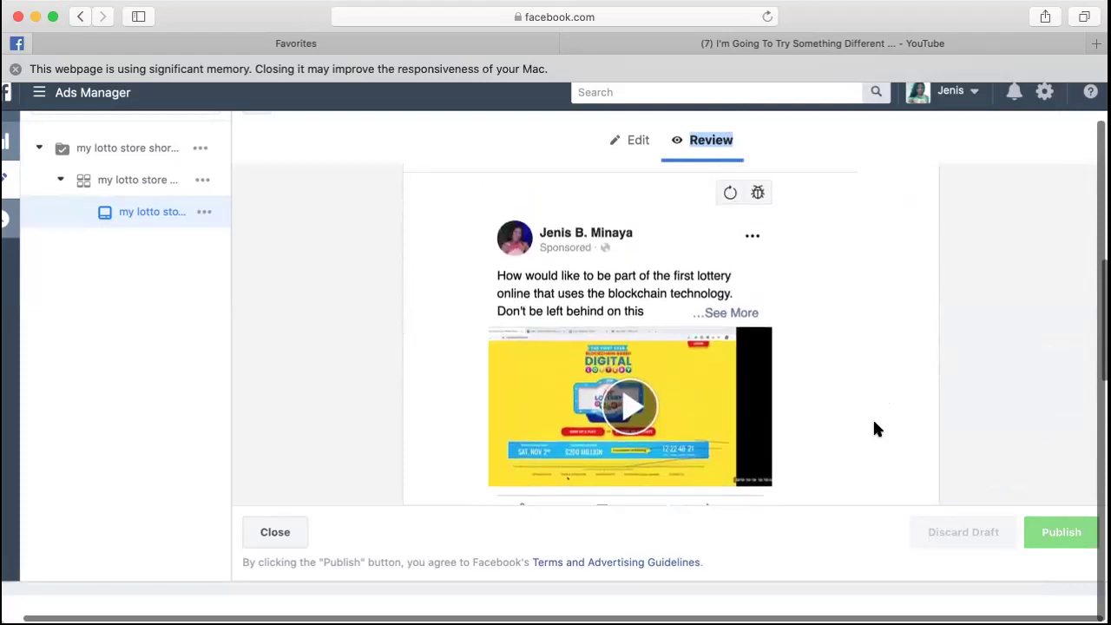
scroll(689, 361, "down", 3)
Play a few seconds of the video in the Mobile News Feed preview, pause it and return to the ad summary.
left_click(633, 354)
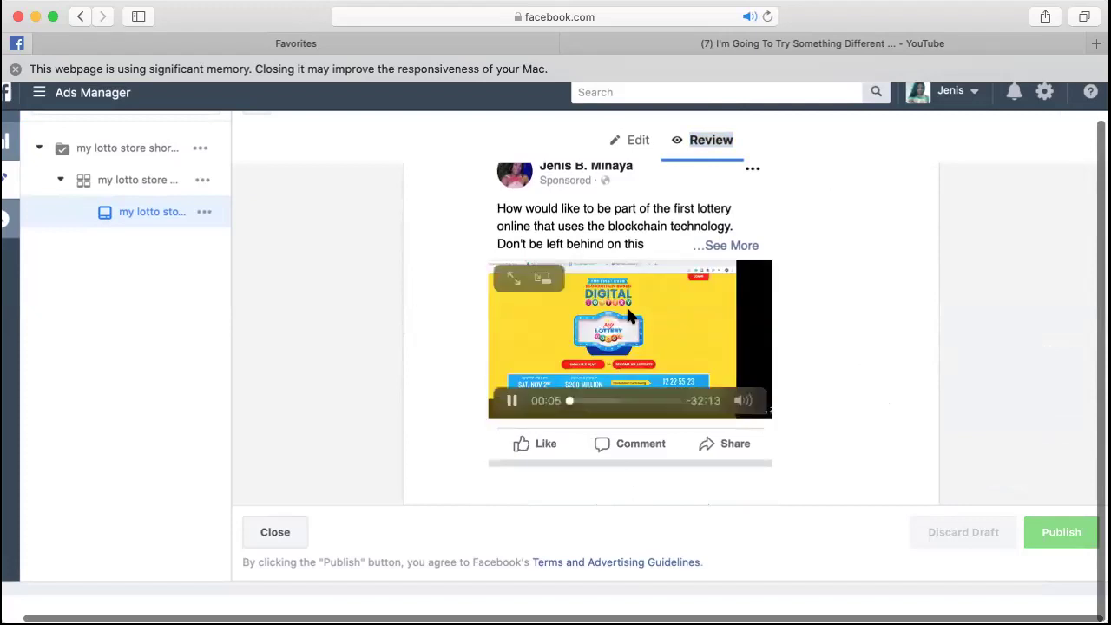
left_click(512, 401)
scroll(719, 266, "up", 5)
scroll(719, 276, "up", 2)
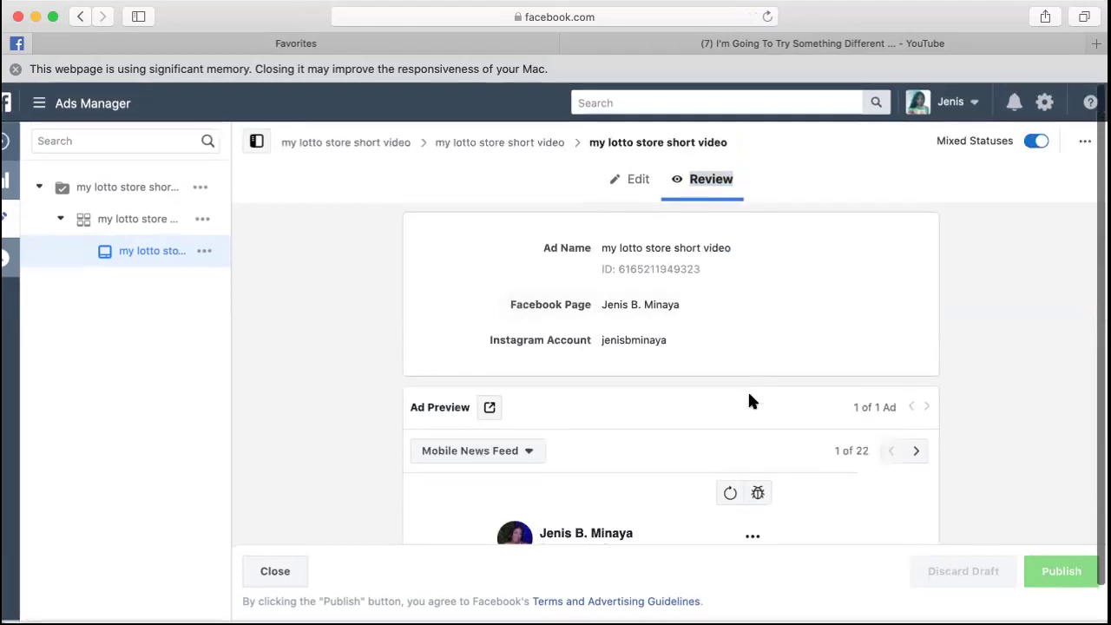
mouse_move(791, 322)
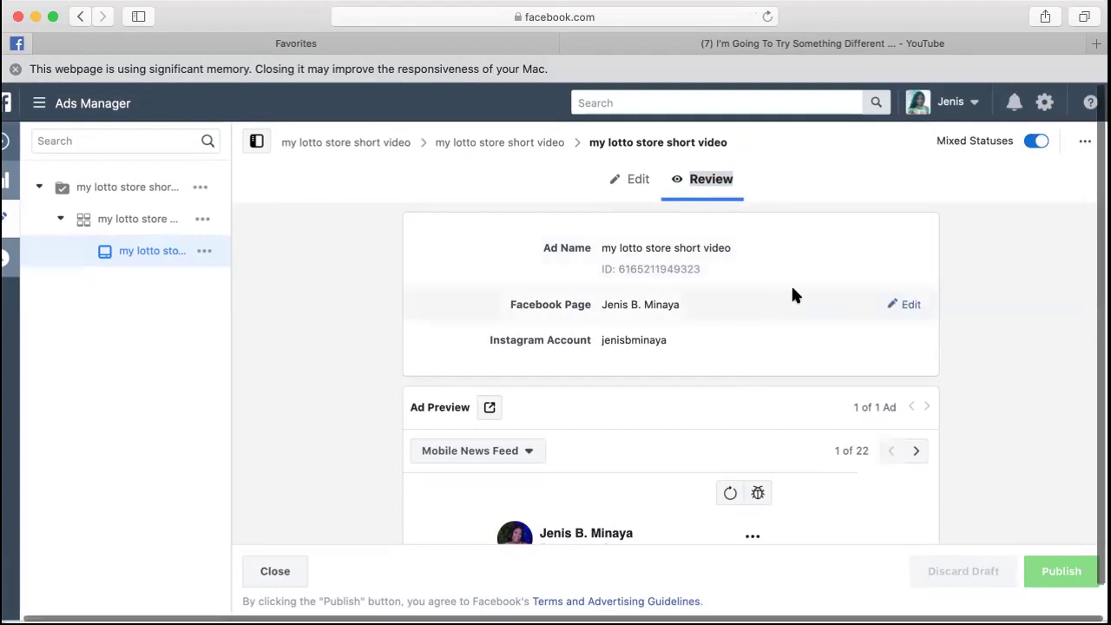
scroll(791, 296, "down", 5)
scroll(792, 295, "up", 5)
scroll(805, 274, "down", 5)
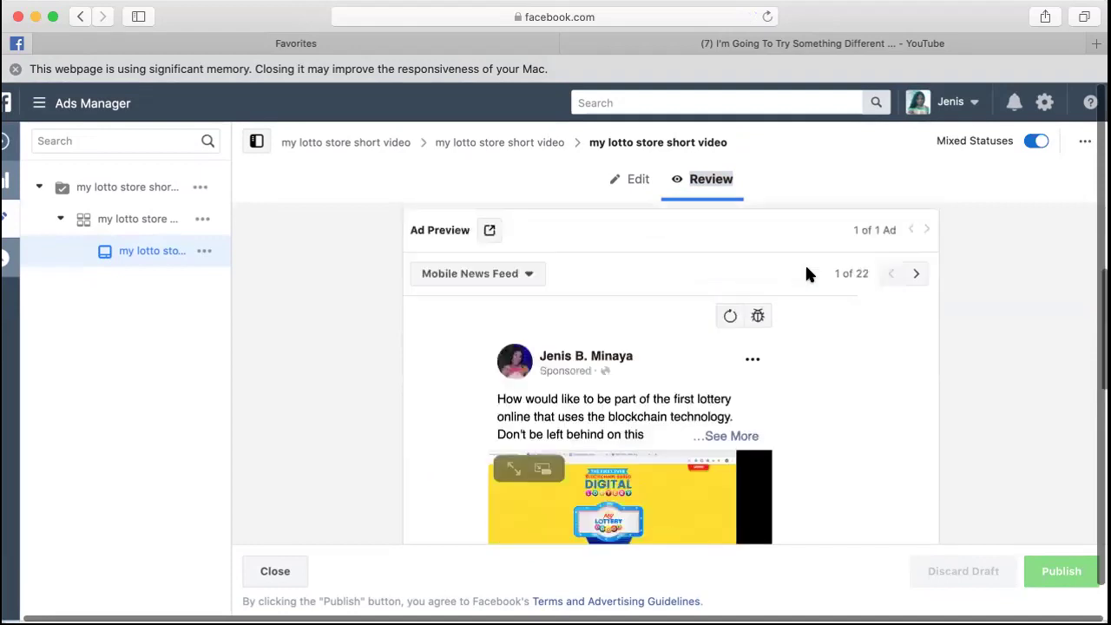
scroll(806, 275, "down", 3)
scroll(813, 330, "up", 3)
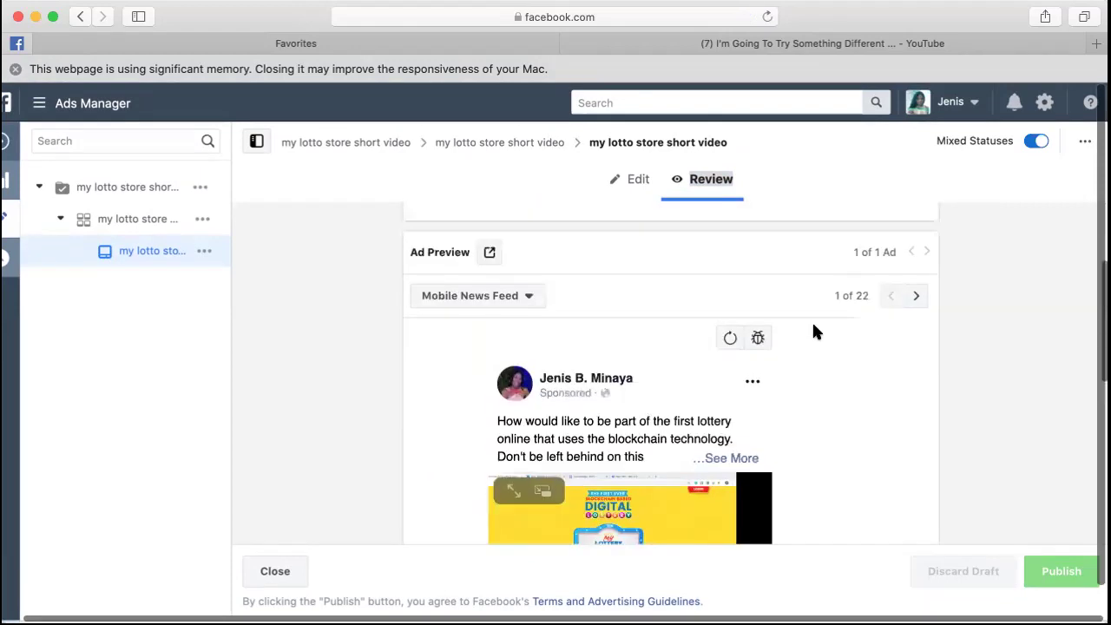
scroll(814, 330, "up", 4)
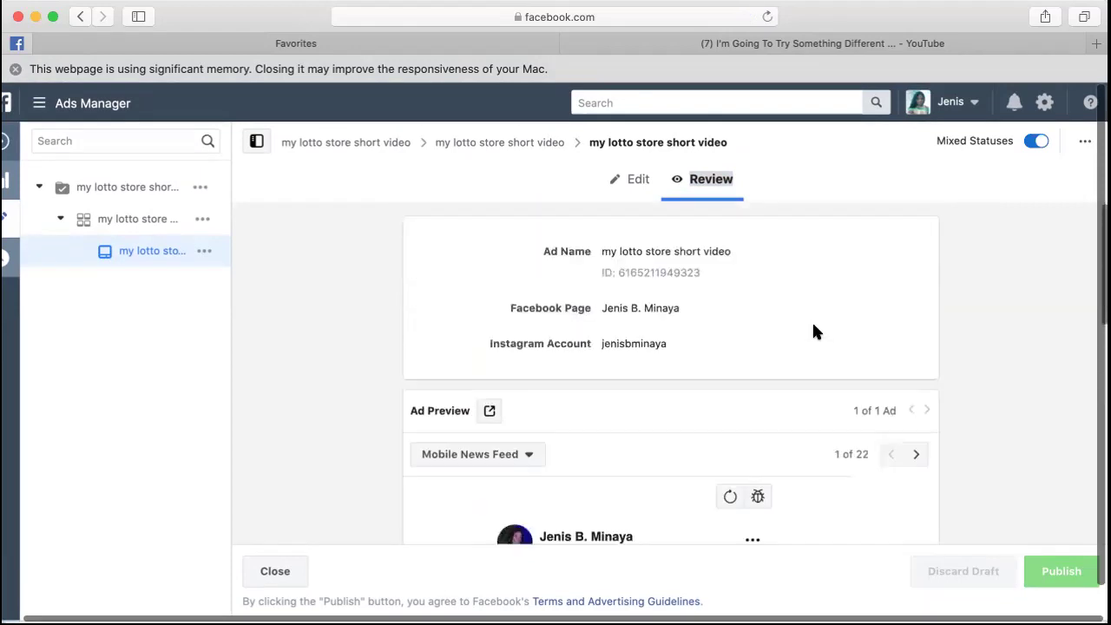
Return to editing the ad and open the video used by the 11 placements in the video editor.
left_click(636, 179)
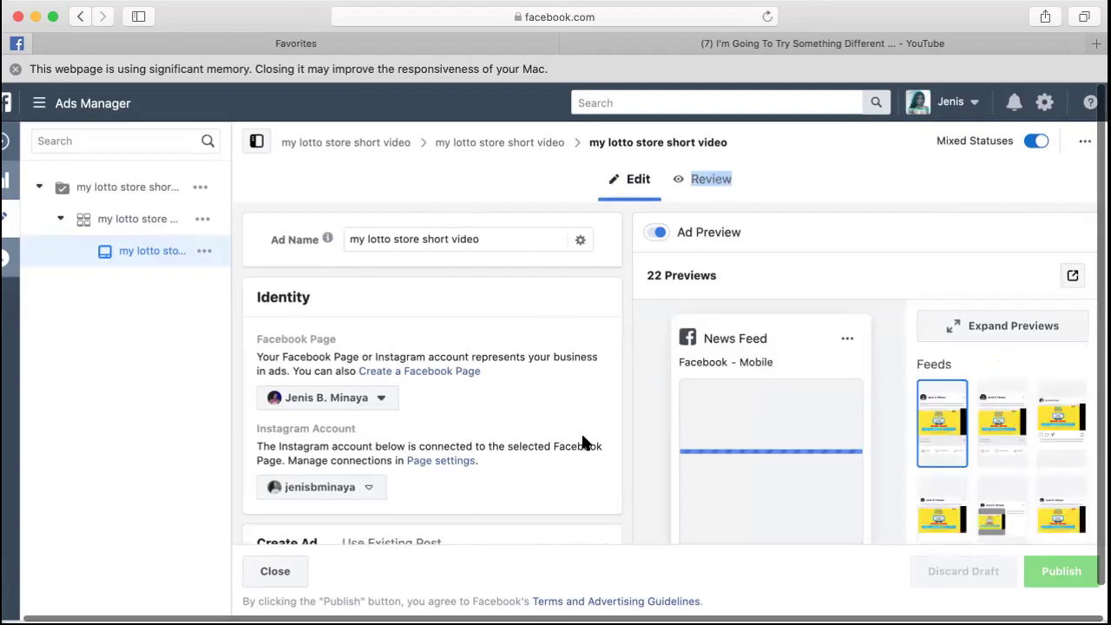
scroll(581, 441, "down", 10)
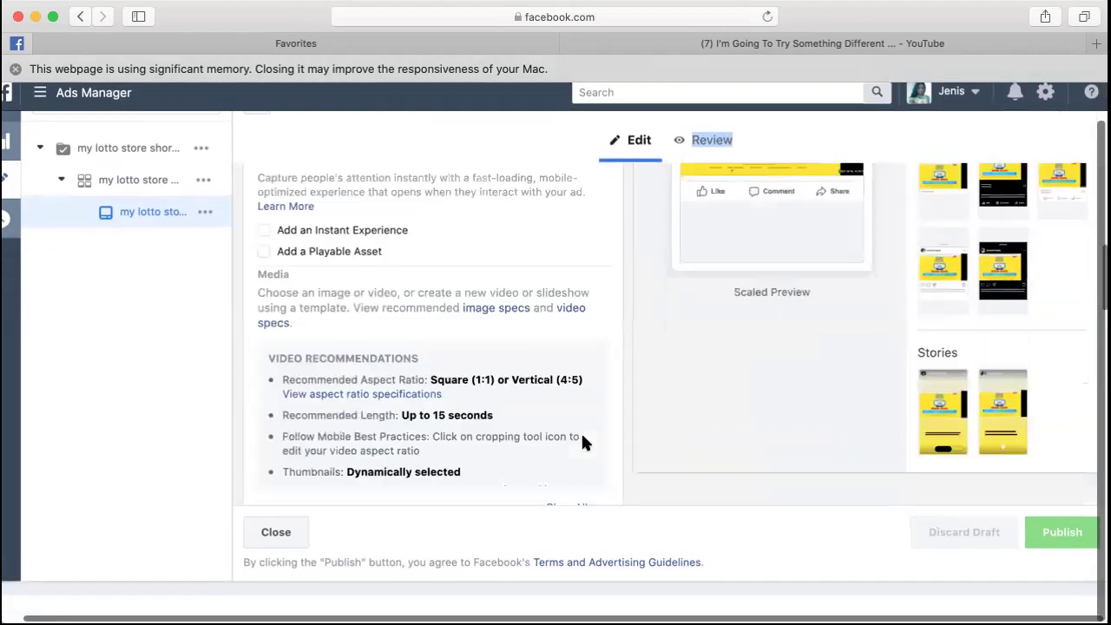
scroll(582, 442, "down", 8)
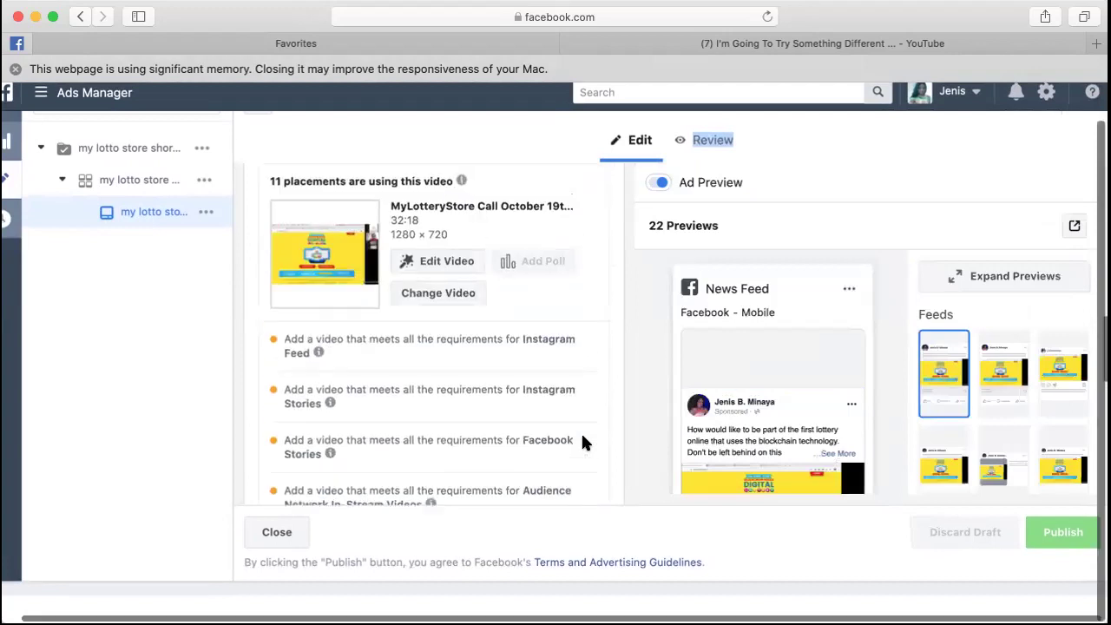
scroll(581, 443, "up", 1)
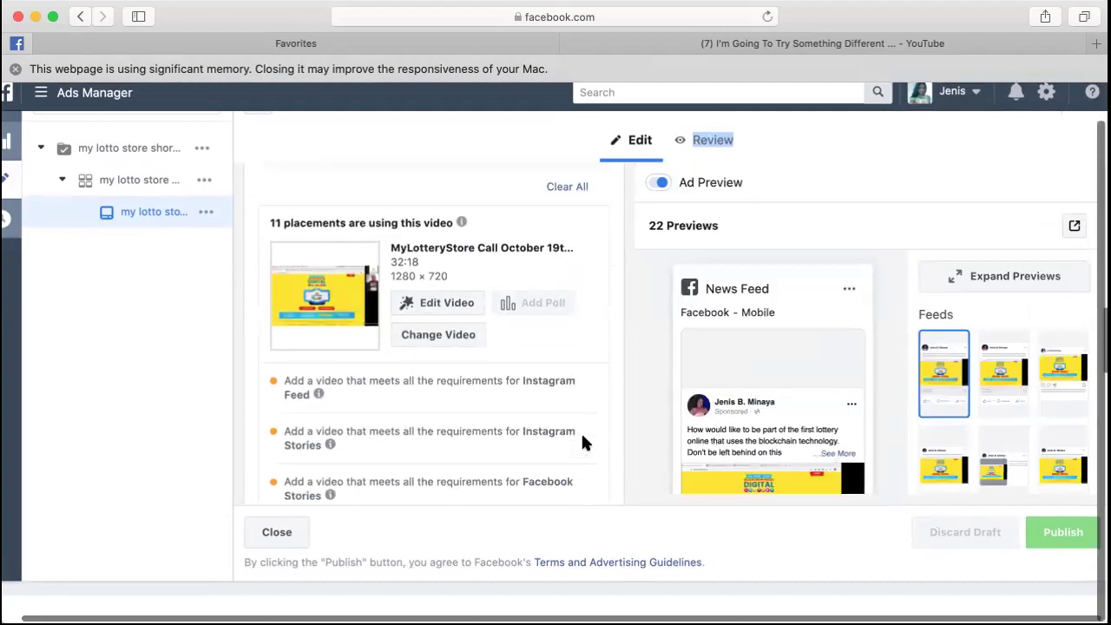
left_click(437, 304)
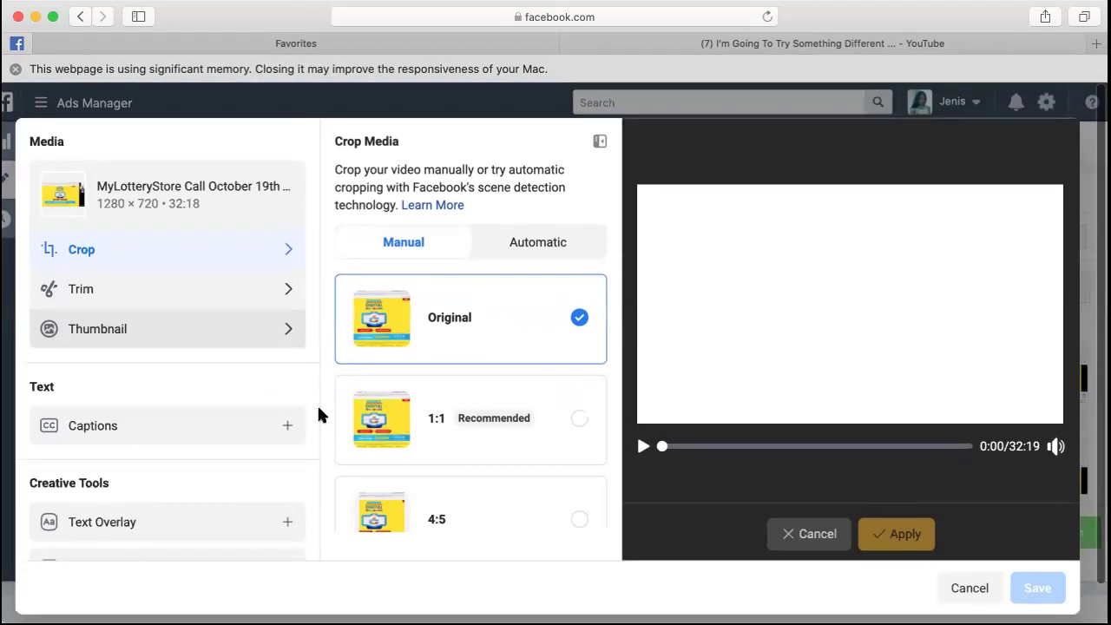
Look through the manual crop ratios for the video and leave cropping without applying any change.
scroll(526, 492, "down", 5)
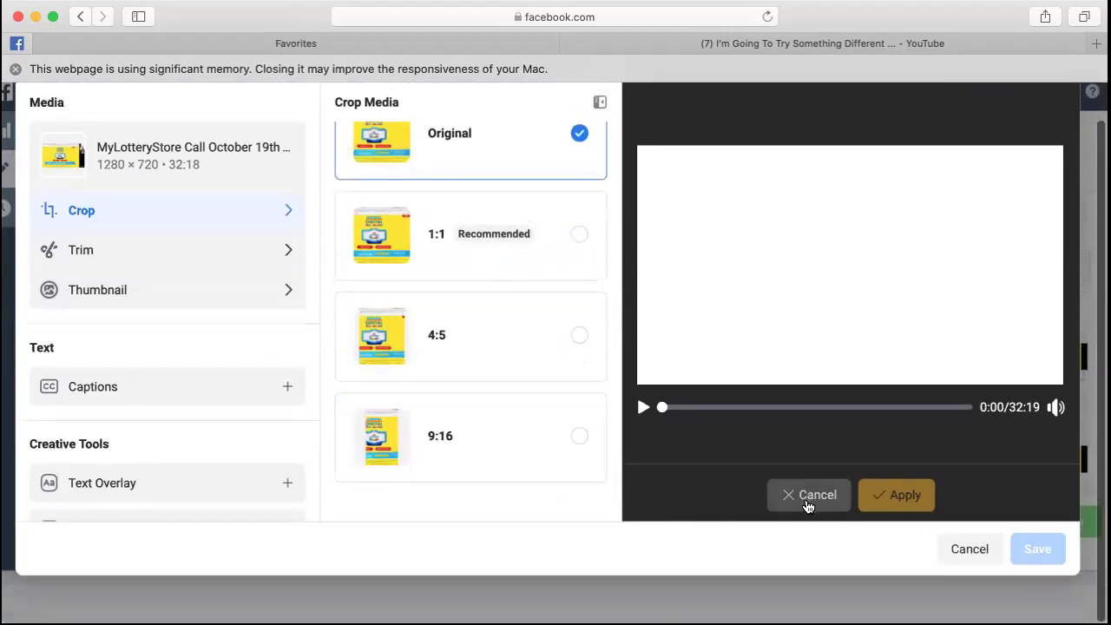
scroll(442, 483, "up", 5)
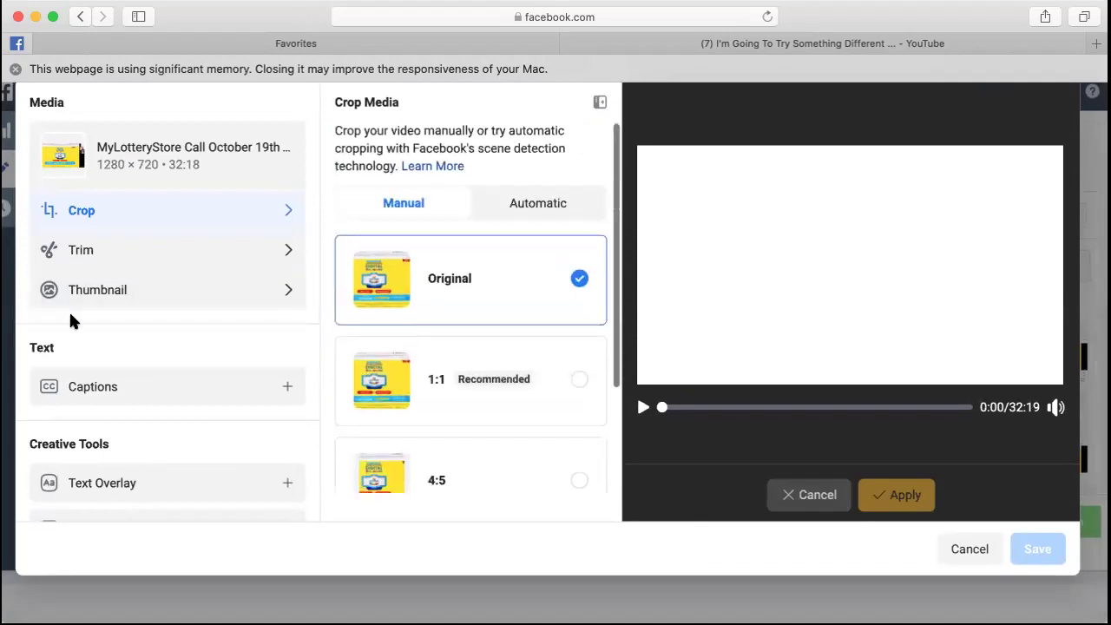
scroll(128, 369, "down", 1)
scroll(128, 370, "up", 1)
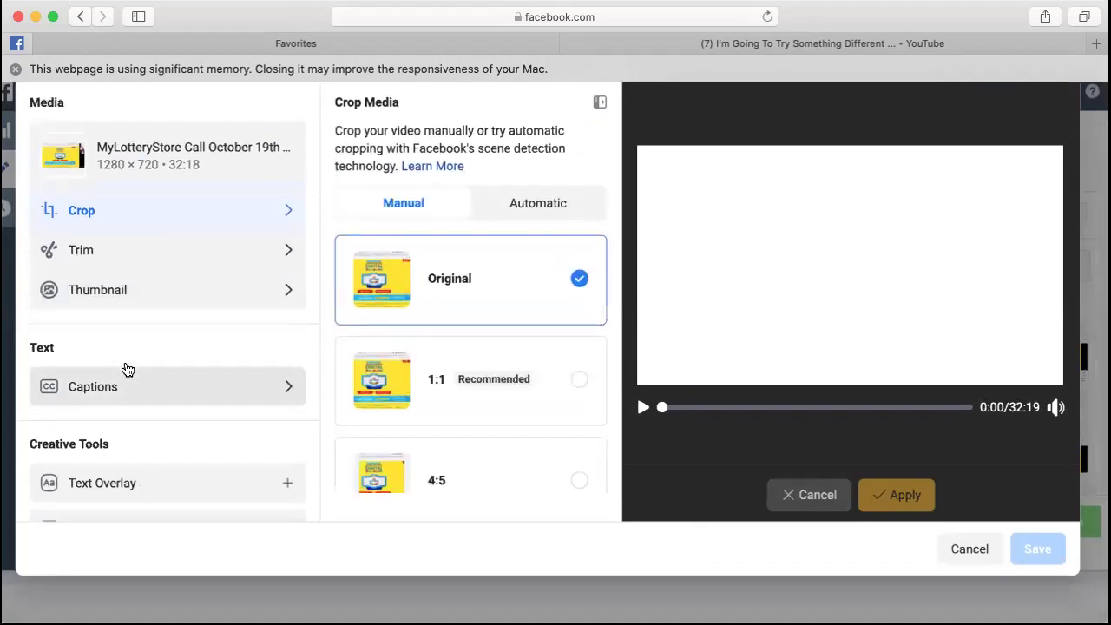
scroll(128, 370, "up", 1)
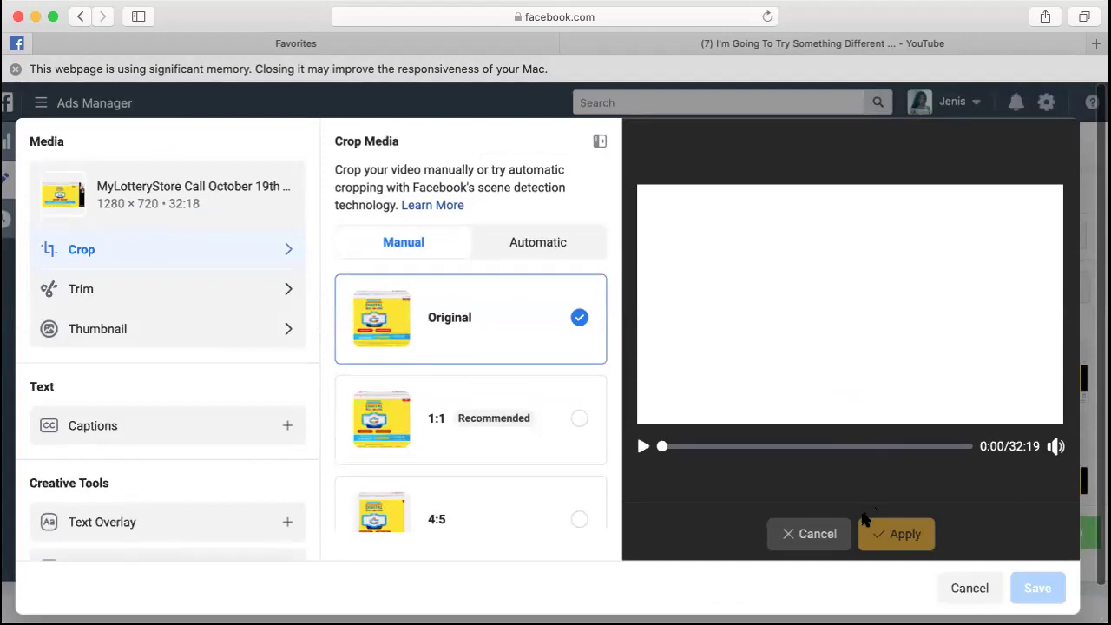
scroll(833, 512, "down", 1)
left_click(822, 496)
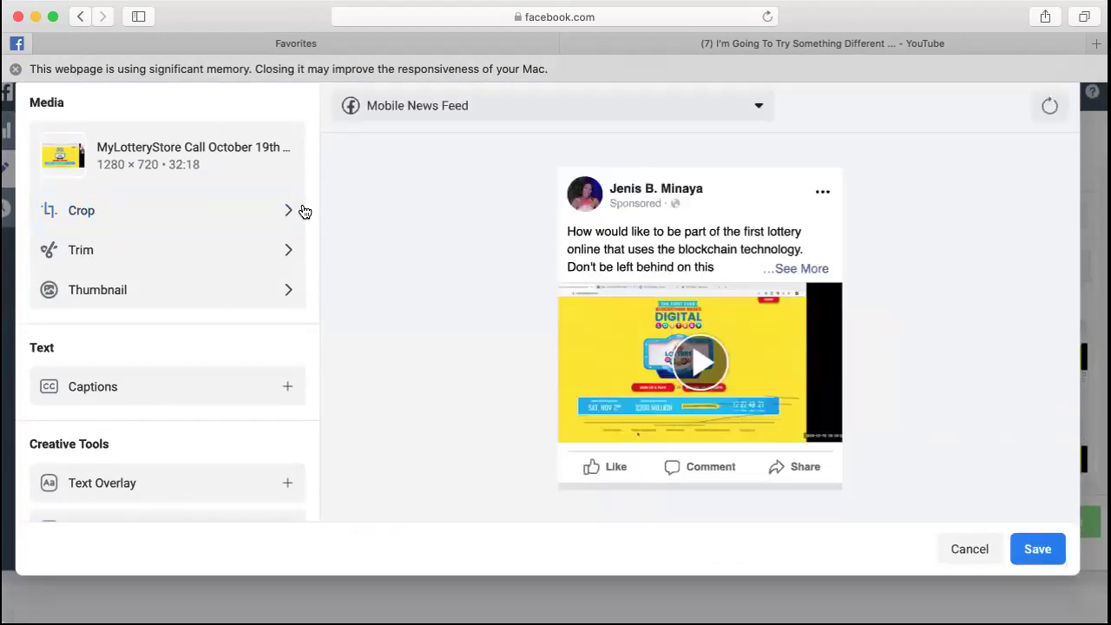
Examine the video editor's trim, thumbnail, caption, text overlay and logo overlay options.
scroll(191, 241, "up", 1)
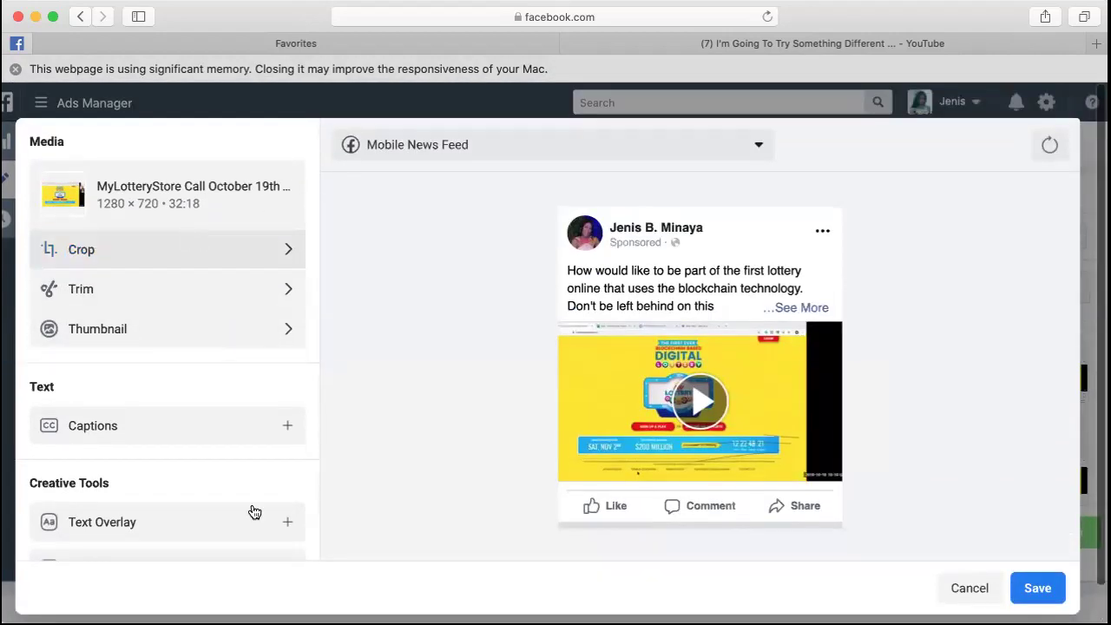
scroll(241, 441, "down", 1)
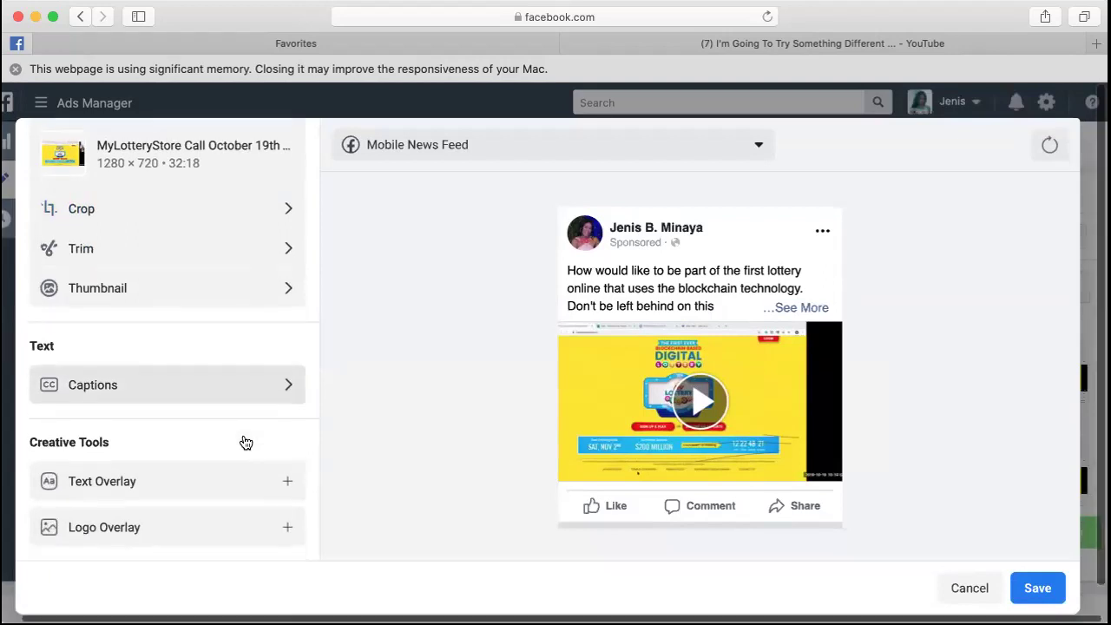
scroll(243, 442, "up", 1)
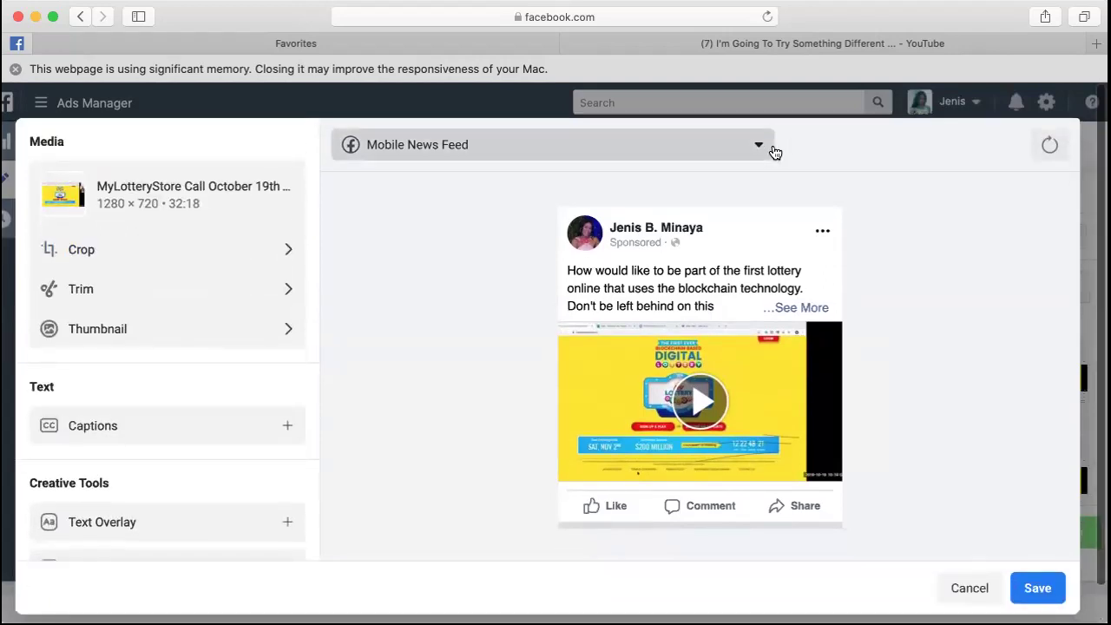
Check the preview placement selector and leave the video editor without saving any changes.
left_click(775, 152)
left_click(764, 155)
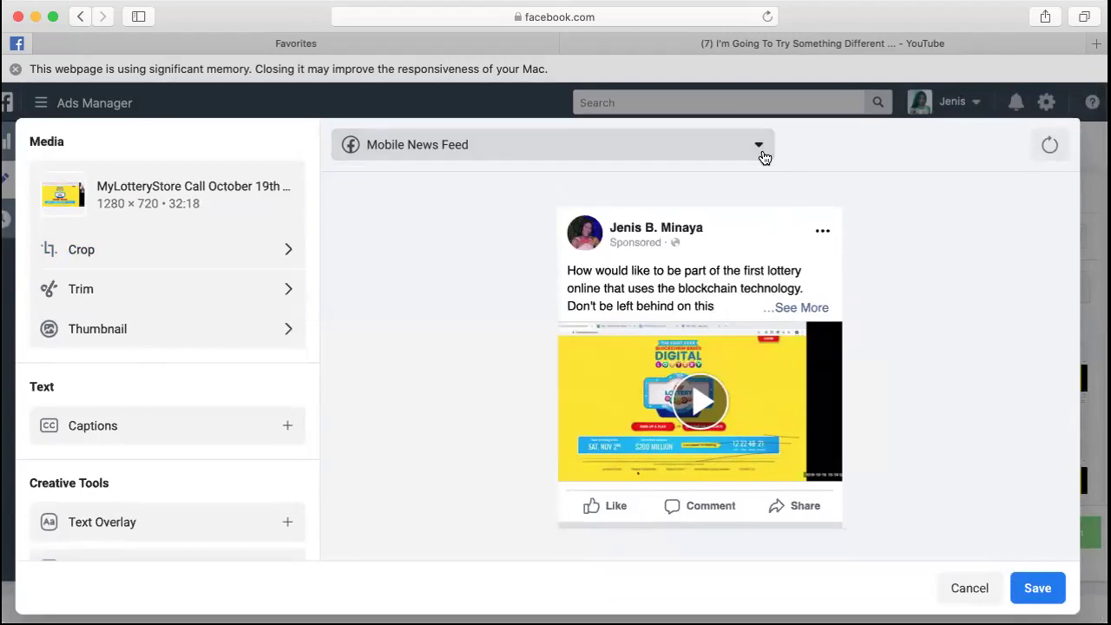
left_click(969, 588)
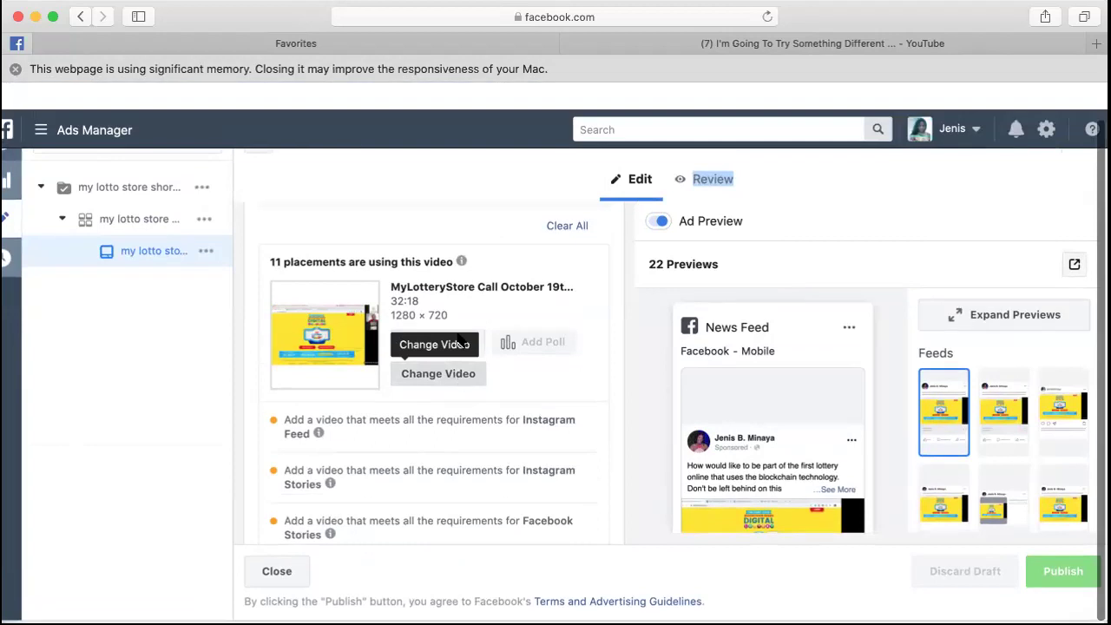
Replace the video used by the 11 placements with My Lottery Store Affiliate Program.mp4 and view the ad once the video is processed.
left_click(458, 341)
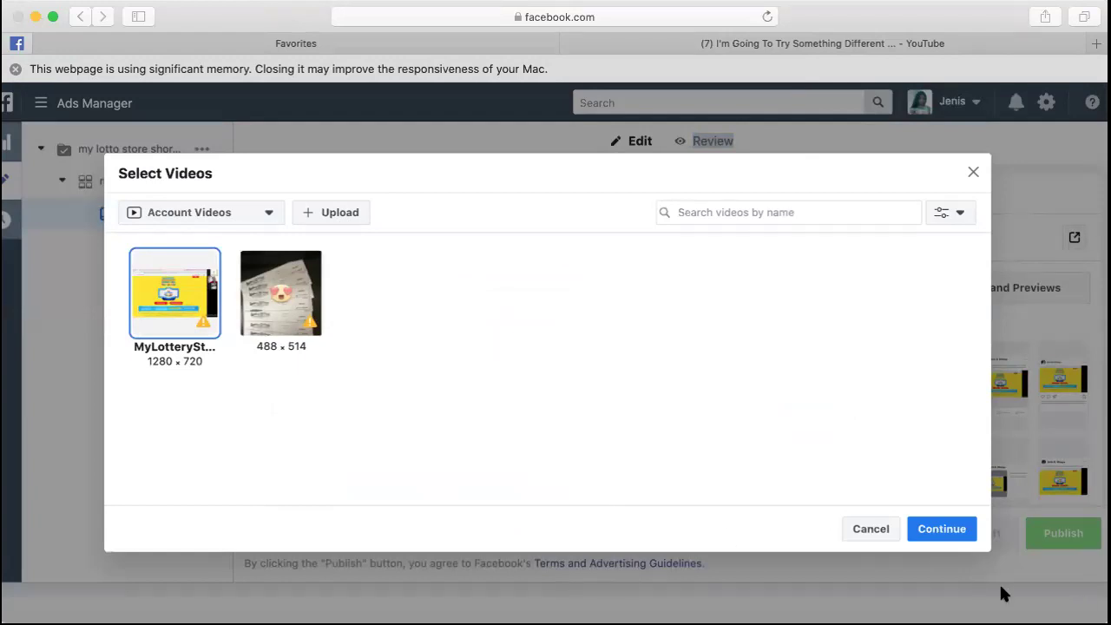
left_click(942, 528)
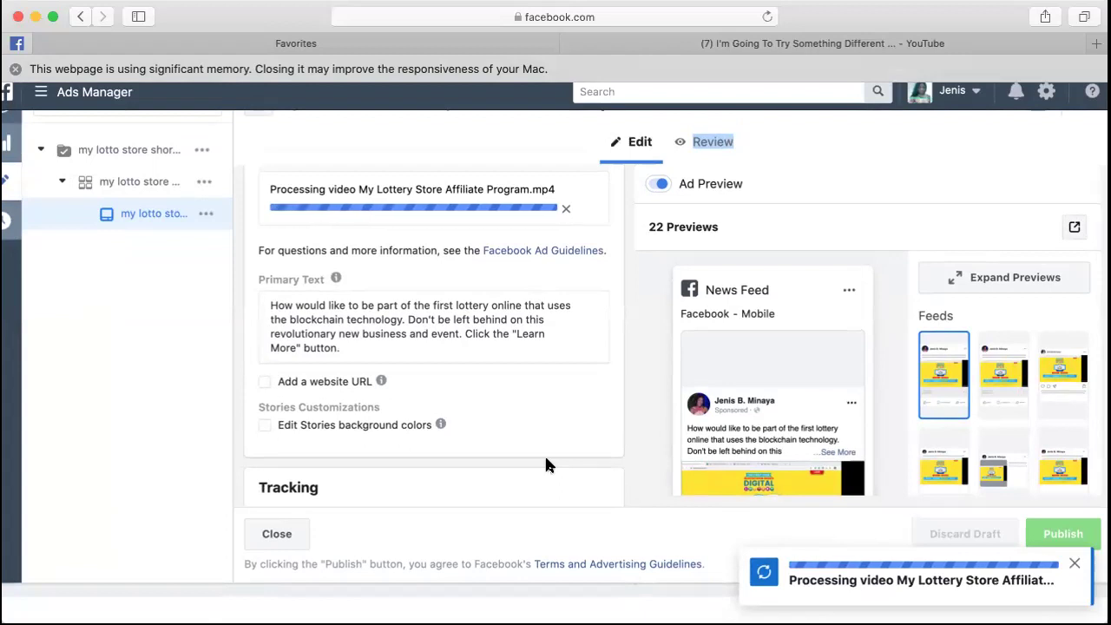
scroll(546, 466, "down", 3)
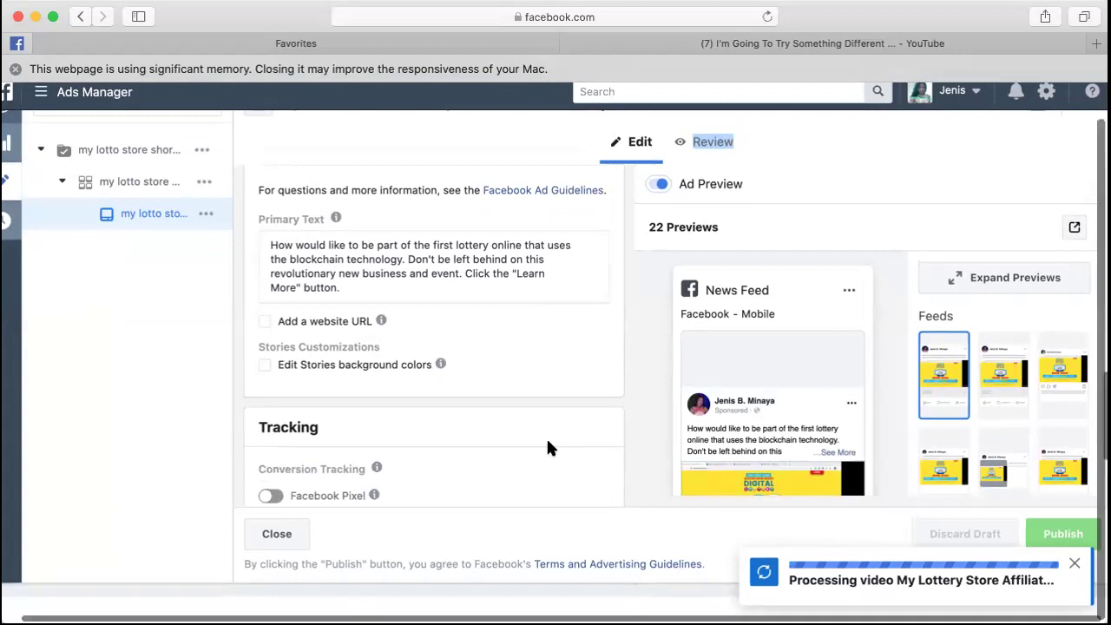
scroll(546, 448, "down", 1)
scroll(546, 448, "up", 3)
scroll(546, 448, "up", 1)
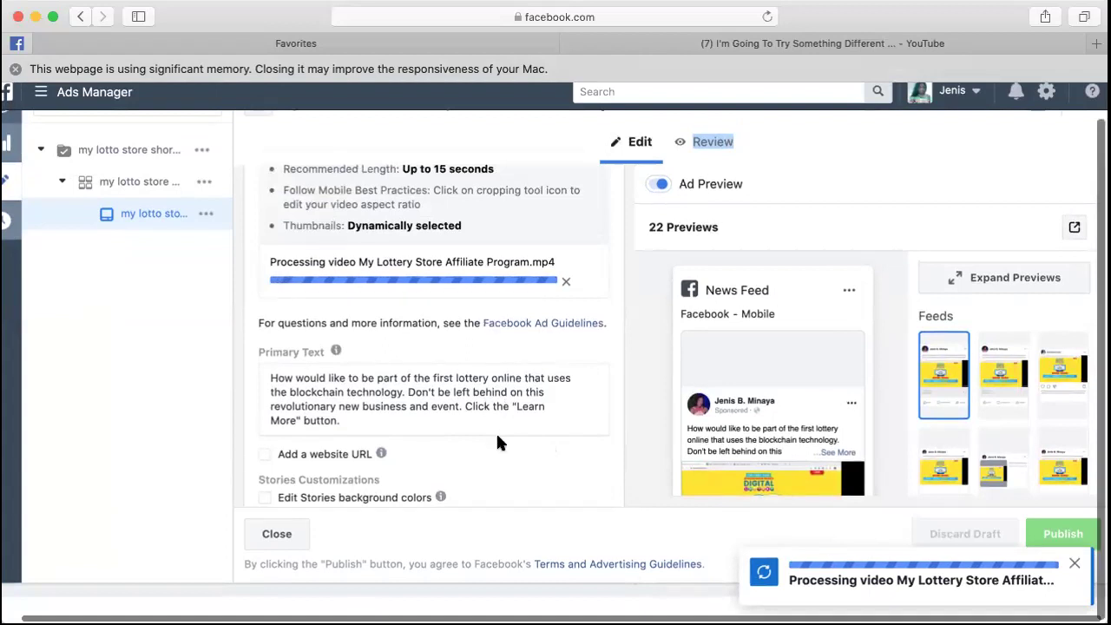
scroll(496, 443, "down", 4)
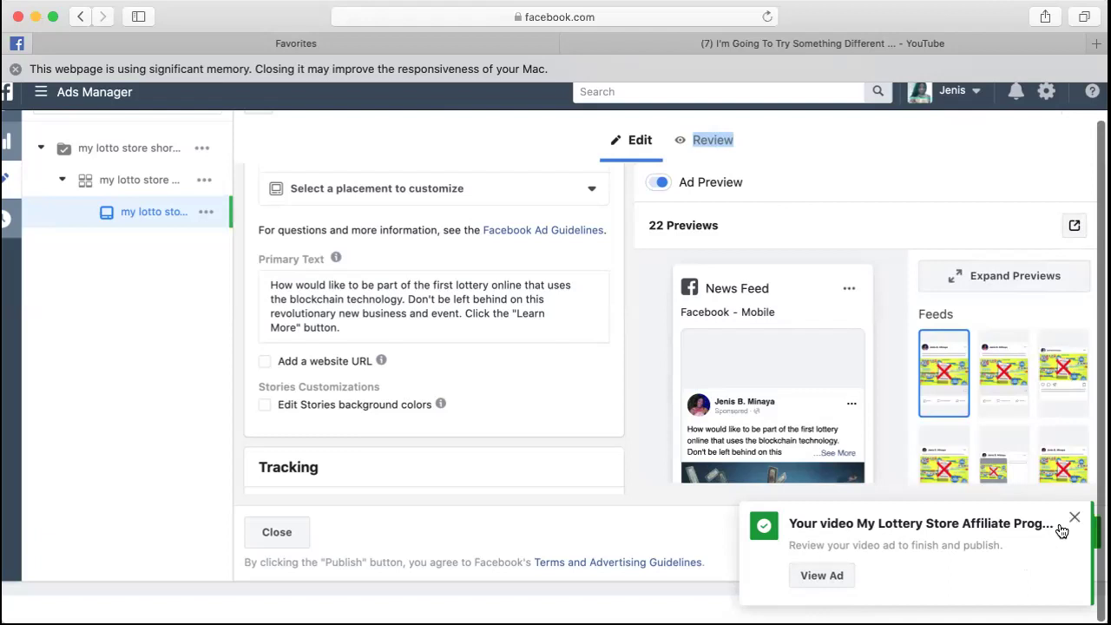
left_click(840, 579)
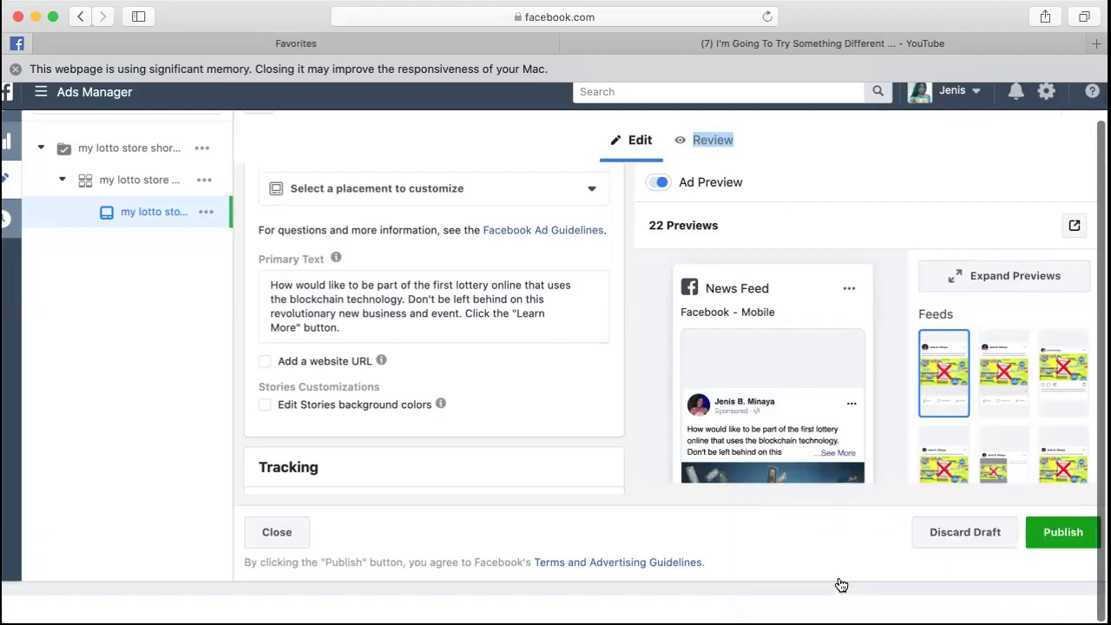
Review how the replacement video appears in the Mobile News Feed preview and the other placement previews.
mouse_move(812, 453)
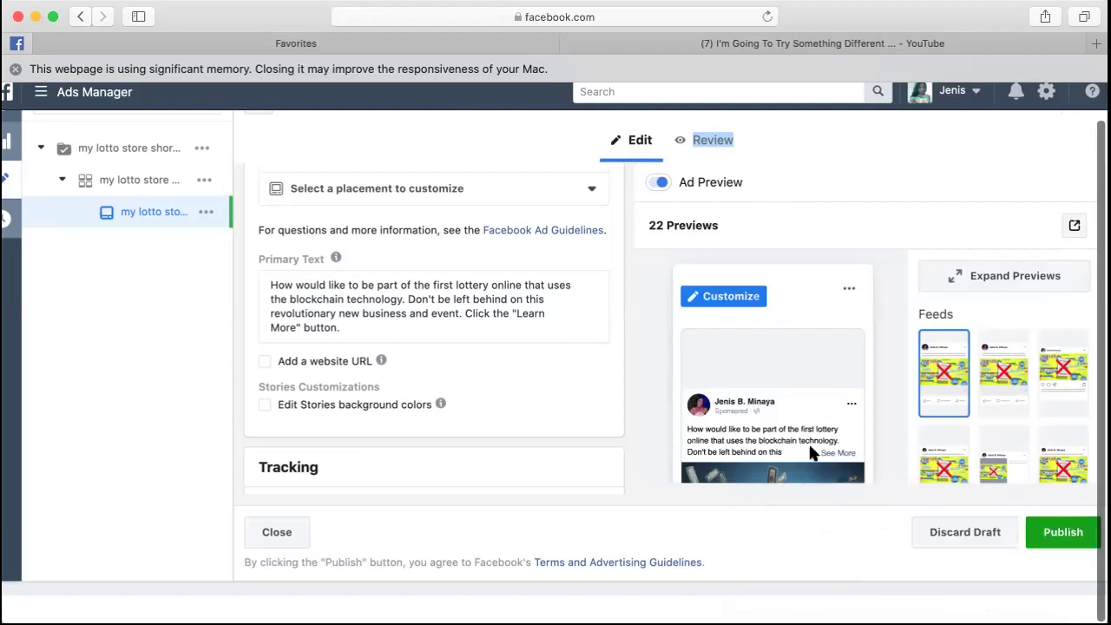
scroll(834, 317, "down", 3)
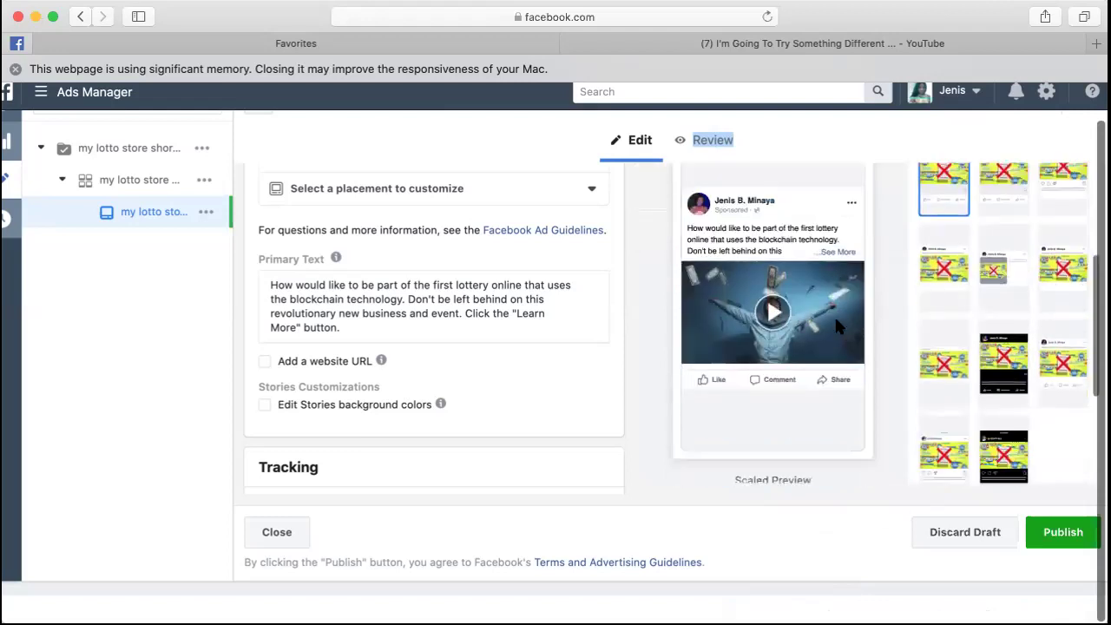
scroll(834, 316, "up", 1)
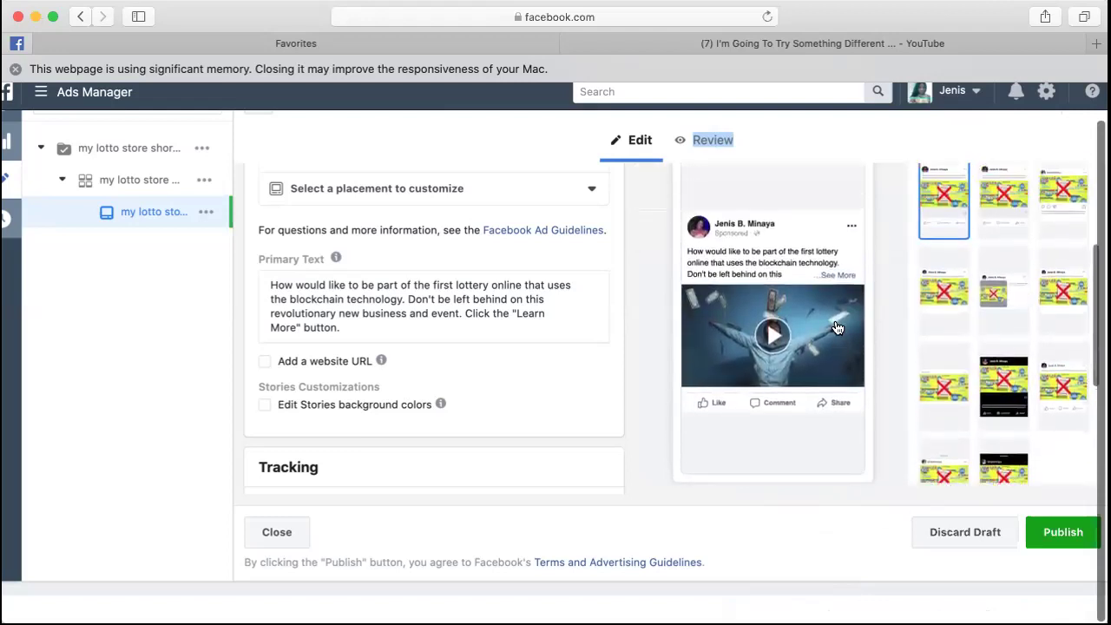
scroll(837, 327, "up", 5)
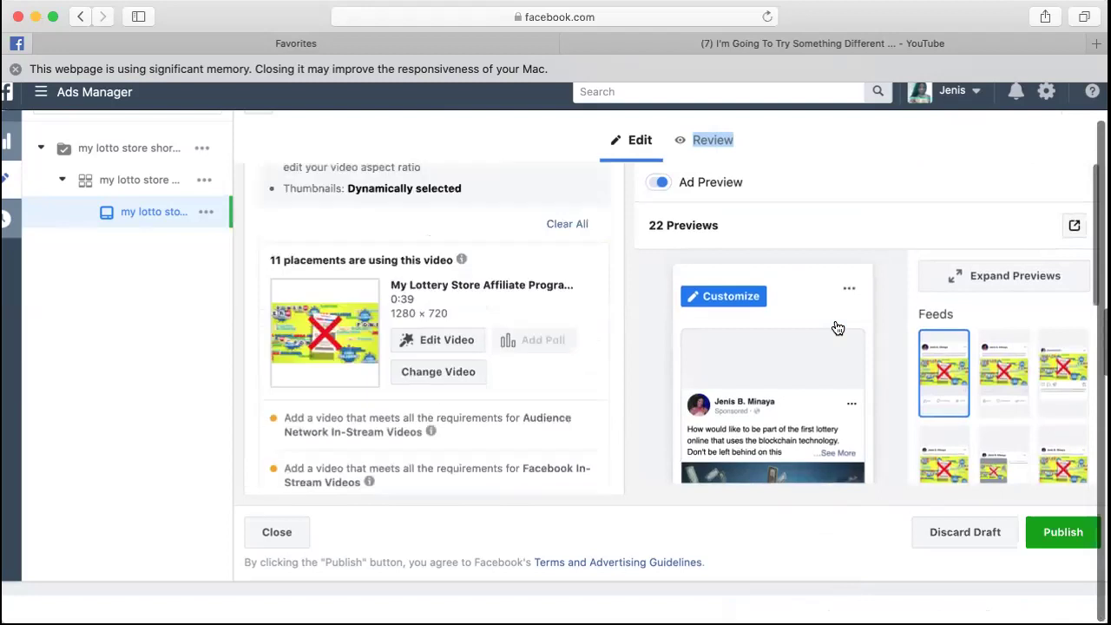
scroll(835, 326, "up", 5)
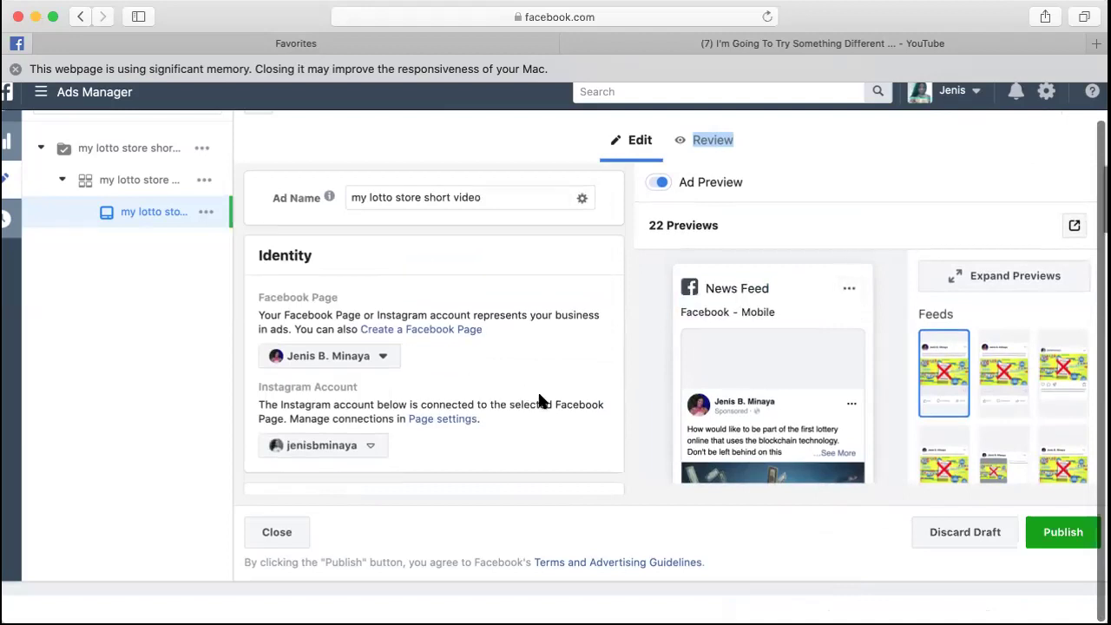
scroll(538, 397, "down", 3)
scroll(781, 317, "down", 5)
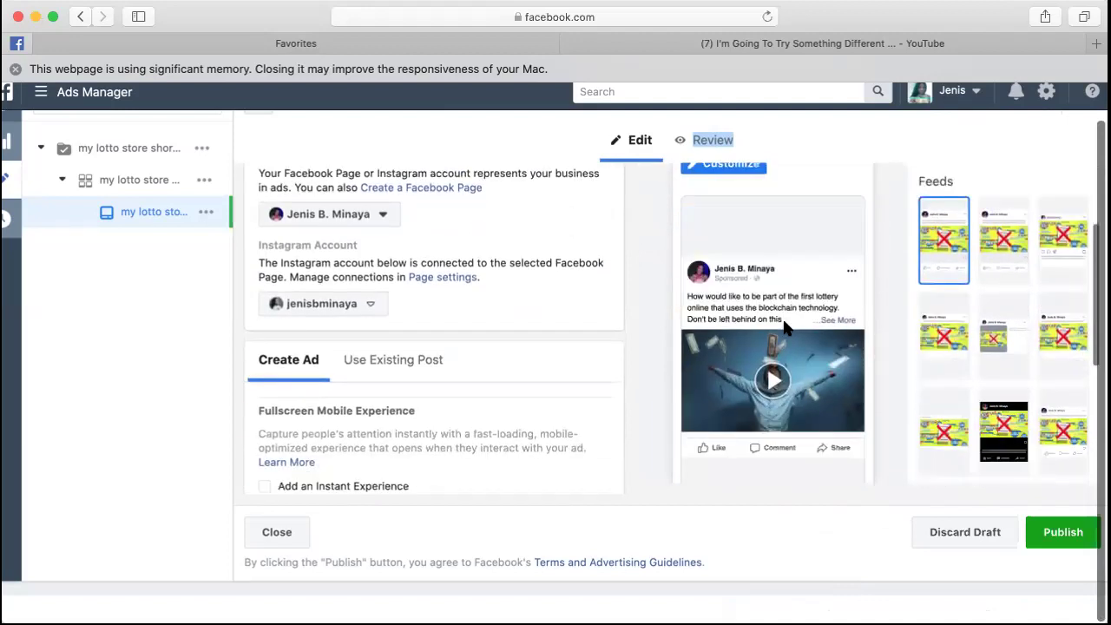
scroll(782, 325, "up", 2)
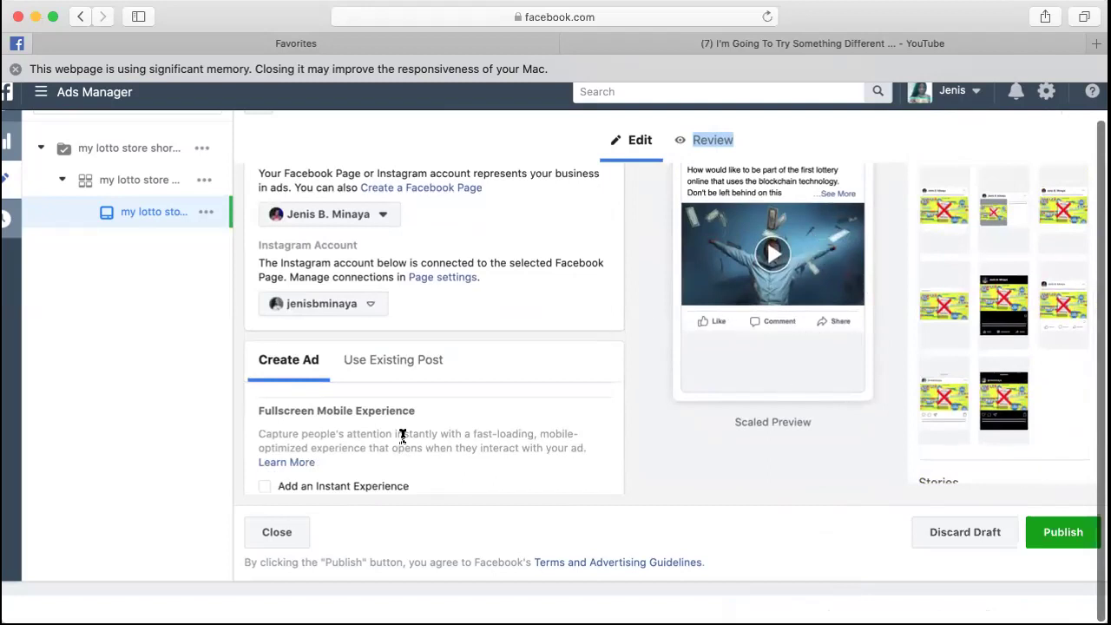
Review the ad's media recommendations, primary text, tracking options and placement previews before publishing.
scroll(402, 436, "down", 2)
scroll(403, 435, "down", 6)
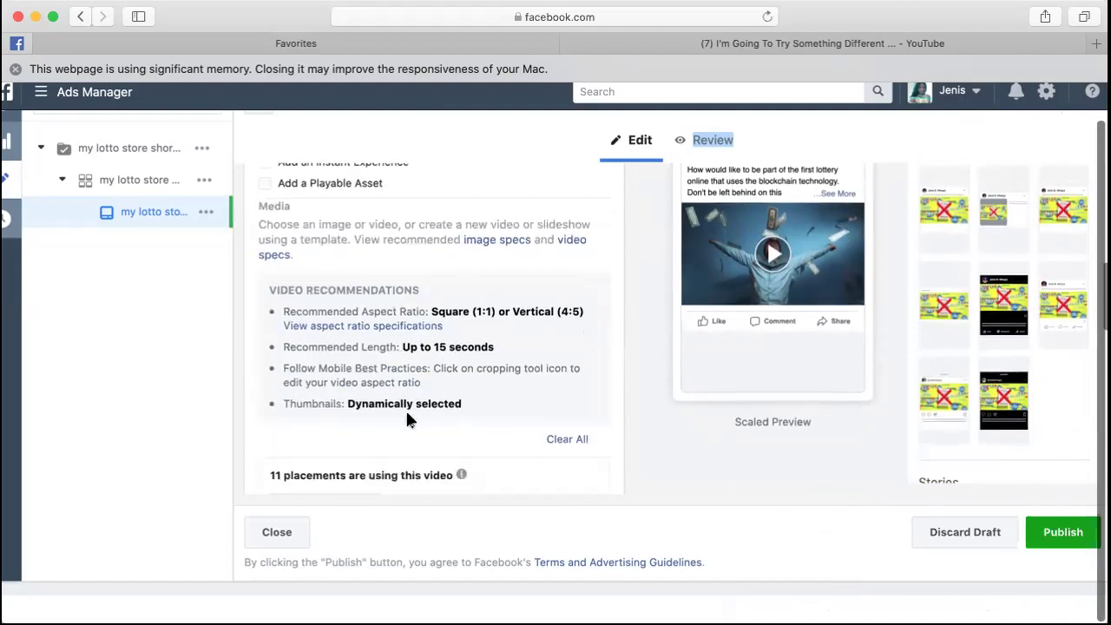
scroll(407, 419, "down", 10)
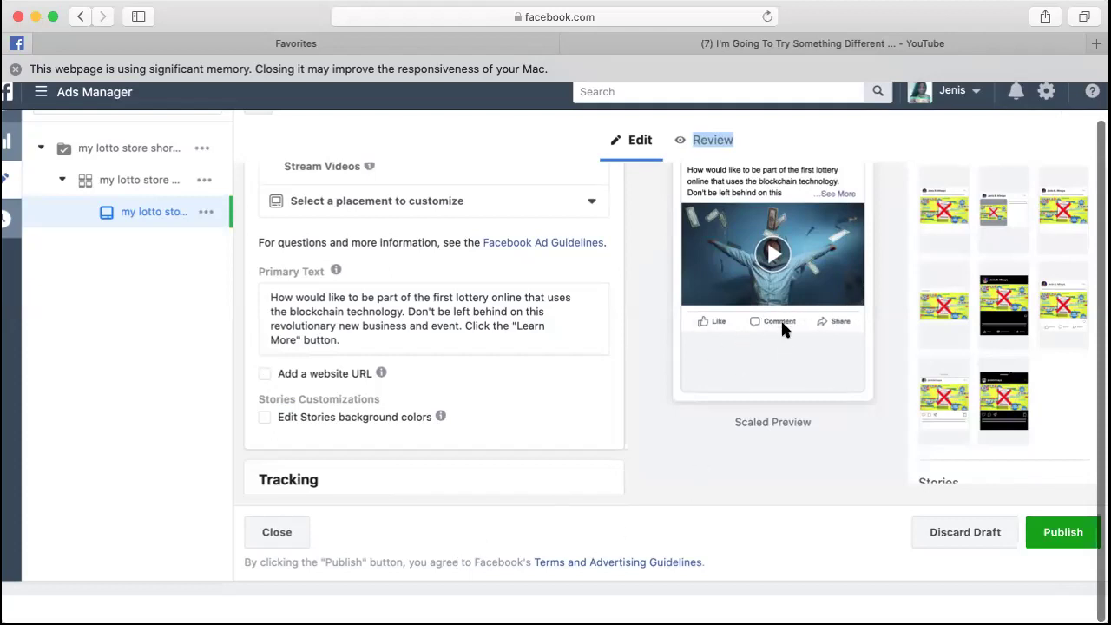
scroll(463, 430, "left", 2)
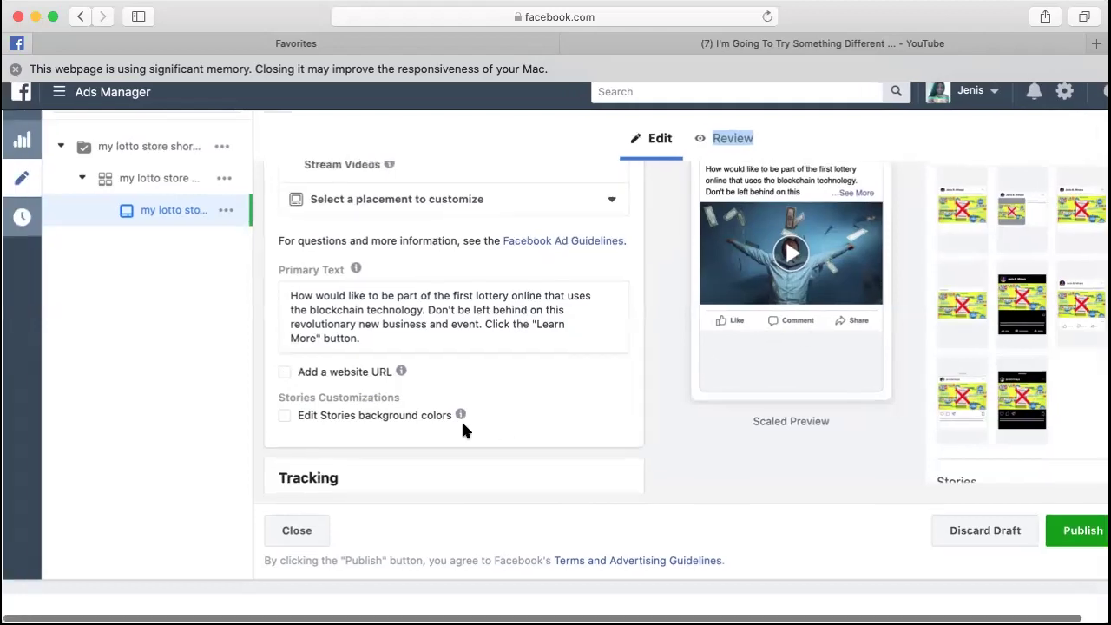
scroll(820, 454, "down", 5)
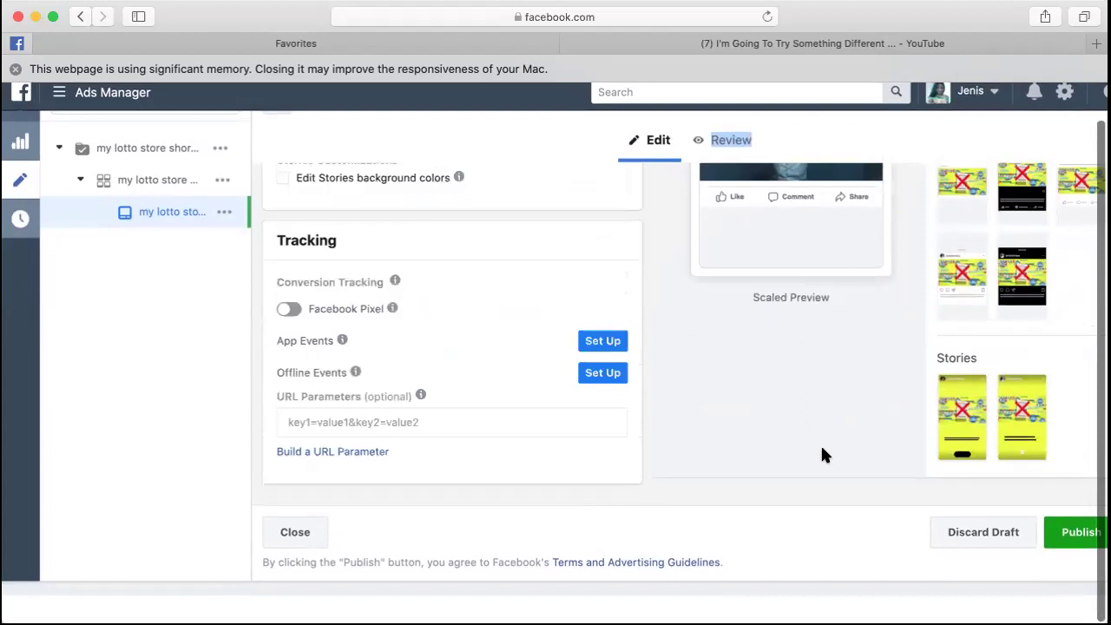
scroll(821, 454, "up", 4)
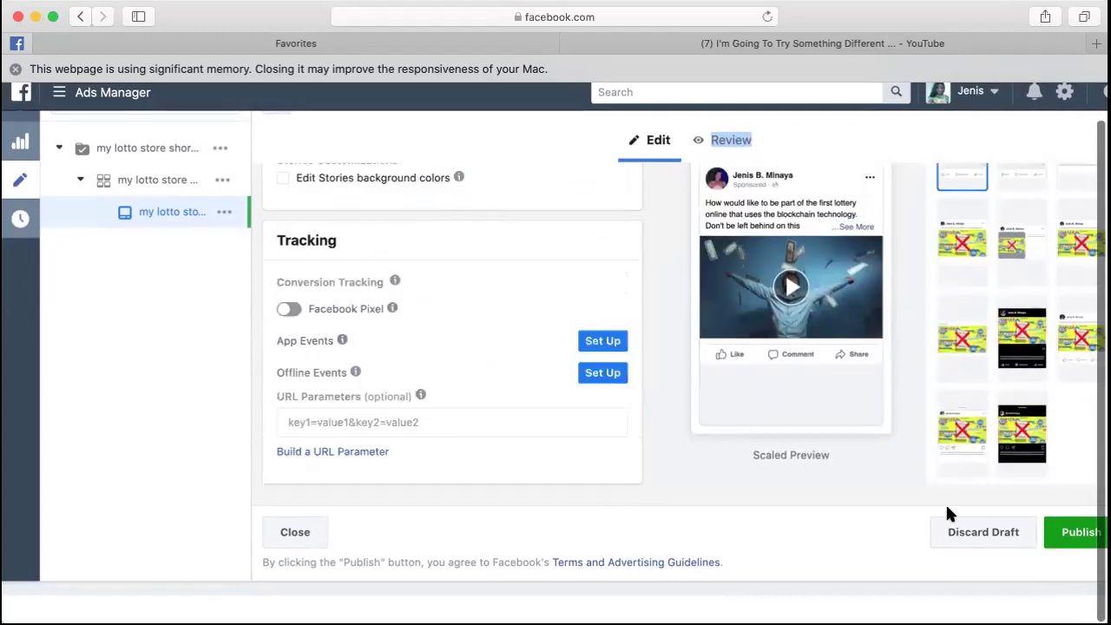
scroll(835, 468, "up", 5)
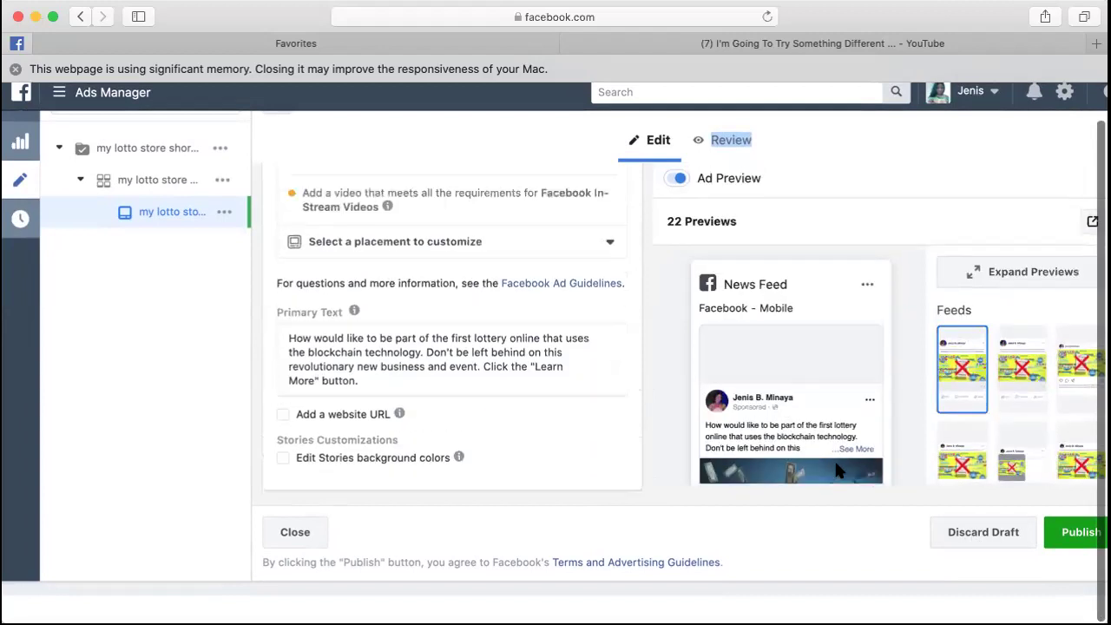
scroll(838, 469, "up", 5)
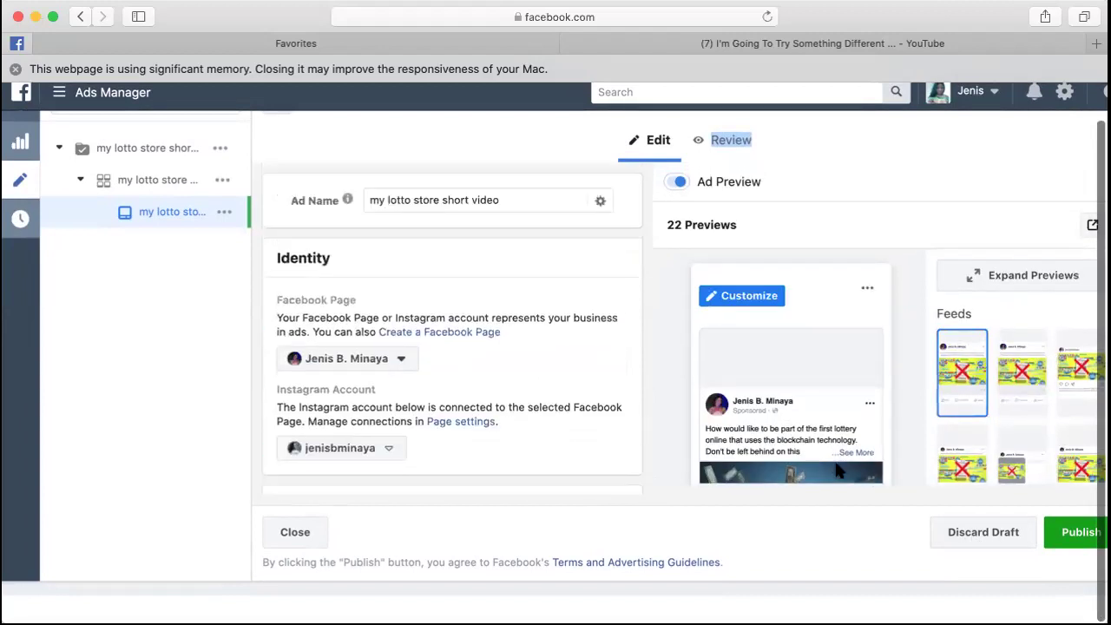
Publish the ad with its new video, then dismiss the browser's memory warning and the open tools overlay.
left_click(1072, 547)
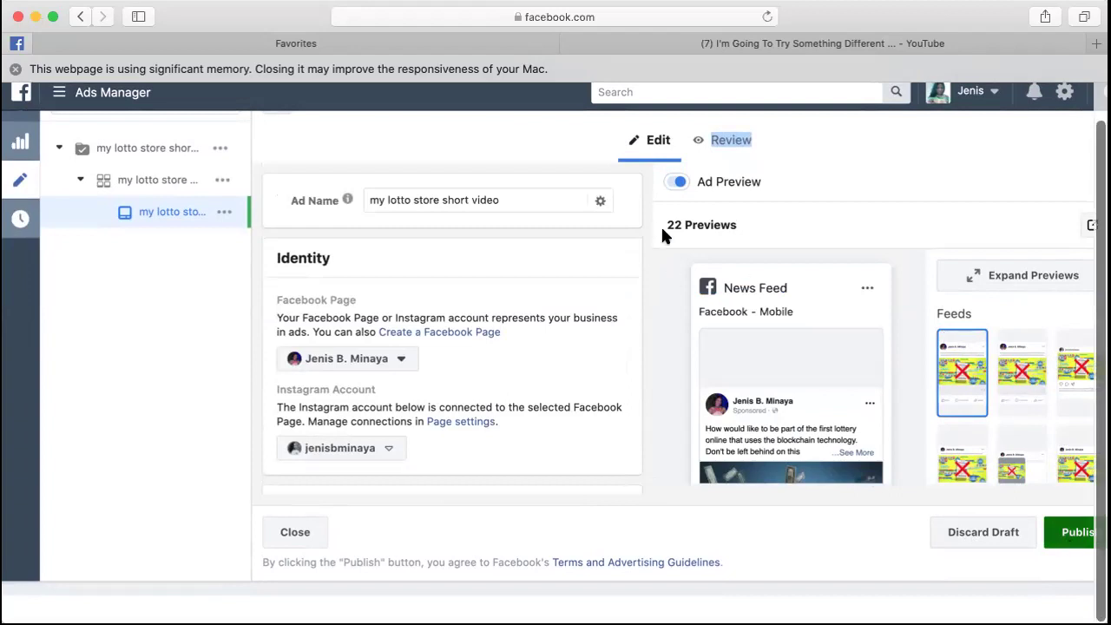
left_click(16, 68)
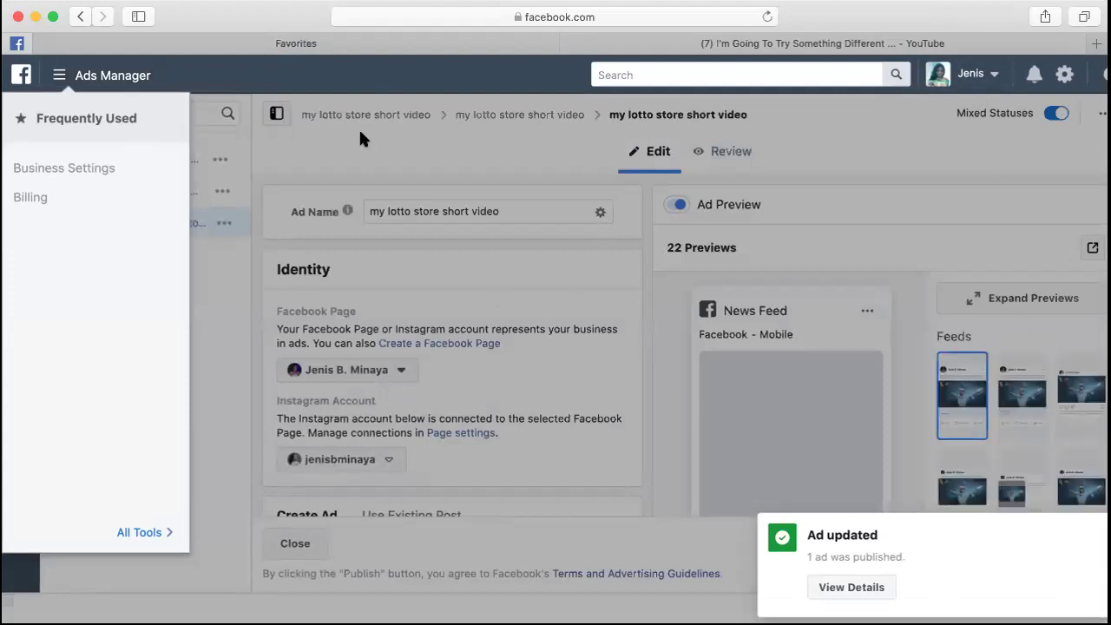
left_click(376, 153)
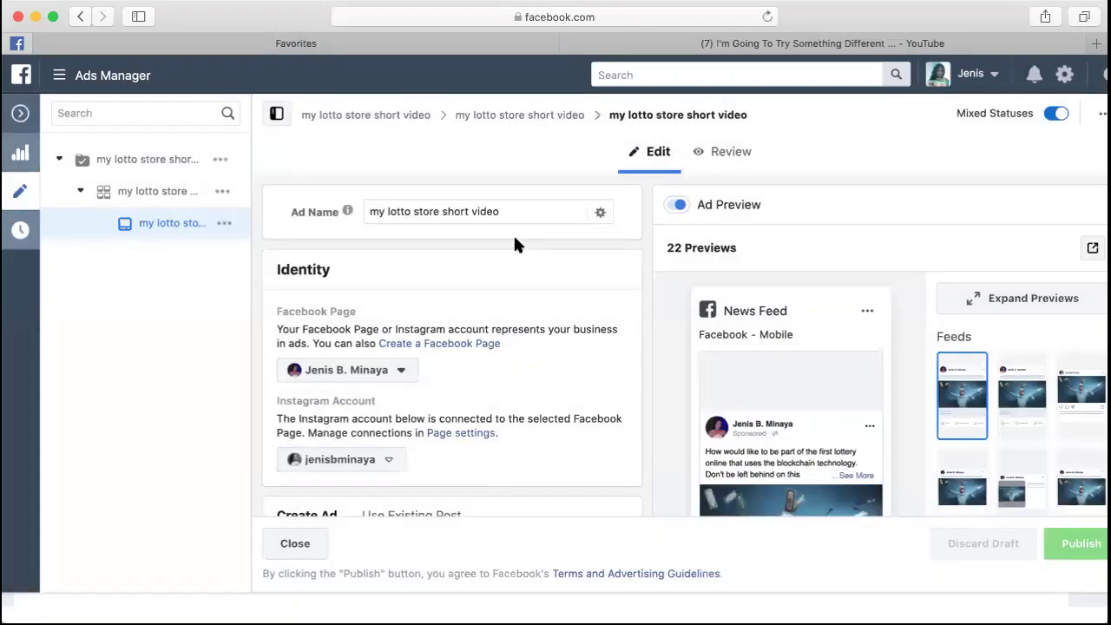
Check the published ad's media section and its mobile feed preview for the new video.
scroll(837, 334, "down", 2)
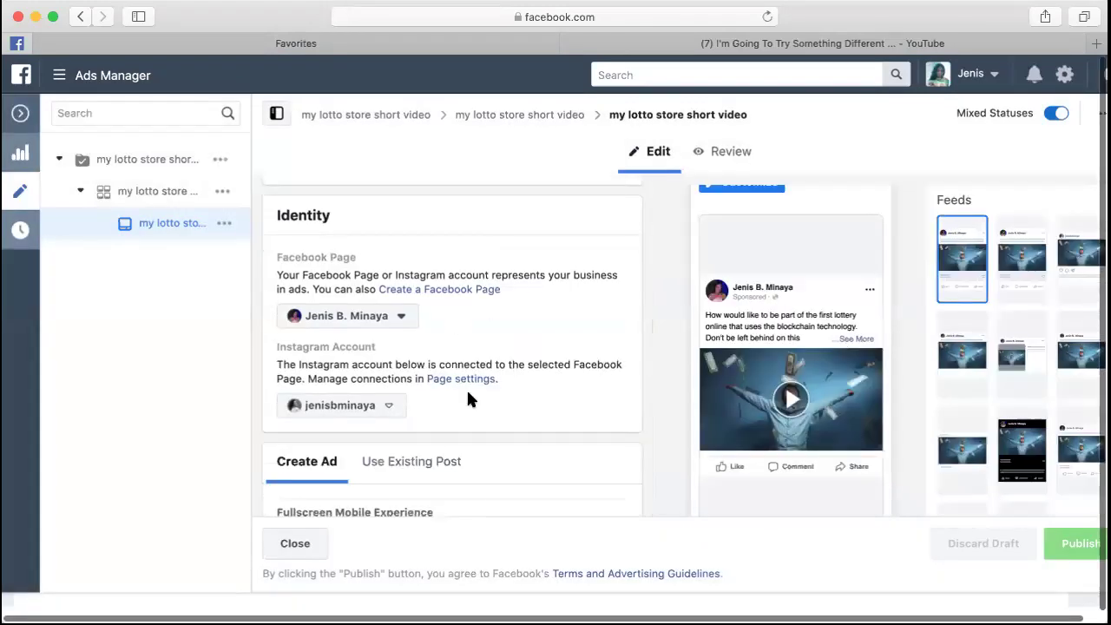
scroll(527, 367, "down", 10)
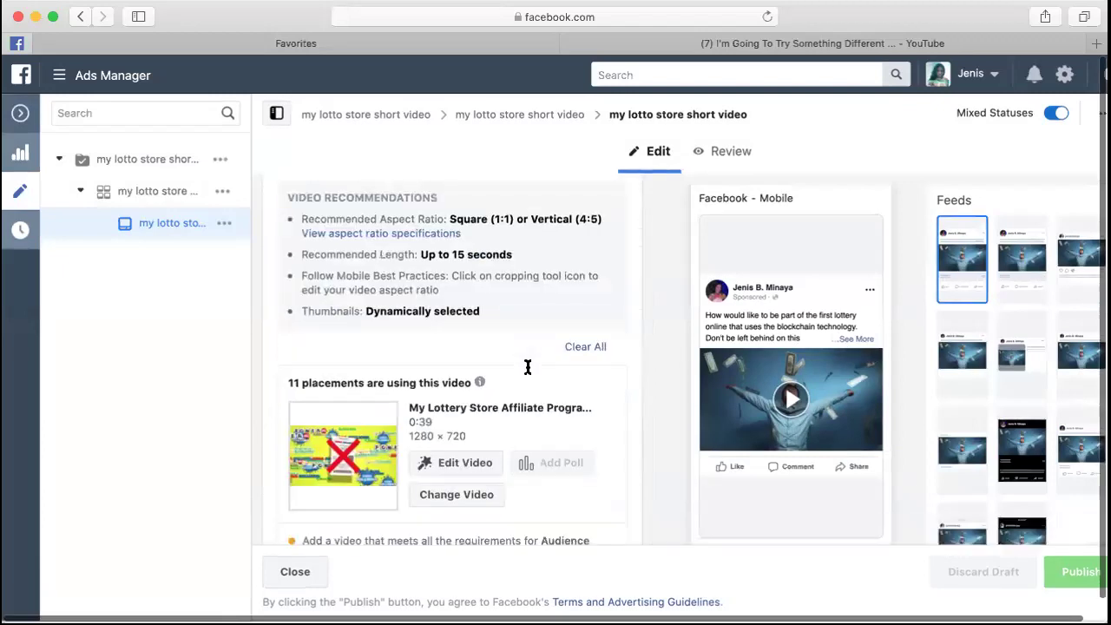
scroll(527, 367, "up", 10)
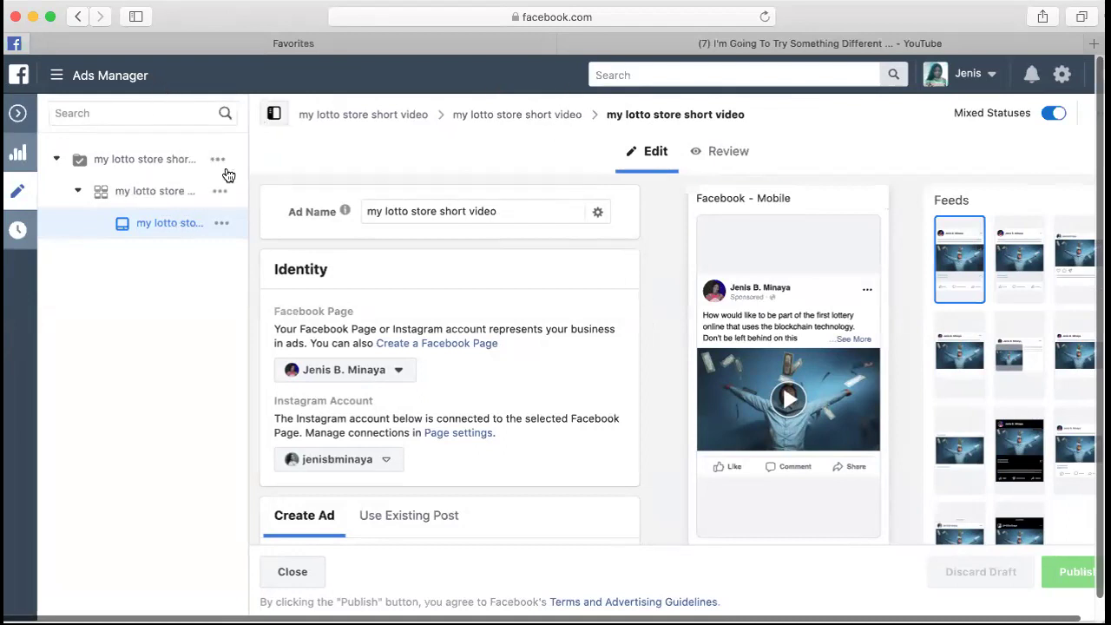
mouse_move(778, 288)
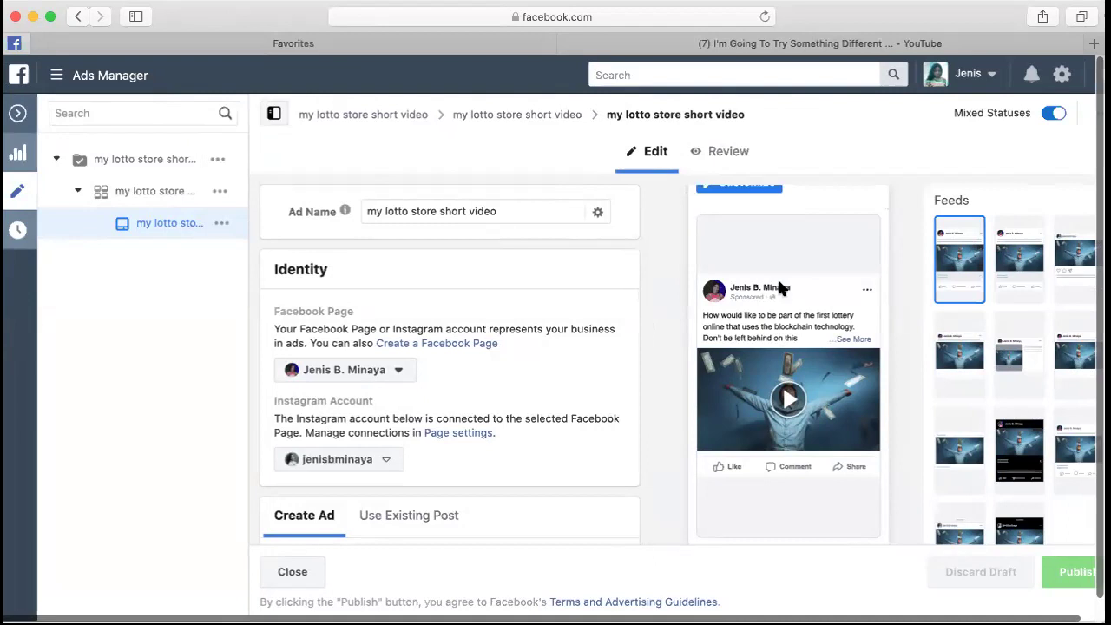
Open the my lotto store short video campaign, then return to the campaigns list and check its delivery status.
left_click(121, 161)
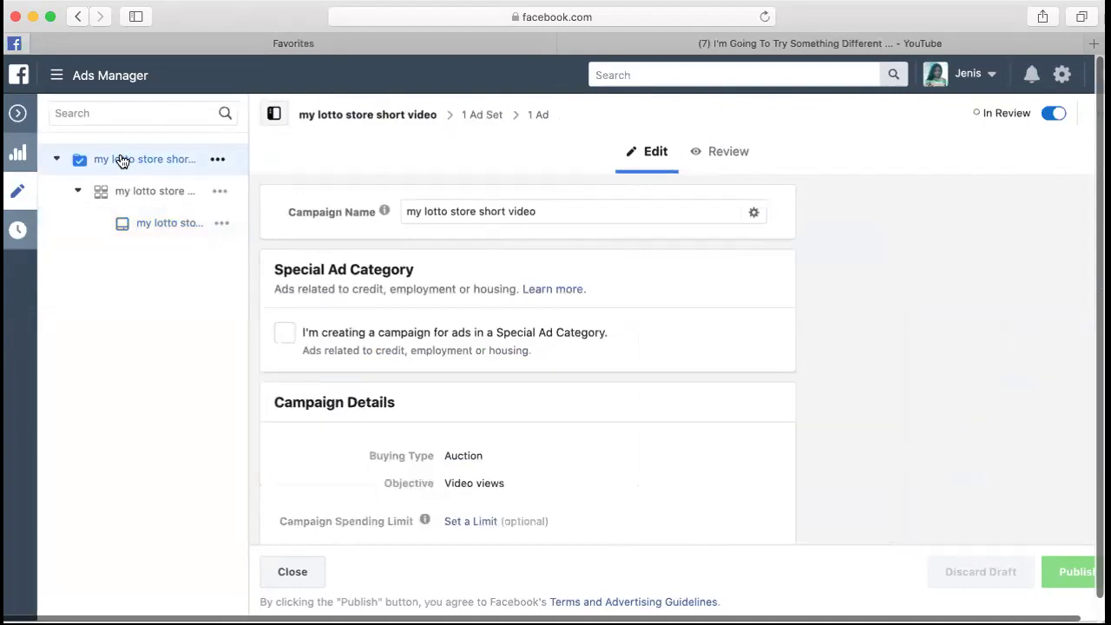
left_click(16, 116)
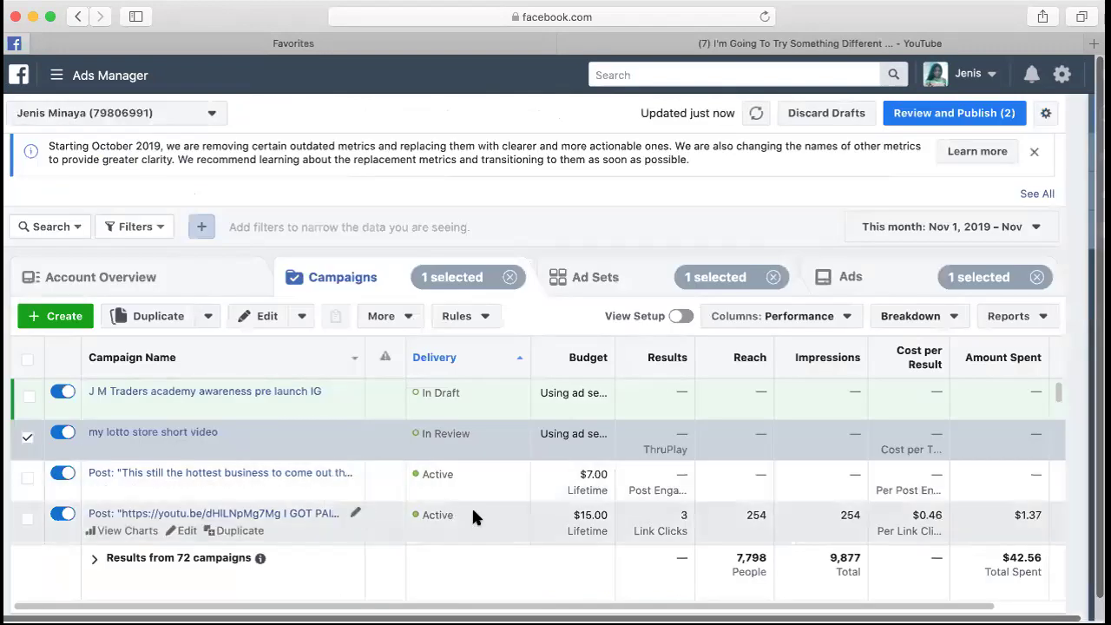
scroll(506, 535, "down", 1)
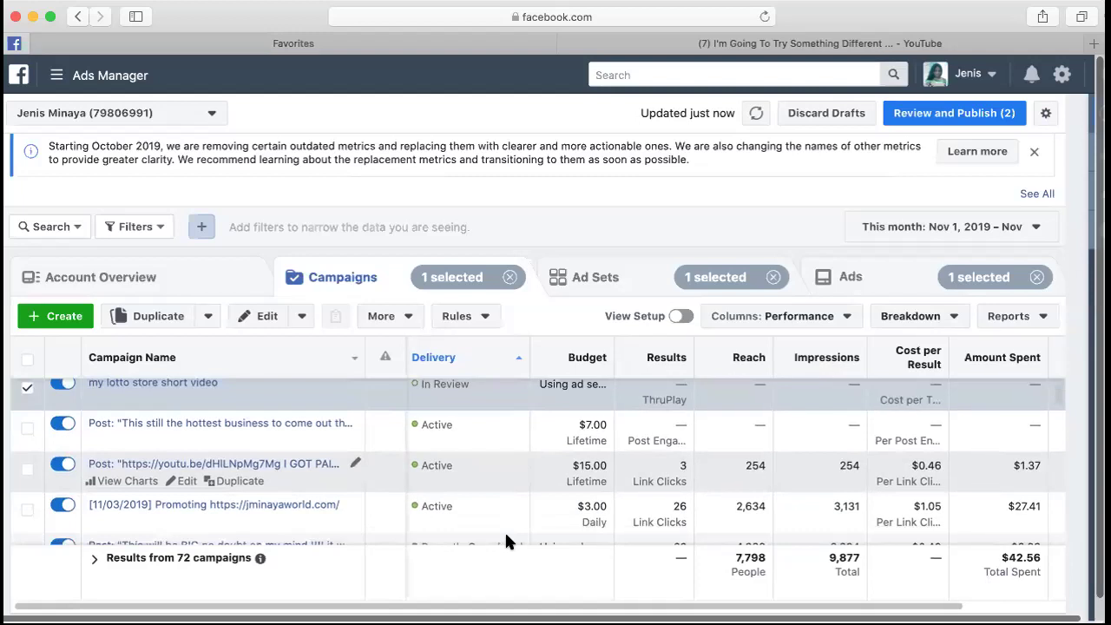
scroll(506, 535, "up", 1)
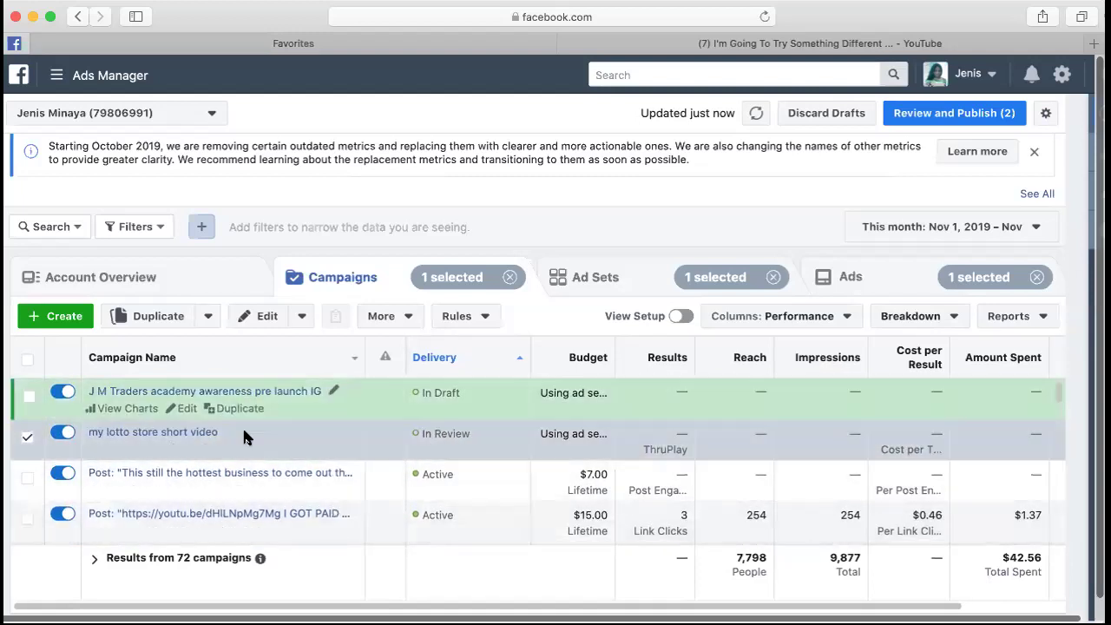
left_click(220, 436)
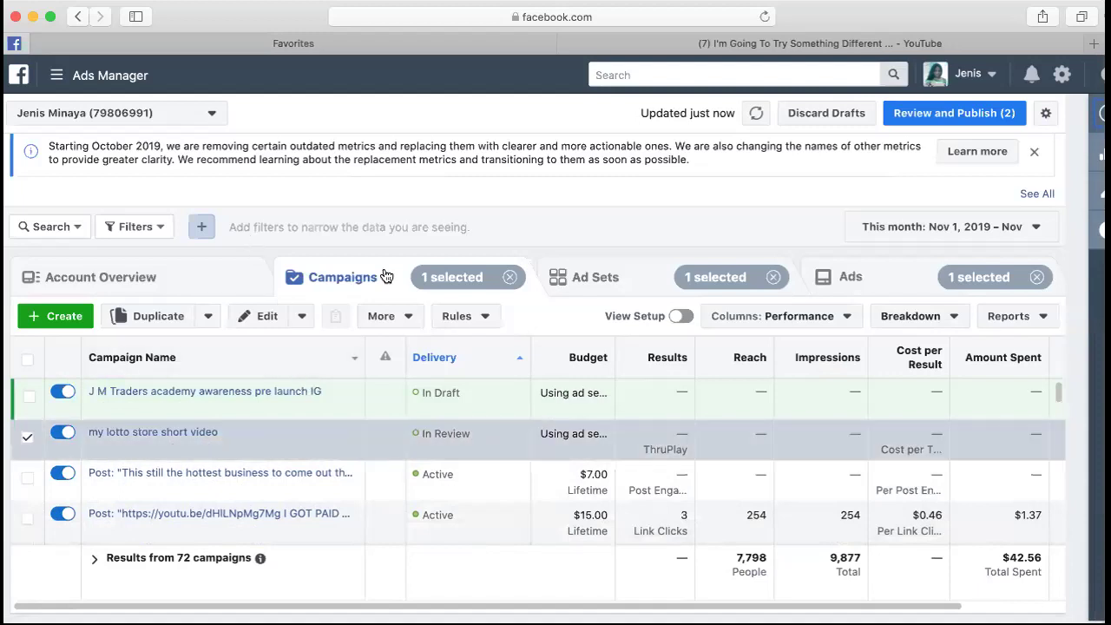
Dismiss the notices about outdated metrics, ad descriptions and the Special Ad Category above the campaigns list.
left_click(1032, 158)
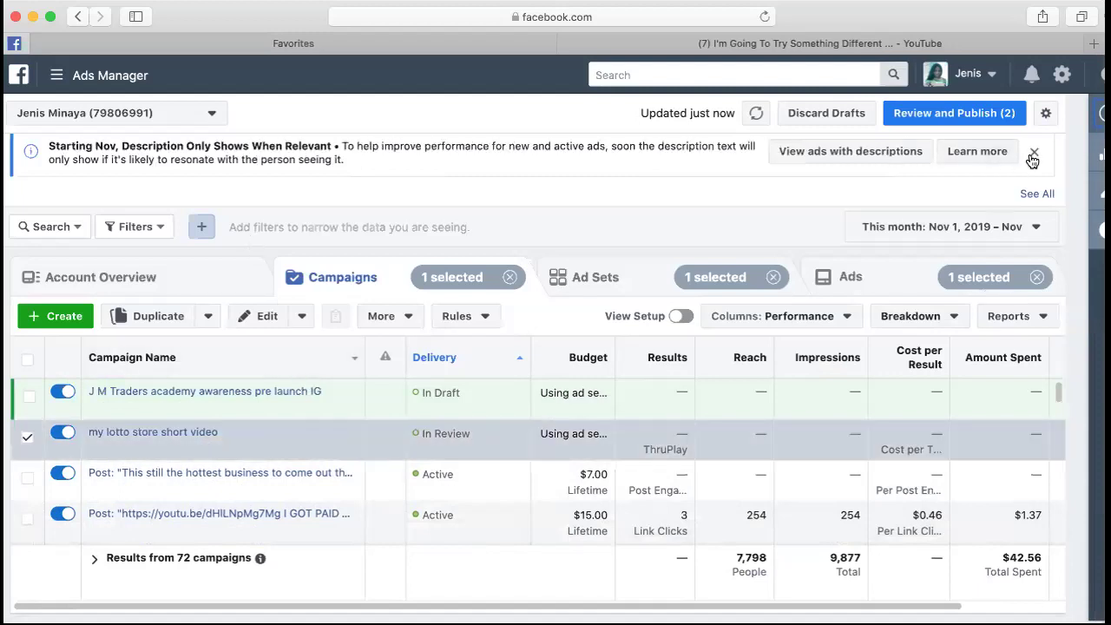
left_click(1033, 156)
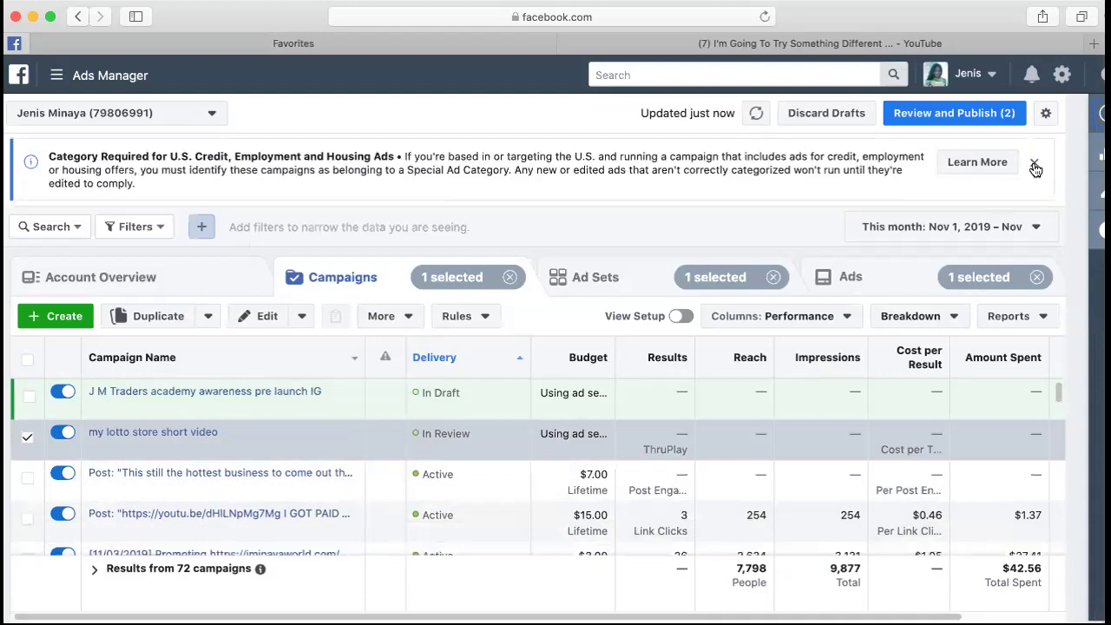
left_click(1034, 165)
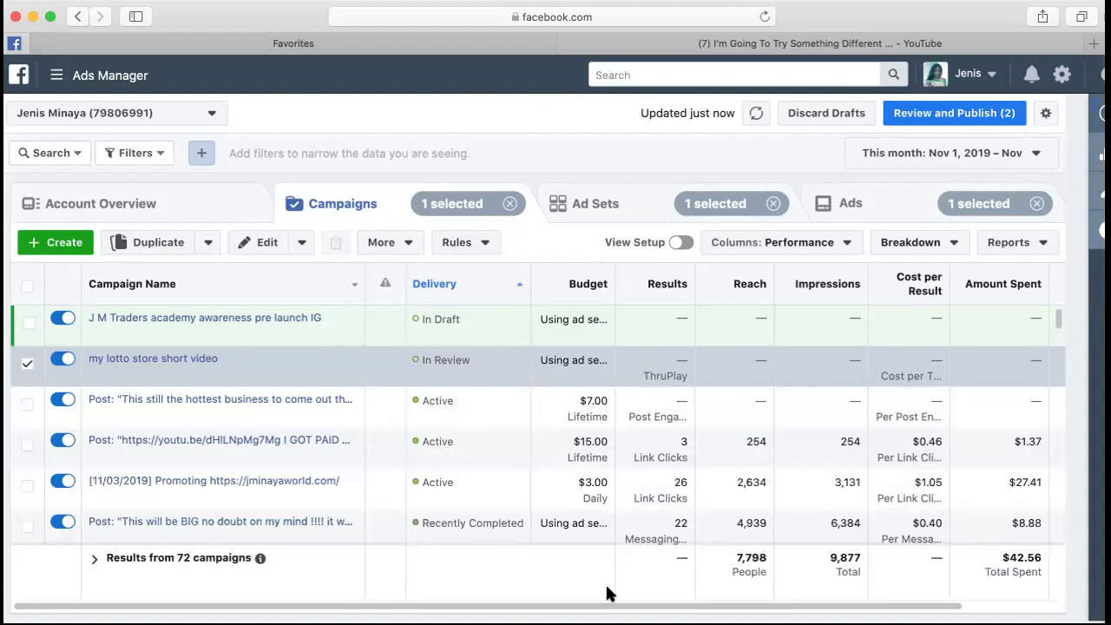
Look through the older campaigns in the list, including their delivery, results and amount spent.
scroll(526, 588, "down", 3)
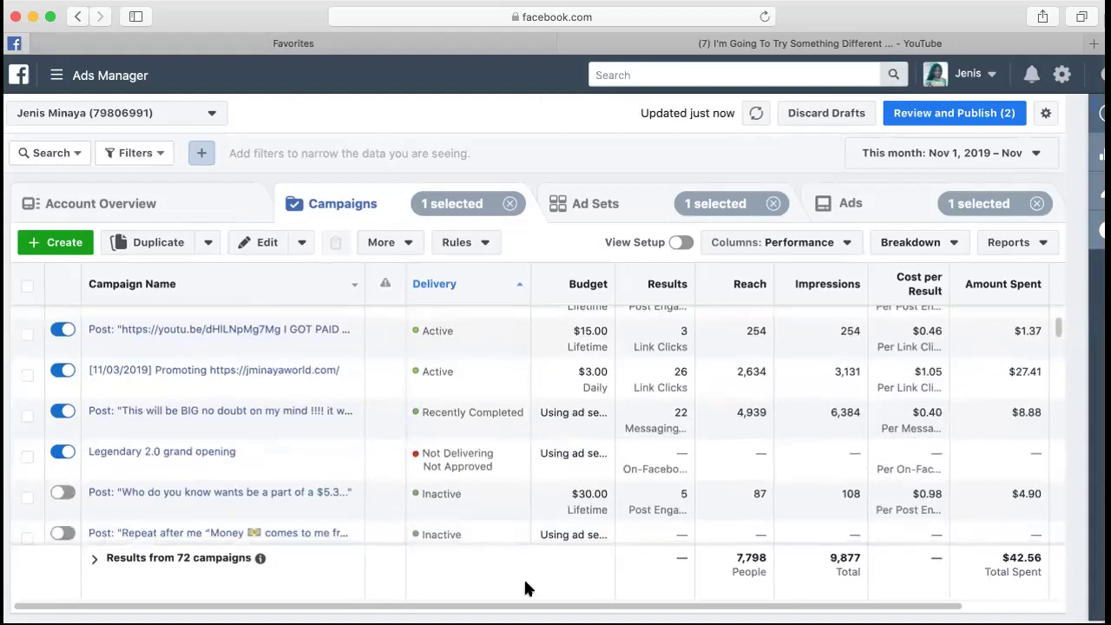
scroll(547, 460, "down", 1)
scroll(550, 461, "down", 3)
scroll(549, 461, "down", 10)
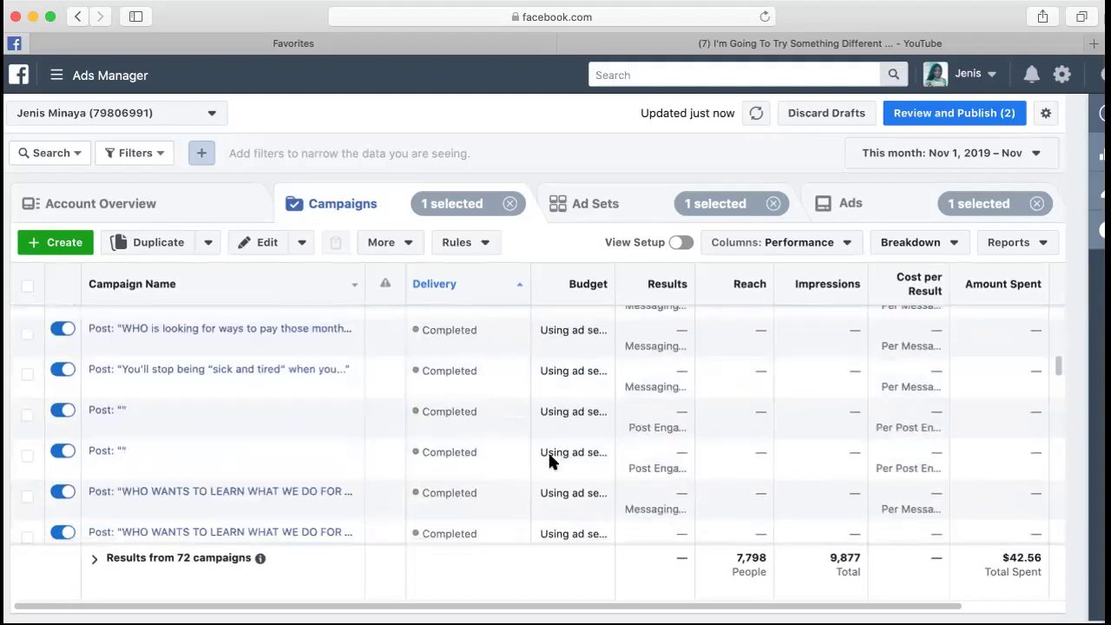
scroll(550, 460, "down", 4)
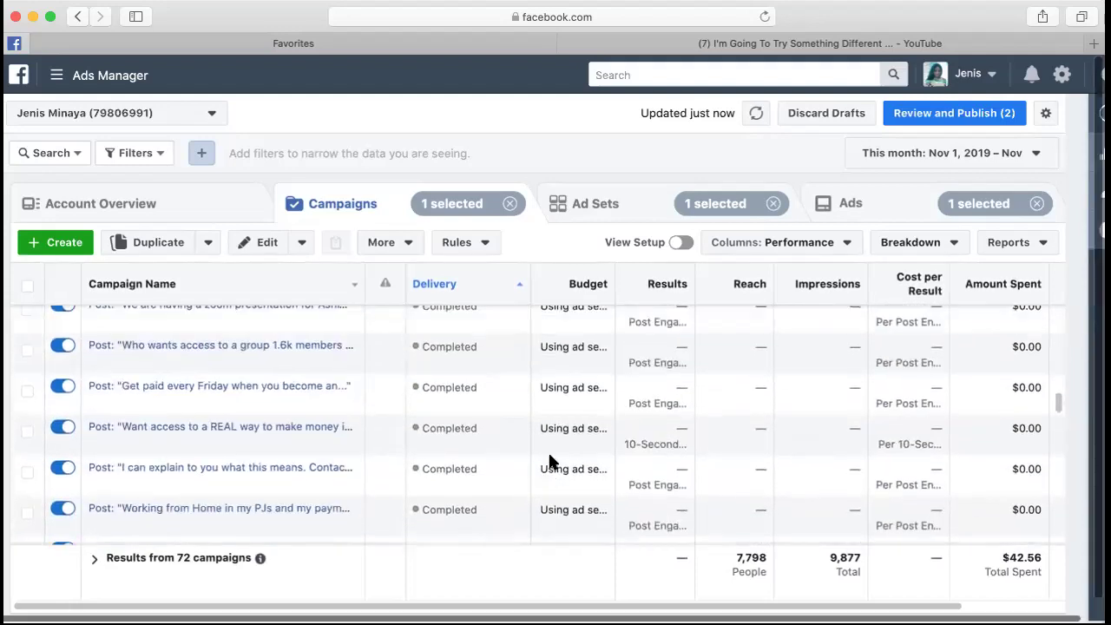